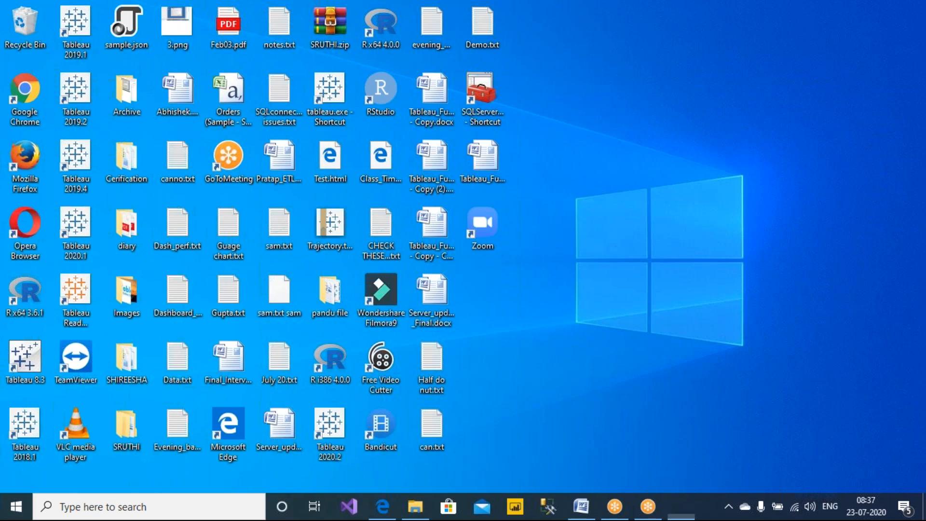
- Start a blank Notepad document and browse the Save As dialog to F:\#Jul_2020
{"action": "type", "text": "notepad"}
{"action": "key", "text": "Return"}
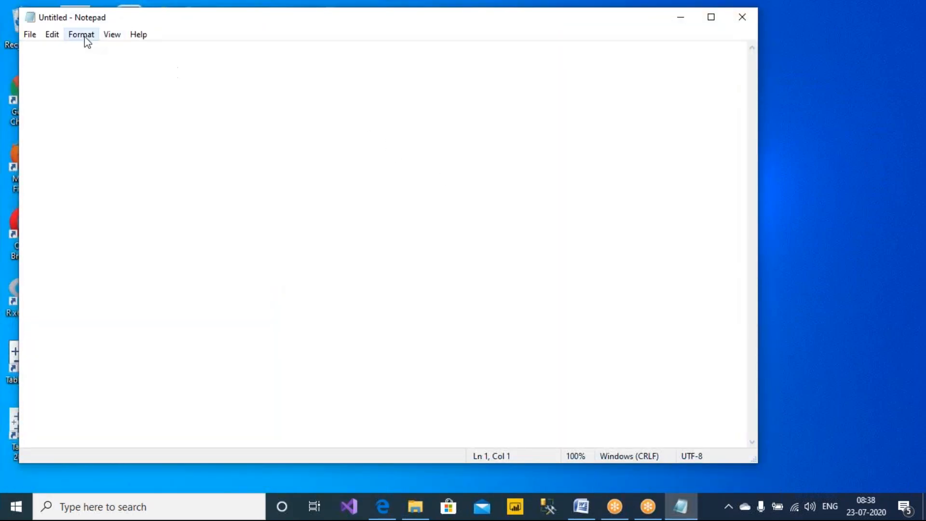
{"action": "left_click", "coordinate": [30, 36]}
{"action": "left_click", "coordinate": [111, 108]}
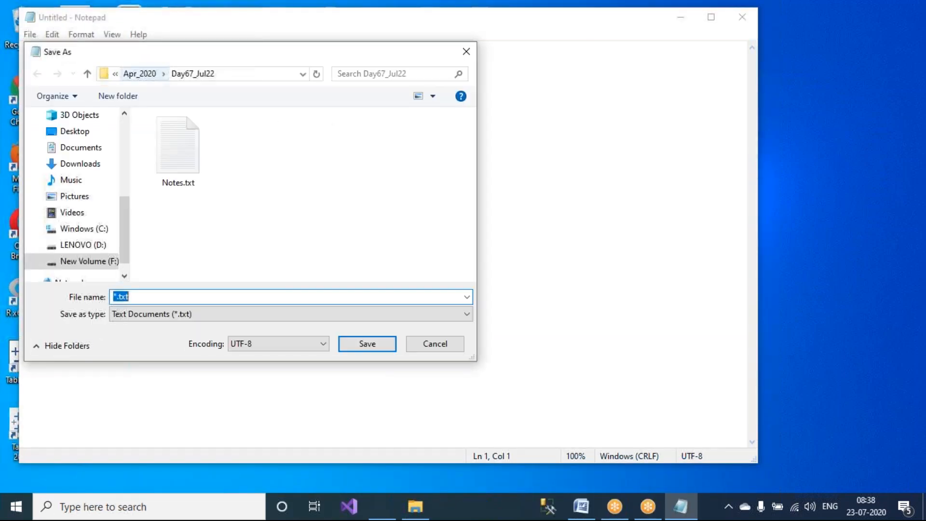
{"action": "left_click", "coordinate": [140, 74]}
{"action": "left_click", "coordinate": [152, 73]}
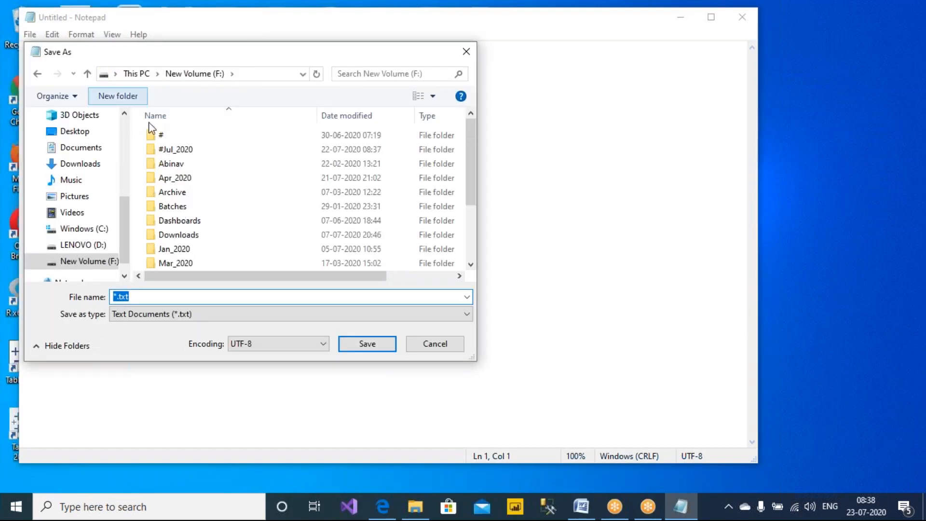
{"action": "double_click", "coordinate": [234, 150]}
{"action": "scroll", "coordinate": [232, 231], "scroll_direction": "down", "scroll_amount": 4}
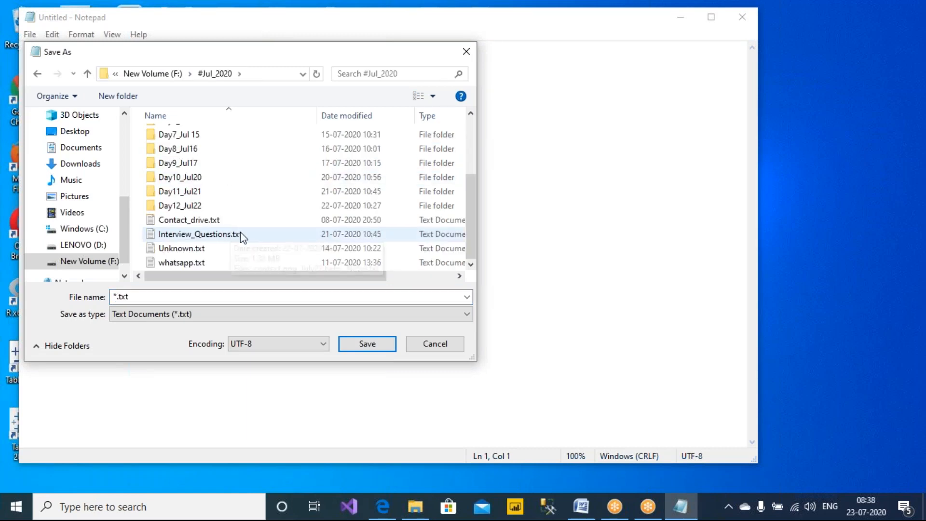
- Create a new folder named Day13_Jul23 inside #Jul_2020
{"action": "right_click", "coordinate": [270, 209]}
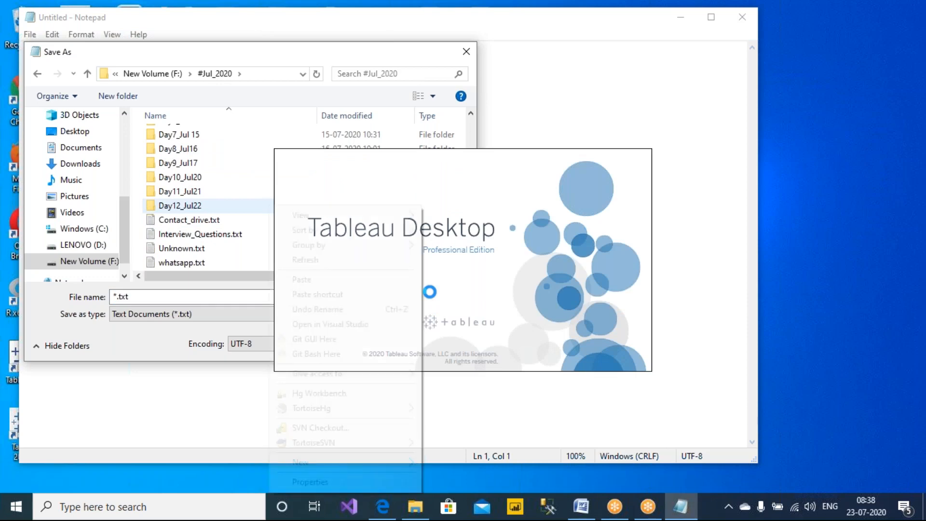
{"action": "mouse_move", "coordinate": [352, 466]}
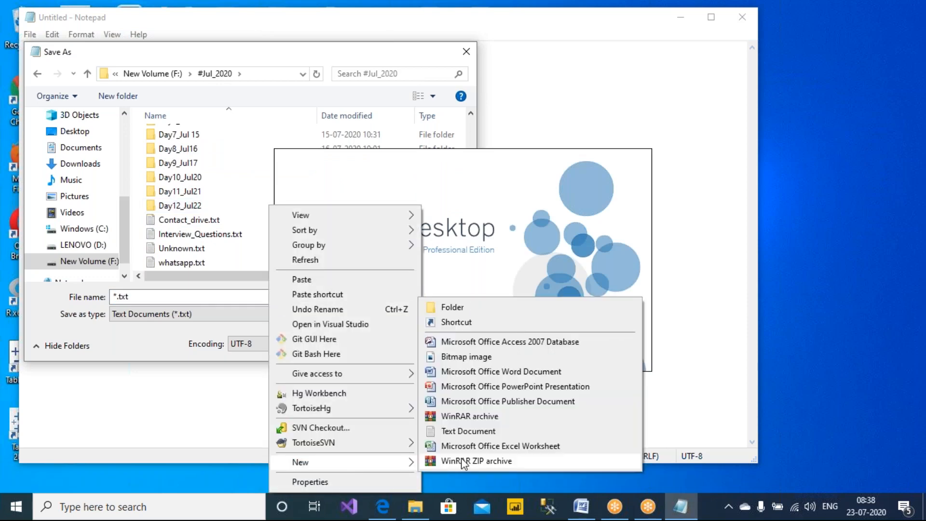
{"action": "left_click", "coordinate": [487, 307]}
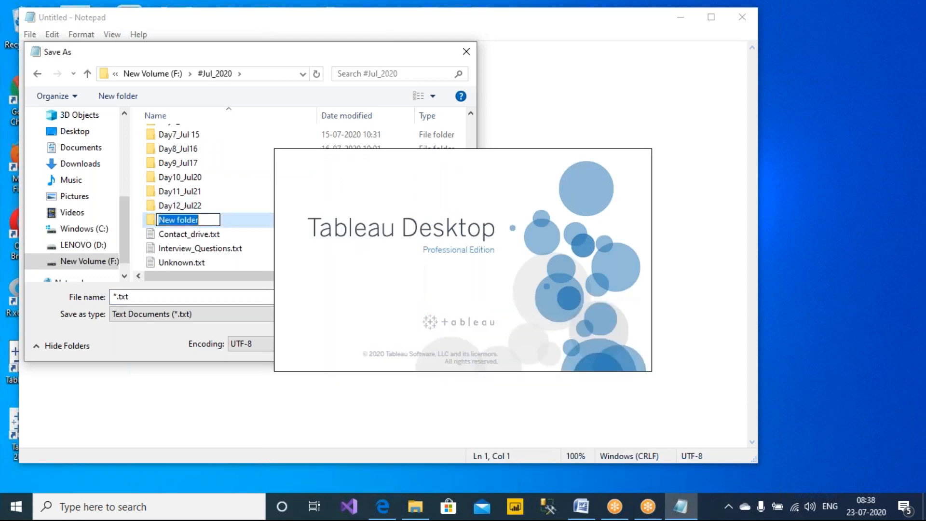
{"action": "type", "text": "D"}
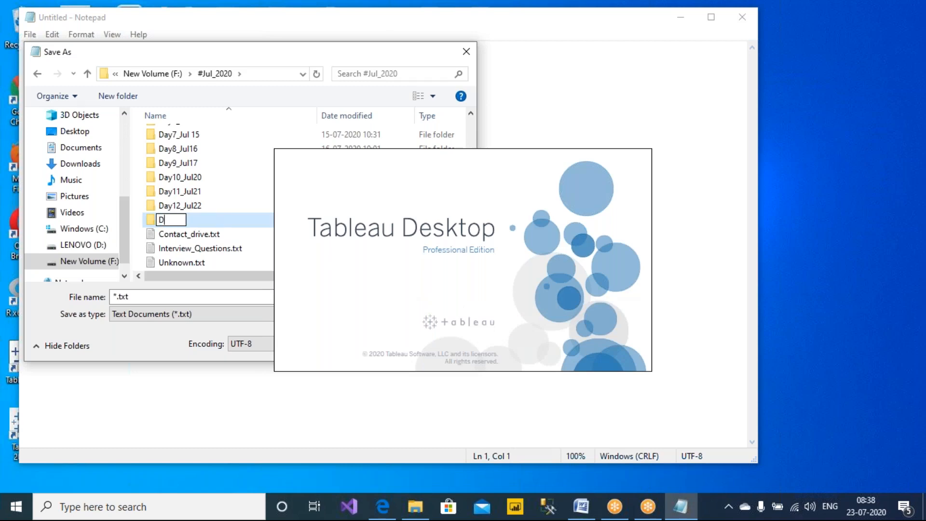
{"action": "type", "text": "ay13_Jul23"}
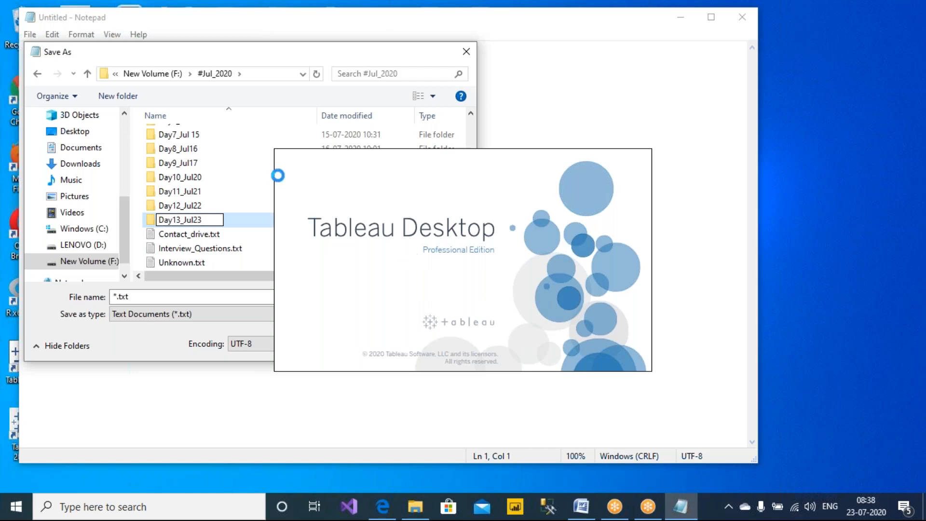
{"action": "key", "text": "Return"}
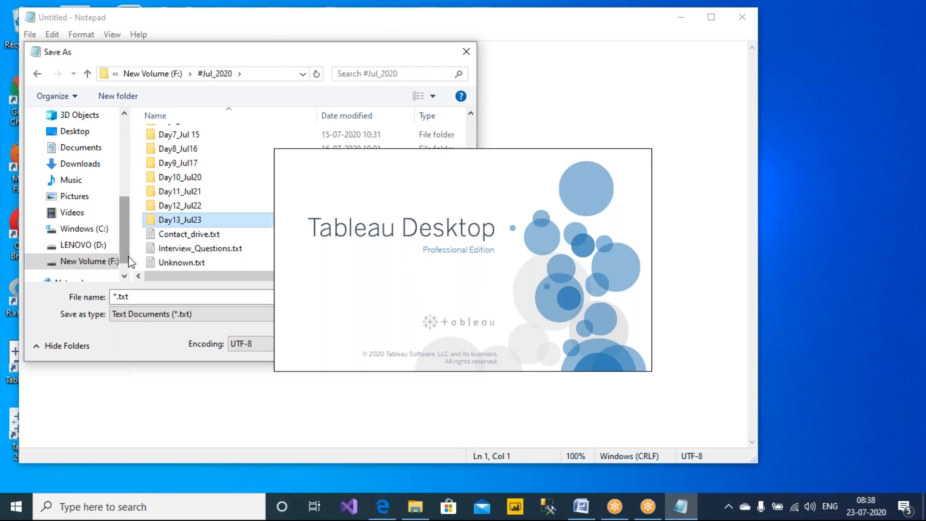
- Save the blank document as Notes.txt inside the Day13_Jul23 folder
{"action": "double_click", "coordinate": [172, 218]}
{"action": "type", "text": "No"}
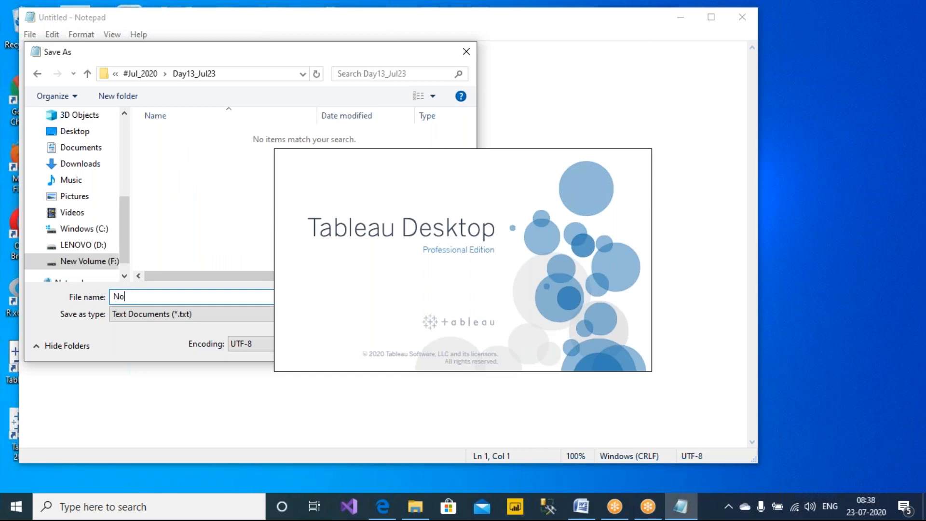
{"action": "type", "text": "tes"}
{"action": "key", "text": "Return"}
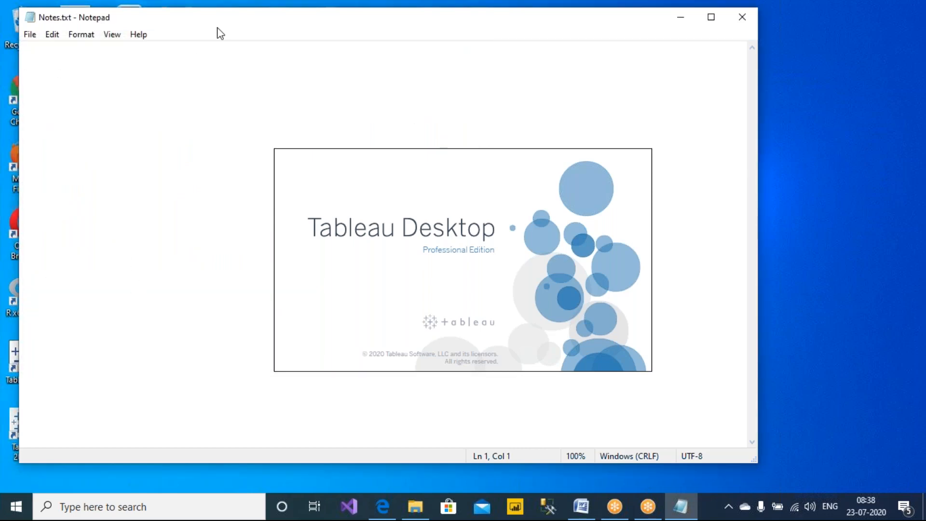
- Move the Notepad window lower and type '8) PARAMETER FILTER' on the first line
{"action": "left_click_drag", "start_coordinate": [226, 19], "coordinate": [216, 66]}
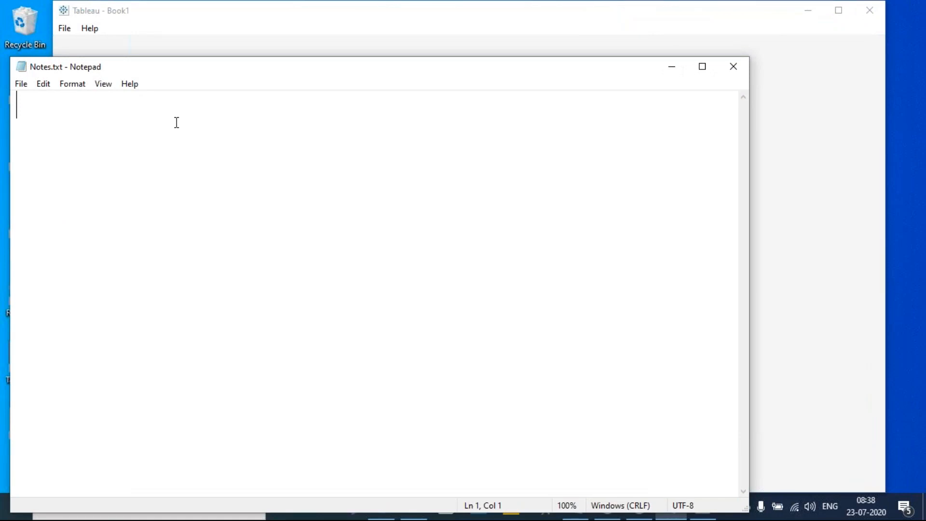
{"action": "type", "text": "8) "}
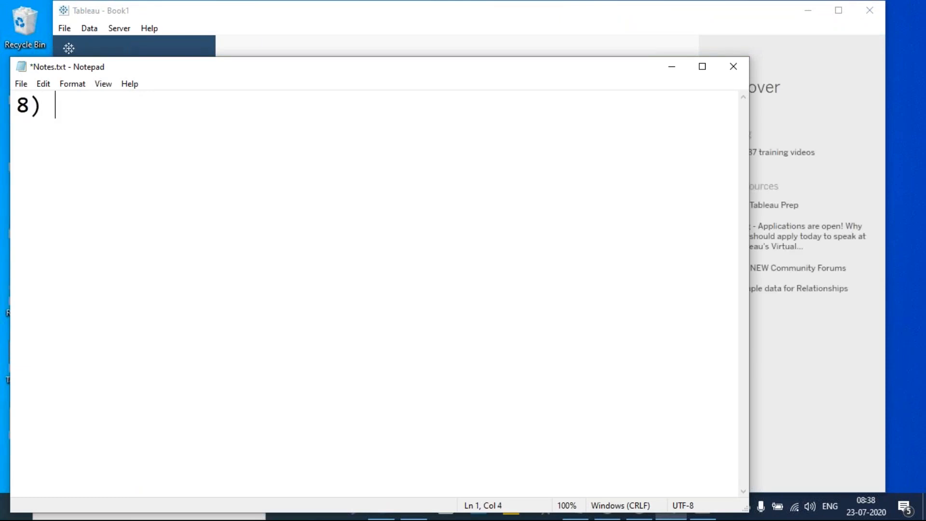
{"action": "type", "text": "PAR"}
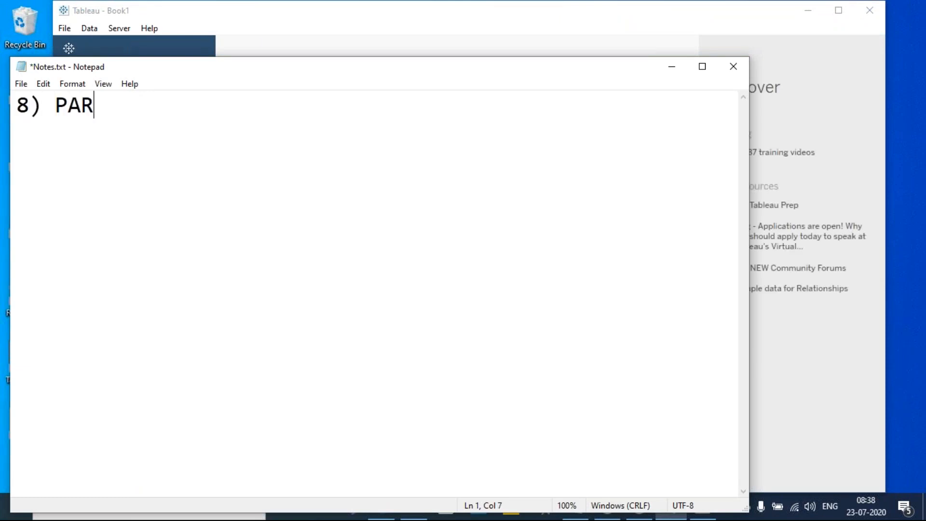
{"action": "type", "text": "AMETER FILTER"}
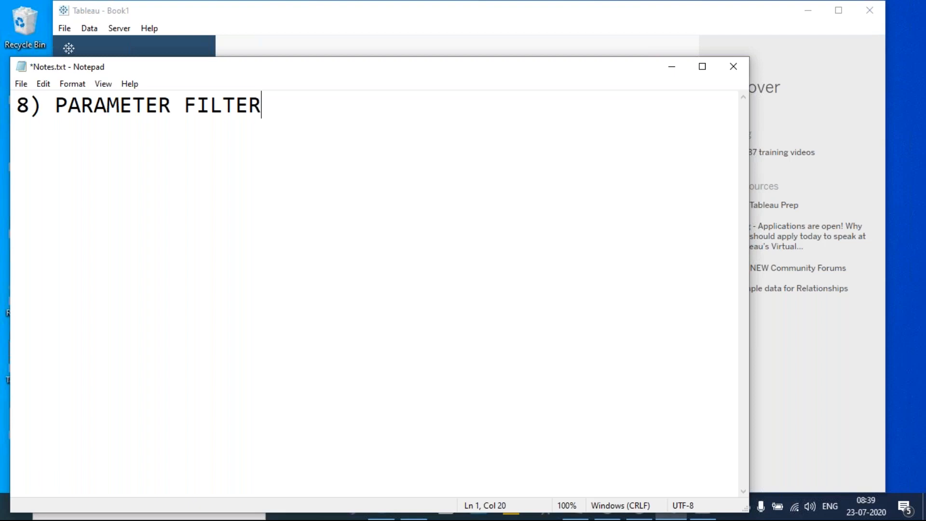
- Add the heading 'A) FILTERS AT WORKSHEET LEVEL' above the 8) PARAMETER FILTER line
{"action": "left_click", "coordinate": [18, 104]}
{"action": "key", "text": "Return"}
{"action": "key", "text": "Return"}
{"action": "key", "text": "Up"}
{"action": "key", "text": "Up"}
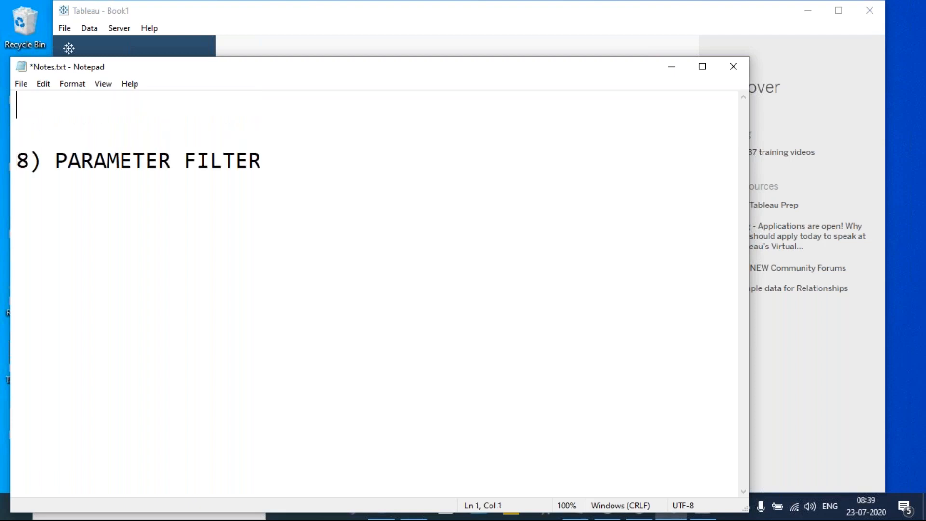
{"action": "type", "text": "1"}
{"action": "key", "text": "BackSpace"}
{"action": "type", "text": "a"}
{"action": "key", "text": "BackSpace"}
{"action": "type", "text": "A) FILTERS"}
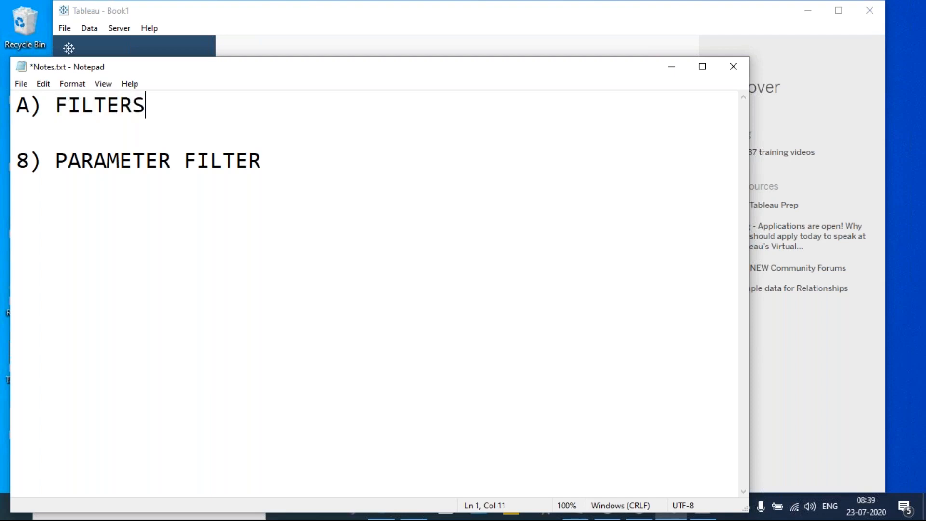
{"action": "type", "text": " AT WORKSHEET LEVEL"}
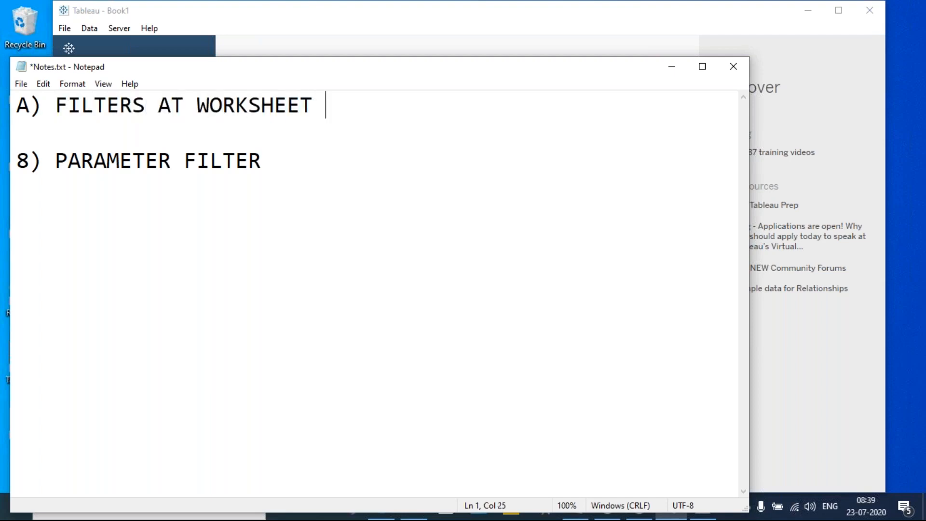
- Insert a '1).. 7)' line before 8) PARAMETER FILTER and remove the extra blank line
{"action": "key", "text": "Down"}
{"action": "key", "text": "Down"}
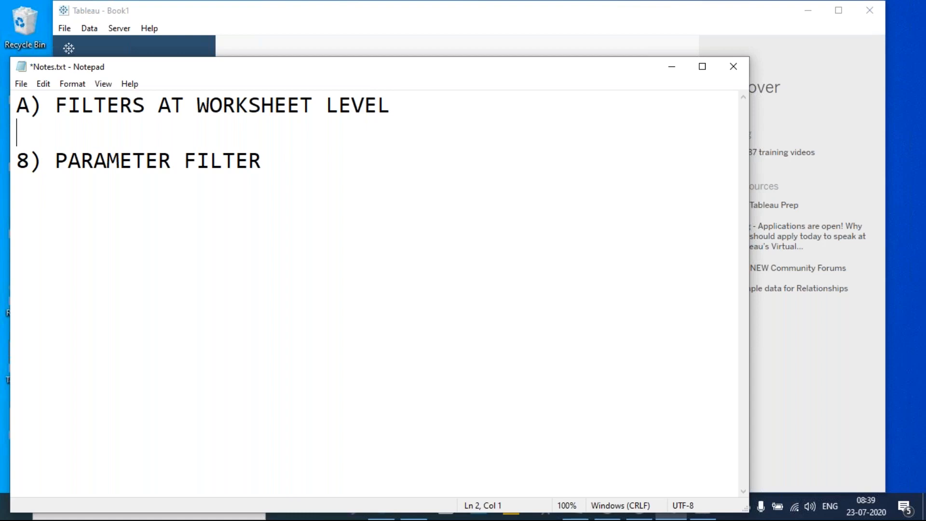
{"action": "type", "text": "1)"}
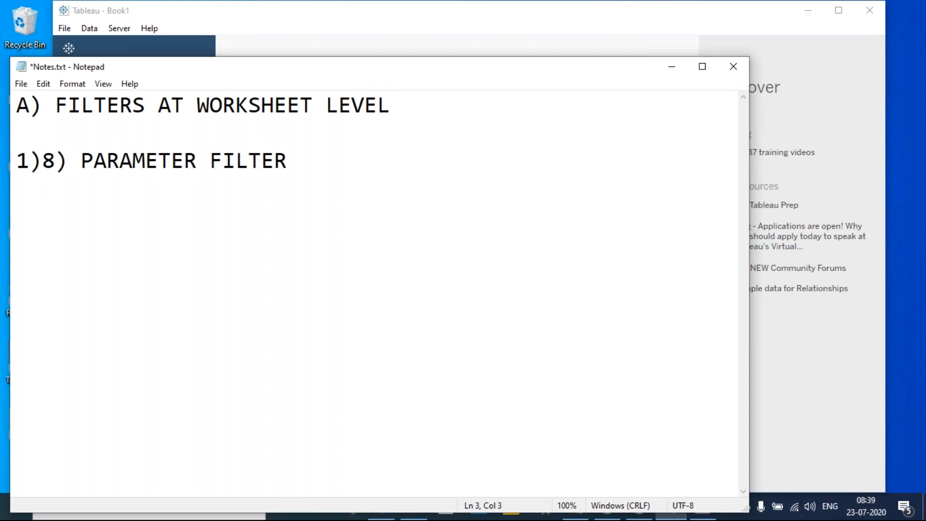
{"action": "key", "text": "Return"}
{"action": "key", "text": "Return"}
{"action": "left_click", "coordinate": [43, 161]}
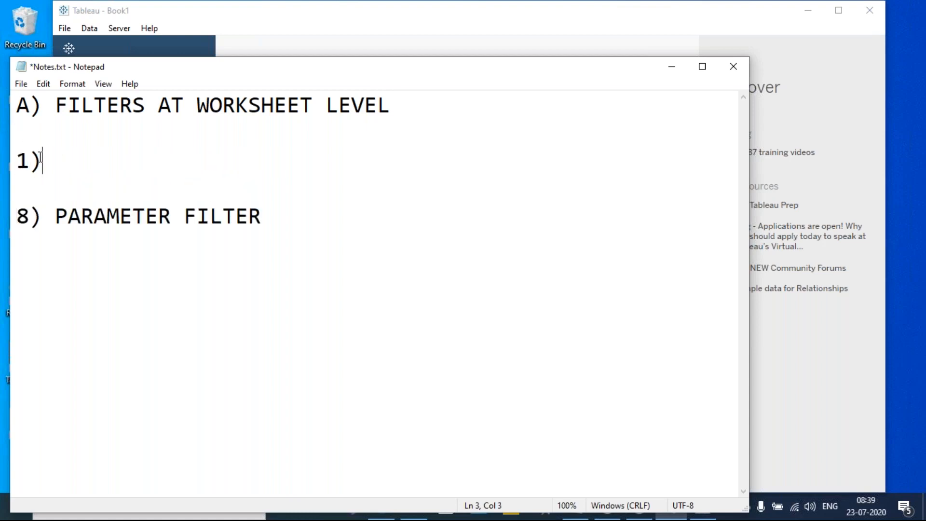
{"action": "type", "text": ".. 7)"}
{"action": "left_click", "coordinate": [133, 194]}
{"action": "key", "text": "Delete"}
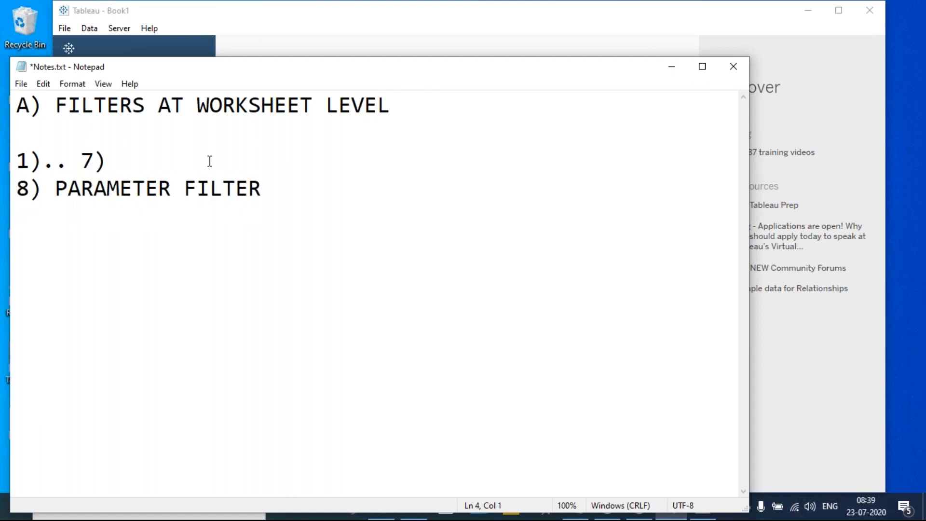
- Save the notes and start a new line below 8) PARAMETER FILTER
{"action": "left_click", "coordinate": [305, 182]}
{"action": "key", "text": "ctrl+s"}
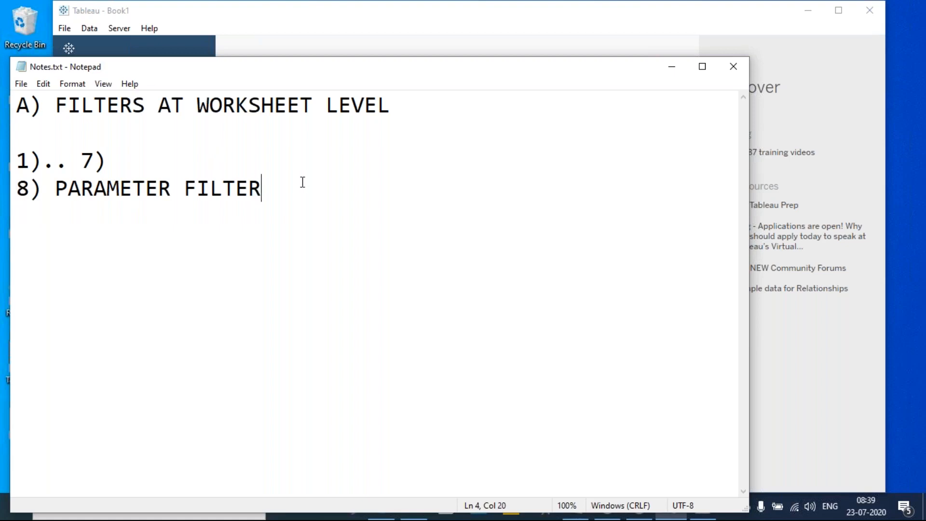
{"action": "left_click_drag", "start_coordinate": [171, 190], "coordinate": [53, 200]}
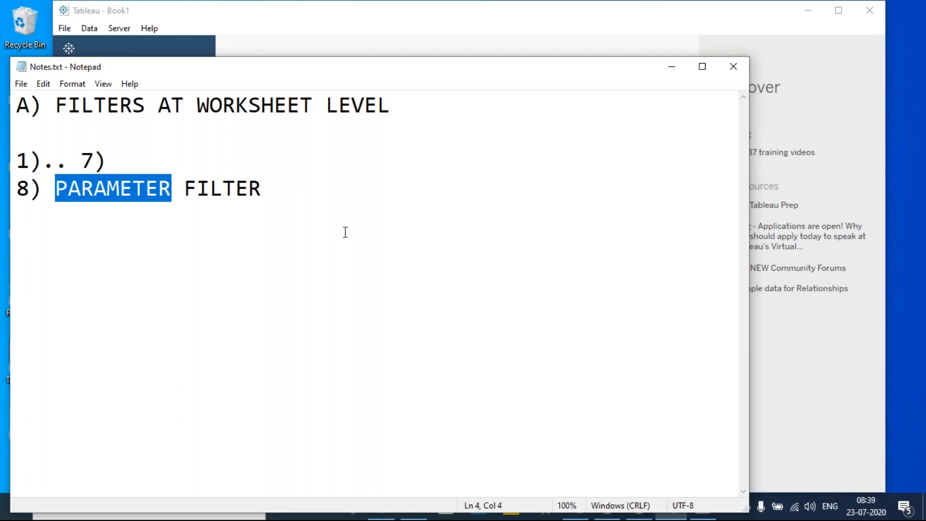
{"action": "key", "text": "End"}
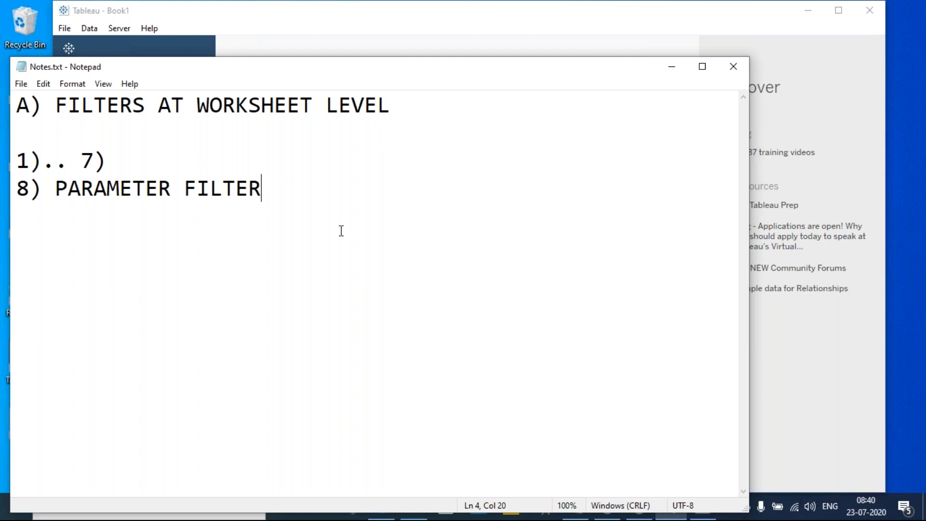
{"action": "key", "text": "Return"}
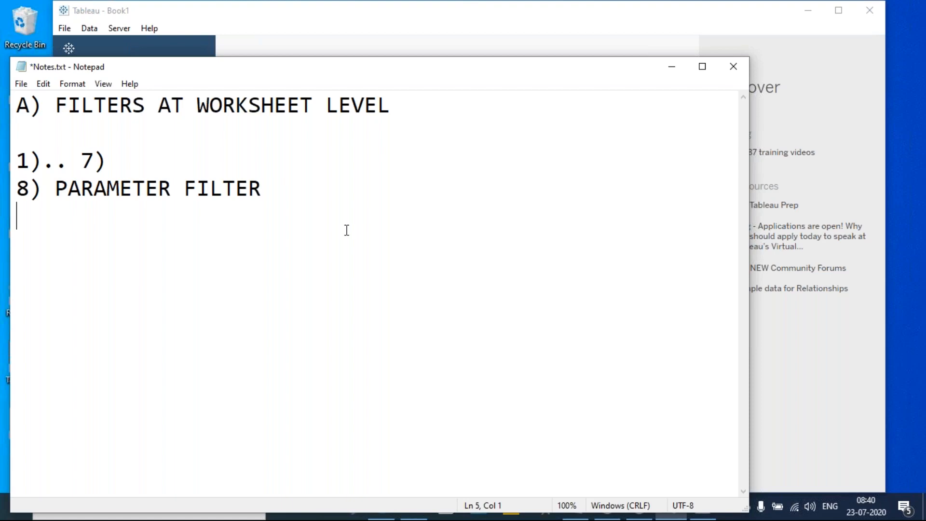
- Type 'PARAMETER => A VALUE WHICH CAN BE PASSED DYNAMICALLY', fixing the typos
{"action": "type", "text": "PARA"}
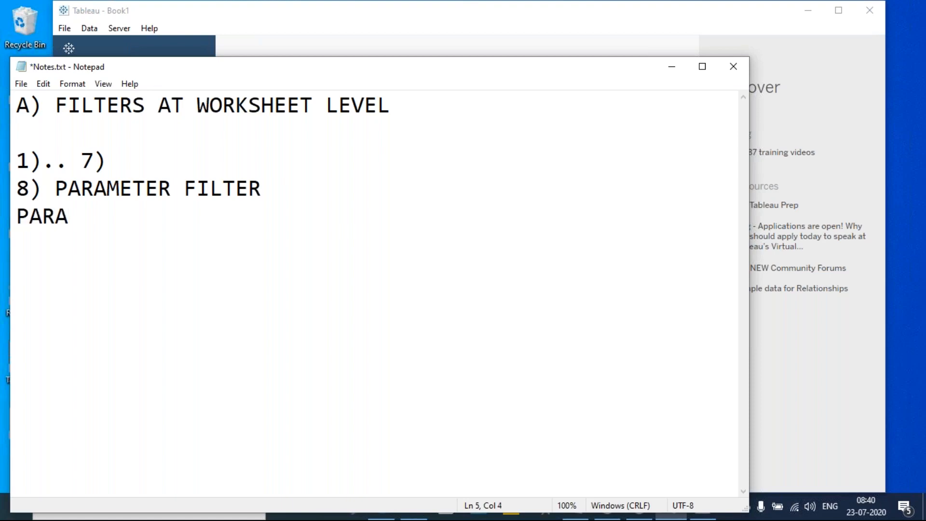
{"action": "type", "text": "METER?"}
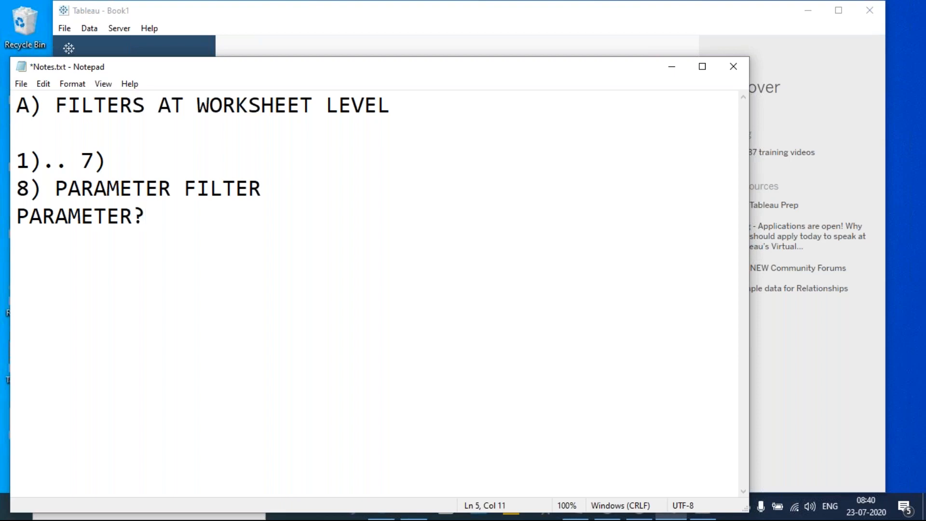
{"action": "key", "text": "BackSpace"}
{"action": "type", "text": "=> A VAL"}
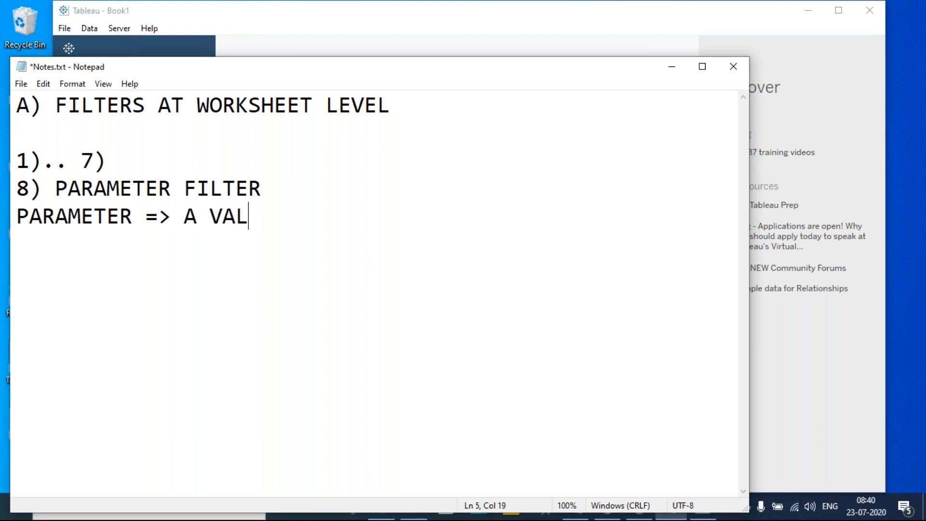
{"action": "type", "text": "UE WHICH CAN BE P"}
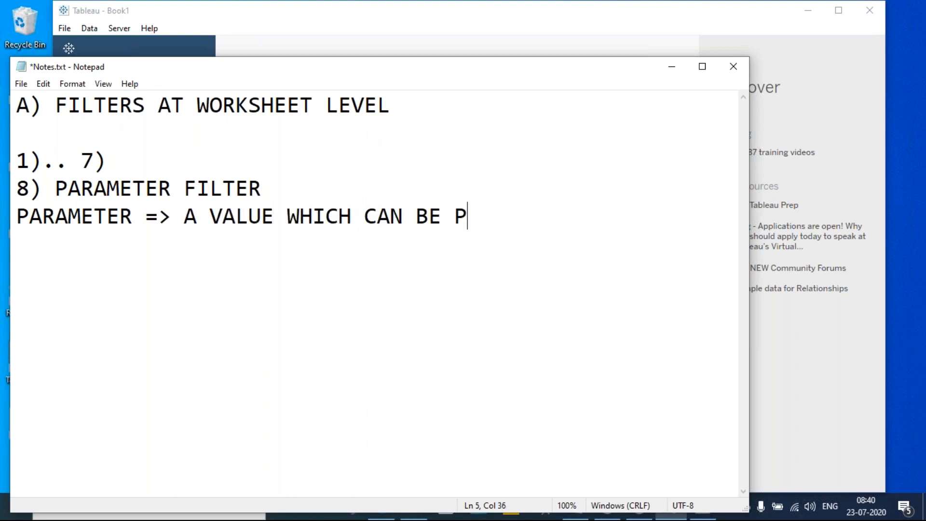
{"action": "type", "text": "ASSED "}
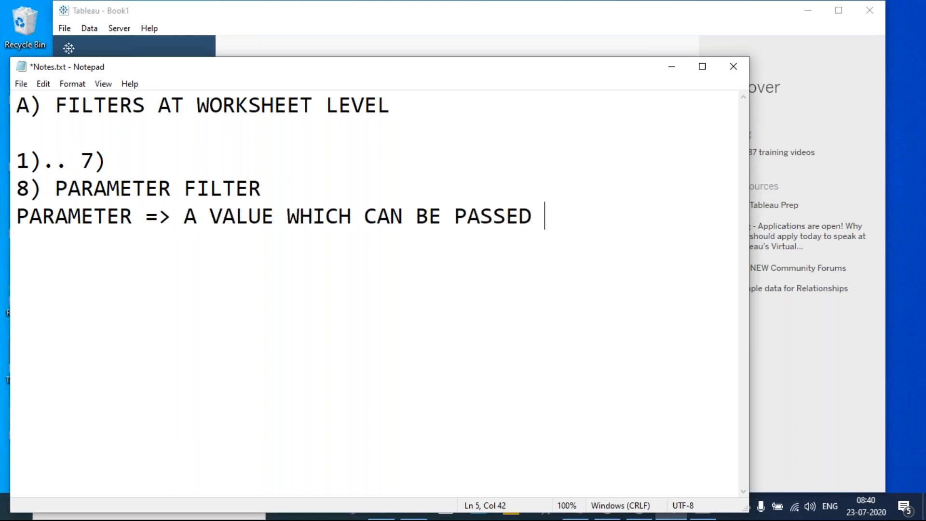
{"action": "type", "text": "DYNAMICALLY"}
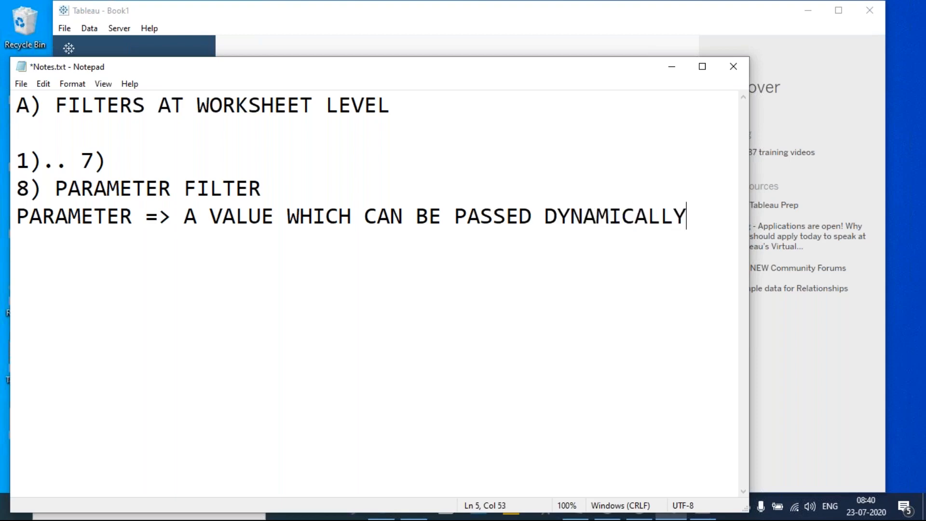
- Zoom the note text out and finish the line with 'TO ANY FIELDS.'
{"action": "key", "text": "ctrl+minus"}
{"action": "key", "text": "ctrl+minus"}
{"action": "type", "text": "TO ANY VALUE"}
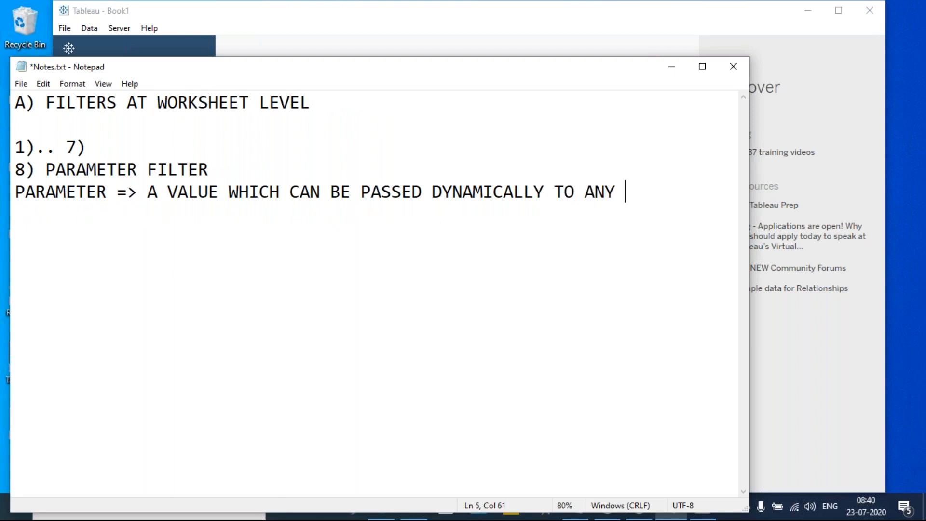
{"action": "key", "text": "BackSpace"}
{"action": "key", "text": "BackSpace"}
{"action": "key", "text": "BackSpace"}
{"action": "key", "text": "BackSpace"}
{"action": "key", "text": "BackSpace"}
{"action": "type", "text": "FIELDS."}
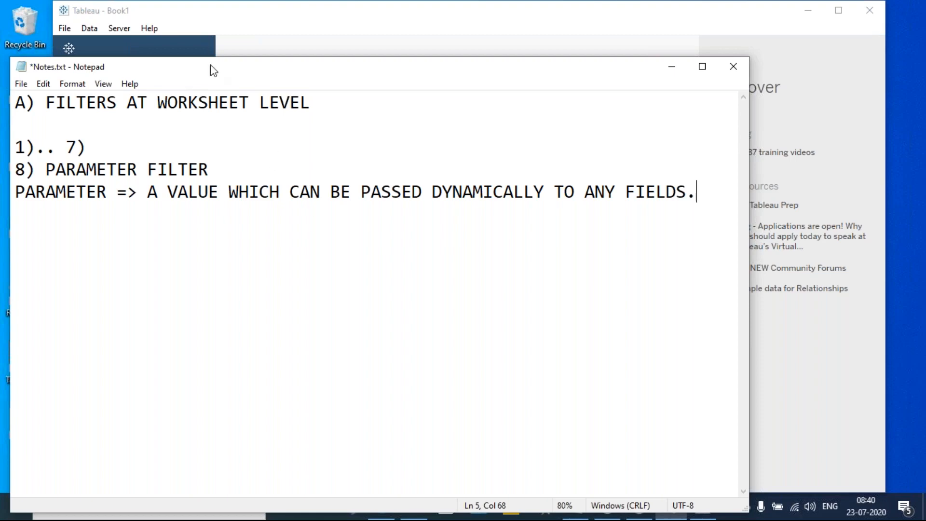
{"action": "left_click", "coordinate": [218, 21]}
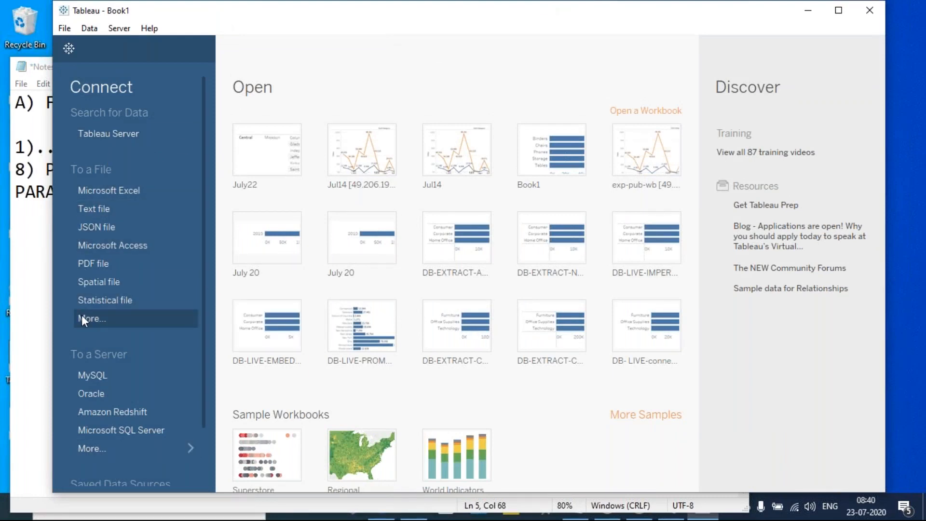
- Connect Tableau to the Sample - Superstore.xls Excel workbook as the data source
{"action": "left_click", "coordinate": [133, 189]}
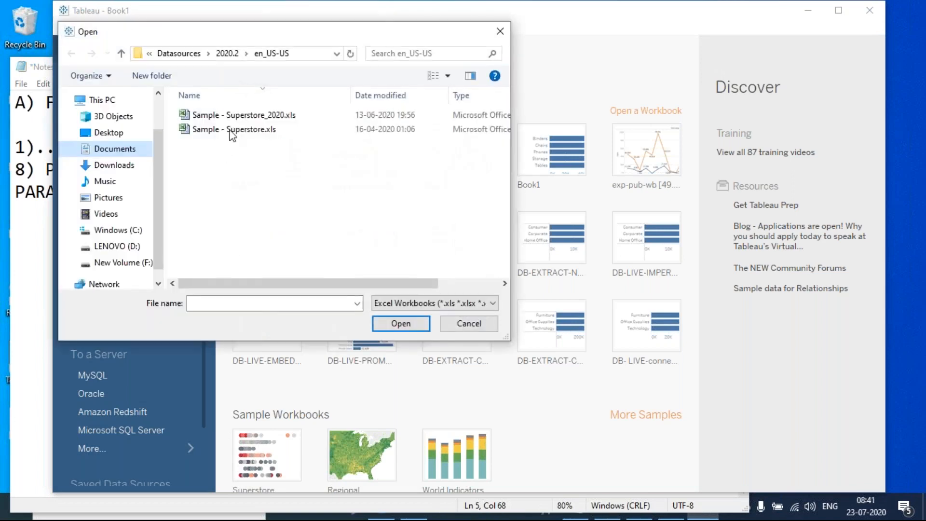
{"action": "left_click", "coordinate": [256, 130]}
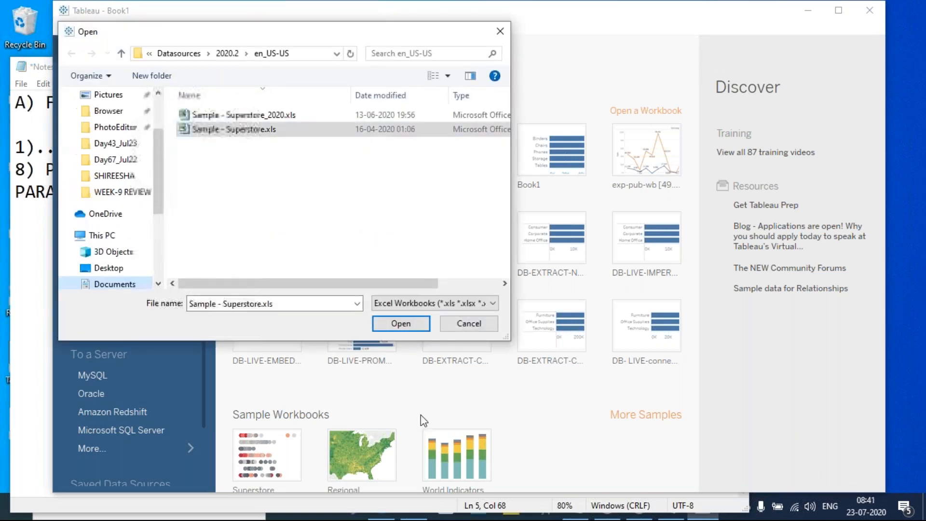
{"action": "left_click", "coordinate": [417, 331]}
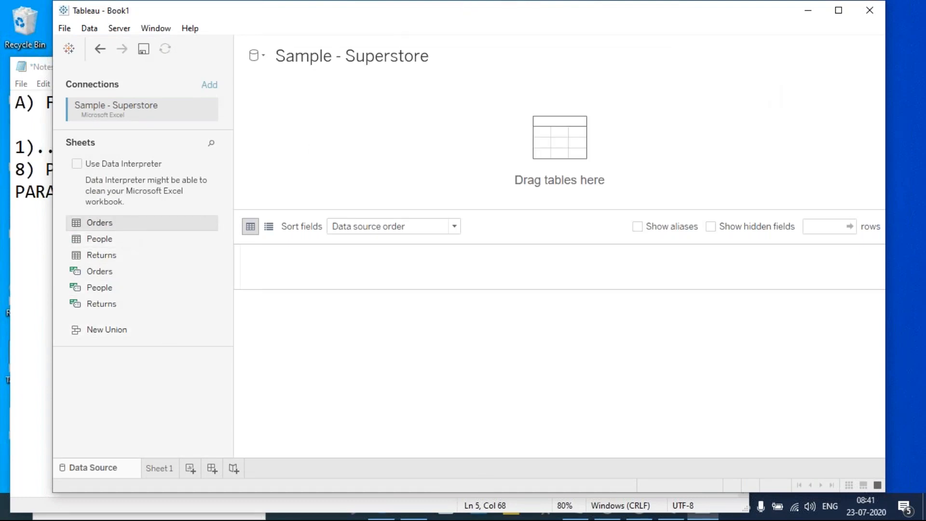
- Switch to the empty Sheet 1 worksheet and shift the Tableau window slightly left
{"action": "left_click", "coordinate": [164, 468]}
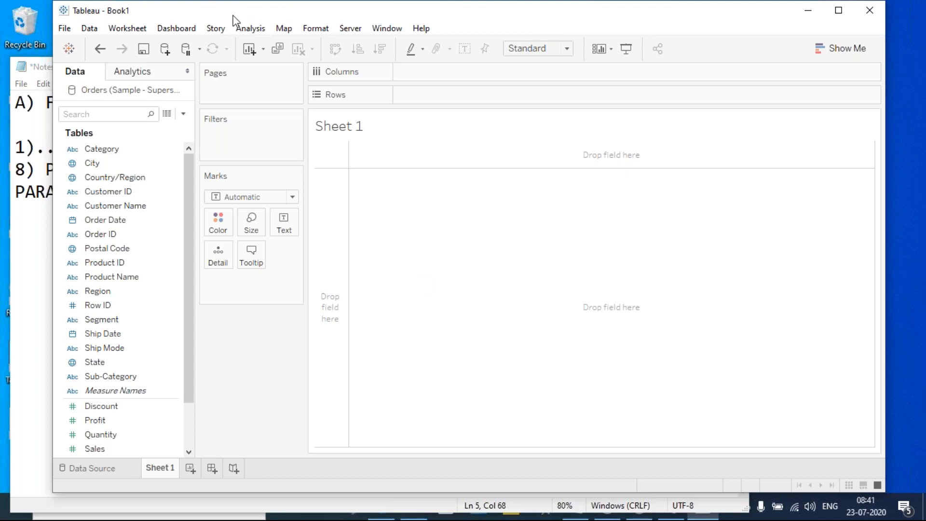
{"action": "left_click_drag", "start_coordinate": [229, 18], "coordinate": [192, 22]}
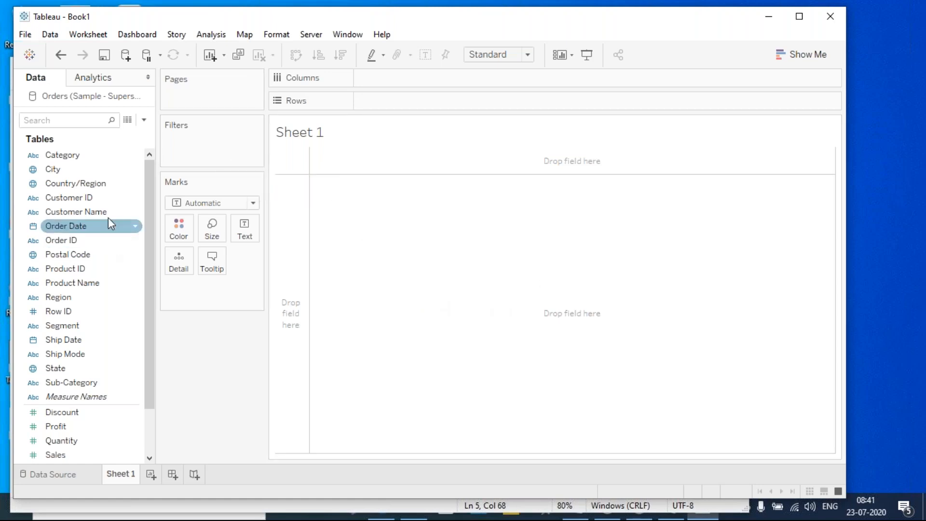
- Title Sheet 1 'Display Top 5 customers for total profits.' in bold
{"action": "double_click", "coordinate": [335, 138]}
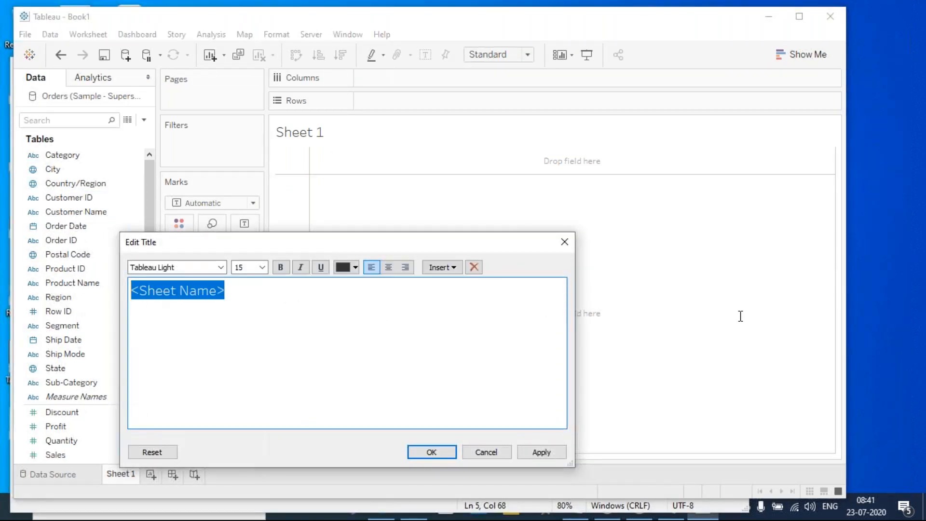
{"action": "type", "text": "dis"}
{"action": "key", "text": "BackSpace"}
{"action": "key", "text": "BackSpace"}
{"action": "key", "text": "BackSpace"}
{"action": "type", "text": "Display Top 5 customers"}
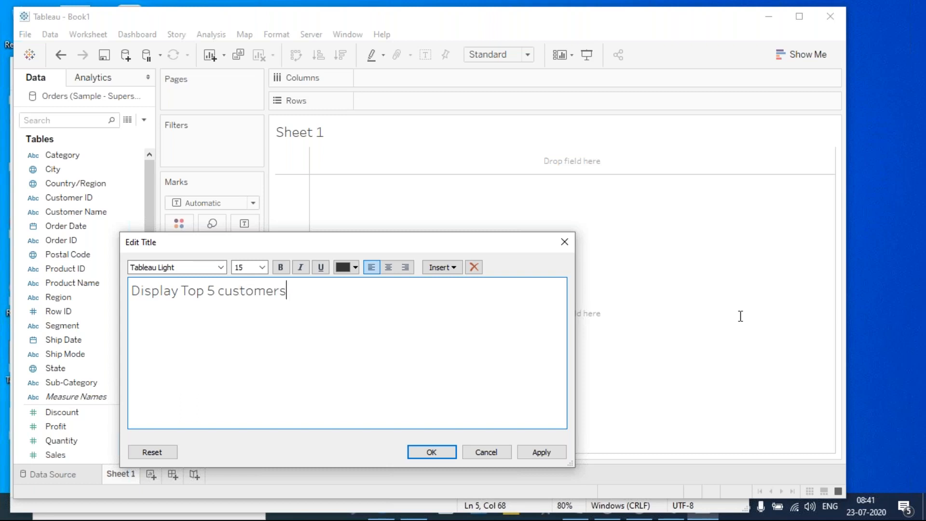
{"action": "type", "text": " for total profits."}
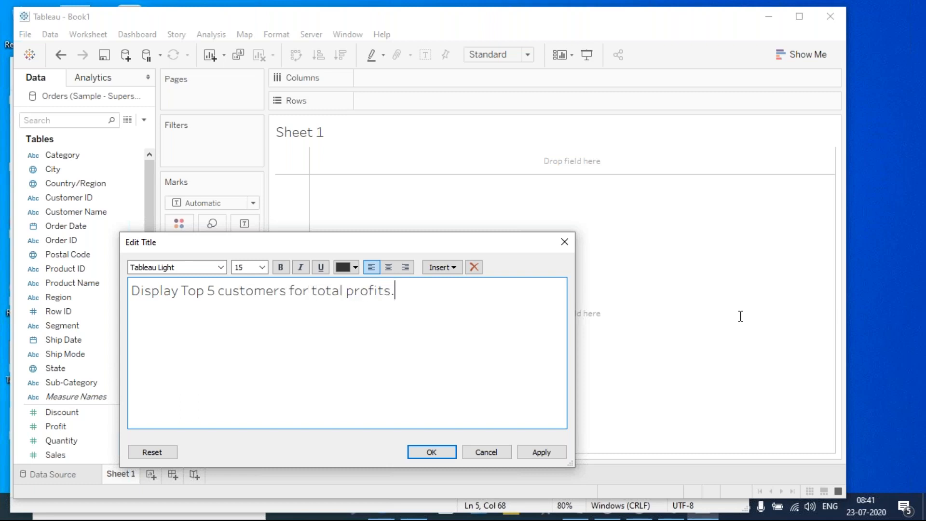
{"action": "key", "text": "ctrl+a"}
{"action": "key", "text": "ctrl+b"}
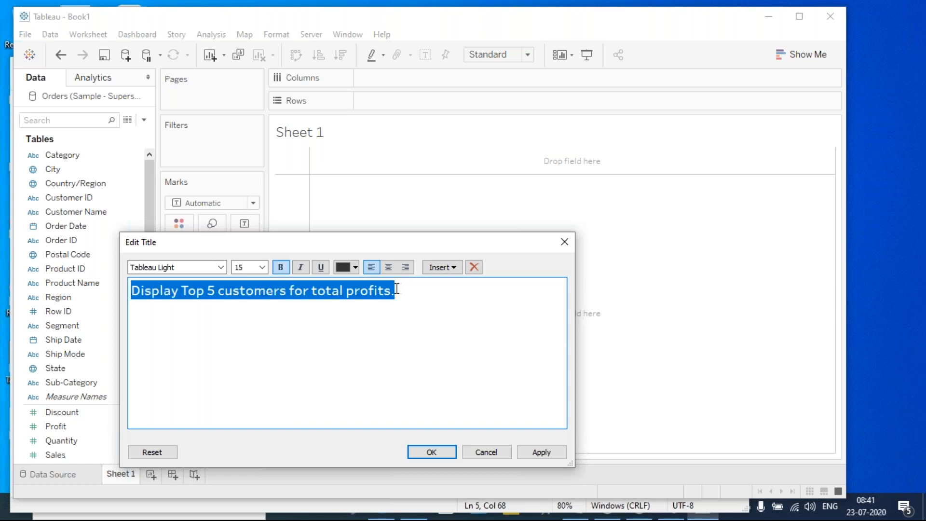
{"action": "left_click", "coordinate": [420, 302]}
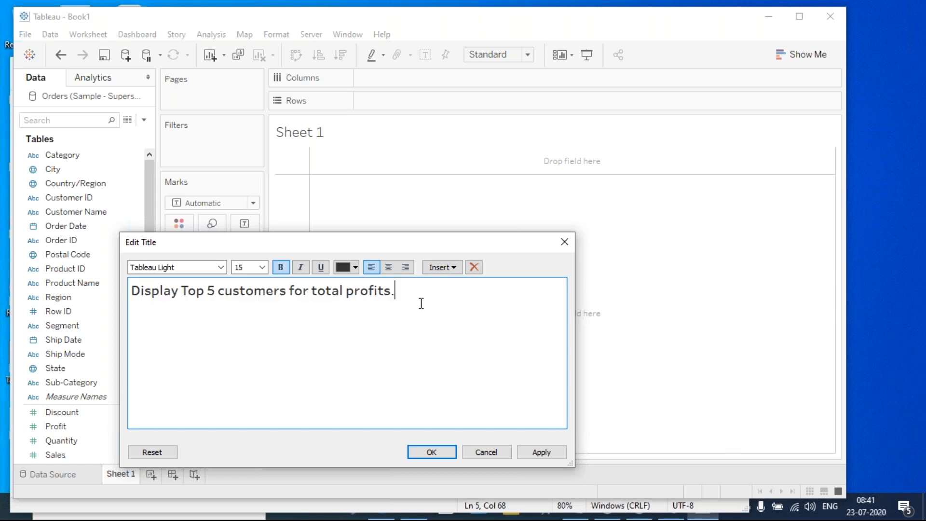
{"action": "left_click", "coordinate": [545, 453]}
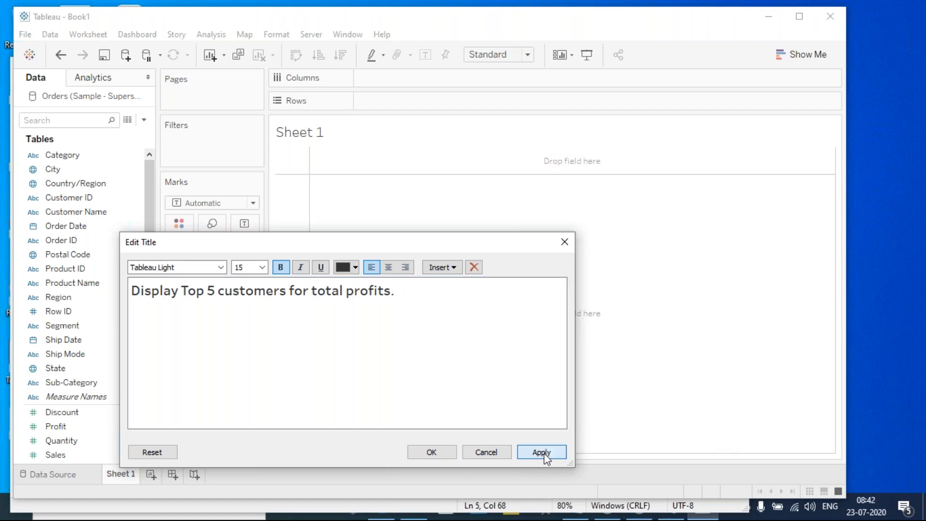
{"action": "left_click", "coordinate": [431, 455]}
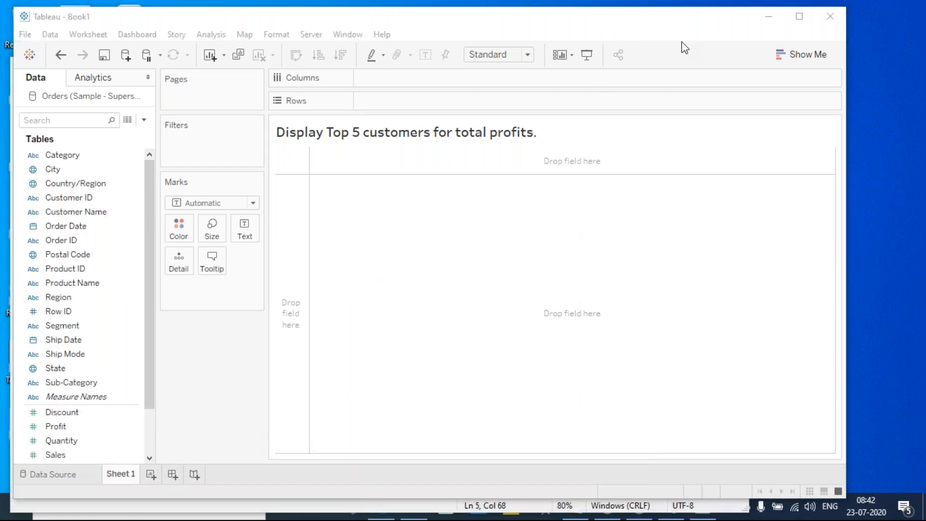
{"action": "left_click", "coordinate": [586, 42]}
{"action": "left_click_drag", "start_coordinate": [364, 150], "coordinate": [436, 154]}
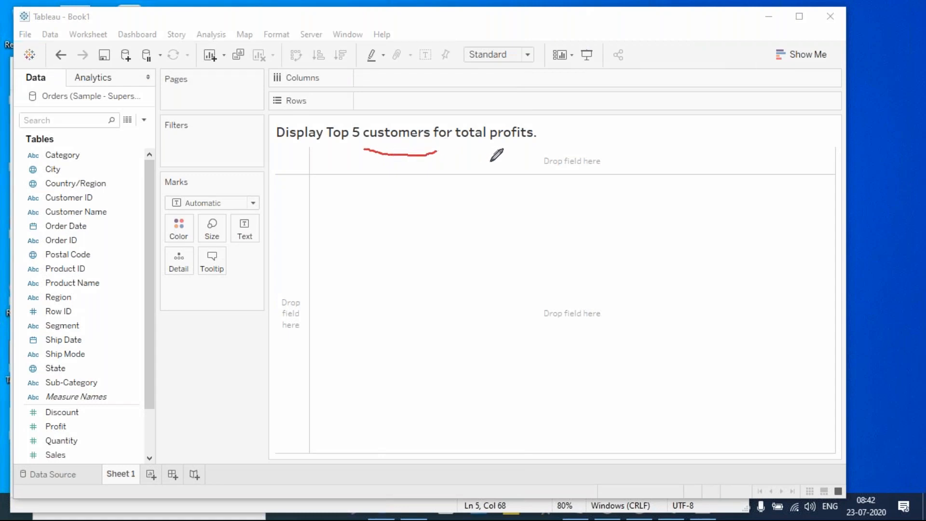
{"action": "left_click_drag", "start_coordinate": [495, 149], "coordinate": [550, 150]}
{"action": "mouse_move", "coordinate": [396, 121]}
{"action": "left_mouse_down"}
{"action": "mouse_move", "coordinate": [401, 104]}
{"action": "mouse_move", "coordinate": [425, 101]}
{"action": "left_mouse_up"}
{"action": "left_click", "coordinate": [420, 87]}
{"action": "left_click_drag", "start_coordinate": [500, 120], "coordinate": [532, 103]}
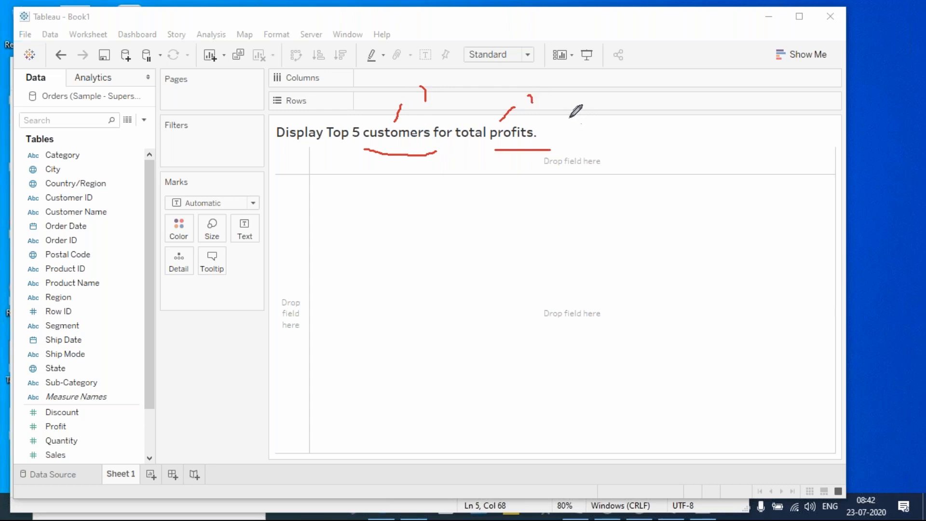
{"action": "key", "text": "Escape"}
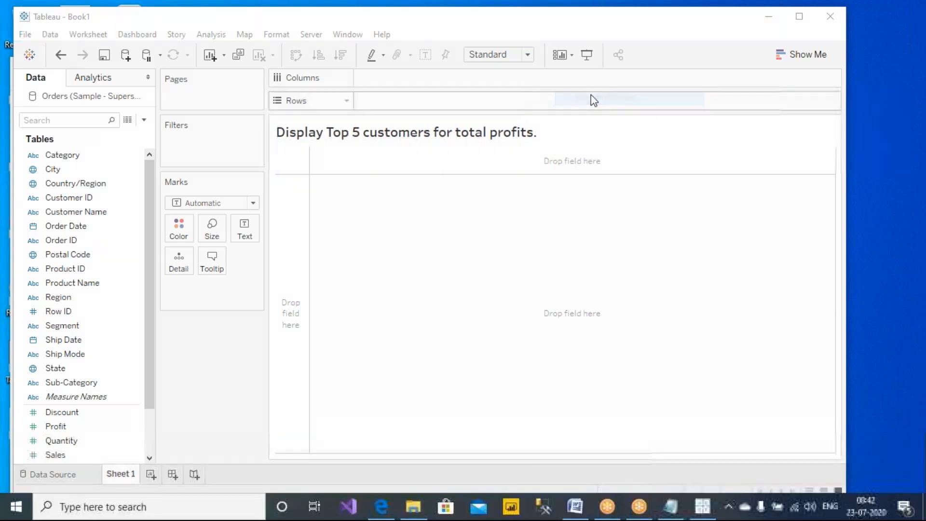
{"action": "left_click", "coordinate": [62, 216]}
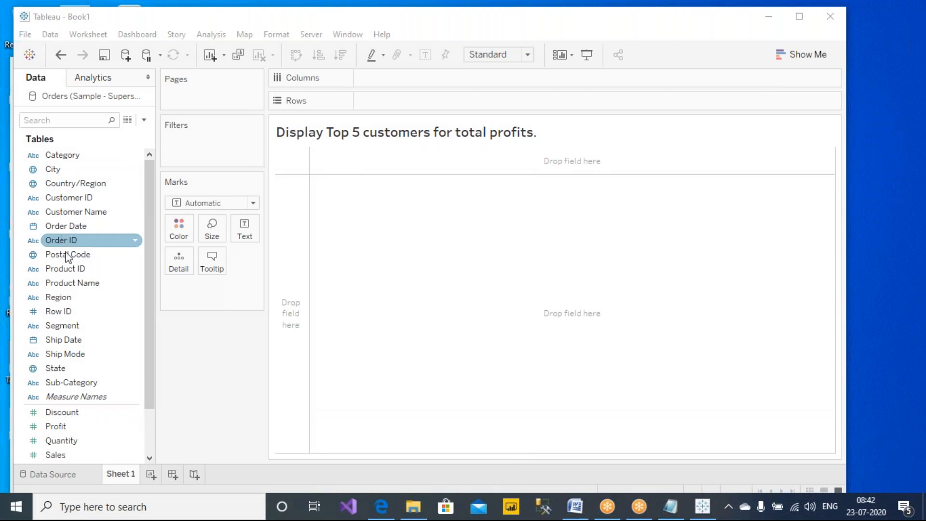
- Place Customer Name on Rows and open its Filter dialog, moved aside
{"action": "left_click", "coordinate": [103, 216]}
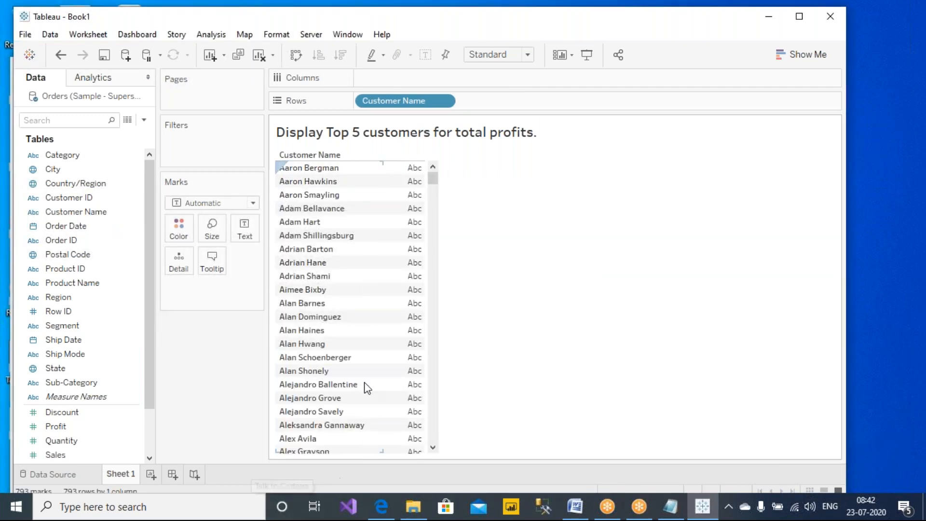
{"action": "left_click_drag", "start_coordinate": [434, 186], "coordinate": [451, 458]}
{"action": "left_click_drag", "start_coordinate": [456, 371], "coordinate": [451, 159]}
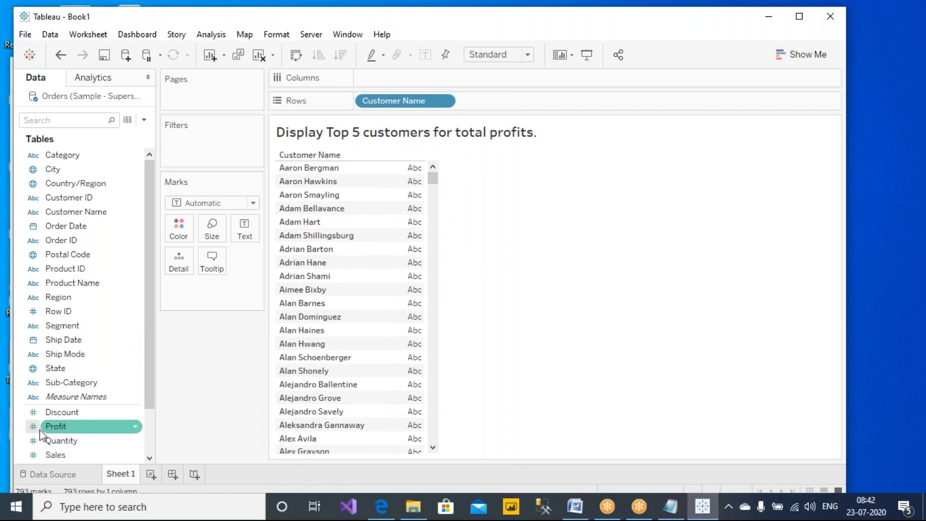
{"action": "left_click", "coordinate": [390, 102]}
{"action": "right_click", "coordinate": [388, 102]}
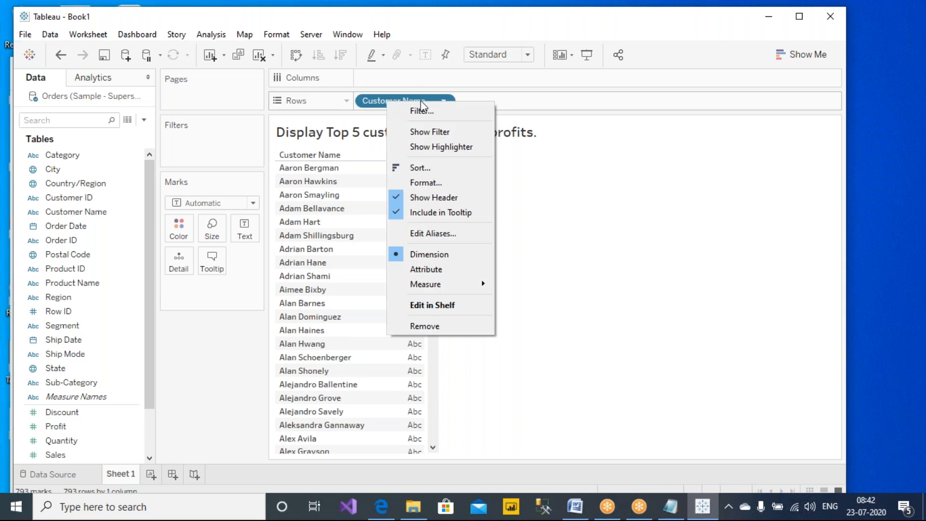
{"action": "left_click", "coordinate": [455, 113]}
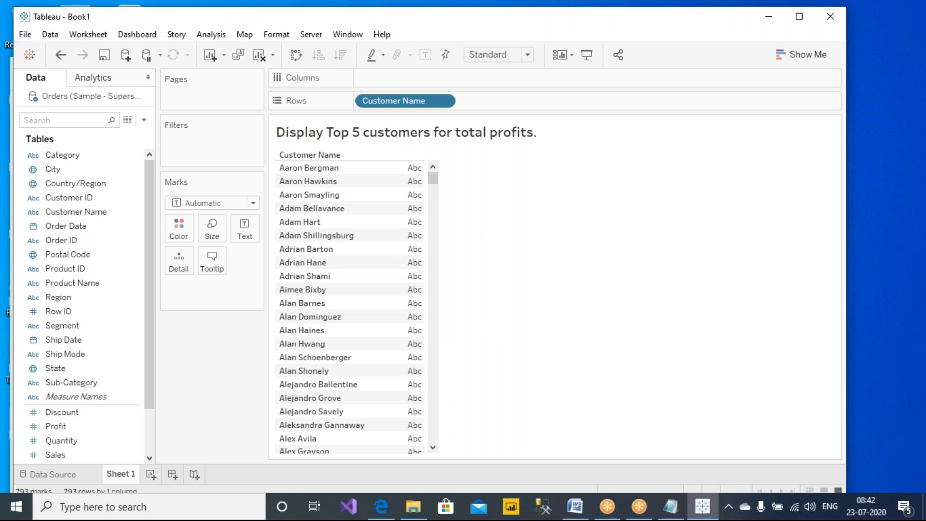
{"action": "left_click_drag", "start_coordinate": [461, 78], "coordinate": [687, 92]}
{"action": "left_click", "coordinate": [652, 110]}
{"action": "left_click", "coordinate": [519, 145]}
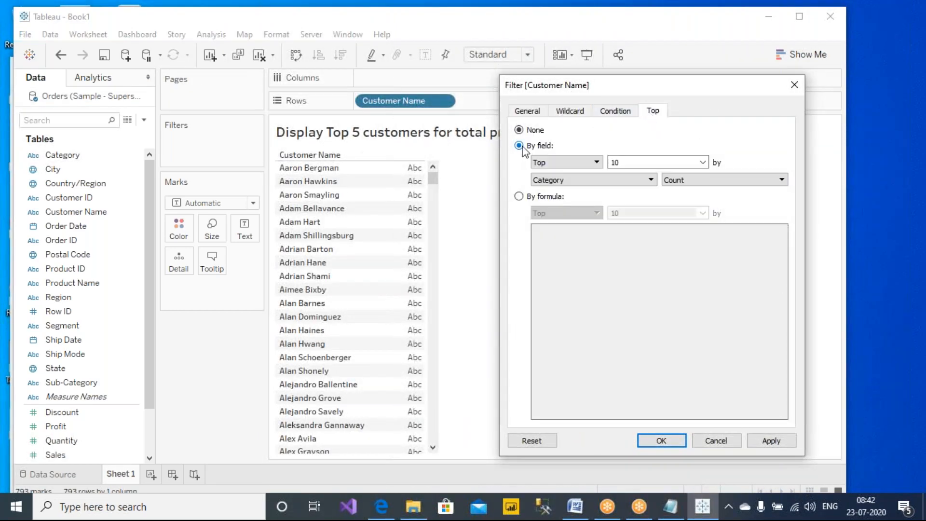
{"action": "left_click", "coordinate": [642, 162]}
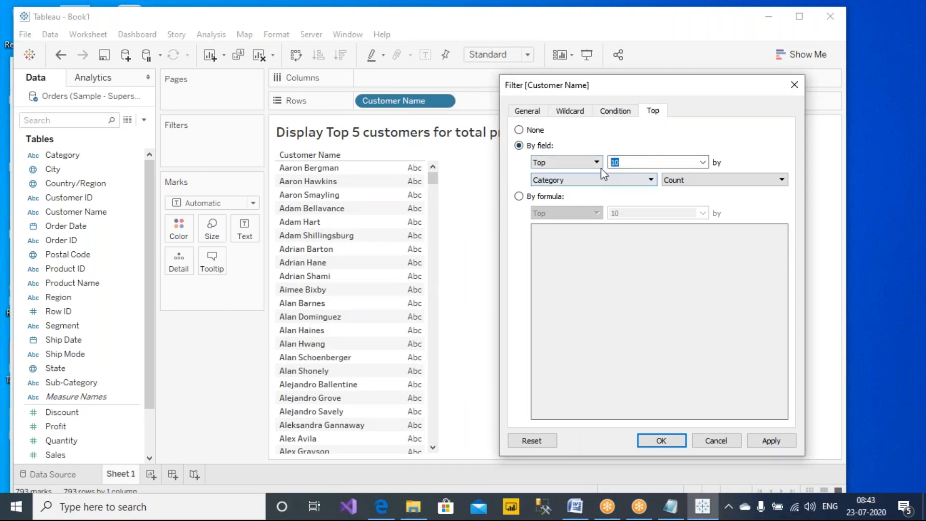
{"action": "type", "text": "5"}
{"action": "left_click", "coordinate": [604, 180]}
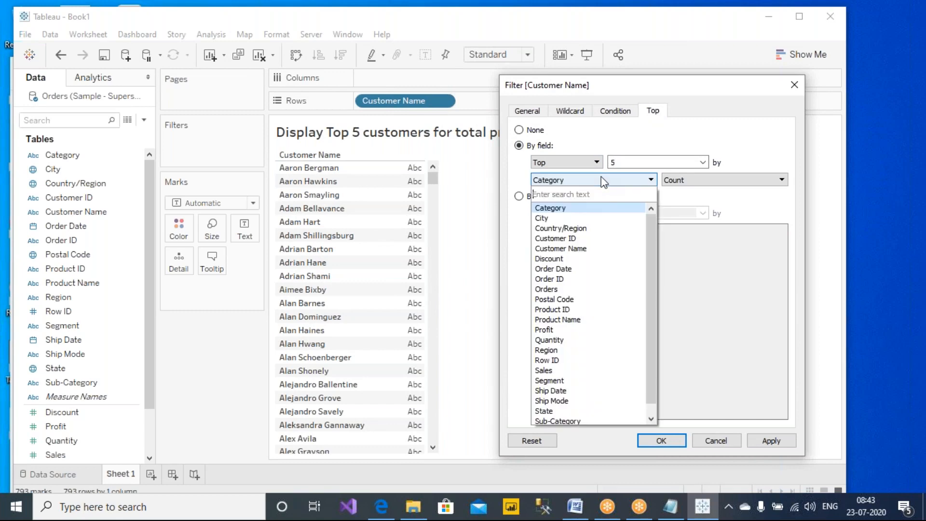
{"action": "left_click", "coordinate": [551, 330]}
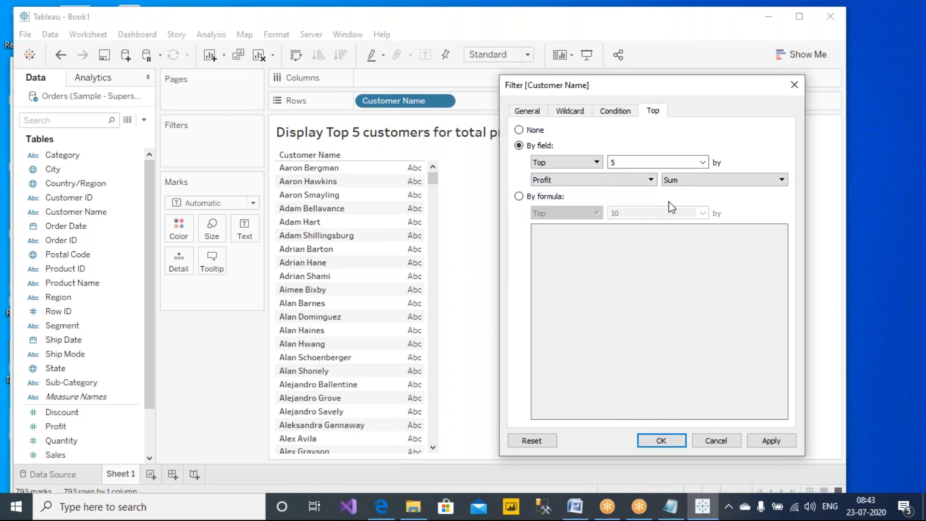
{"action": "left_click", "coordinate": [770, 440]}
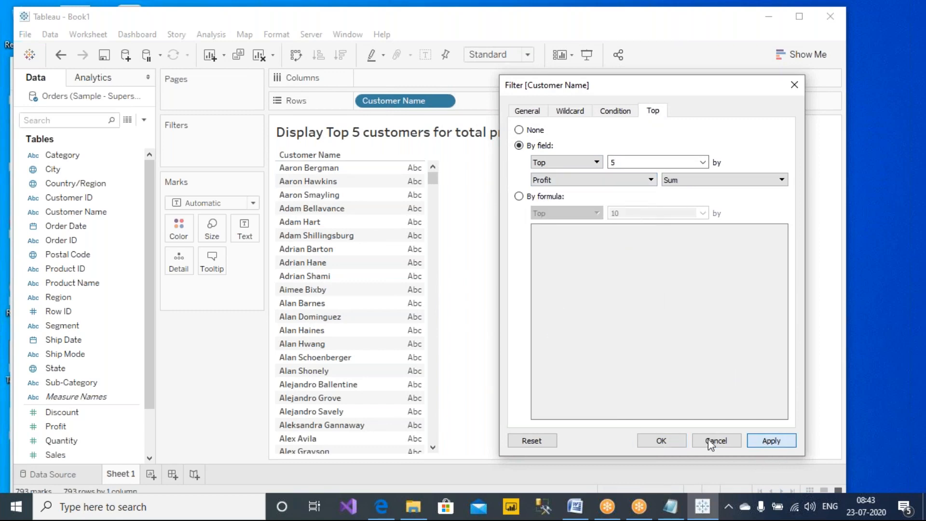
{"action": "left_click", "coordinate": [648, 439]}
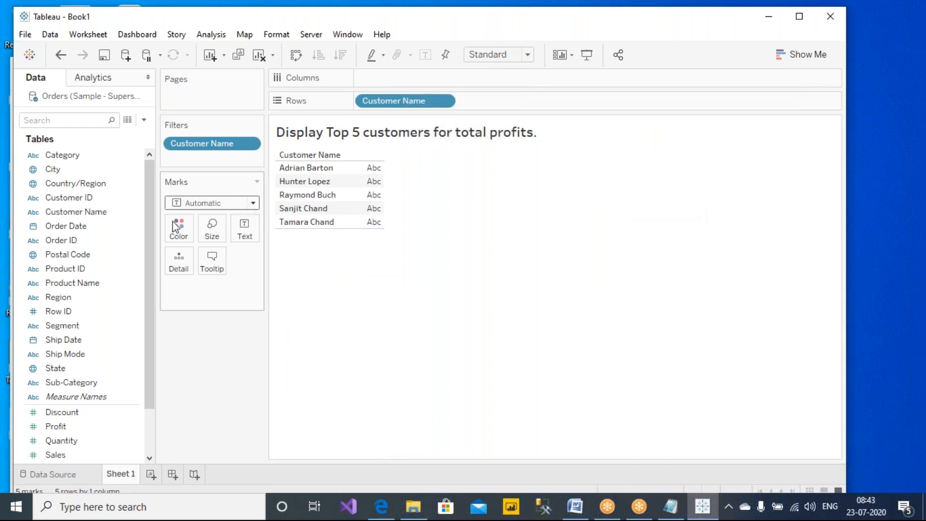
- Plot SUM(Profit) bars for the five customers, sorted descending with value labels shown
{"action": "left_click_drag", "start_coordinate": [58, 426], "coordinate": [389, 85]}
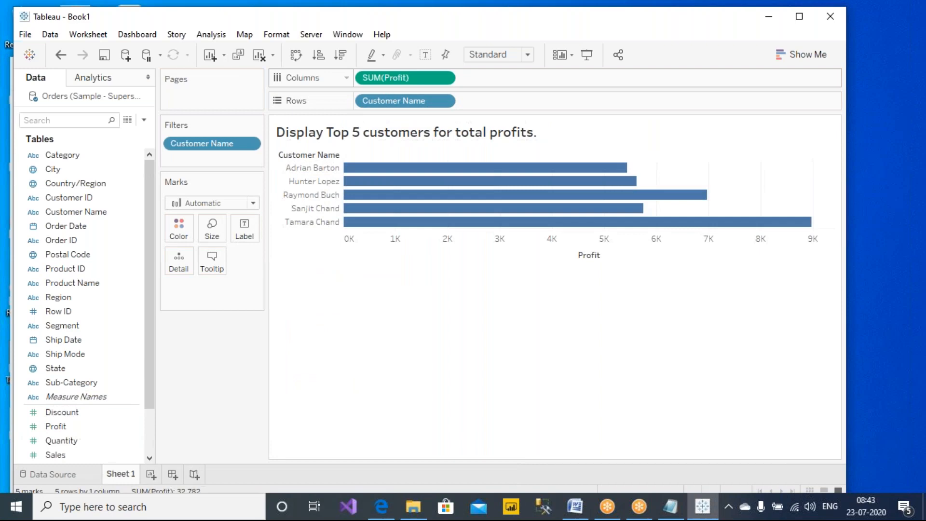
{"action": "left_click", "coordinate": [341, 54]}
{"action": "left_click", "coordinate": [424, 56]}
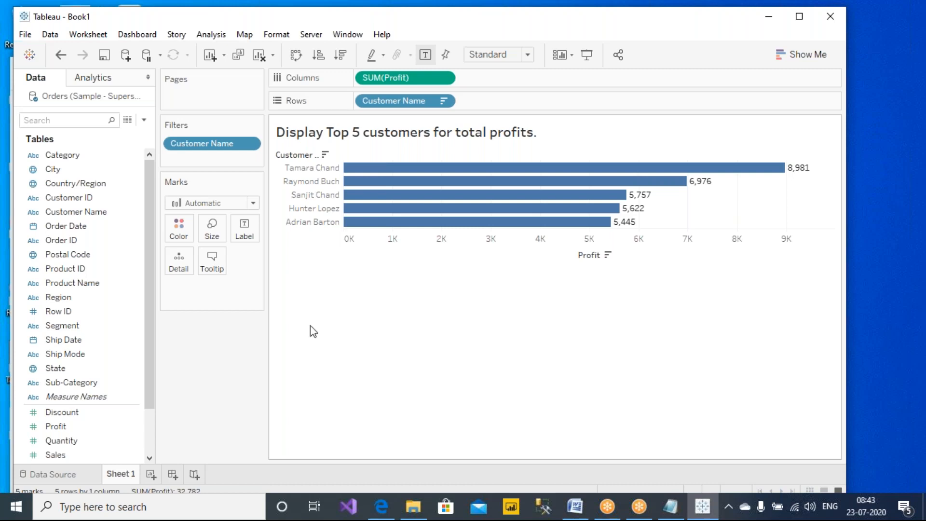
- Change the Customer Name filter from Top 5 to Top 10 by Profit
{"action": "right_click", "coordinate": [216, 145]}
{"action": "left_click", "coordinate": [254, 154]}
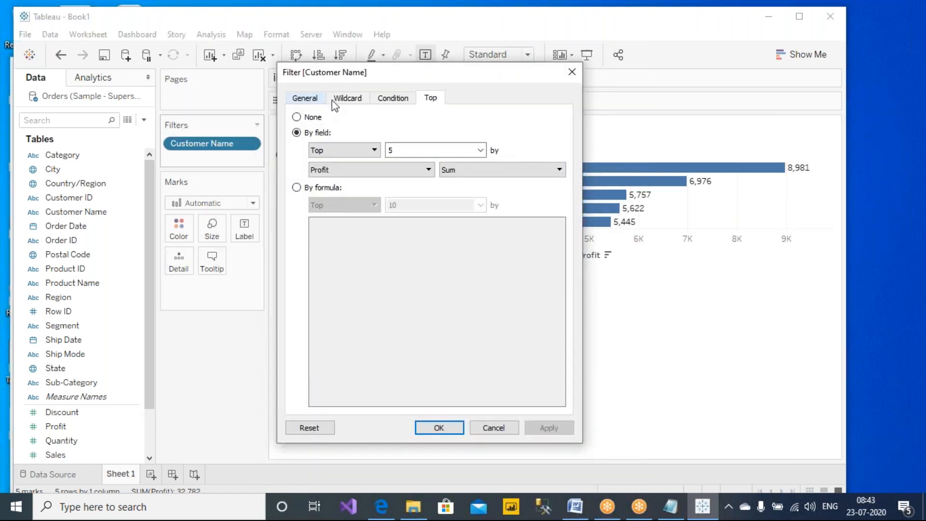
{"action": "double_click", "coordinate": [413, 150]}
{"action": "type", "text": "10"}
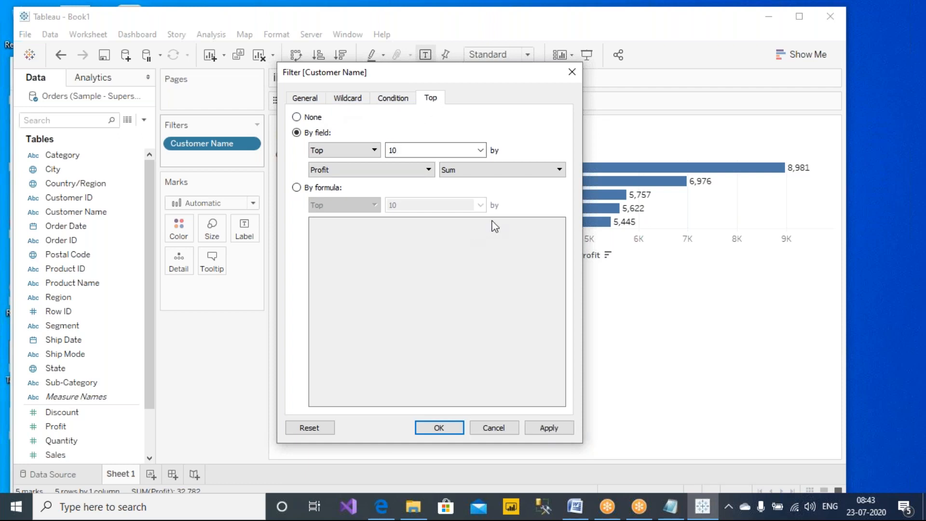
{"action": "left_click", "coordinate": [567, 429]}
{"action": "left_click", "coordinate": [438, 428]}
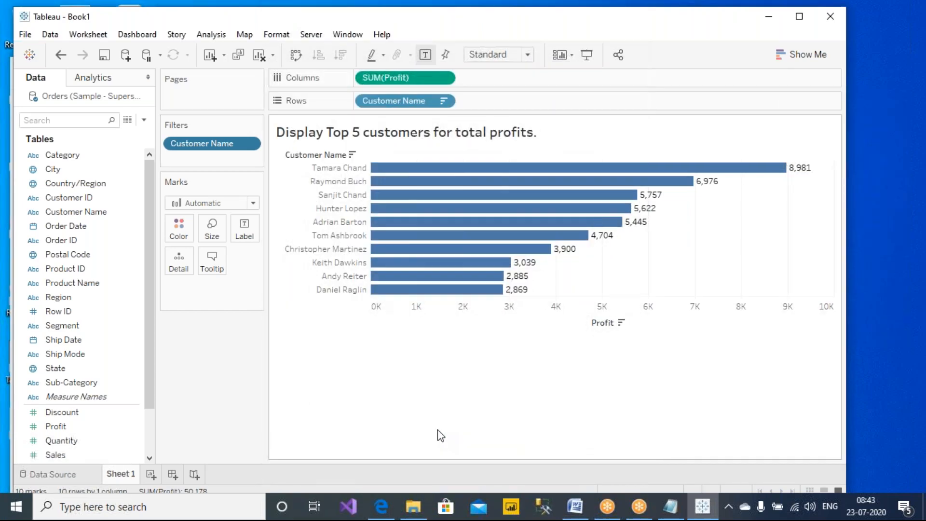
{"action": "mouse_move", "coordinate": [455, 280]}
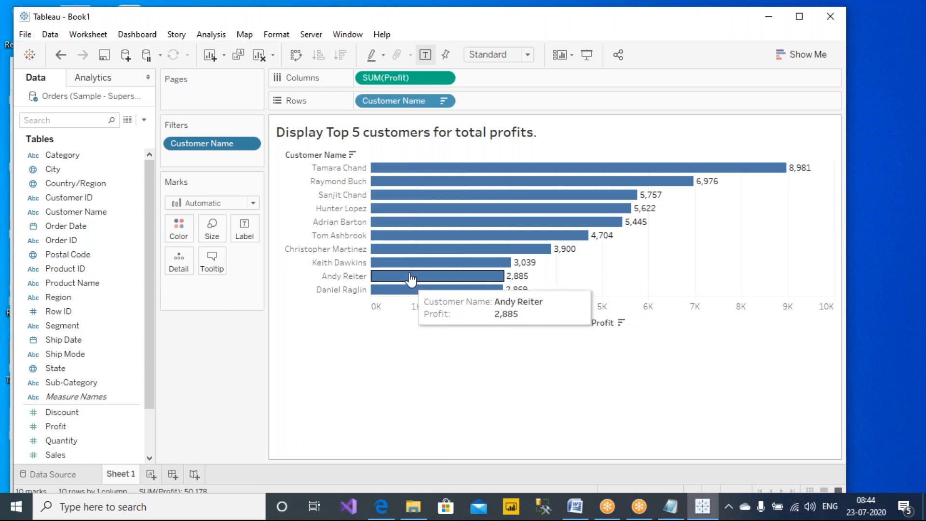
{"action": "right_click", "coordinate": [217, 140]}
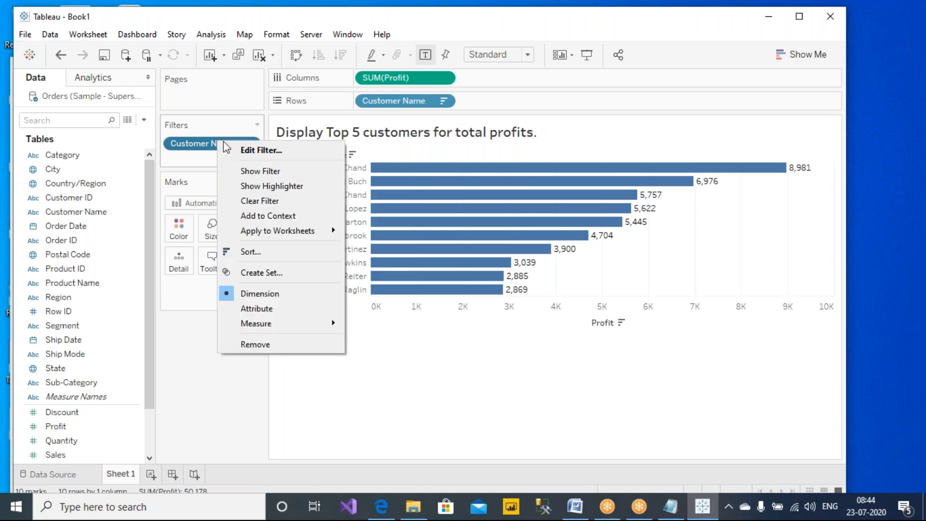
{"action": "left_click", "coordinate": [247, 150]}
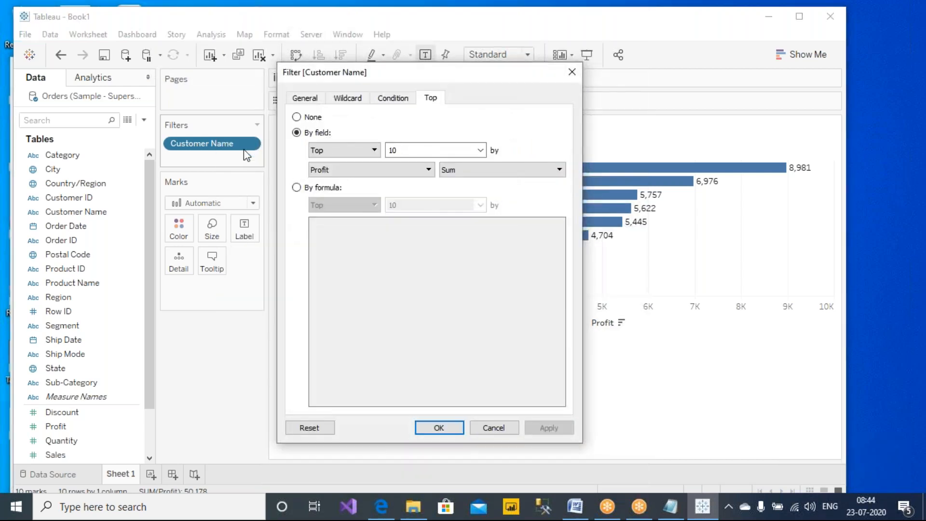
{"action": "left_click", "coordinate": [304, 101]}
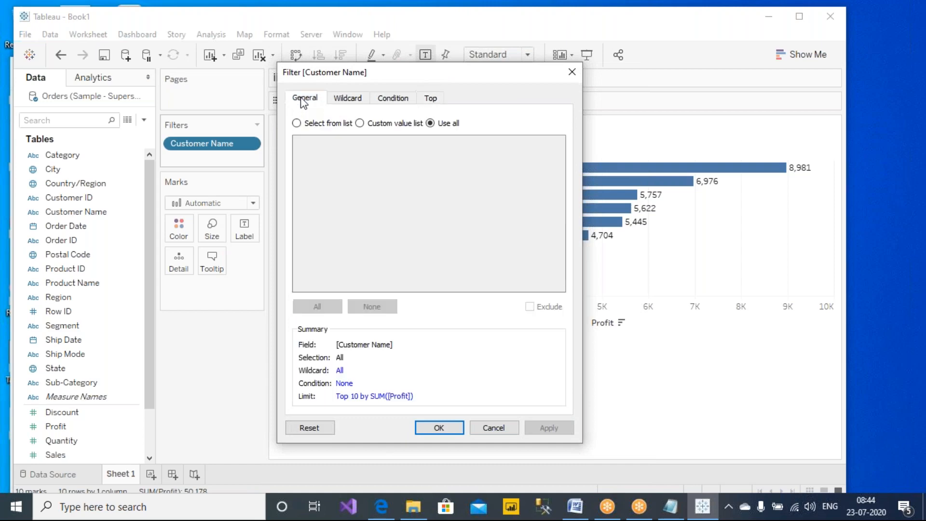
{"action": "left_click", "coordinate": [346, 102]}
{"action": "left_click", "coordinate": [389, 98]}
{"action": "left_click", "coordinate": [431, 98]}
{"action": "left_click", "coordinate": [393, 98]}
{"action": "left_click", "coordinate": [337, 99]}
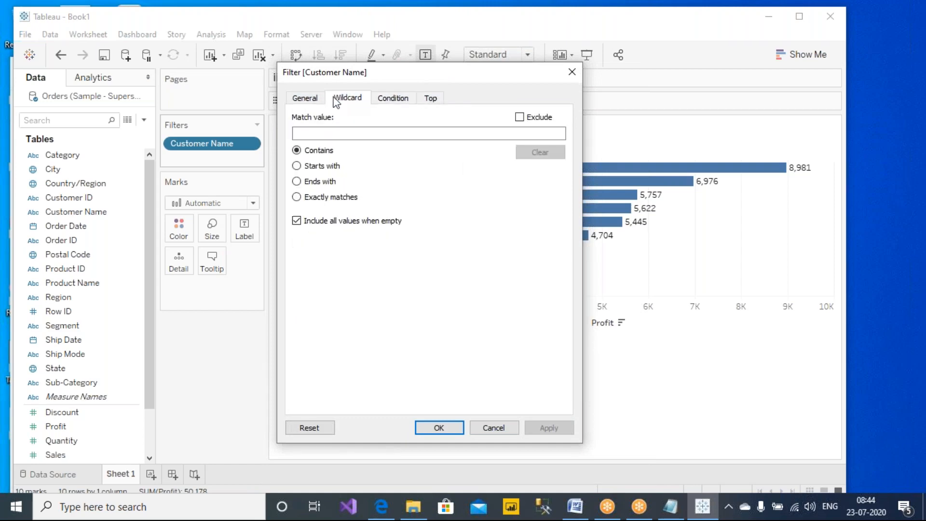
{"action": "left_click", "coordinate": [305, 98]}
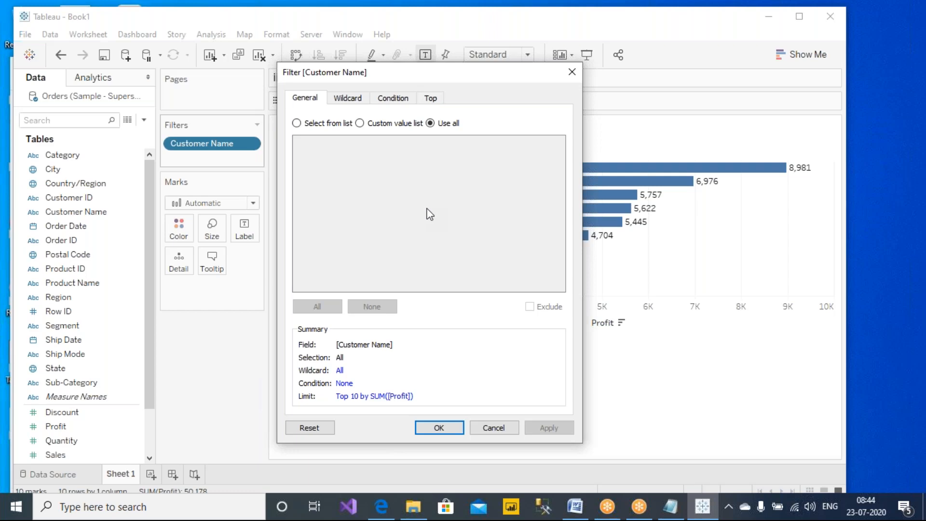
{"action": "left_click", "coordinate": [571, 72]}
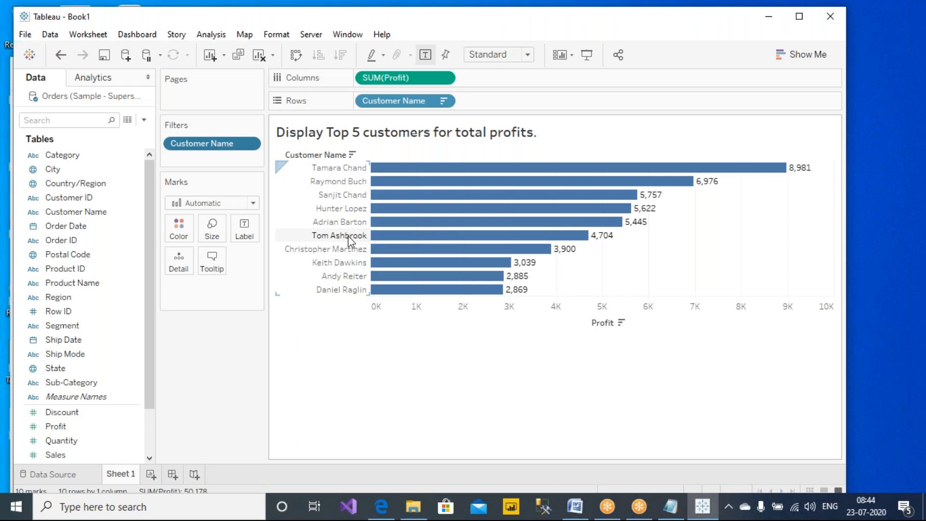
- Add an asterisk to line 8 'PARAMETER FILTER' in Notes.txt, save it, and return to Tableau
{"action": "left_click", "coordinate": [670, 506]}
{"action": "left_click_drag", "start_coordinate": [46, 169], "coordinate": [210, 160]}
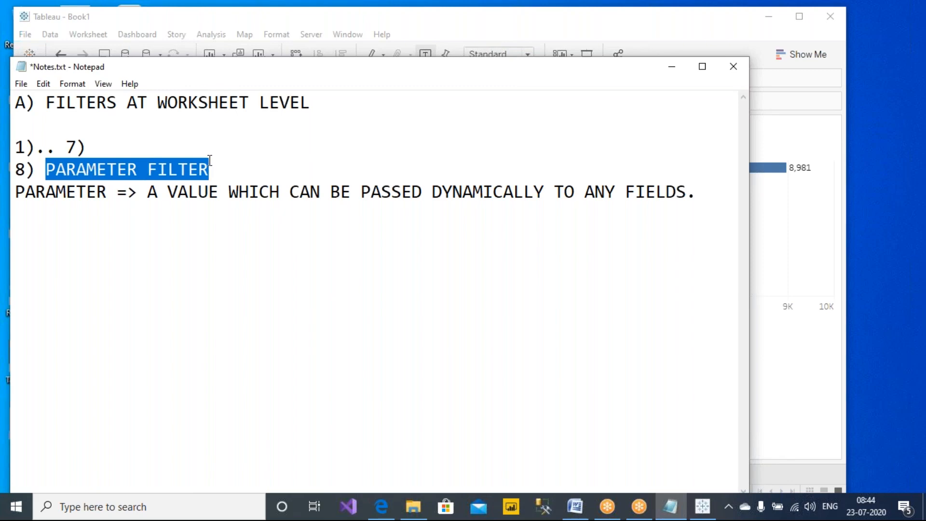
{"action": "left_click", "coordinate": [216, 162]}
{"action": "type", "text": "*"}
{"action": "key", "text": "ctrl+s"}
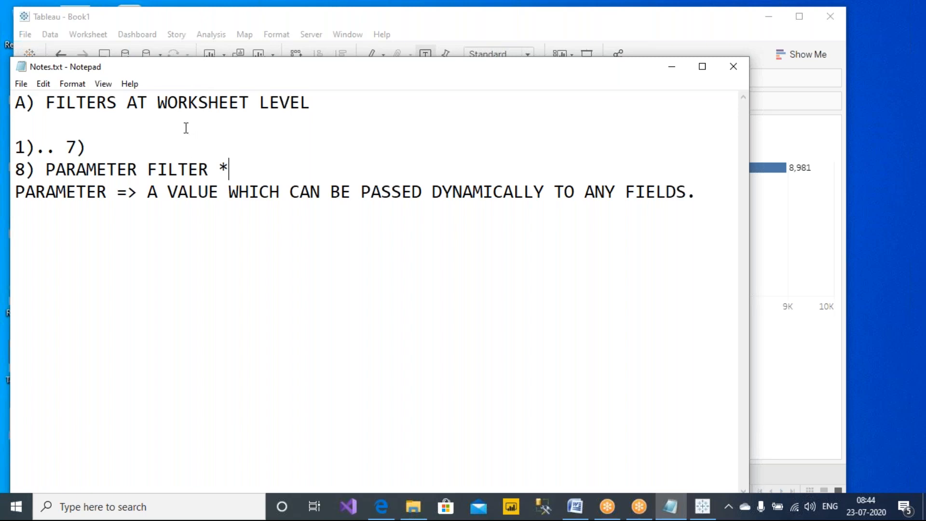
{"action": "left_click", "coordinate": [189, 22]}
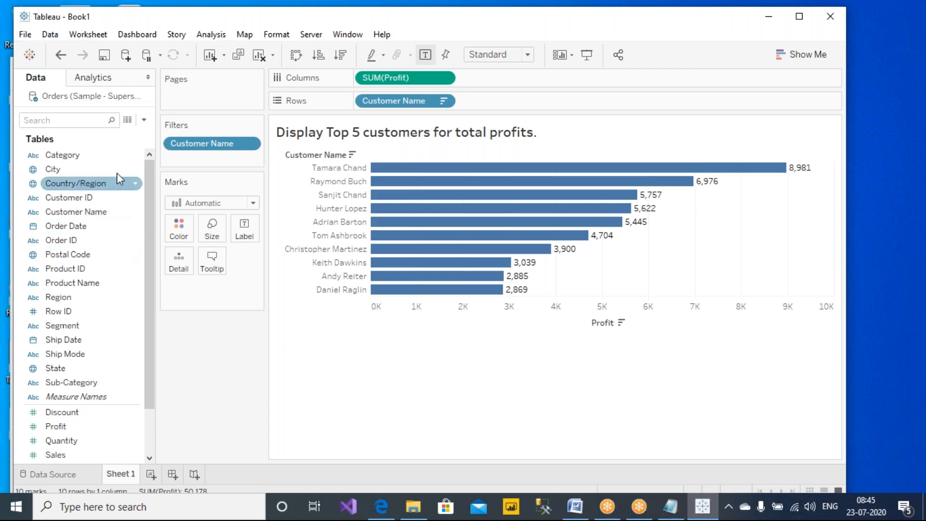
- Browse the Data pane menu and the Customer Name field's actions for Create Parameter, choosing nothing
{"action": "left_click", "coordinate": [144, 120]}
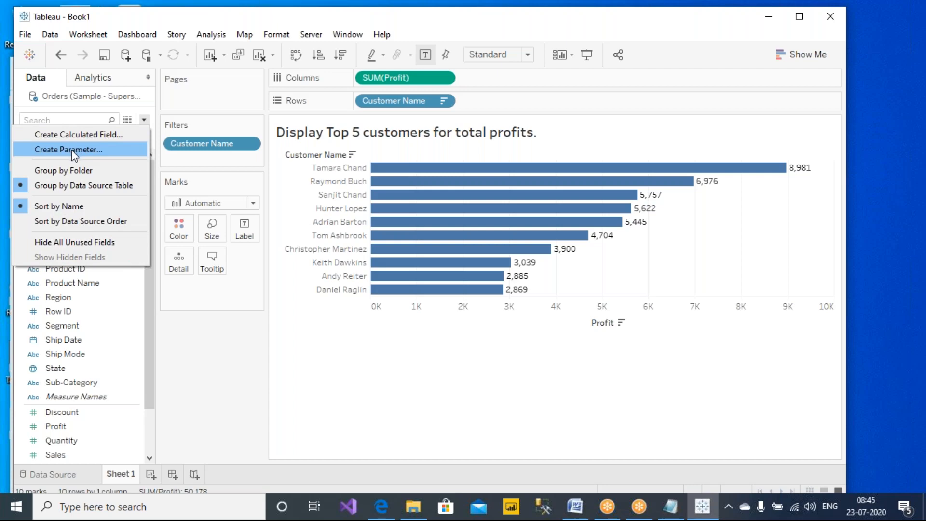
{"action": "left_click", "coordinate": [211, 399]}
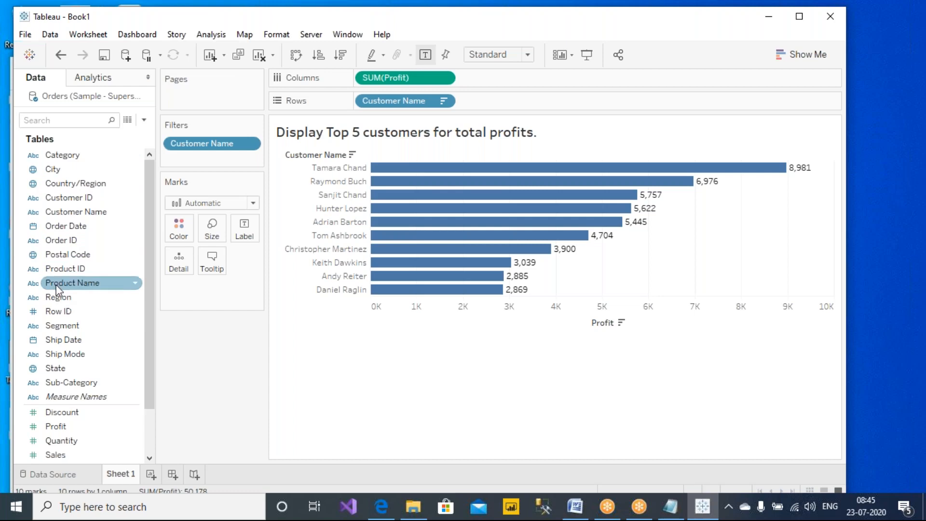
{"action": "scroll", "coordinate": [68, 236], "scroll_direction": "down", "scroll_amount": 4}
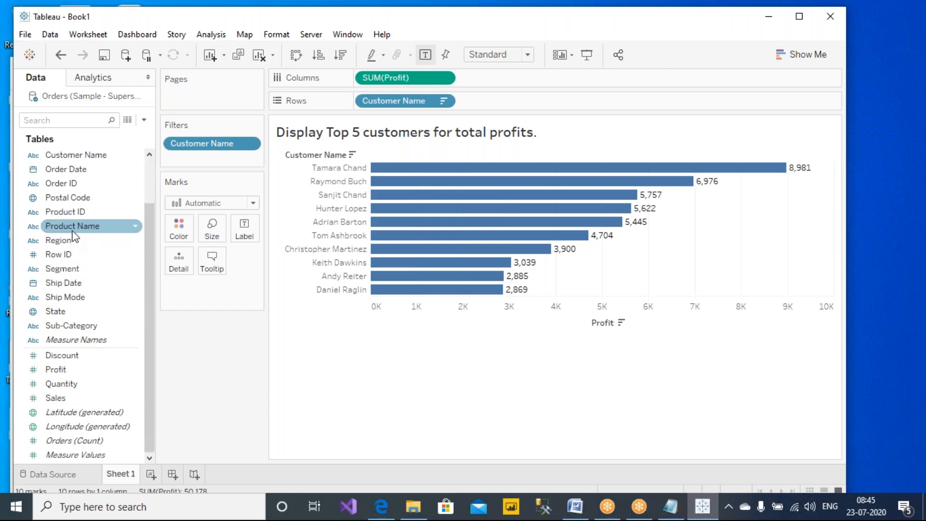
{"action": "left_click", "coordinate": [100, 156]}
{"action": "right_click", "coordinate": [101, 157]}
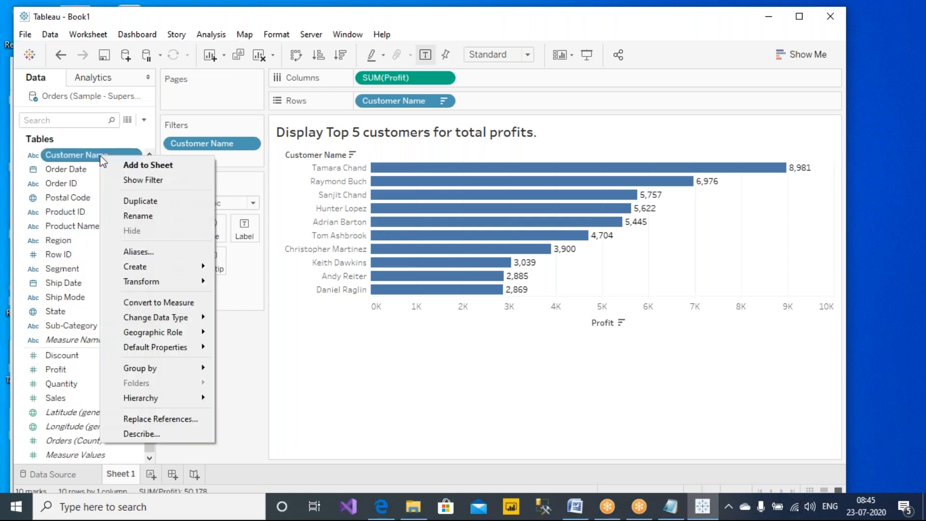
{"action": "mouse_move", "coordinate": [144, 269]}
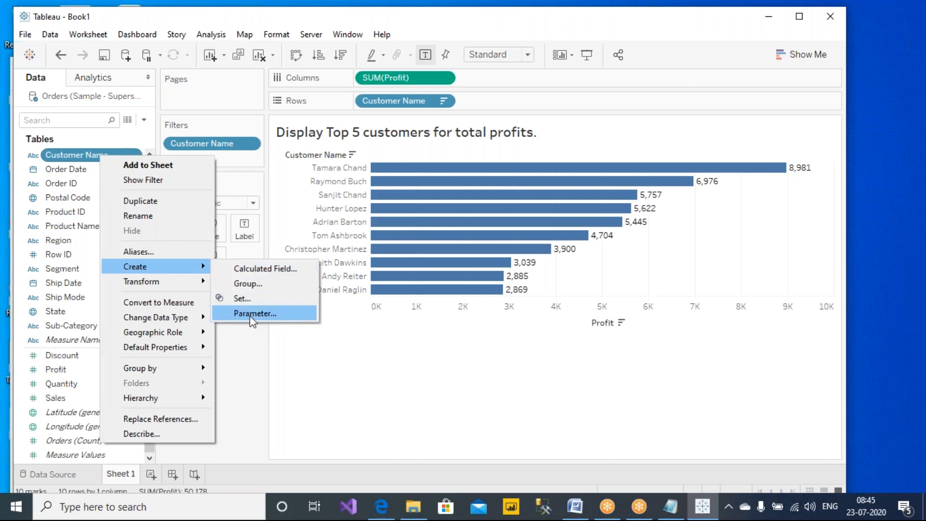
{"action": "left_click", "coordinate": [235, 378]}
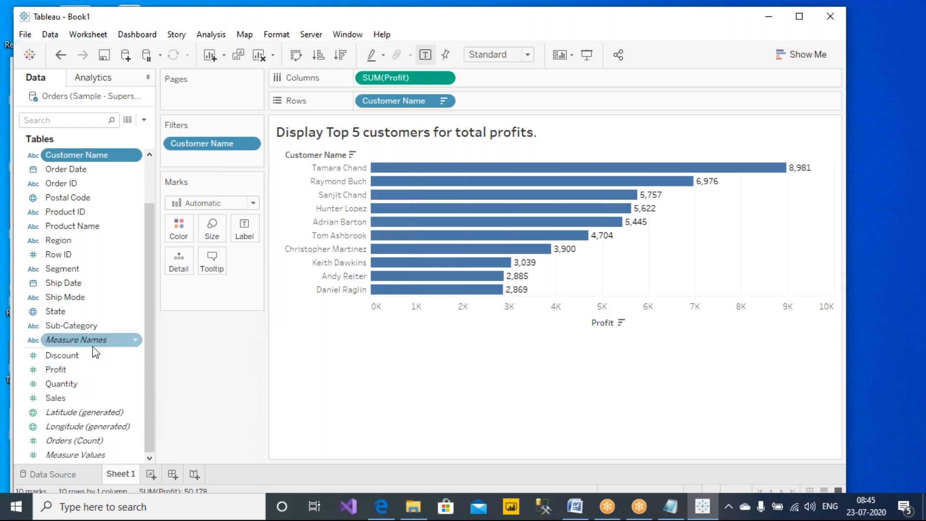
- Search the fields for 'cu', clear the search, and open the Customer Name filter's options
{"action": "left_click", "coordinate": [151, 348]}
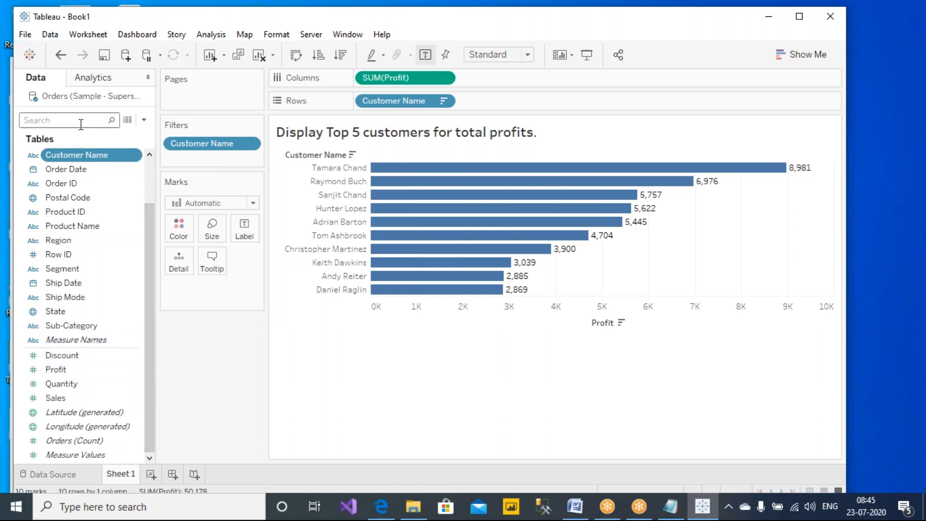
{"action": "type", "text": "cu"}
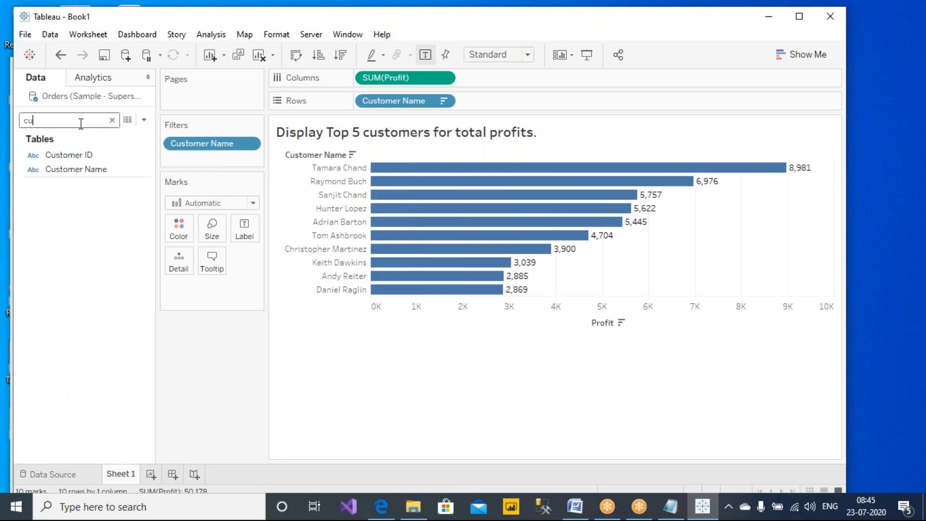
{"action": "right_click", "coordinate": [81, 228]}
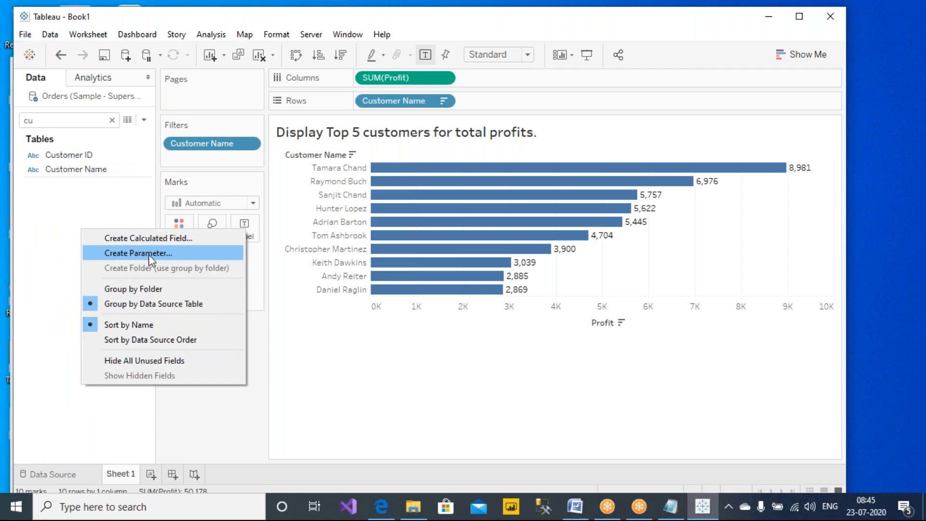
{"action": "left_click", "coordinate": [181, 408]}
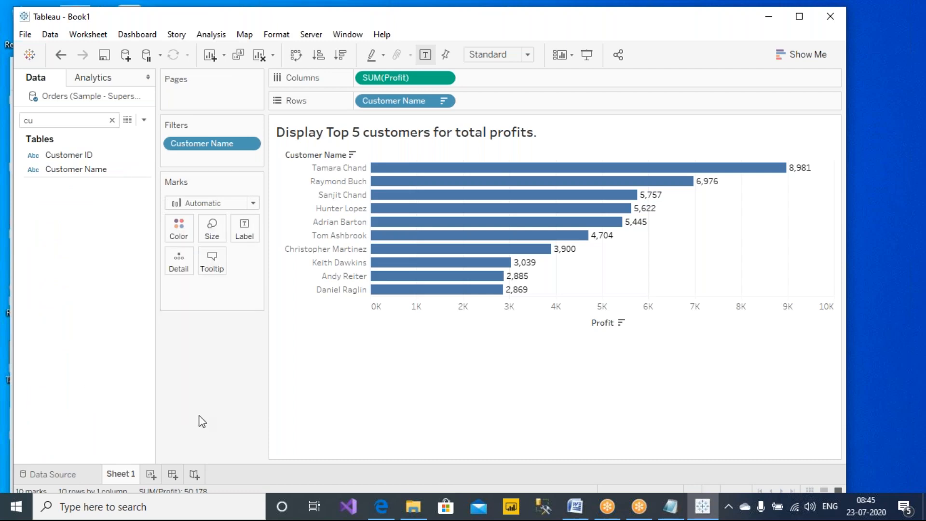
{"action": "left_click", "coordinate": [112, 120]}
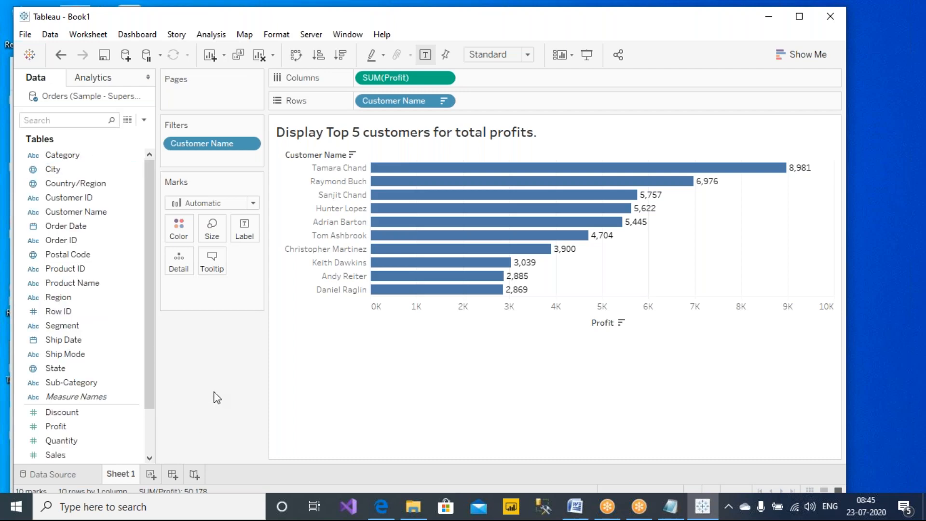
{"action": "right_click", "coordinate": [218, 145]}
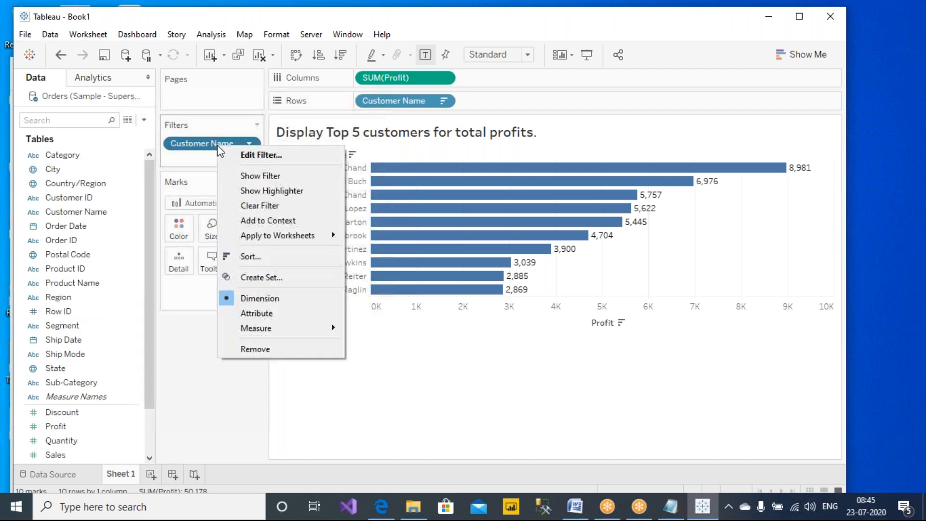
- Review the Customer Name filter's Top 10 by Profit setting and close it unchanged
{"action": "left_click", "coordinate": [245, 152]}
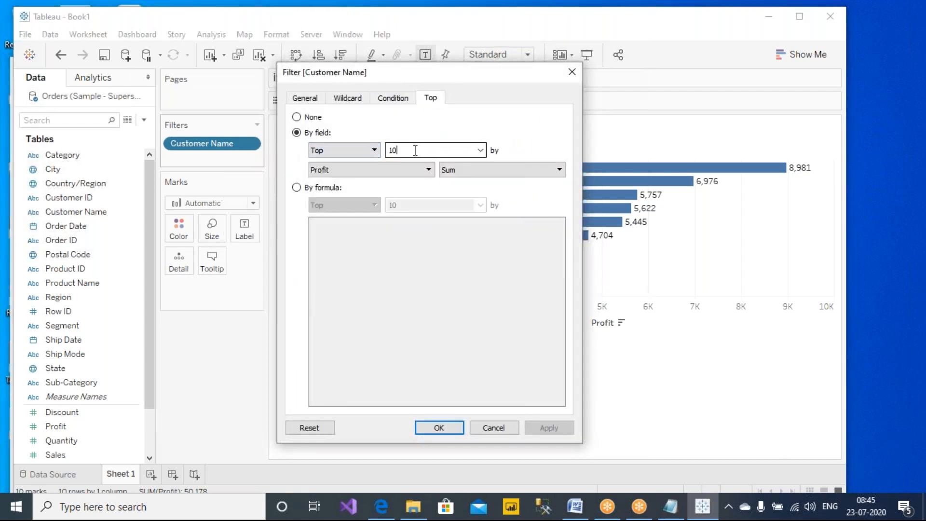
{"action": "double_click", "coordinate": [414, 150]}
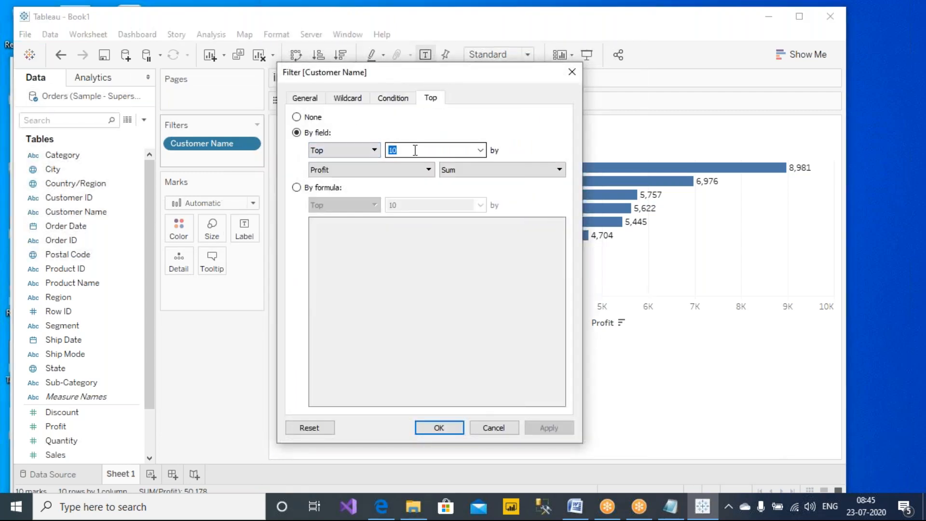
{"action": "left_click", "coordinate": [482, 152]}
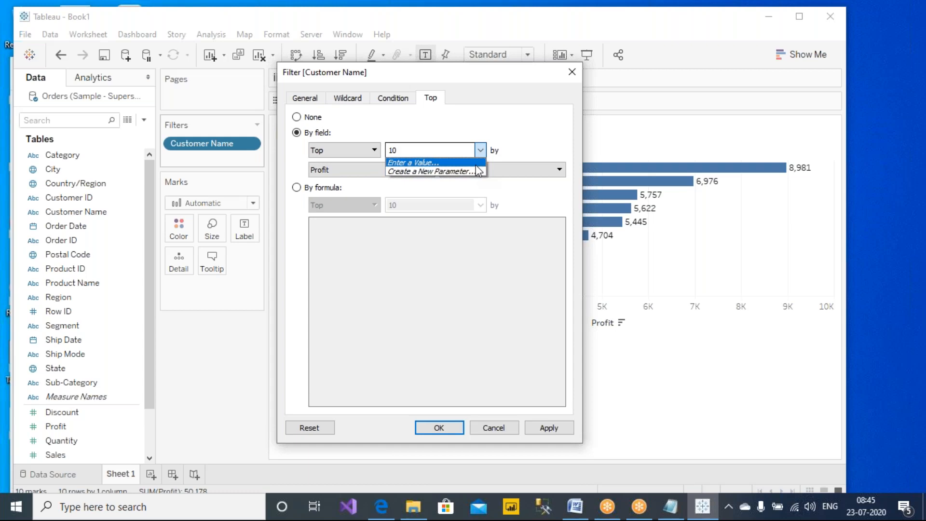
{"action": "left_click", "coordinate": [530, 139]}
{"action": "left_click", "coordinate": [641, 21]}
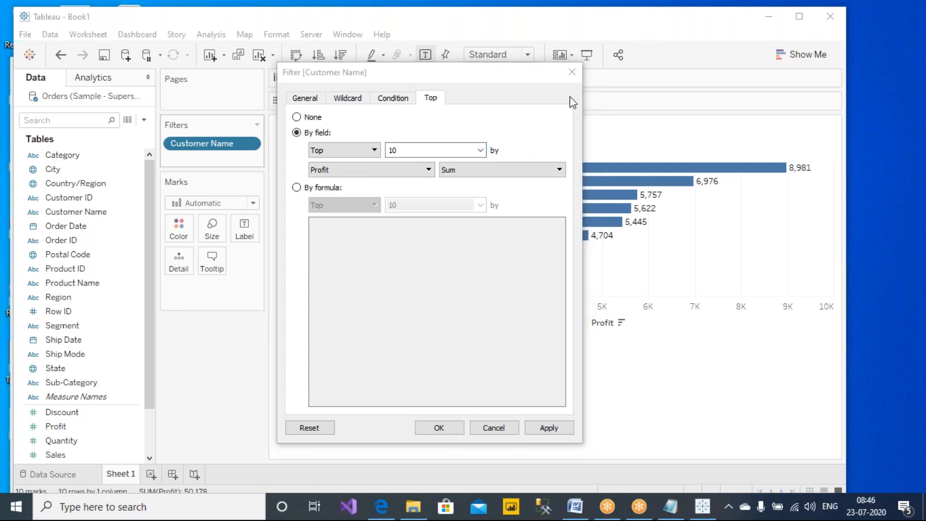
{"action": "left_click", "coordinate": [572, 73]}
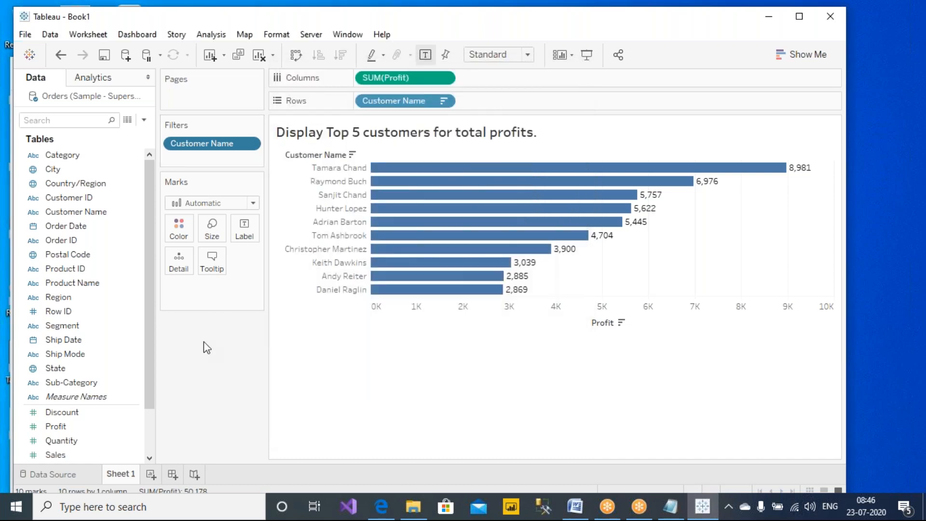
{"action": "left_click", "coordinate": [145, 122]}
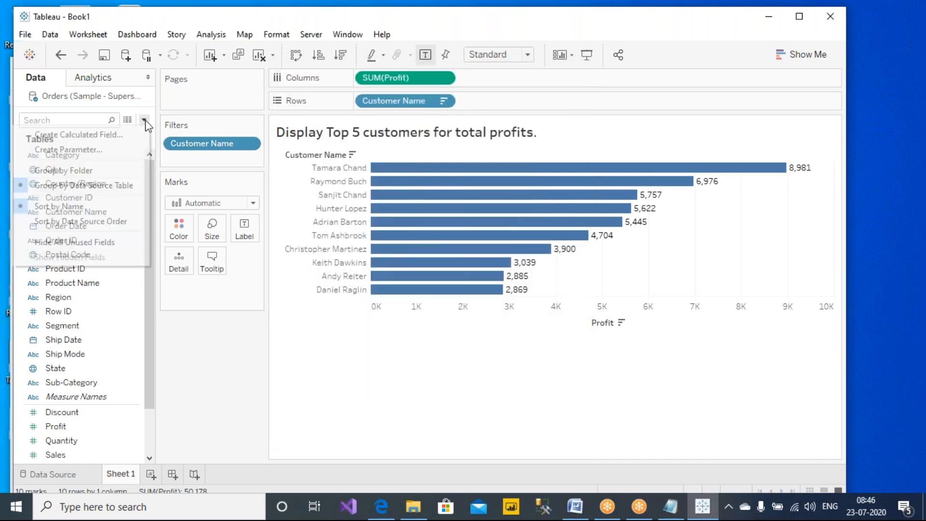
- Start a new parameter from the Data pane menu and rename it from Parameter 1 to 'Top N'
{"action": "left_click", "coordinate": [62, 152]}
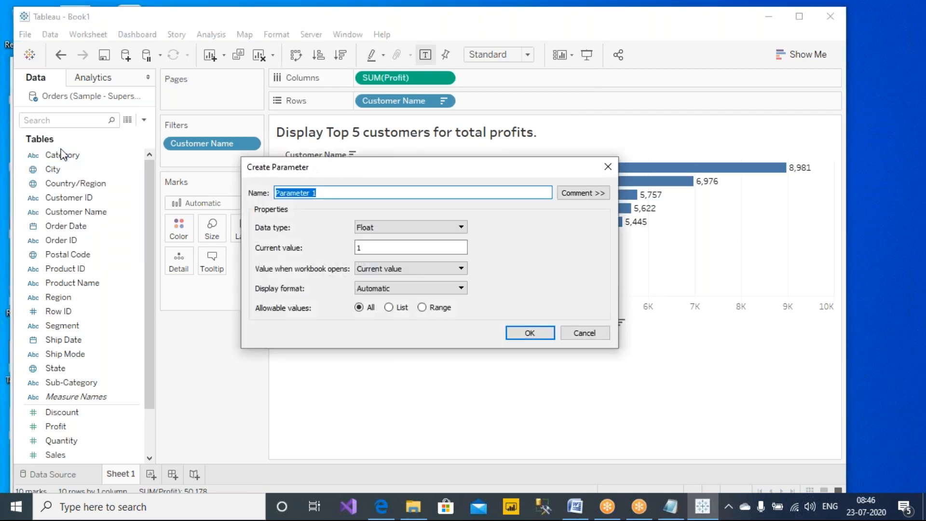
{"action": "left_click_drag", "start_coordinate": [341, 169], "coordinate": [303, 191]}
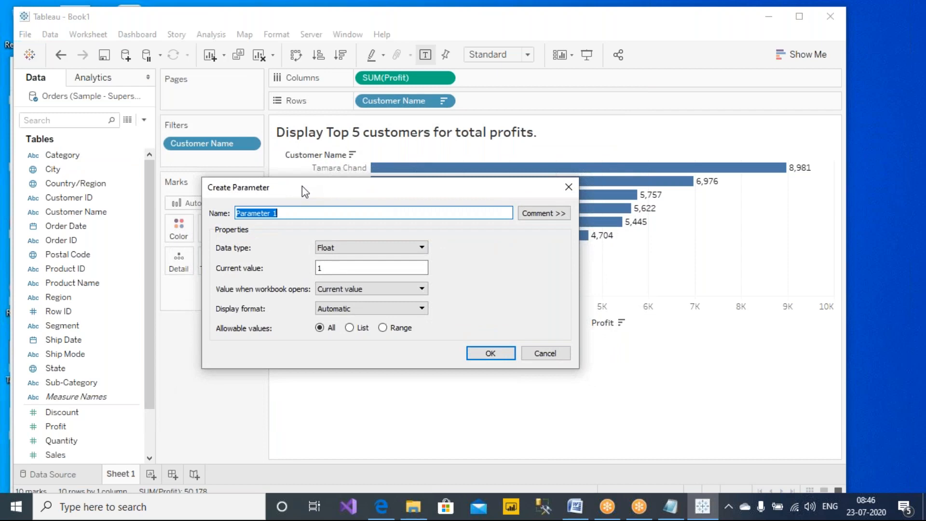
{"action": "left_click", "coordinate": [304, 217]}
{"action": "left_click_drag", "start_coordinate": [331, 217], "coordinate": [210, 219]}
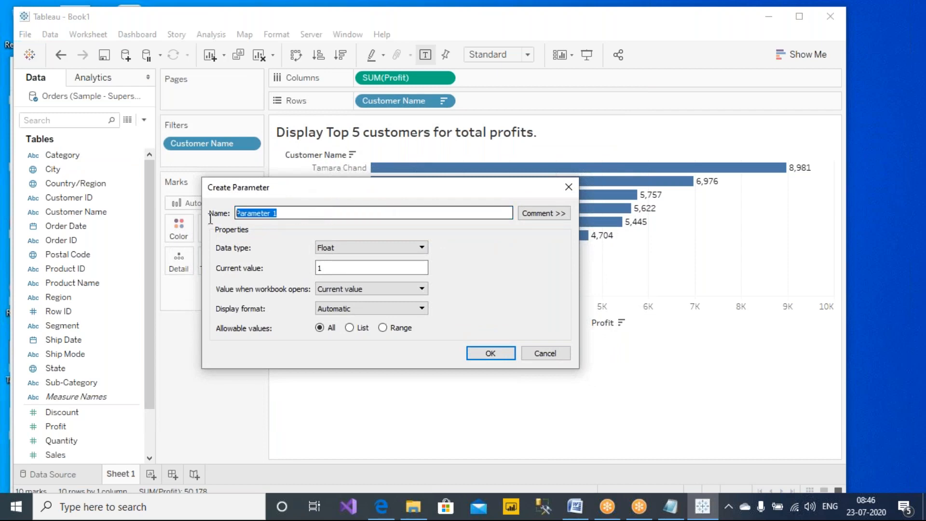
{"action": "type", "text": "Top N"}
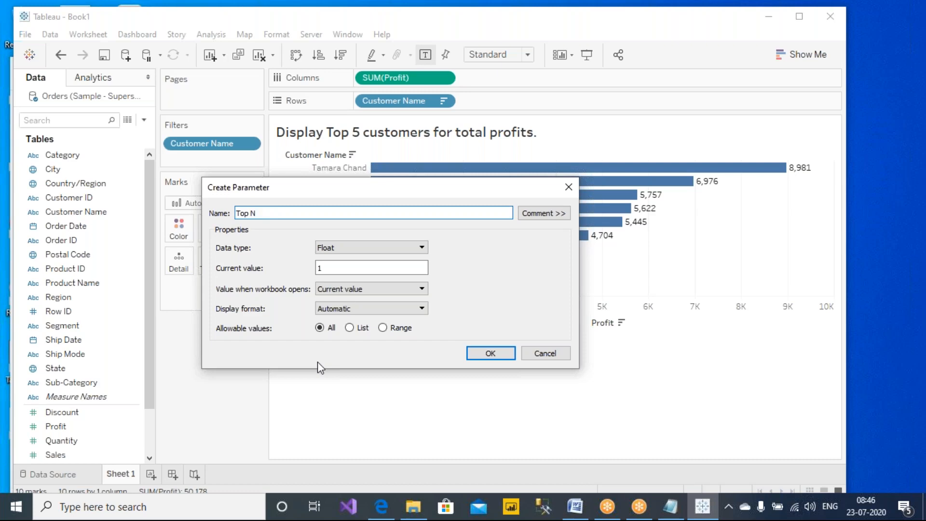
{"action": "left_click_drag", "start_coordinate": [250, 212], "coordinate": [273, 212]}
- Rearrange the windows and look through the parameter's data type list without changing it
{"action": "left_click", "coordinate": [583, 13]}
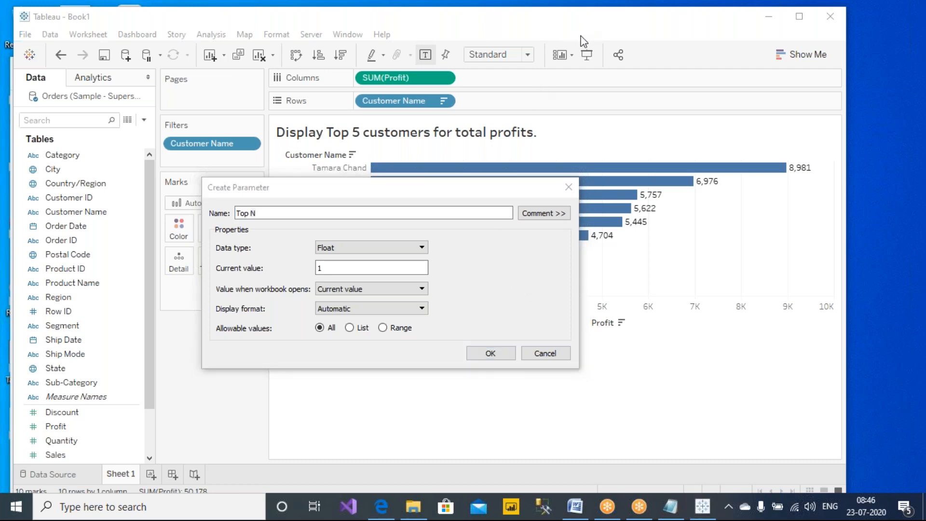
{"action": "mouse_move", "coordinate": [263, 240]}
{"action": "left_mouse_down"}
{"action": "mouse_move", "coordinate": [227, 233]}
{"action": "mouse_move", "coordinate": [194, 254]}
{"action": "mouse_move", "coordinate": [247, 251]}
{"action": "mouse_move", "coordinate": [269, 241]}
{"action": "mouse_move", "coordinate": [263, 232]}
{"action": "left_mouse_up"}
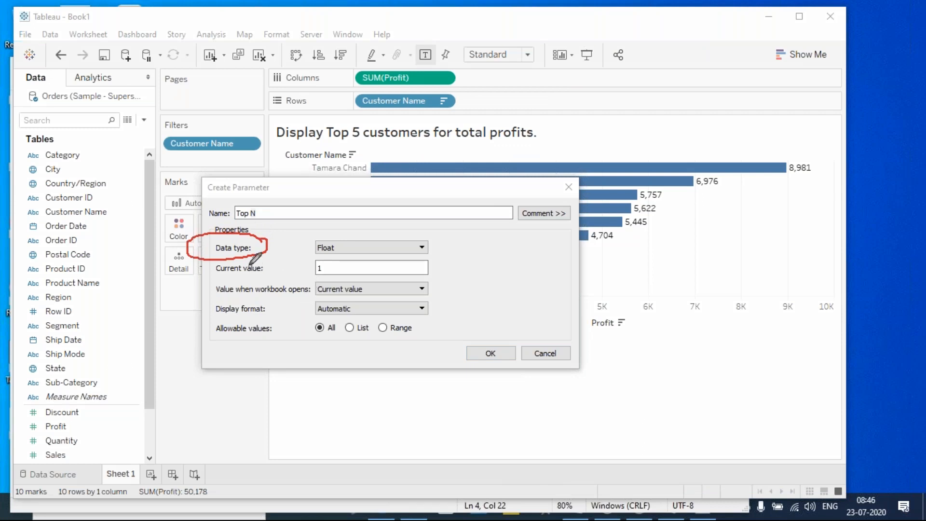
{"action": "mouse_move", "coordinate": [267, 246]}
{"action": "left_mouse_down"}
{"action": "mouse_move", "coordinate": [316, 248]}
{"action": "mouse_move", "coordinate": [296, 263]}
{"action": "left_mouse_up"}
{"action": "left_click", "coordinate": [405, 248]}
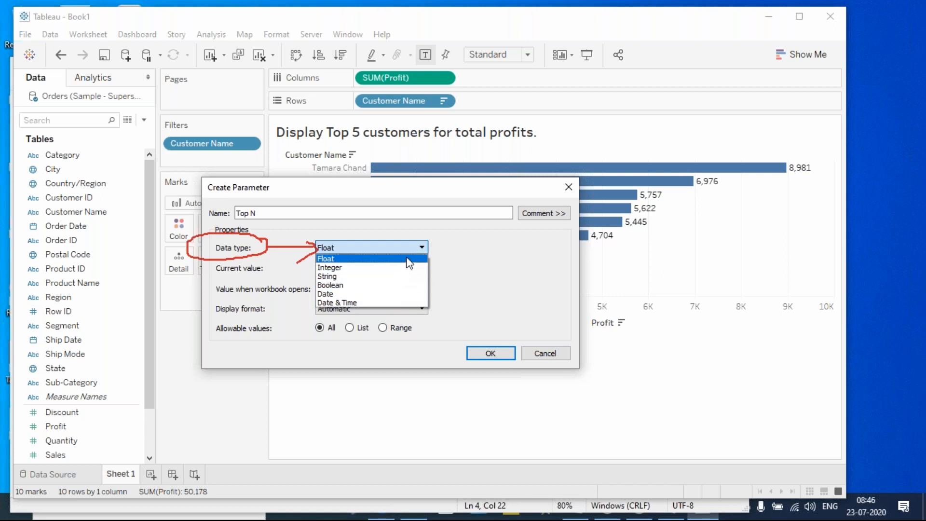
{"action": "left_click", "coordinate": [482, 274]}
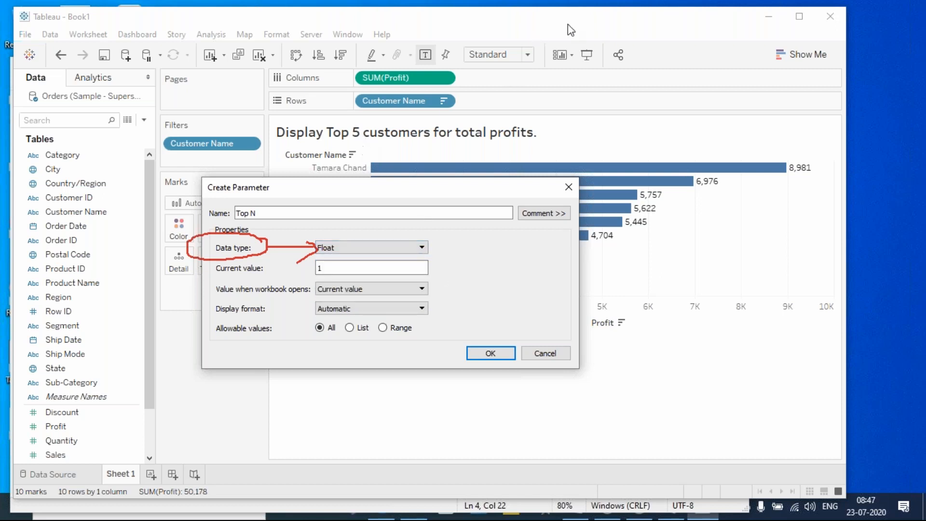
{"action": "left_click", "coordinate": [611, 7]}
{"action": "left_click", "coordinate": [590, 41]}
{"action": "mouse_move", "coordinate": [546, 79]}
{"action": "left_mouse_down"}
{"action": "mouse_move", "coordinate": [547, 102]}
{"action": "mouse_move", "coordinate": [585, 89]}
{"action": "mouse_move", "coordinate": [560, 107]}
{"action": "left_mouse_up"}
{"action": "left_click_drag", "start_coordinate": [571, 123], "coordinate": [573, 146]}
{"action": "mouse_move", "coordinate": [589, 123]}
{"action": "left_mouse_down"}
{"action": "mouse_move", "coordinate": [583, 128]}
{"action": "mouse_move", "coordinate": [597, 122]}
{"action": "left_mouse_up"}
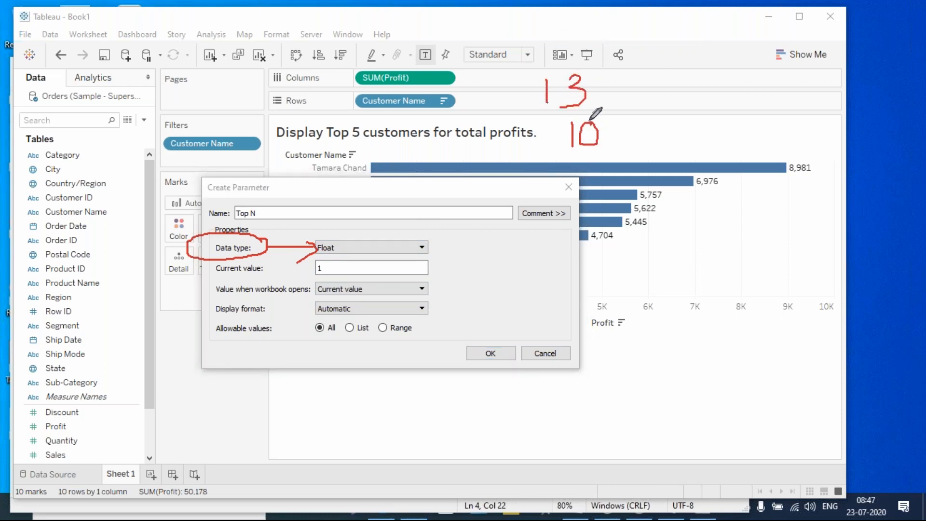
- Change the Top N parameter's data type from Float to Integer
{"action": "left_click", "coordinate": [387, 247]}
{"action": "left_click", "coordinate": [354, 262]}
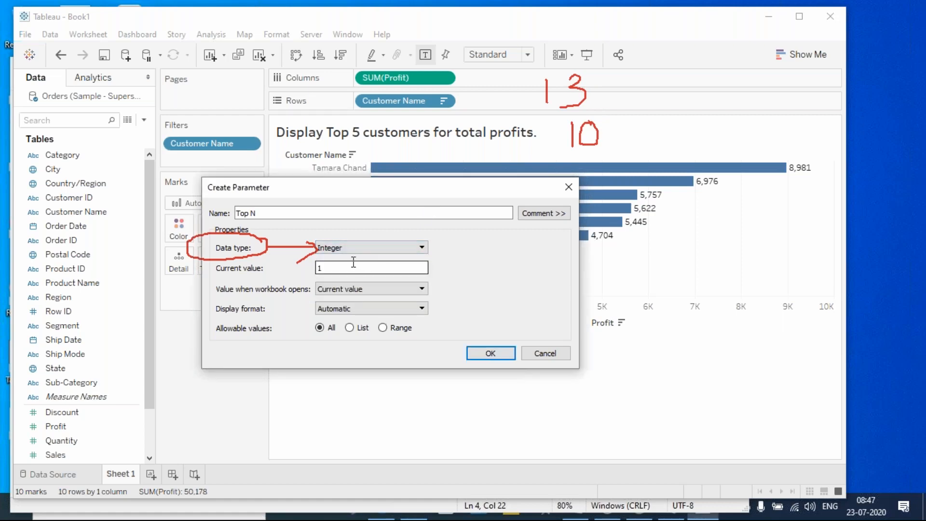
{"action": "left_click", "coordinate": [604, 26]}
{"action": "mouse_move", "coordinate": [422, 148]}
{"action": "left_mouse_down"}
{"action": "mouse_move", "coordinate": [439, 167]}
{"action": "mouse_move", "coordinate": [423, 175]}
{"action": "mouse_move", "coordinate": [459, 170]}
{"action": "mouse_move", "coordinate": [449, 177]}
{"action": "mouse_move", "coordinate": [470, 156]}
{"action": "mouse_move", "coordinate": [413, 155]}
{"action": "mouse_move", "coordinate": [468, 141]}
{"action": "left_mouse_up"}
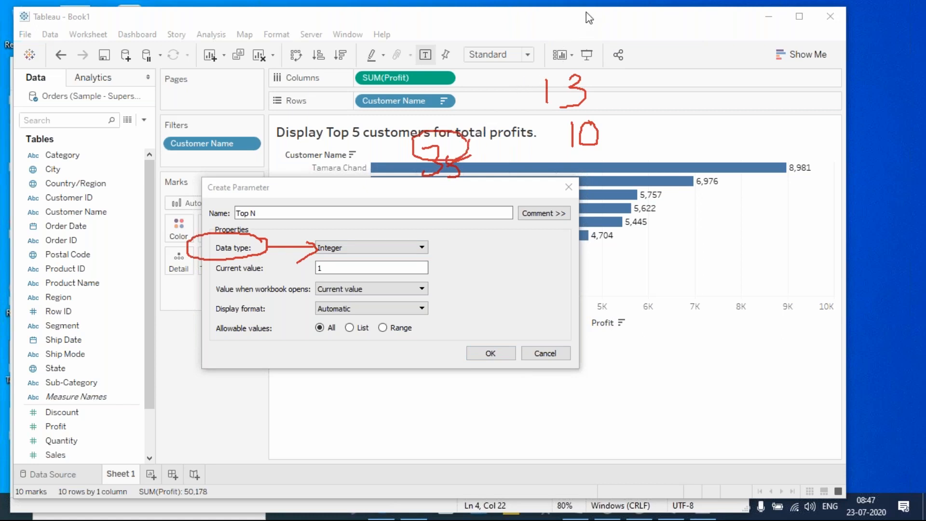
{"action": "key", "text": "Escape"}
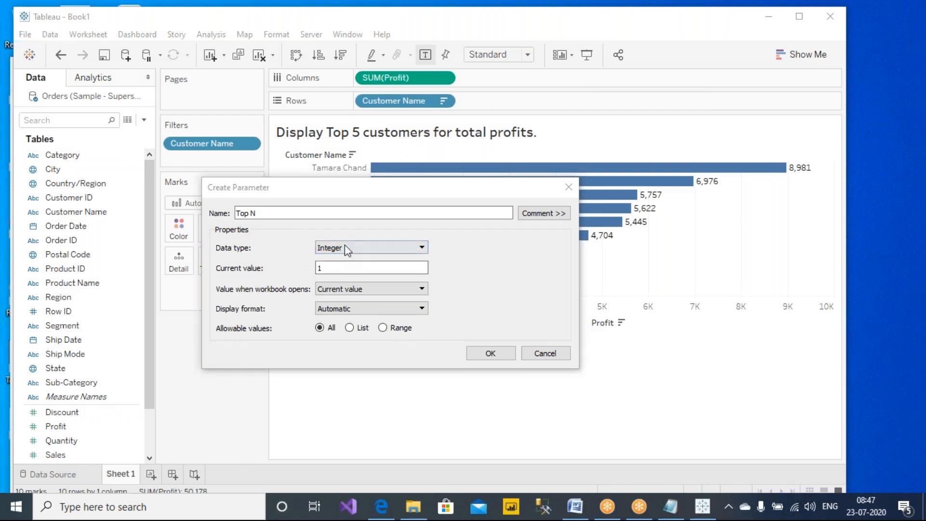
- Set Top N's current value to 10 and confirm the parameter with OK
{"action": "double_click", "coordinate": [334, 265]}
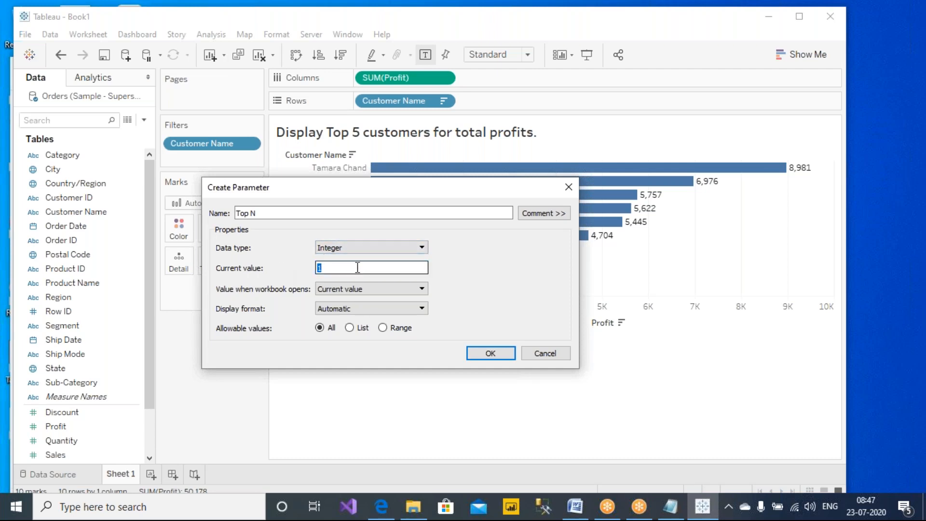
{"action": "left_click_drag", "start_coordinate": [361, 270], "coordinate": [302, 275]}
{"action": "left_click", "coordinate": [332, 268]}
{"action": "double_click", "coordinate": [318, 268]}
{"action": "left_click", "coordinate": [486, 354]}
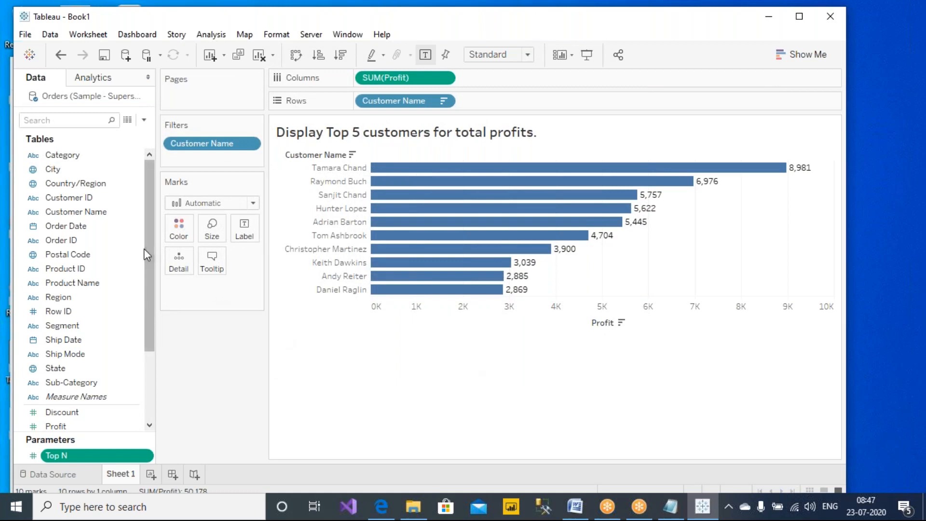
- Drag the Tables/Parameters divider up so Top N shows below the field list
{"action": "left_click_drag", "start_coordinate": [145, 248], "coordinate": [167, 355]}
{"action": "left_click_drag", "start_coordinate": [80, 431], "coordinate": [93, 348]}
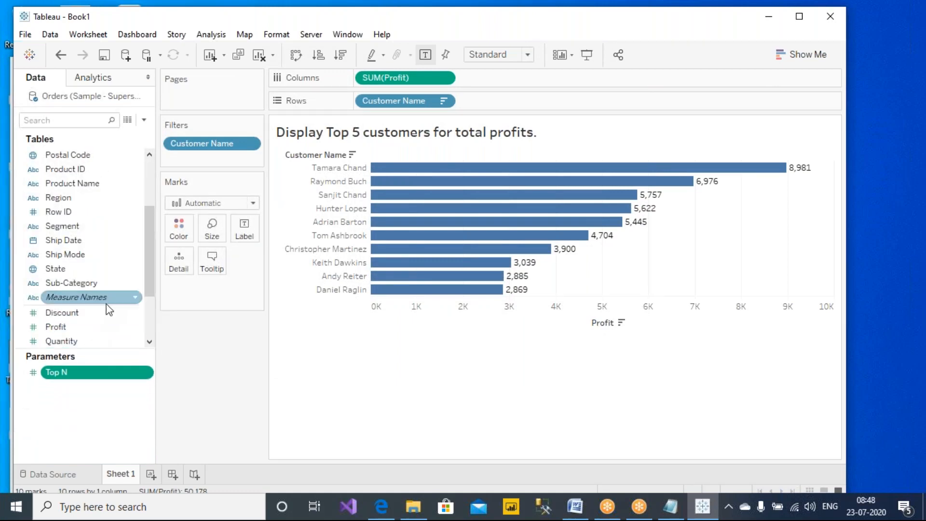
{"action": "left_click_drag", "start_coordinate": [149, 277], "coordinate": [152, 317]}
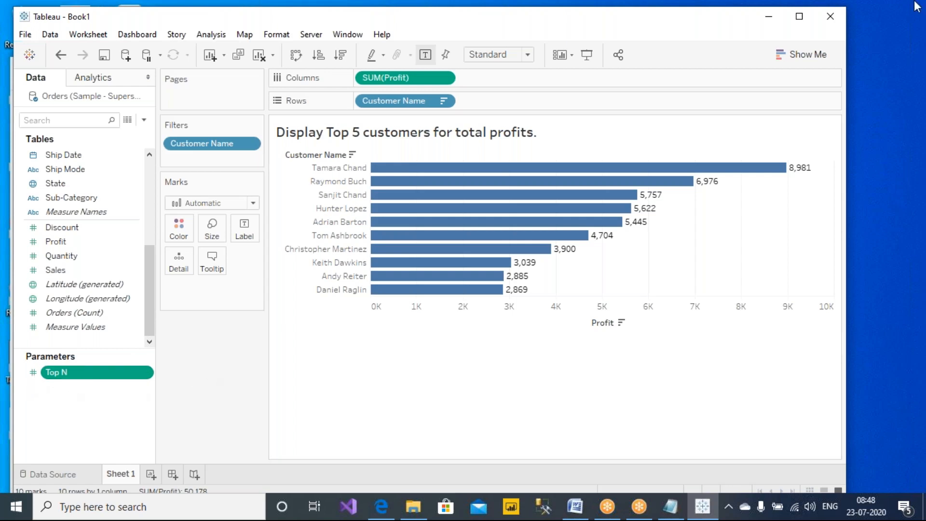
{"action": "left_click", "coordinate": [683, 38]}
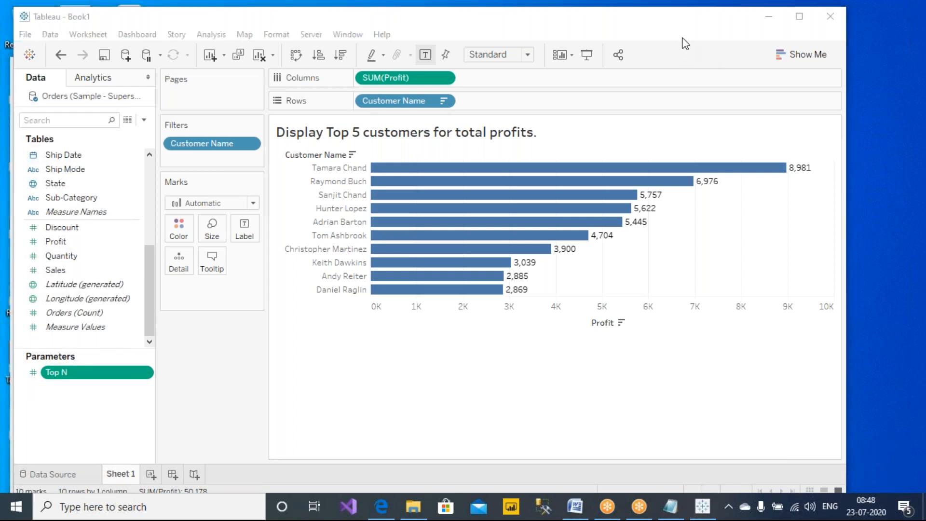
- Show the Top N parameter control beside the chart and change its value from 10
{"action": "right_click", "coordinate": [101, 375]}
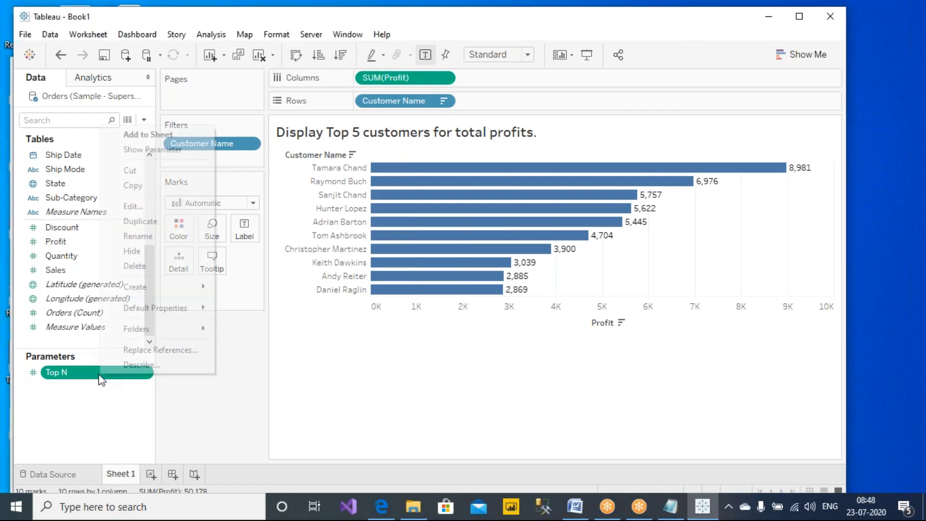
{"action": "left_click", "coordinate": [181, 152]}
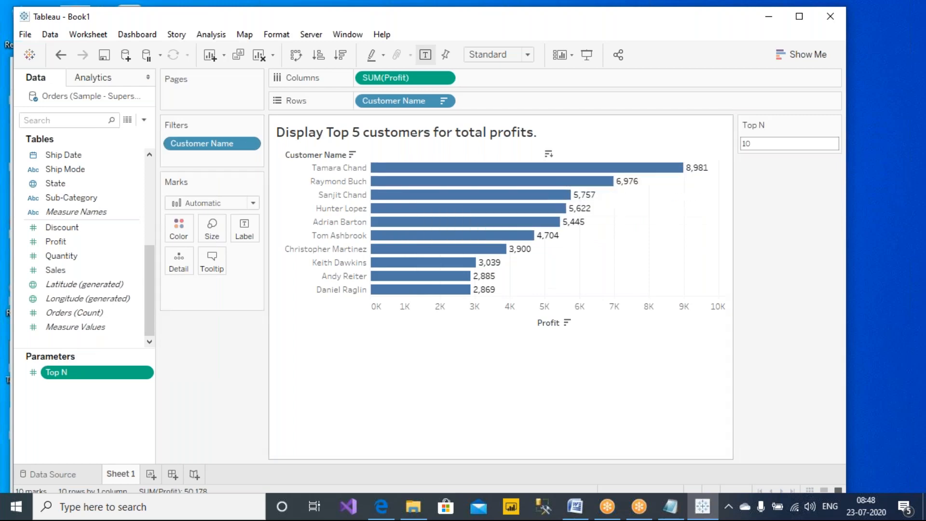
{"action": "double_click", "coordinate": [765, 143]}
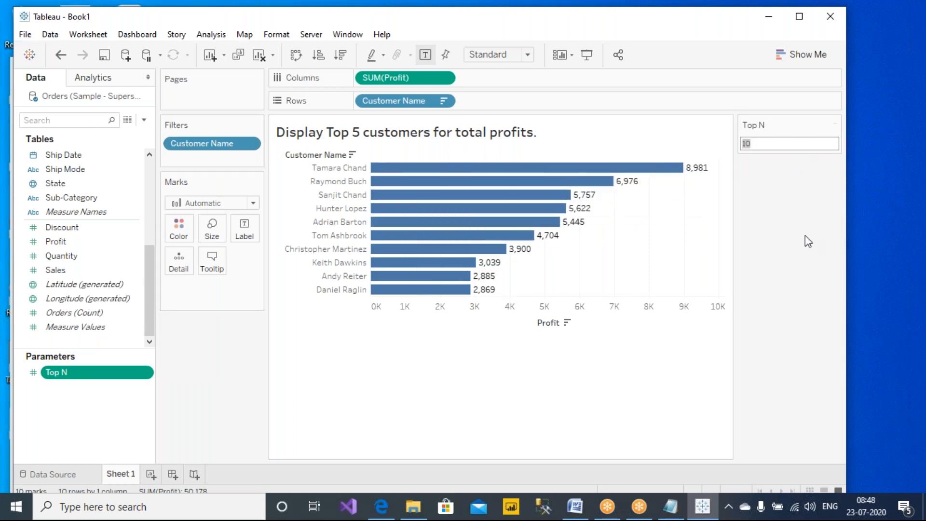
{"action": "type", "text": "5"}
{"action": "key", "text": "Return"}
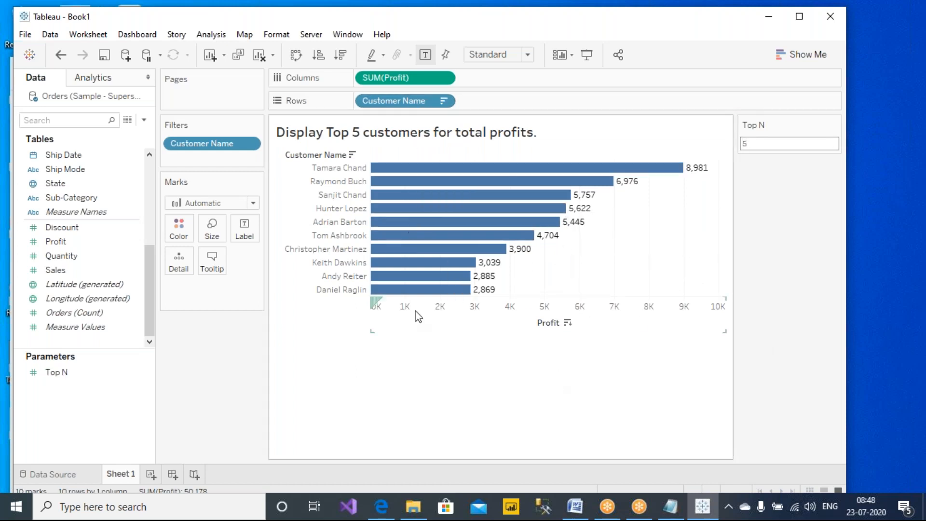
{"action": "left_click", "coordinate": [802, 143]}
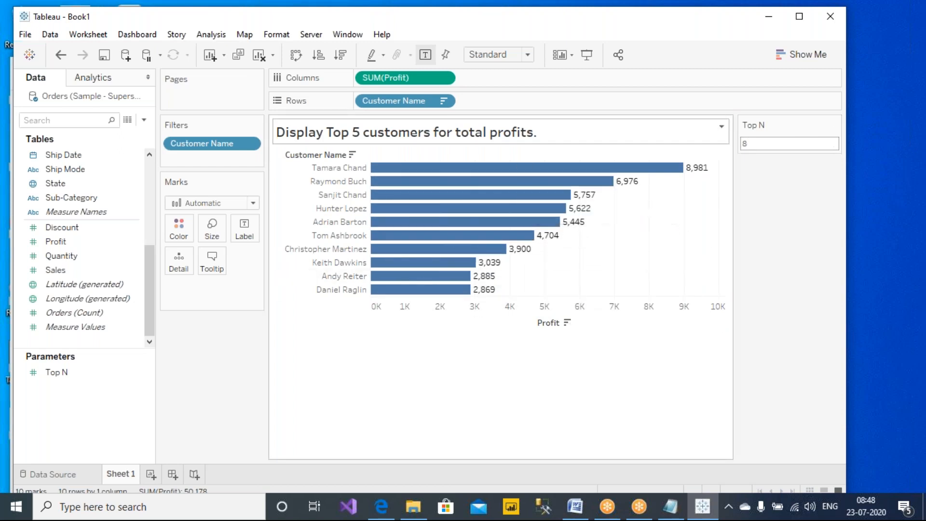
- Rearrange the worksheet panes and open options for the Customer Name pill on Rows
{"action": "left_click", "coordinate": [582, 13]}
{"action": "left_click", "coordinate": [575, 38]}
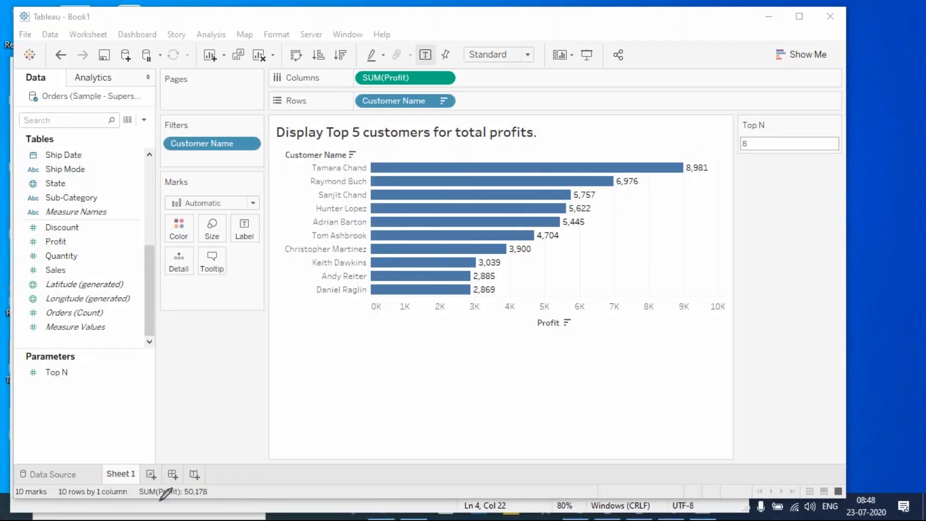
{"action": "mouse_move", "coordinate": [115, 334]}
{"action": "left_mouse_down"}
{"action": "mouse_move", "coordinate": [77, 408]}
{"action": "mouse_move", "coordinate": [91, 352]}
{"action": "left_mouse_up"}
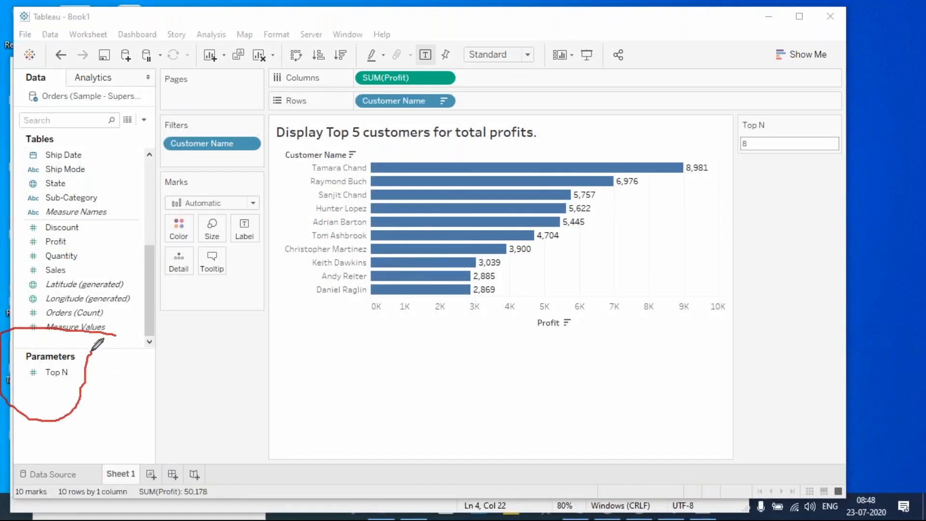
{"action": "mouse_move", "coordinate": [846, 102]}
{"action": "left_mouse_down"}
{"action": "mouse_move", "coordinate": [779, 97]}
{"action": "mouse_move", "coordinate": [815, 178]}
{"action": "mouse_move", "coordinate": [850, 96]}
{"action": "mouse_move", "coordinate": [840, 114]}
{"action": "left_mouse_up"}
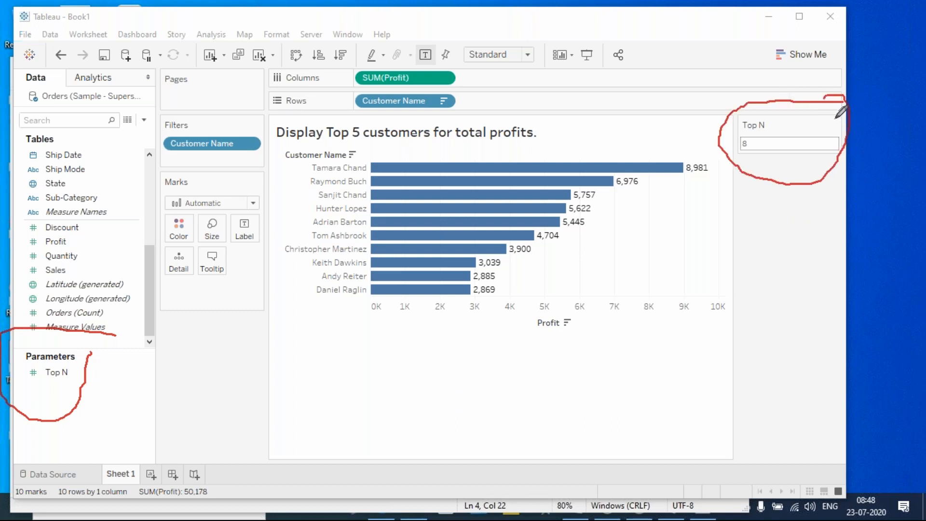
{"action": "mouse_move", "coordinate": [770, 133]}
{"action": "left_mouse_down"}
{"action": "mouse_move", "coordinate": [723, 90]}
{"action": "mouse_move", "coordinate": [534, 80]}
{"action": "mouse_move", "coordinate": [456, 98]}
{"action": "mouse_move", "coordinate": [470, 101]}
{"action": "left_mouse_up"}
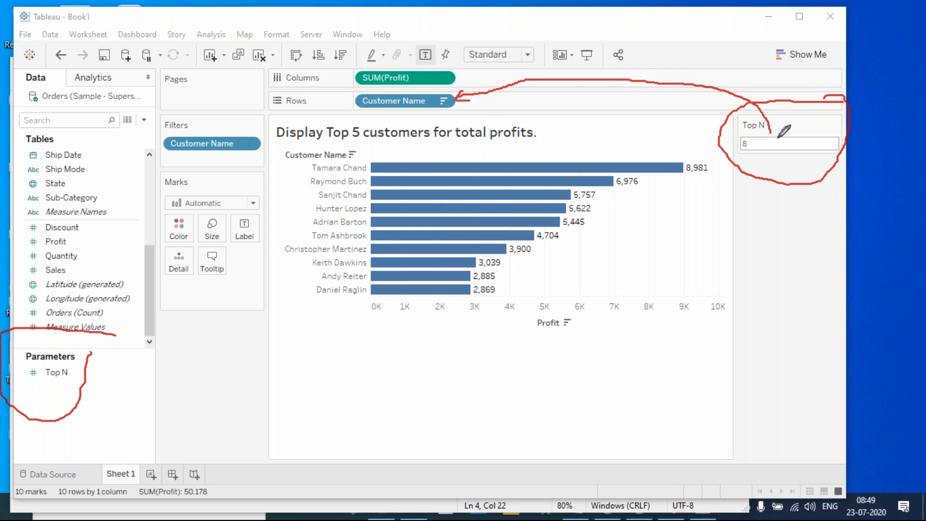
{"action": "left_click_drag", "start_coordinate": [464, 89], "coordinate": [470, 103]}
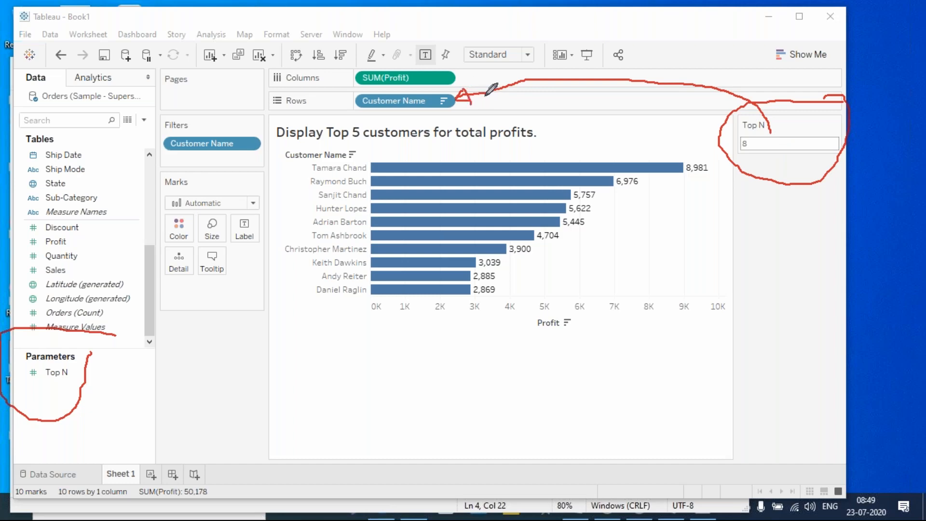
{"action": "right_click", "coordinate": [426, 106]}
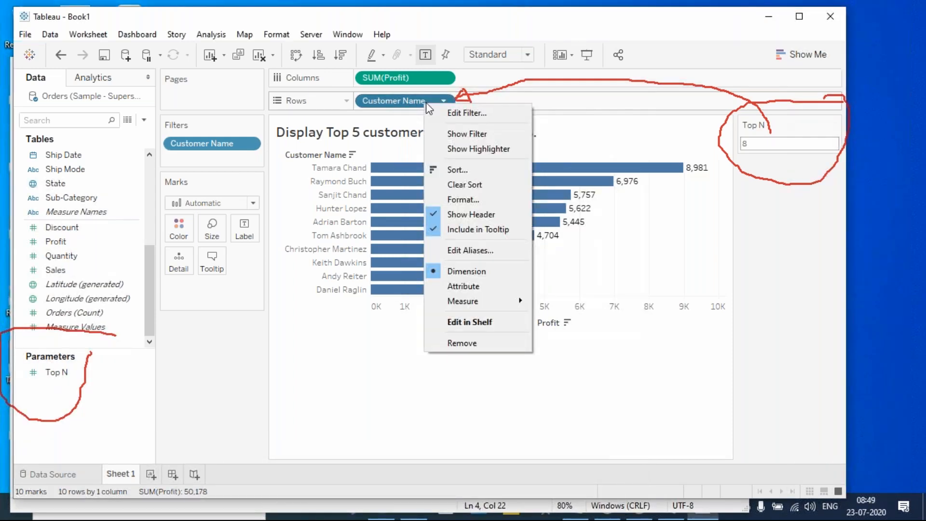
- Make the Customer Name filter's top count use the Top N parameter by Sum of Profit, then apply
{"action": "left_click", "coordinate": [439, 112]}
{"action": "left_click_drag", "start_coordinate": [423, 74], "coordinate": [483, 132]}
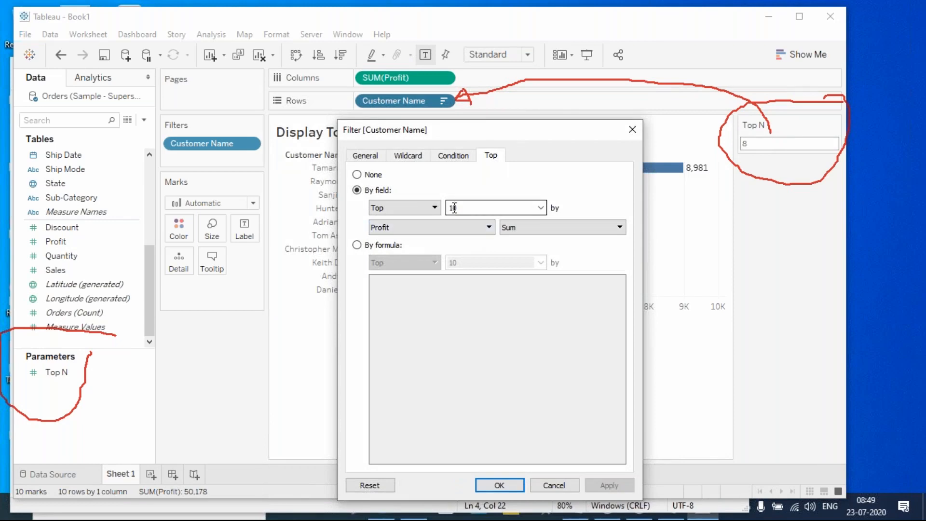
{"action": "left_click", "coordinate": [540, 207]}
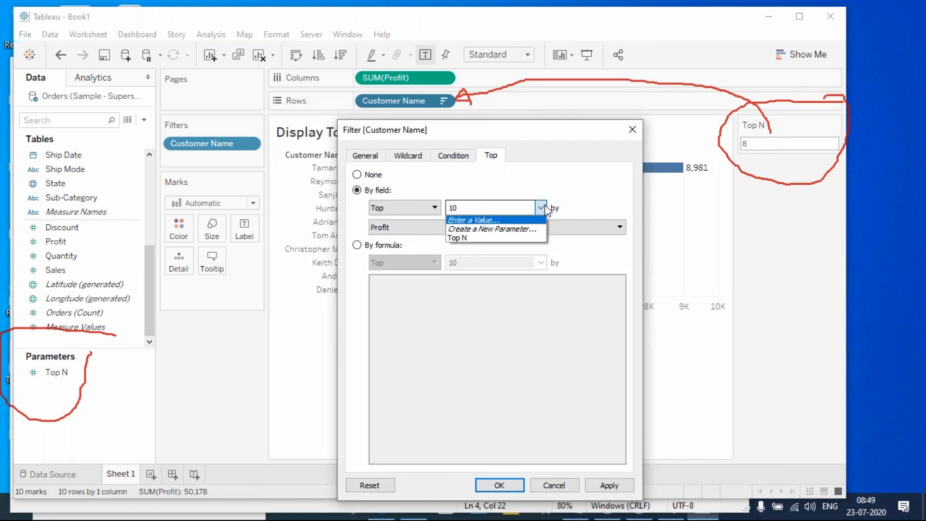
{"action": "left_click", "coordinate": [466, 238]}
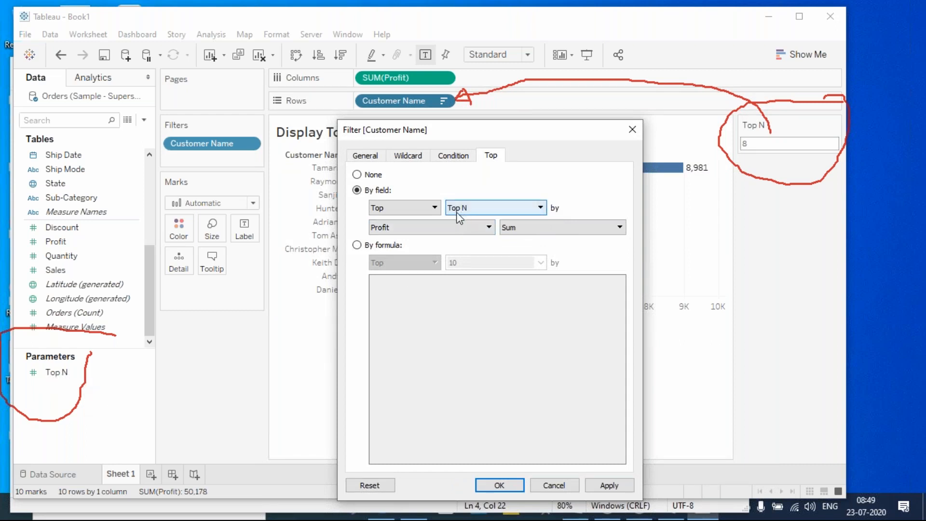
{"action": "left_click", "coordinate": [600, 13]}
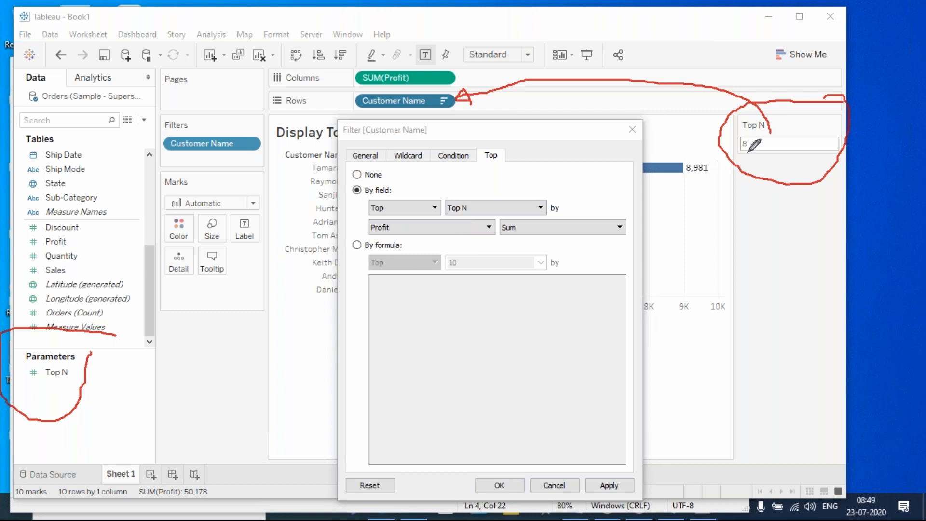
{"action": "mouse_move", "coordinate": [753, 138]}
{"action": "left_mouse_down"}
{"action": "mouse_move", "coordinate": [513, 174]}
{"action": "mouse_move", "coordinate": [477, 197]}
{"action": "mouse_move", "coordinate": [495, 190]}
{"action": "left_mouse_up"}
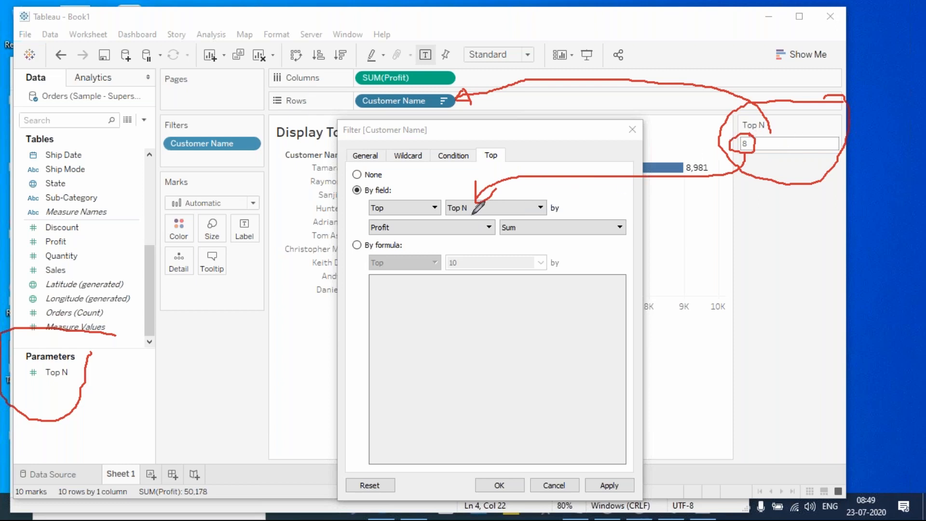
{"action": "left_click_drag", "start_coordinate": [364, 241], "coordinate": [396, 236]}
{"action": "left_click_drag", "start_coordinate": [482, 237], "coordinate": [507, 236]}
{"action": "left_click", "coordinate": [608, 484]}
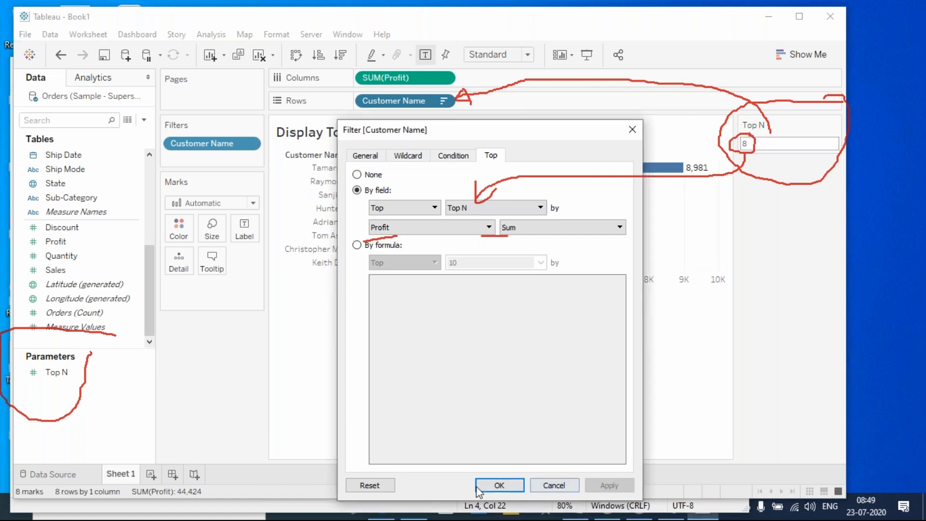
- Confirm the customer filter and switch the chart to full-screen presentation view
{"action": "left_click", "coordinate": [500, 485]}
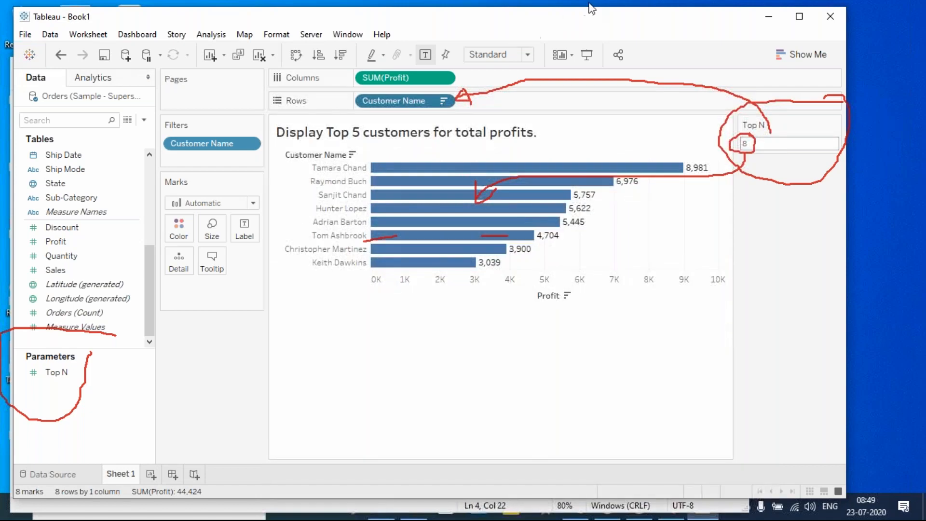
{"action": "key", "text": "Escape"}
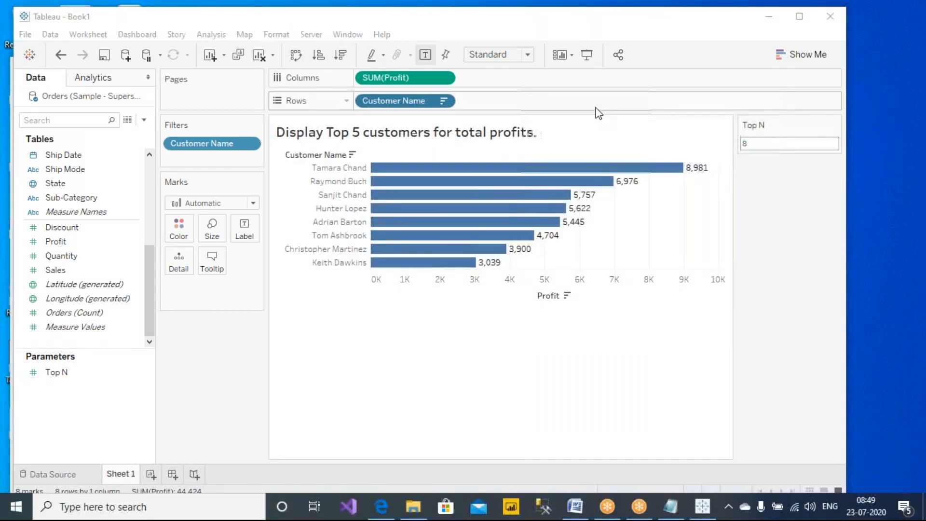
{"action": "left_click", "coordinate": [772, 238]}
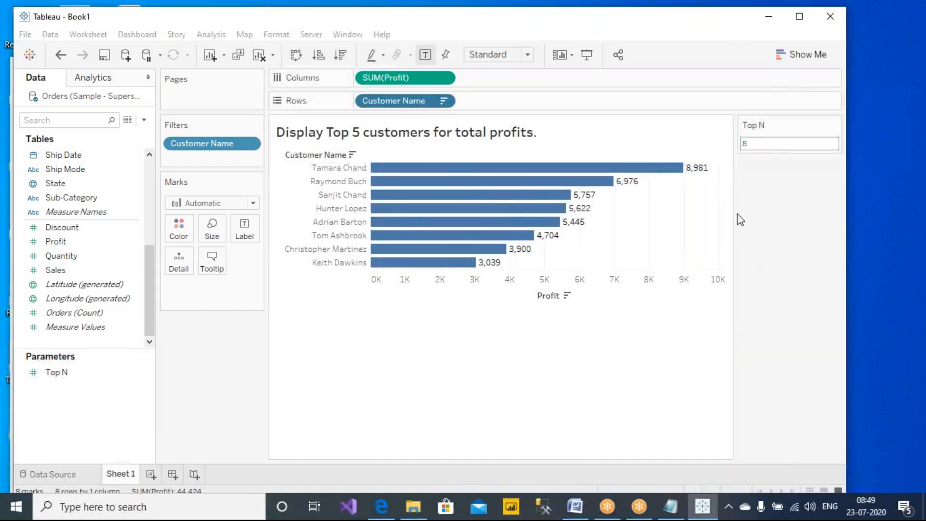
{"action": "left_click", "coordinate": [587, 56]}
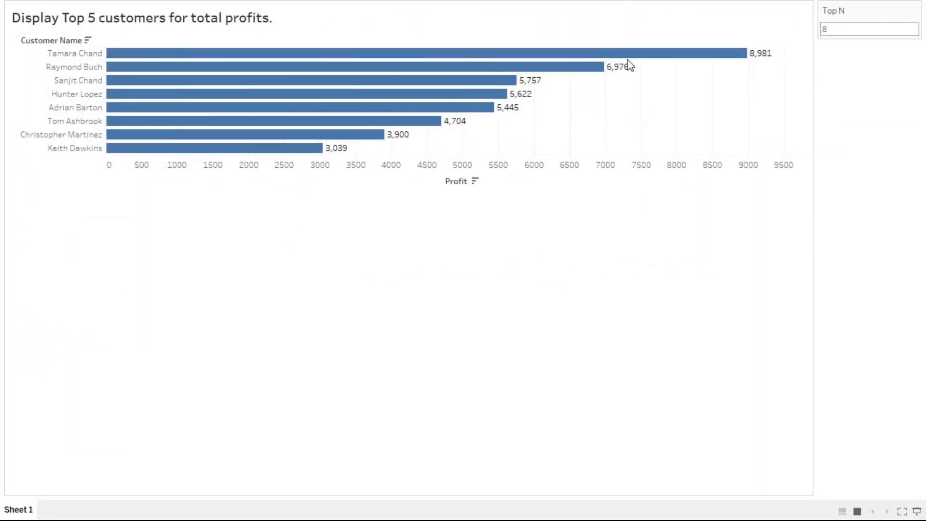
- Set the Top N parameter to 10, then to 100
{"action": "double_click", "coordinate": [842, 29]}
{"action": "type", "text": "10"}
{"action": "key", "text": "Return"}
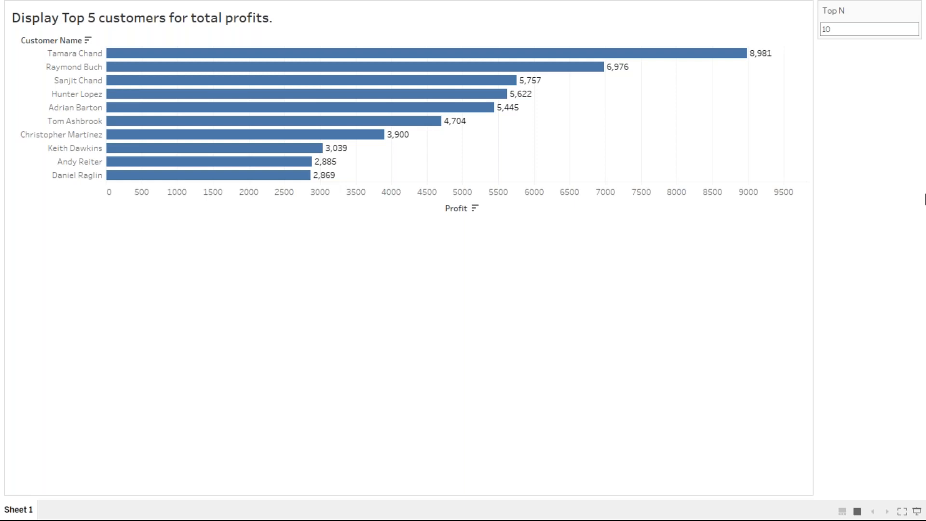
{"action": "double_click", "coordinate": [846, 29]}
{"action": "type", "text": "1"}
{"action": "key", "text": "Return"}
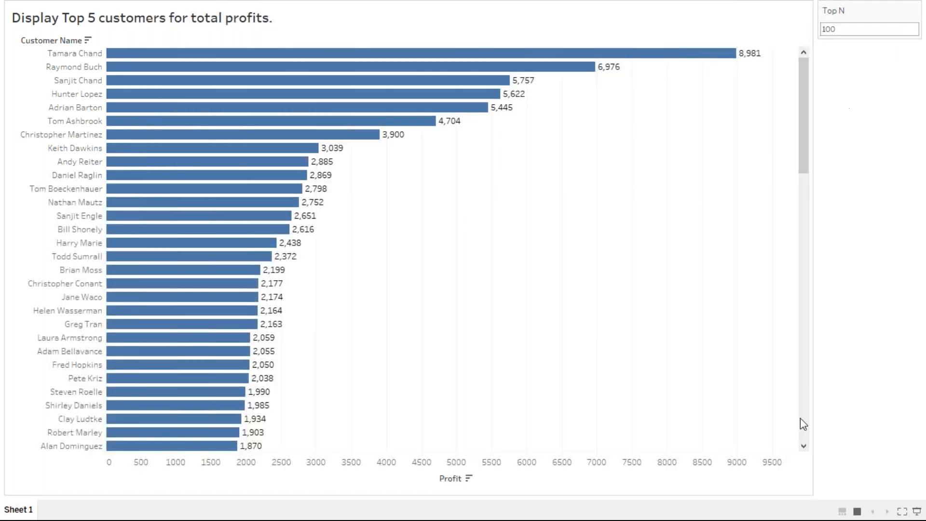
- Try Top N of 30, return it to 10, and leave presentation mode
{"action": "double_click", "coordinate": [847, 30]}
{"action": "type", "text": "30"}
{"action": "key", "text": "Return"}
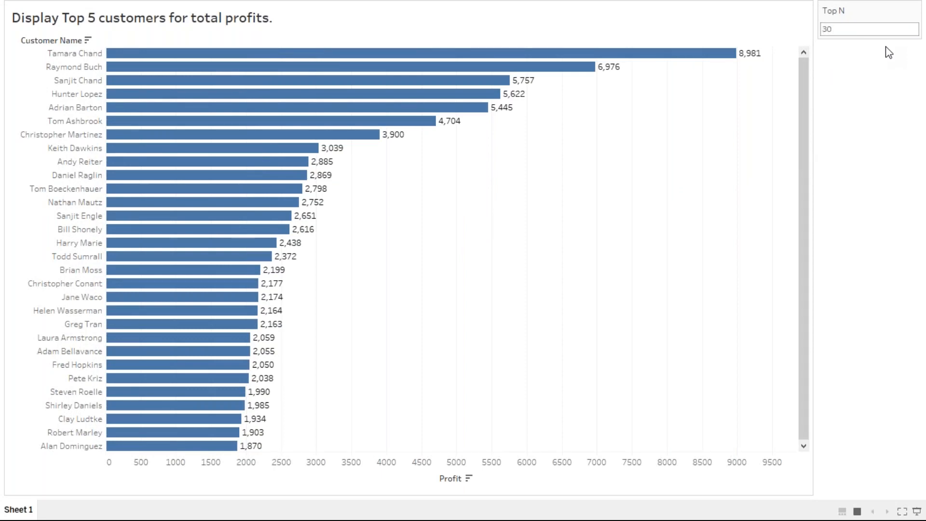
{"action": "double_click", "coordinate": [845, 27]}
{"action": "type", "text": "10"}
{"action": "key", "text": "Return"}
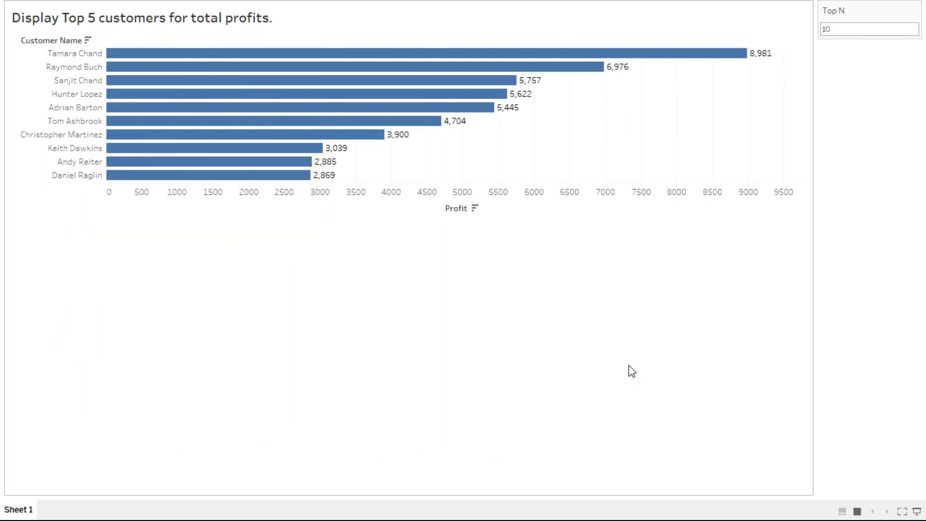
{"action": "key", "text": "Escape"}
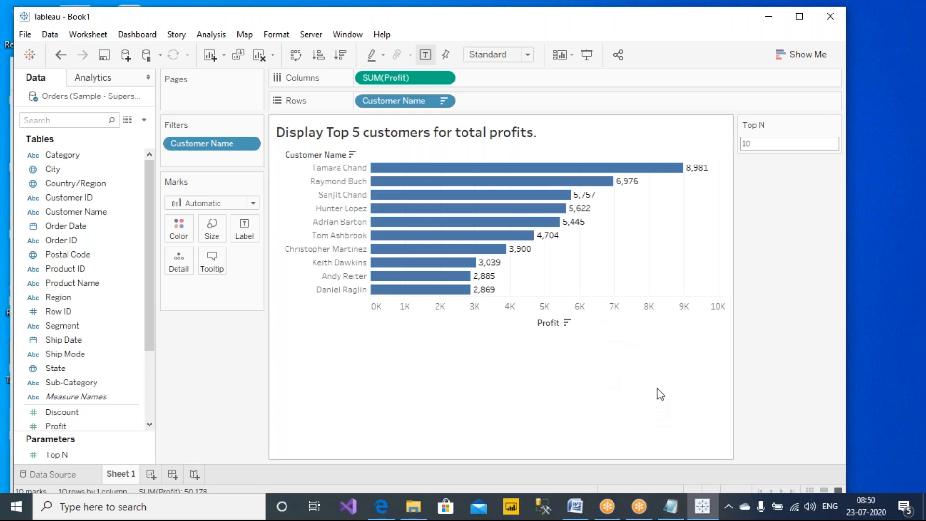
- Add a new worksheet and give it a pasted title with a capitalised first letter
{"action": "mouse_move", "coordinate": [678, 514]}
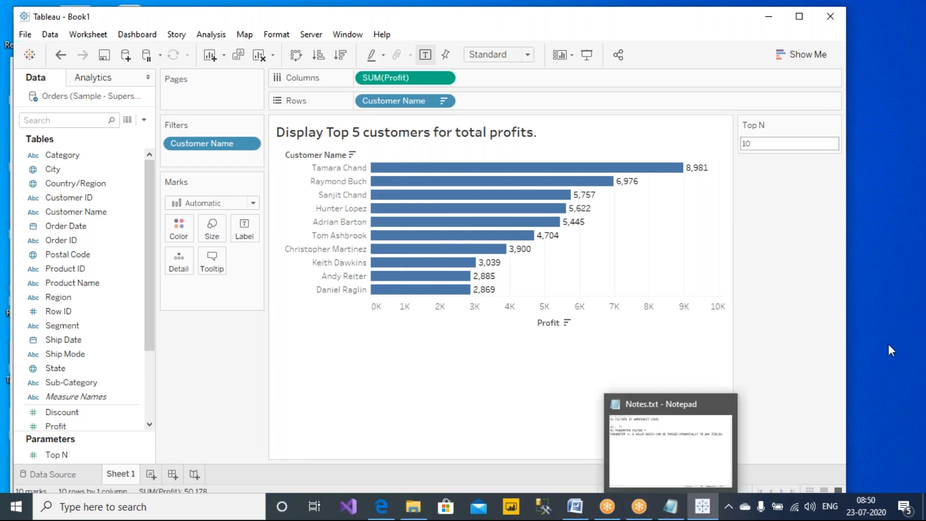
{"action": "left_click", "coordinate": [850, 191]}
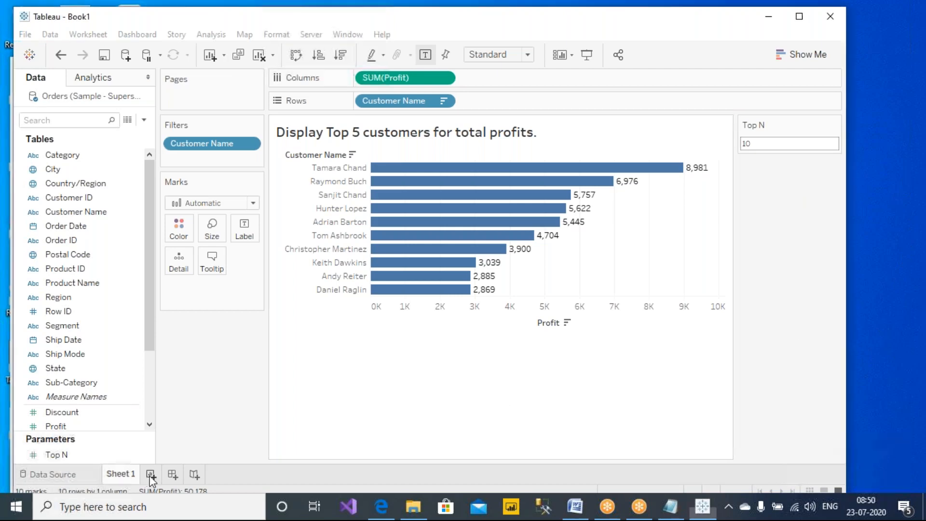
{"action": "left_click", "coordinate": [151, 474]}
{"action": "double_click", "coordinate": [372, 139]}
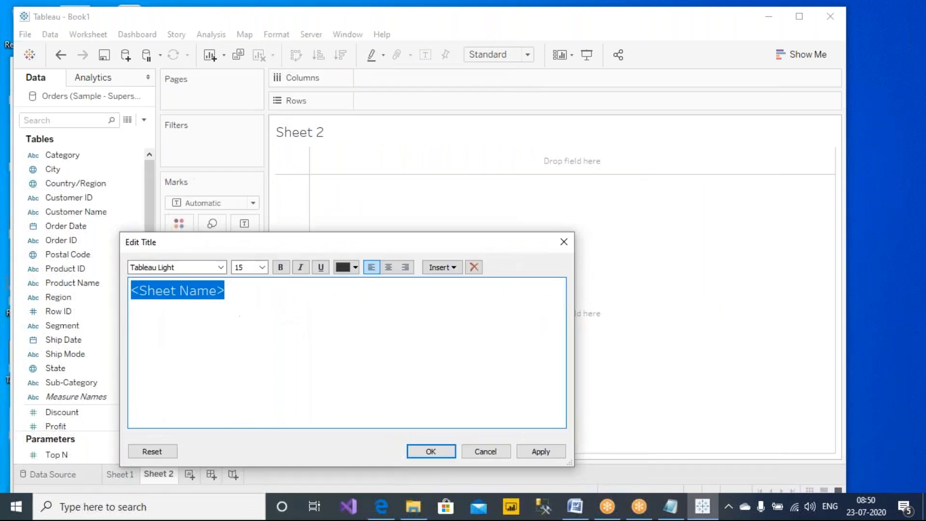
{"action": "type", "text": "state wise Top 5 cities sale"}
{"action": "left_click", "coordinate": [143, 292]}
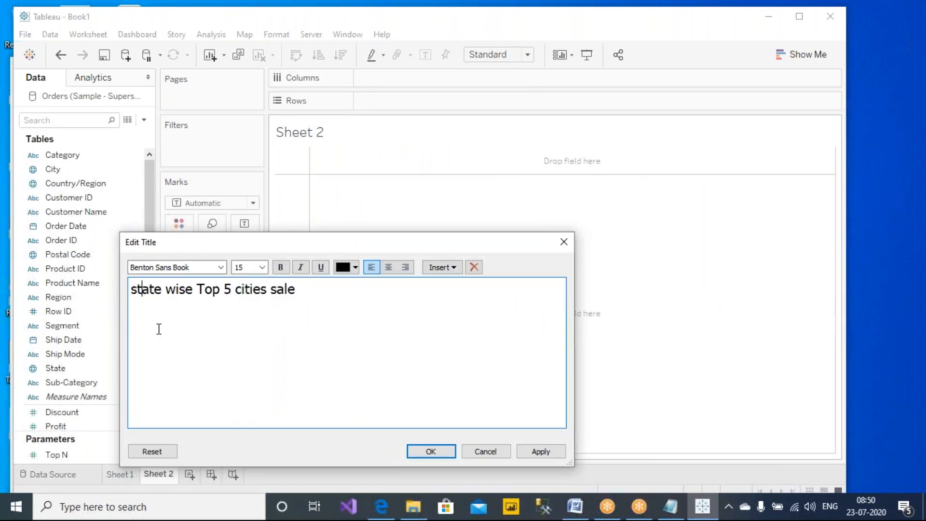
{"action": "key", "text": "shift+Left"}
{"action": "type", "text": "S"}
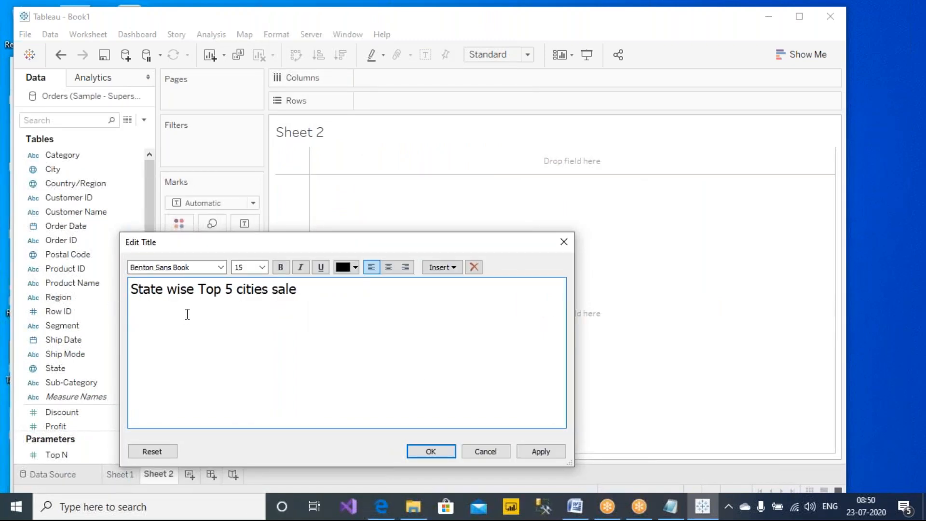
{"action": "type", "text": "s"}
{"action": "left_click", "coordinate": [562, 451]}
{"action": "left_click", "coordinate": [420, 450]}
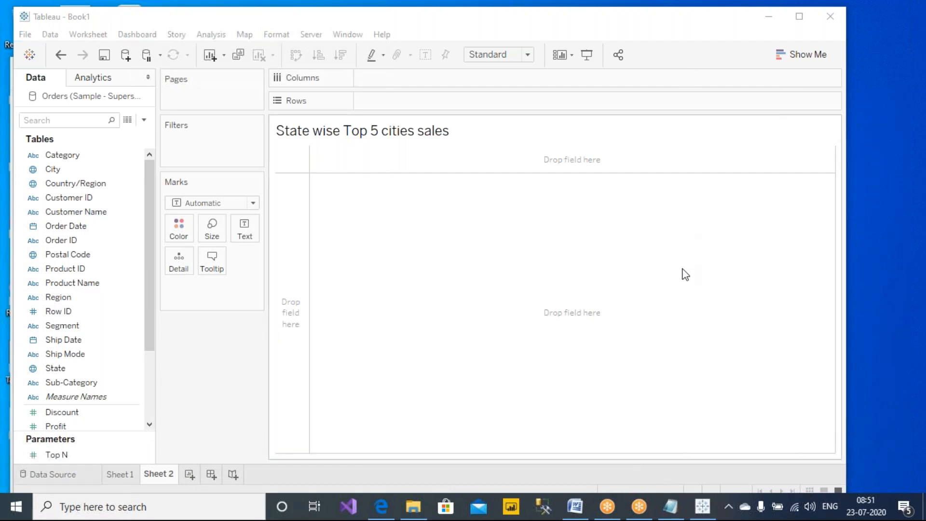
- Correct the sheet title to 'State wise Top N cities sales' and apply it
{"action": "double_click", "coordinate": [376, 132]}
{"action": "left_click_drag", "start_coordinate": [235, 287], "coordinate": [228, 290]}
{"action": "key", "text": "BackSpace"}
{"action": "type", "text": "N cities sales"}
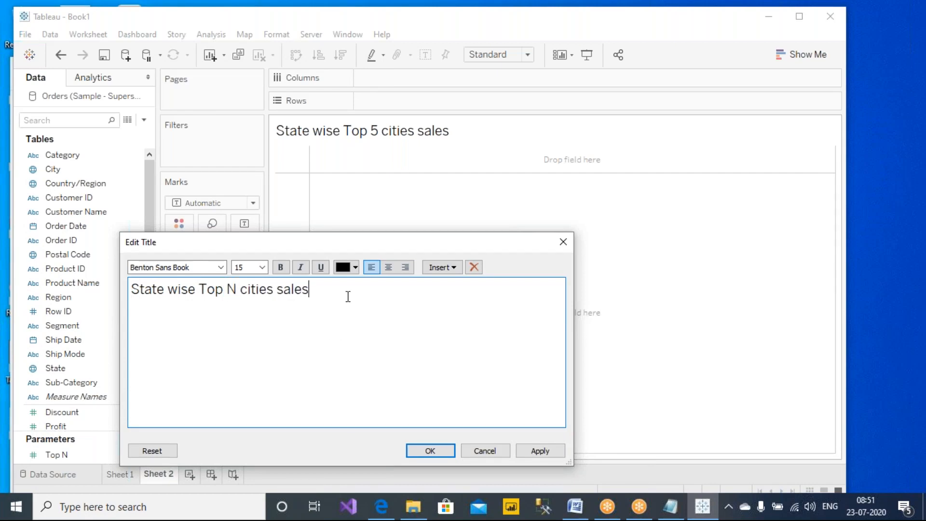
{"action": "double_click", "coordinate": [230, 289]}
{"action": "left_click", "coordinate": [540, 450]}
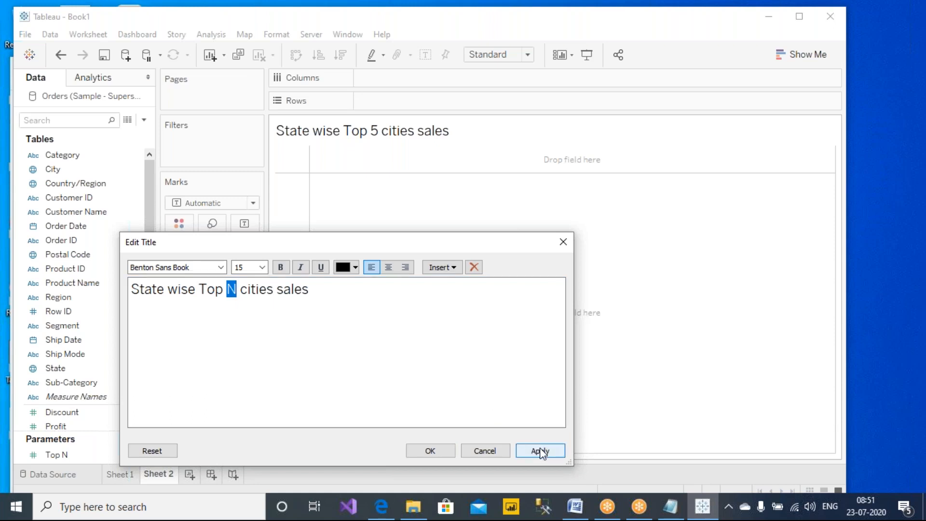
{"action": "left_click", "coordinate": [448, 449]}
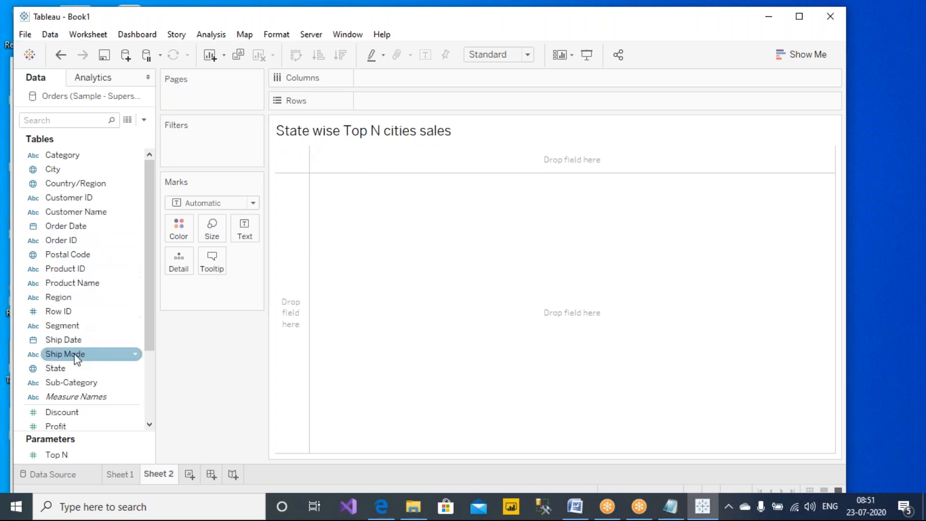
- Put State and City on Rows so each state lists its cities
{"action": "left_click_drag", "start_coordinate": [72, 369], "coordinate": [427, 104]}
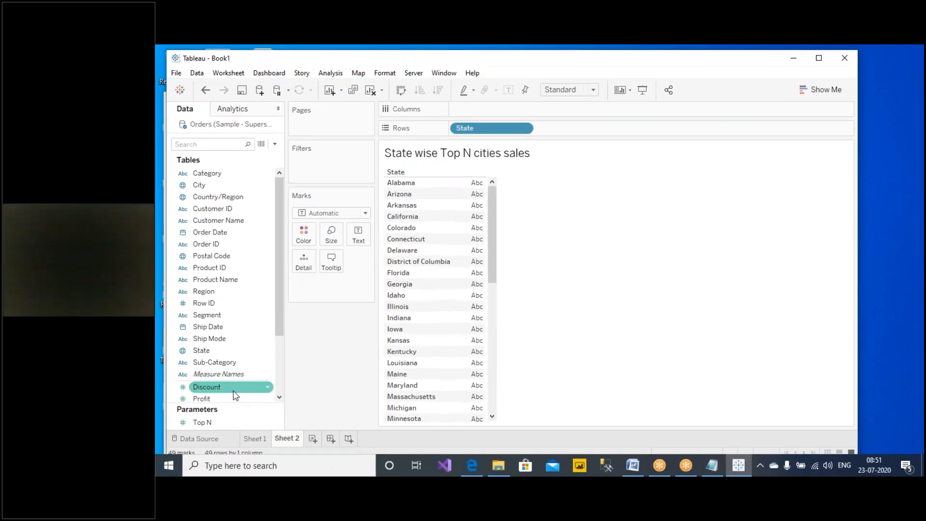
{"action": "scroll", "coordinate": [104, 380], "scroll_direction": "down", "scroll_amount": 3}
{"action": "scroll", "coordinate": [240, 351], "scroll_direction": "up", "scroll_amount": 3}
{"action": "left_click_drag", "start_coordinate": [208, 185], "coordinate": [622, 120]}
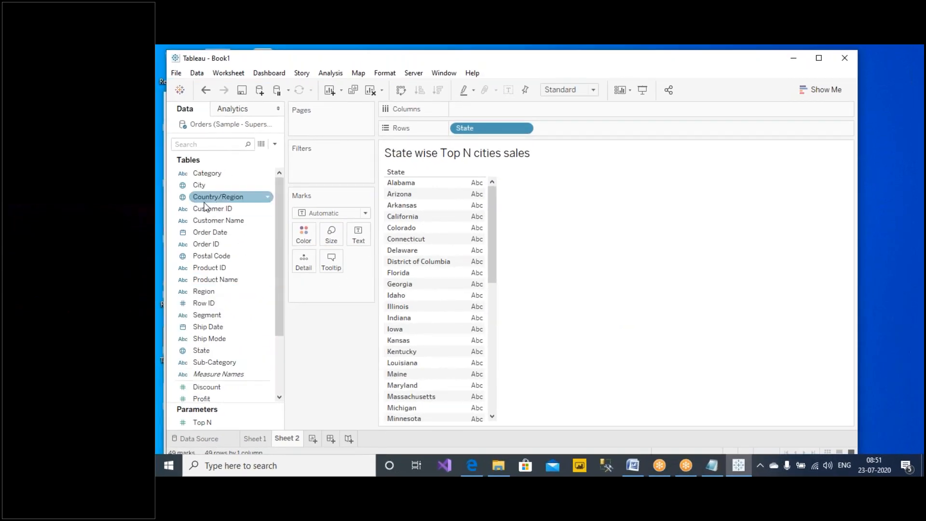
{"action": "left_click_drag", "start_coordinate": [563, 91], "coordinate": [563, 100]}
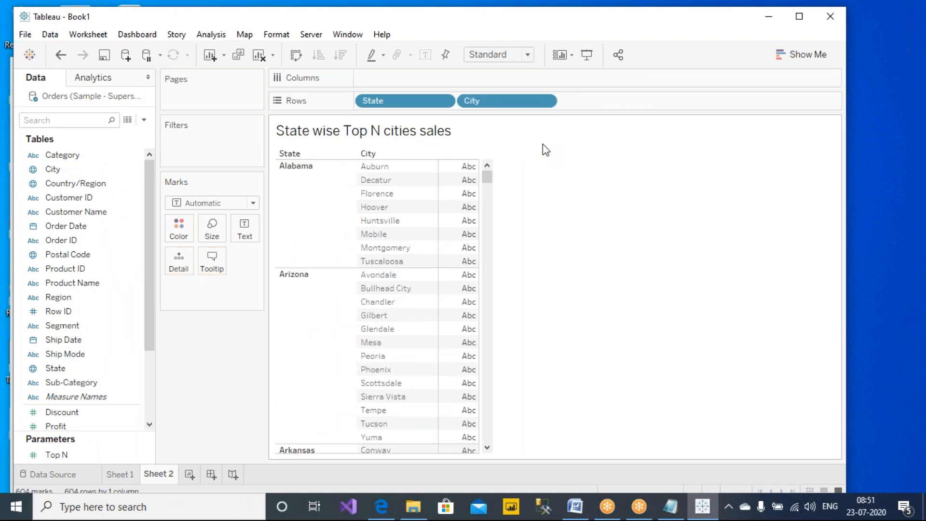
- Show summed Profit per city, sorted highest first within each state
{"action": "scroll", "coordinate": [59, 414], "scroll_direction": "down", "scroll_amount": 3}
{"action": "left_click", "coordinate": [81, 314]}
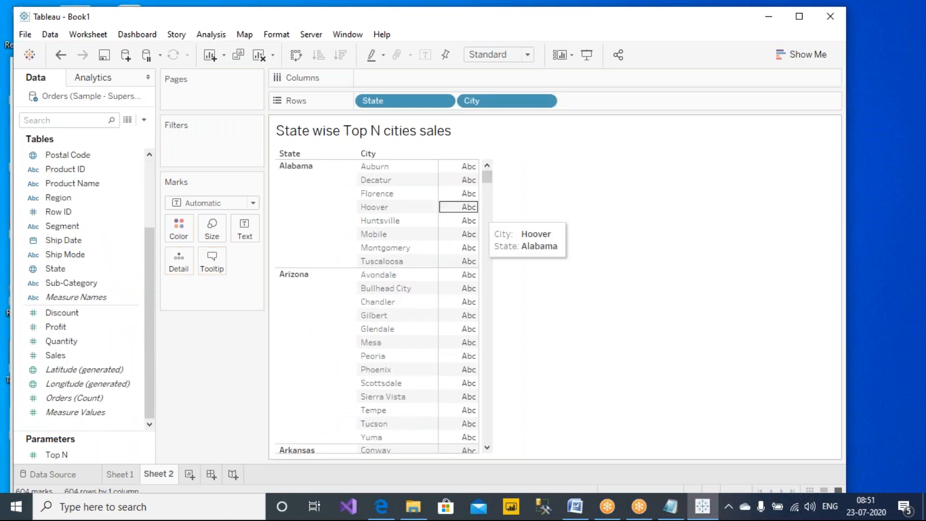
{"action": "left_click_drag", "start_coordinate": [66, 326], "coordinate": [511, 295]}
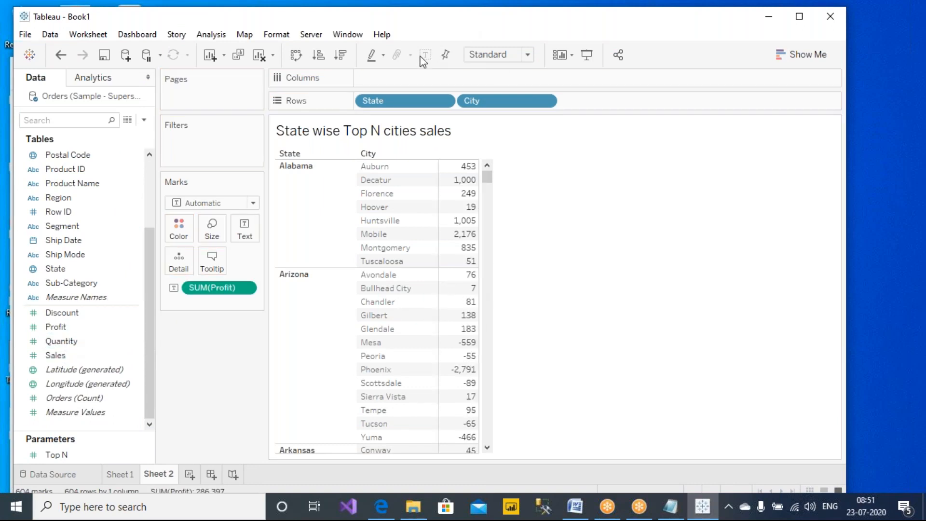
{"action": "left_click", "coordinate": [341, 55]}
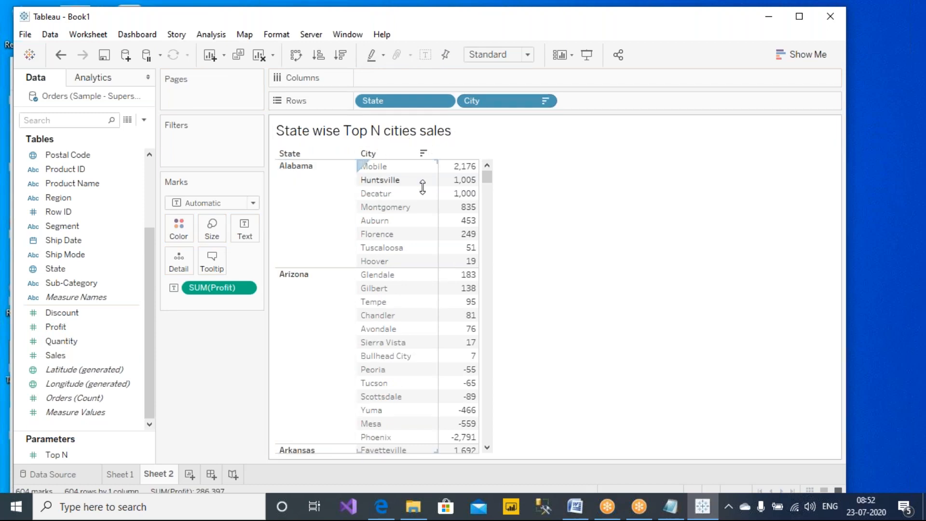
- Select Glendale, Gilbert and Tempe under Arizona, then drag Sales over the Profit measure
{"action": "mouse_move", "coordinate": [372, 197]}
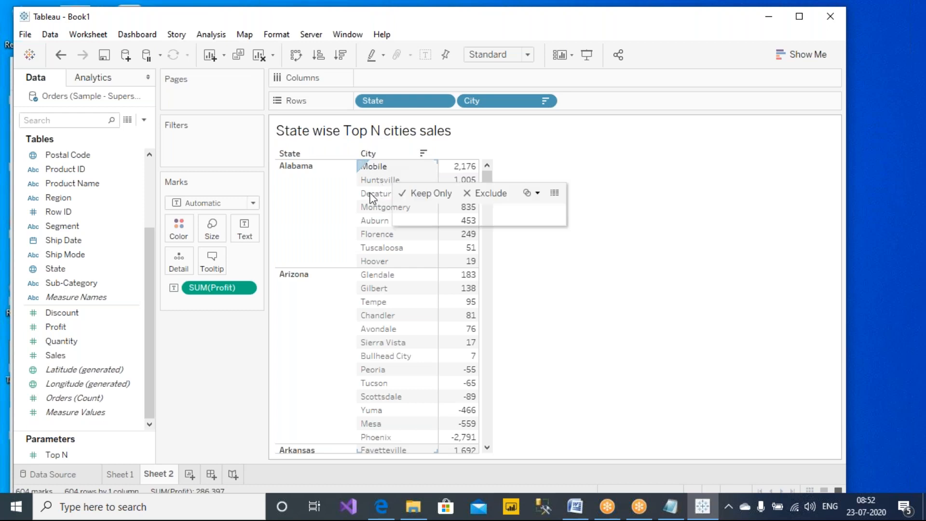
{"action": "left_click", "coordinate": [696, 277]}
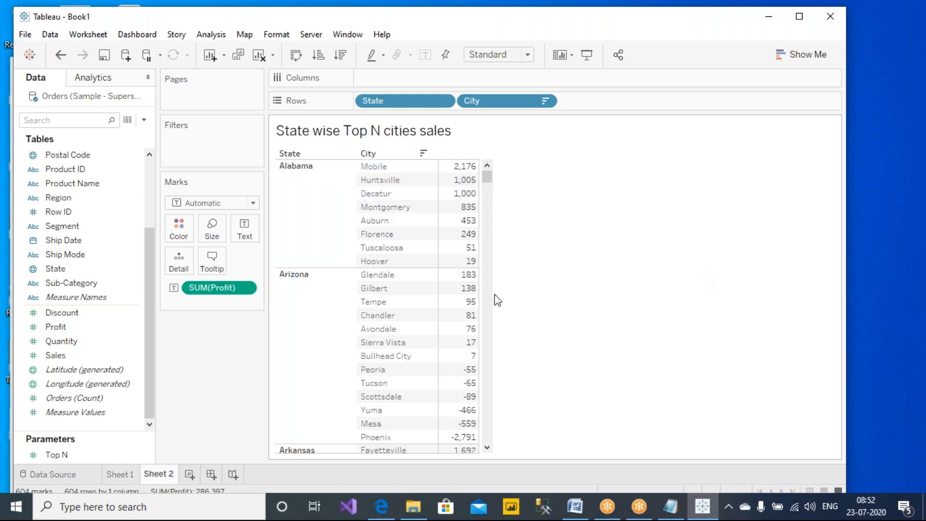
{"action": "left_click", "coordinate": [376, 275]}
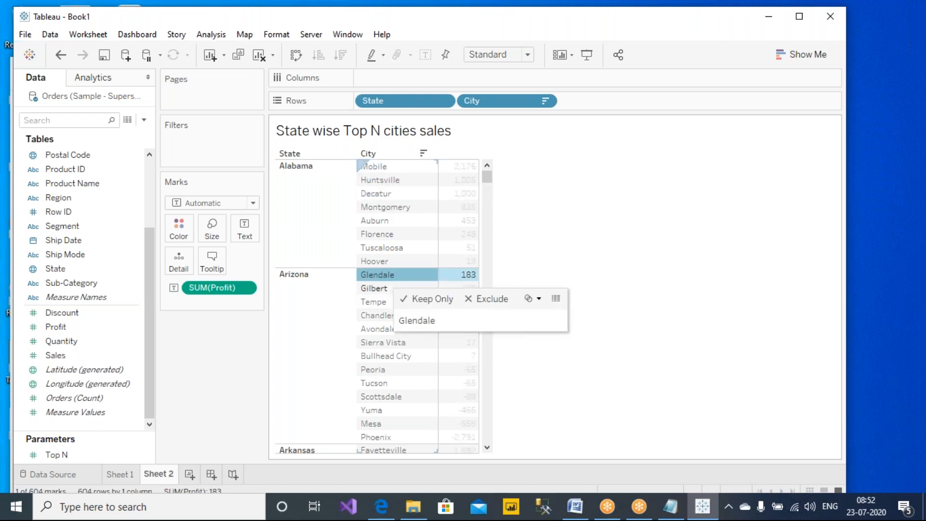
{"action": "left_click_drag", "start_coordinate": [376, 274], "coordinate": [375, 304]}
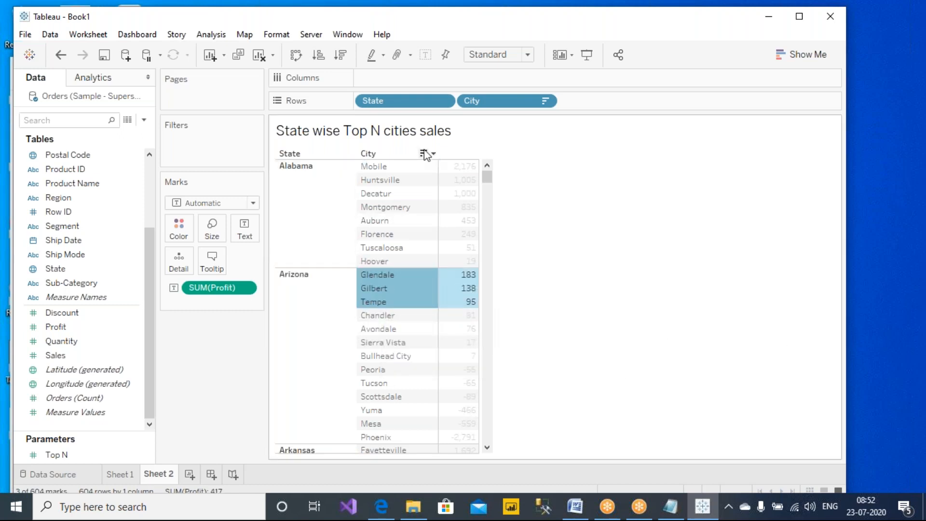
{"action": "left_click_drag", "start_coordinate": [56, 355], "coordinate": [197, 289]}
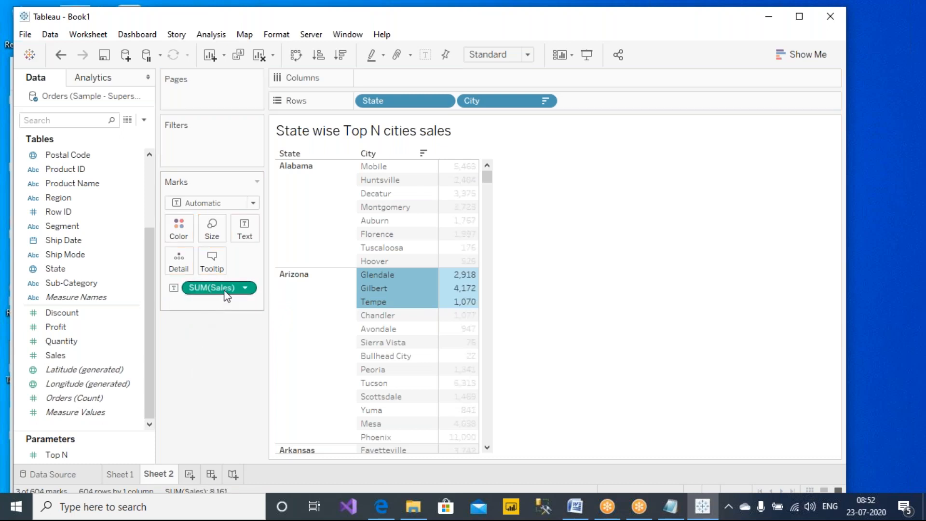
- Clear the city selection and scroll through each city's sales figures
{"action": "left_click", "coordinate": [637, 314]}
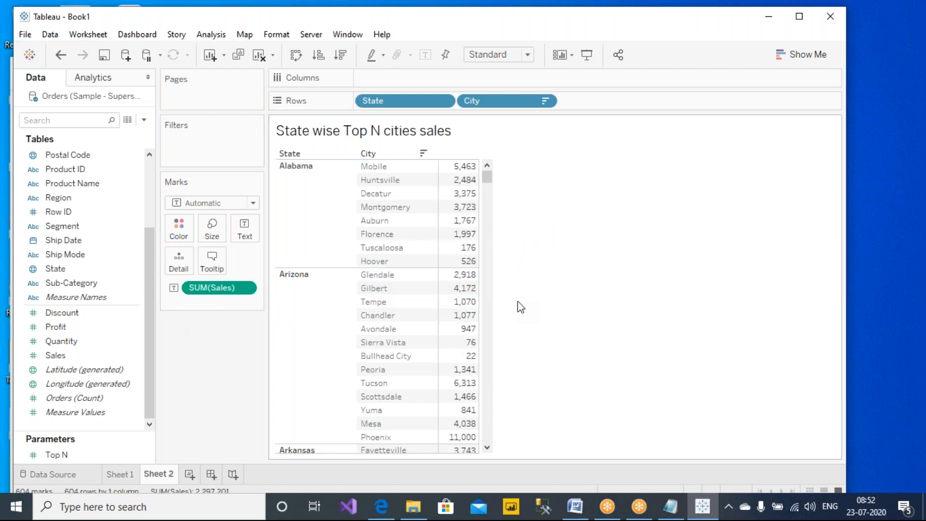
{"action": "scroll", "coordinate": [518, 294], "scroll_direction": "down", "scroll_amount": 12}
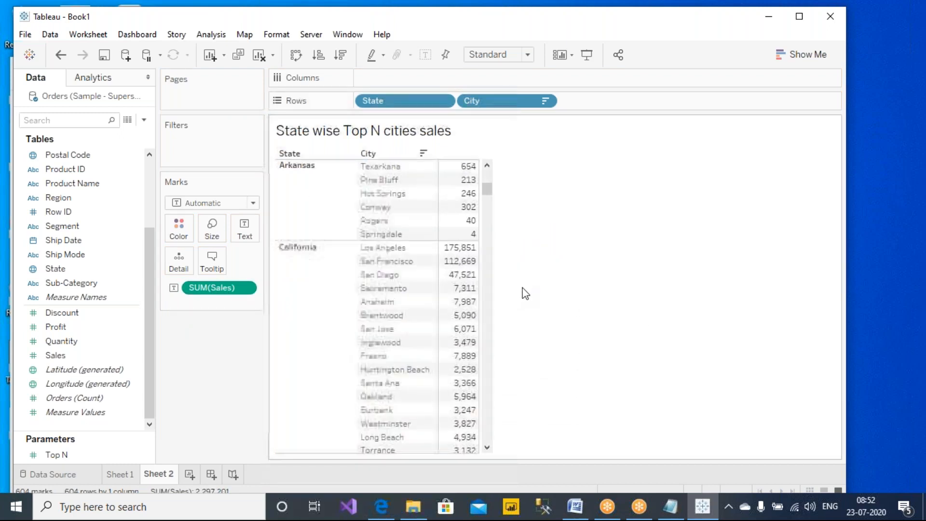
{"action": "scroll", "coordinate": [526, 293], "scroll_direction": "up", "scroll_amount": 10}
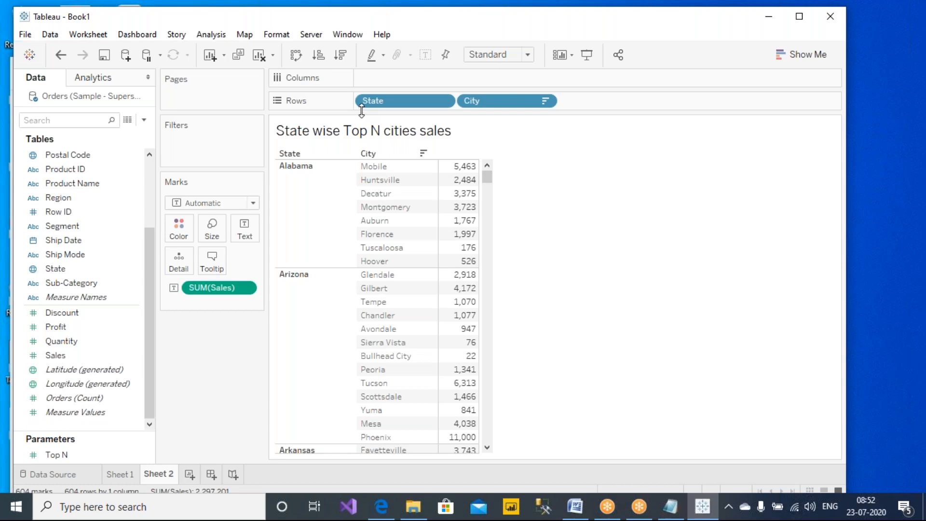
- Filter City to the top cities by Sum of Sales, using the Top N parameter as the count
{"action": "right_click", "coordinate": [510, 103]}
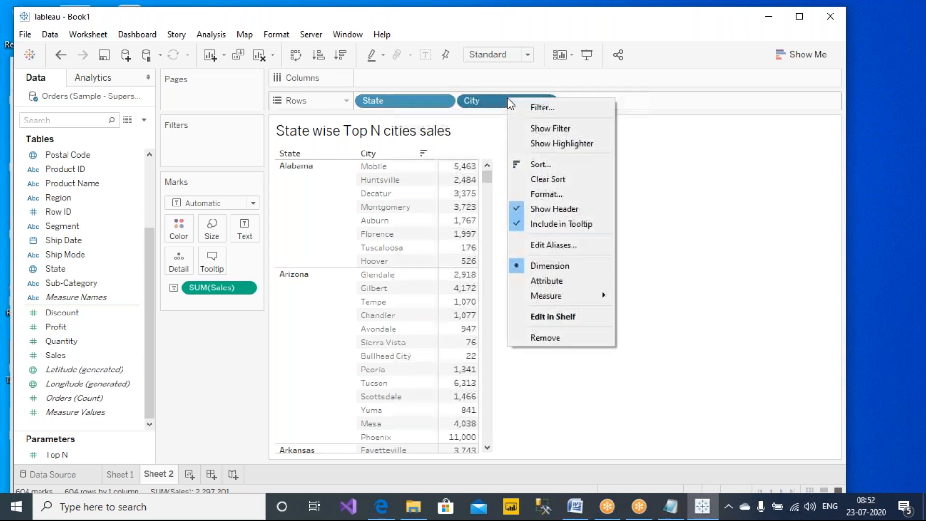
{"action": "left_click", "coordinate": [541, 108]}
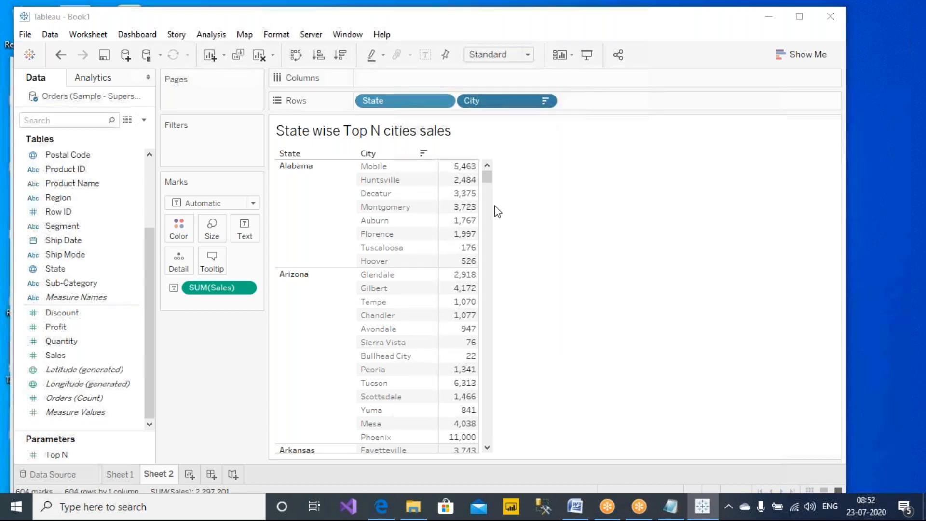
{"action": "left_click", "coordinate": [430, 97]}
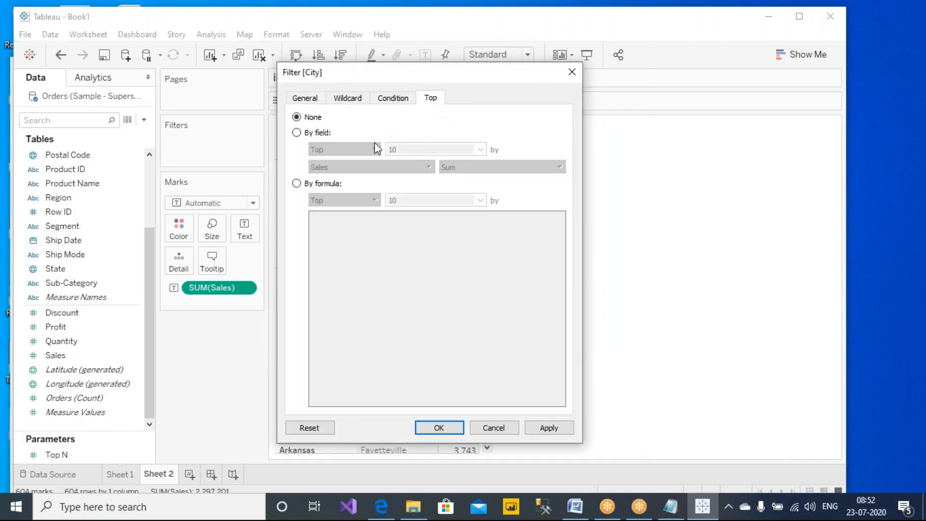
{"action": "left_click", "coordinate": [330, 136]}
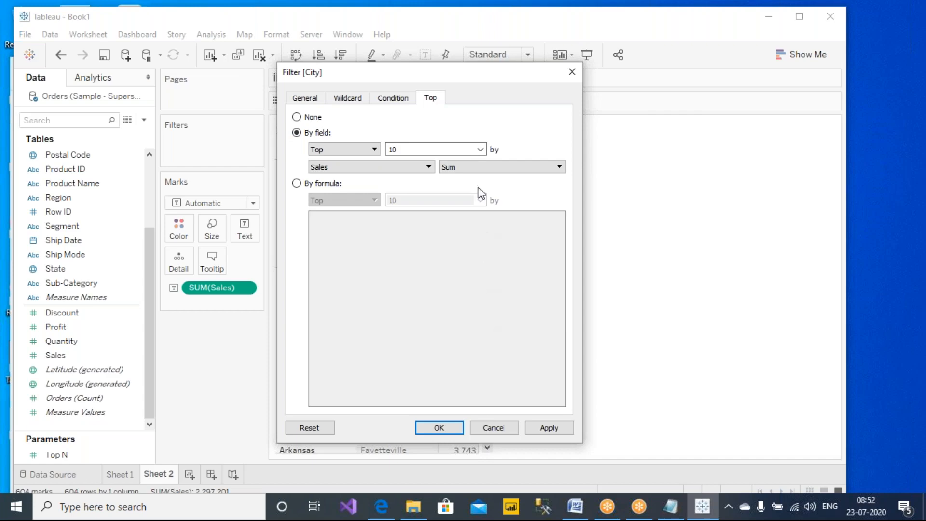
{"action": "left_click", "coordinate": [481, 150]}
{"action": "left_click", "coordinate": [462, 179]}
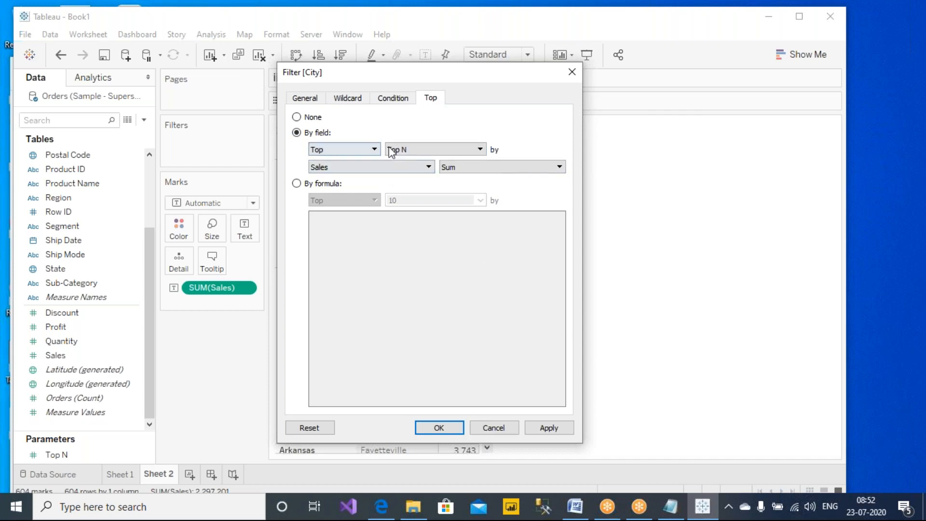
{"action": "left_click", "coordinate": [545, 429]}
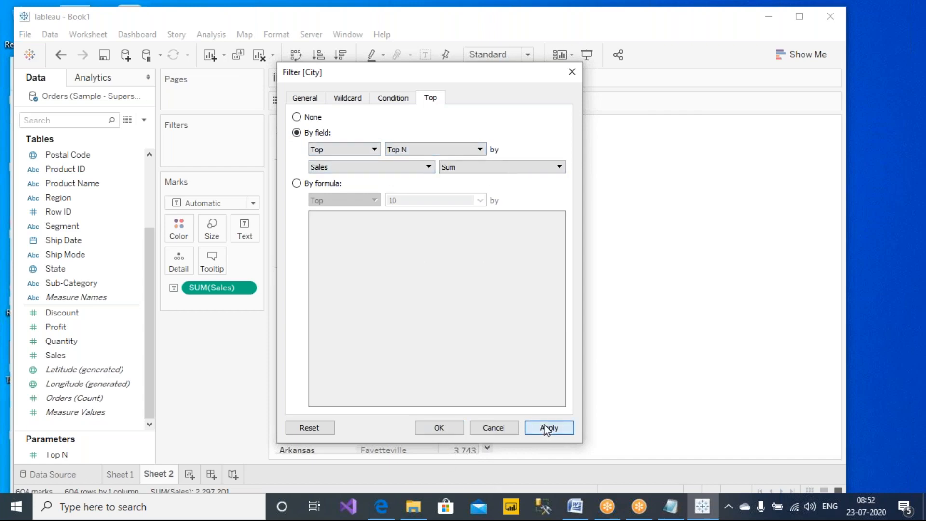
{"action": "left_click", "coordinate": [438, 428]}
{"action": "left_click", "coordinate": [53, 453]}
- Add the Top N parameter to the sheet and display its control, set to 10
{"action": "right_click", "coordinate": [57, 455]}
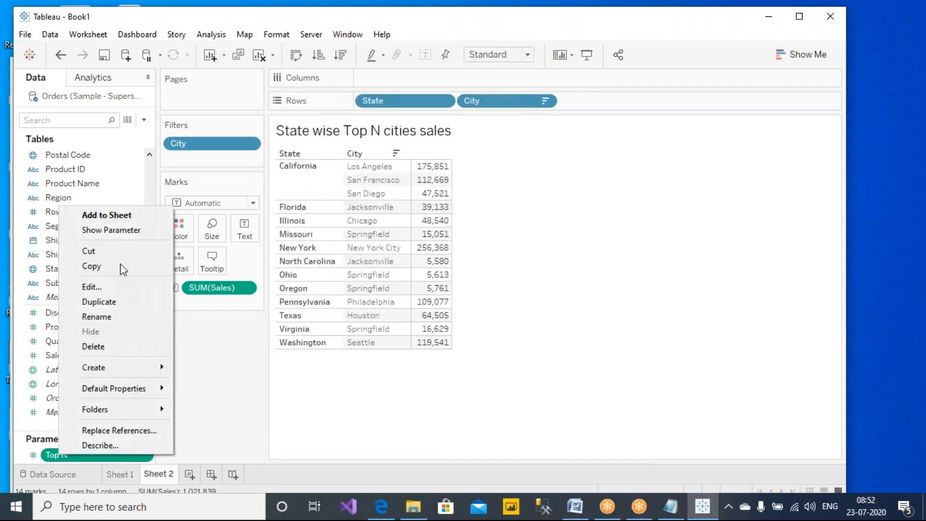
{"action": "left_click", "coordinate": [122, 216]}
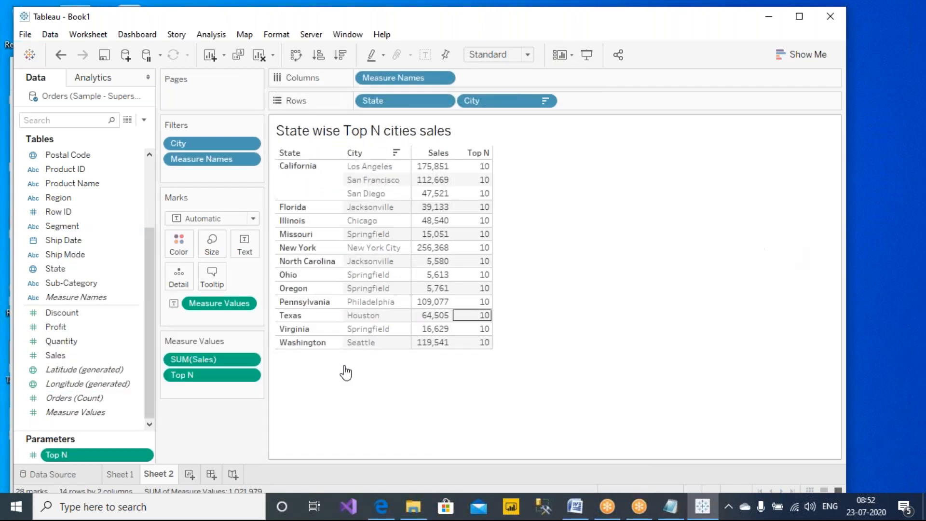
{"action": "left_click_drag", "start_coordinate": [236, 385], "coordinate": [124, 448]}
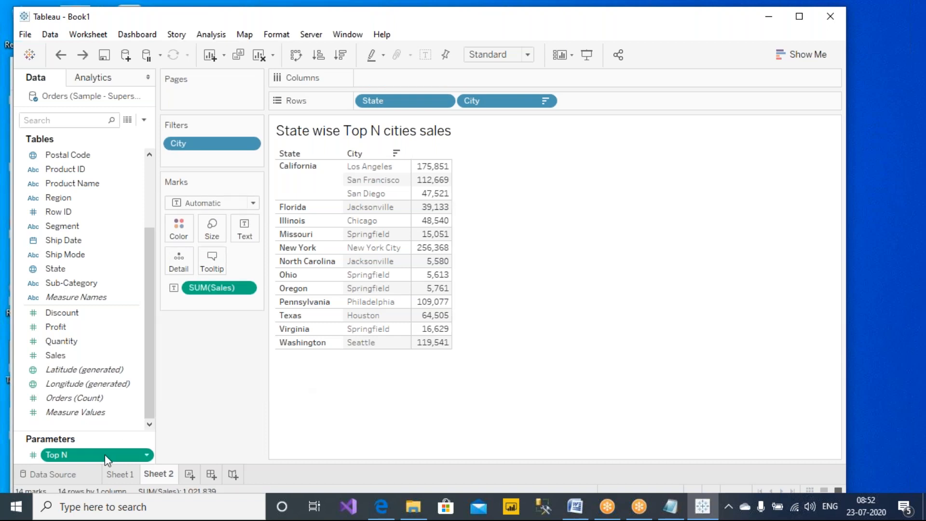
{"action": "right_click", "coordinate": [108, 455]}
{"action": "left_click", "coordinate": [182, 231]}
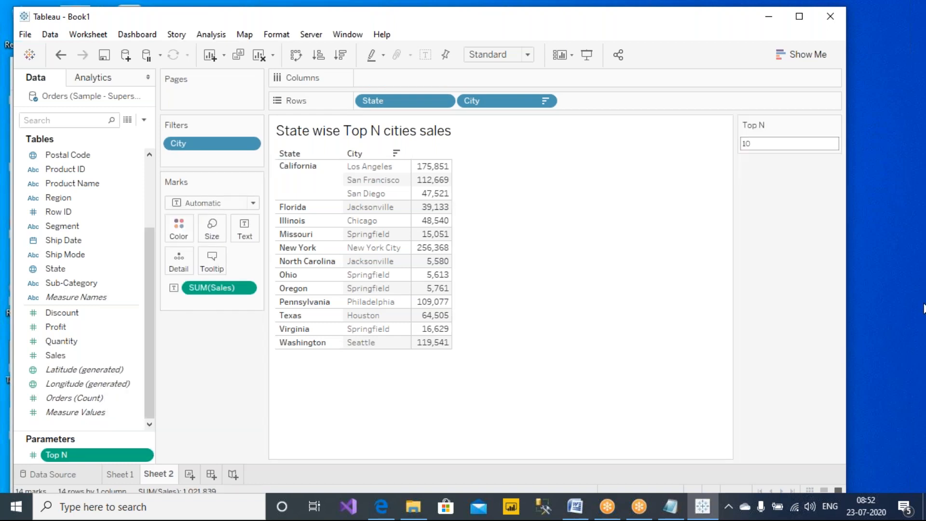
{"action": "left_click", "coordinate": [780, 145]}
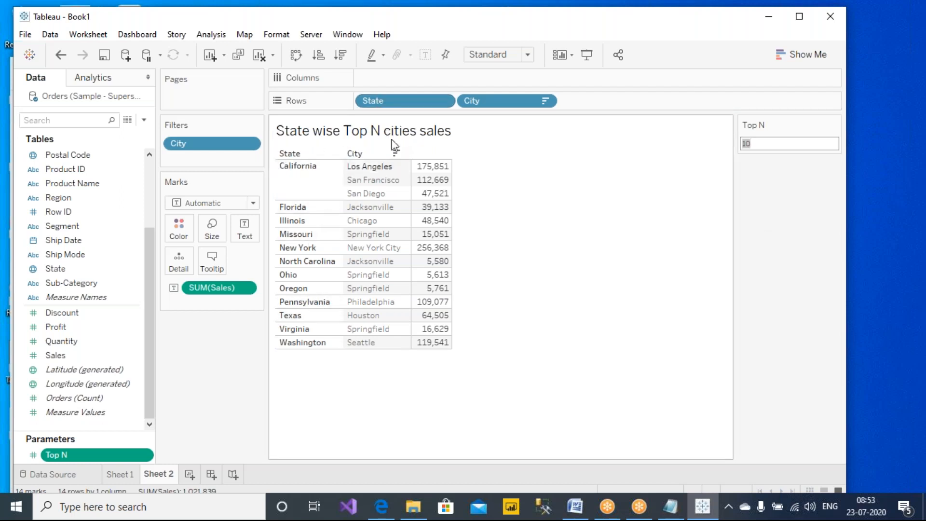
- Add a State filter that keeps all states
{"action": "right_click", "coordinate": [411, 101]}
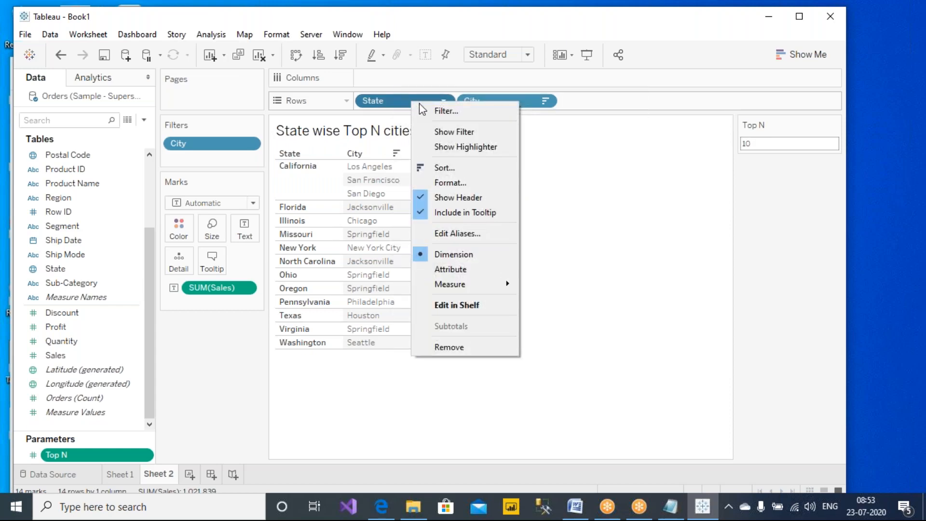
{"action": "left_click", "coordinate": [426, 110]}
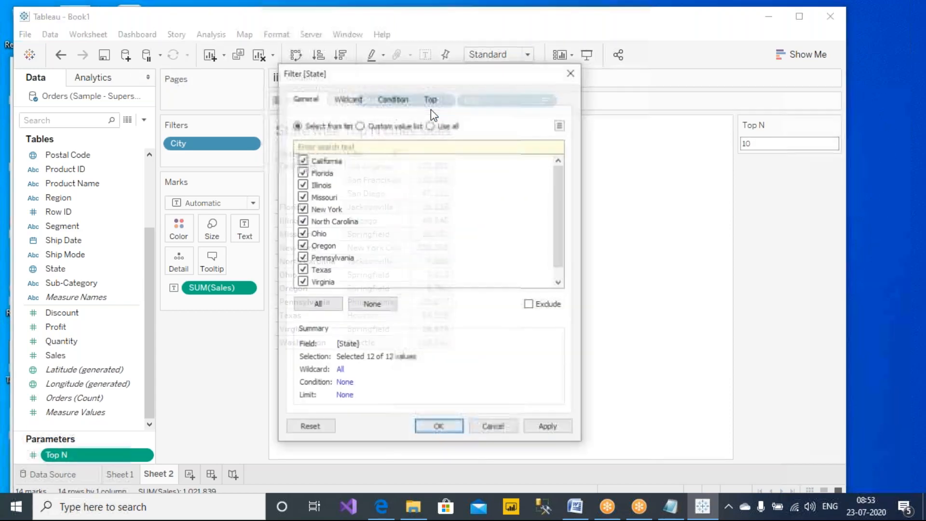
{"action": "left_click", "coordinate": [572, 72]}
{"action": "left_click_drag", "start_coordinate": [383, 103], "coordinate": [204, 137]}
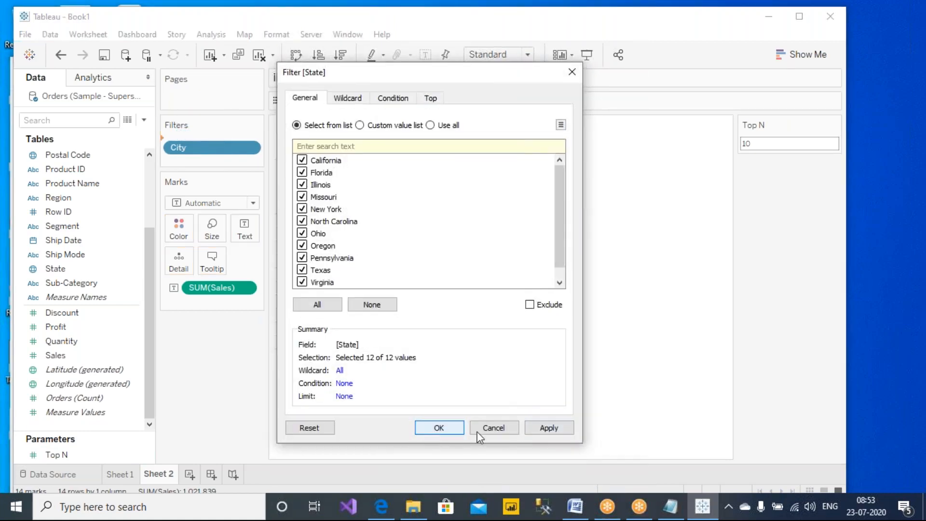
{"action": "left_click", "coordinate": [537, 433]}
{"action": "left_click", "coordinate": [439, 429]}
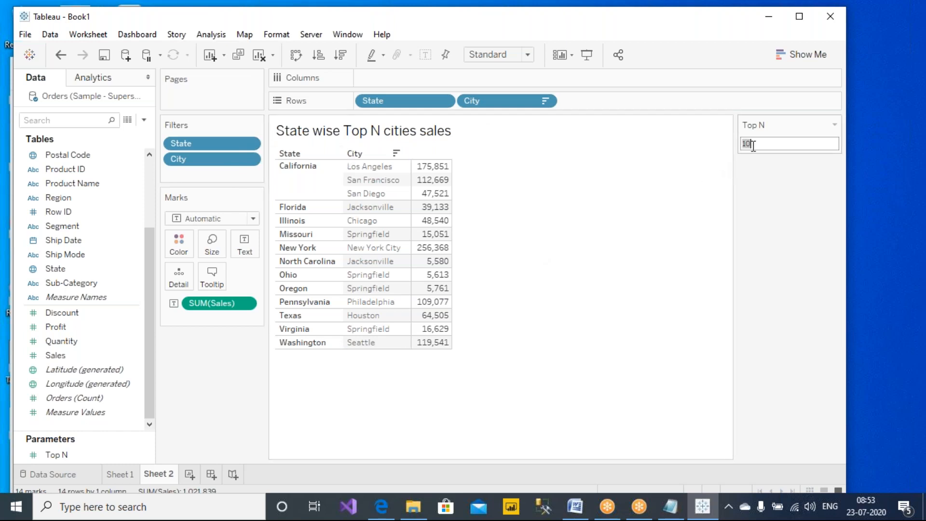
- Show the State filter card below the Top N control and keep only Alabama checked
{"action": "right_click", "coordinate": [393, 99]}
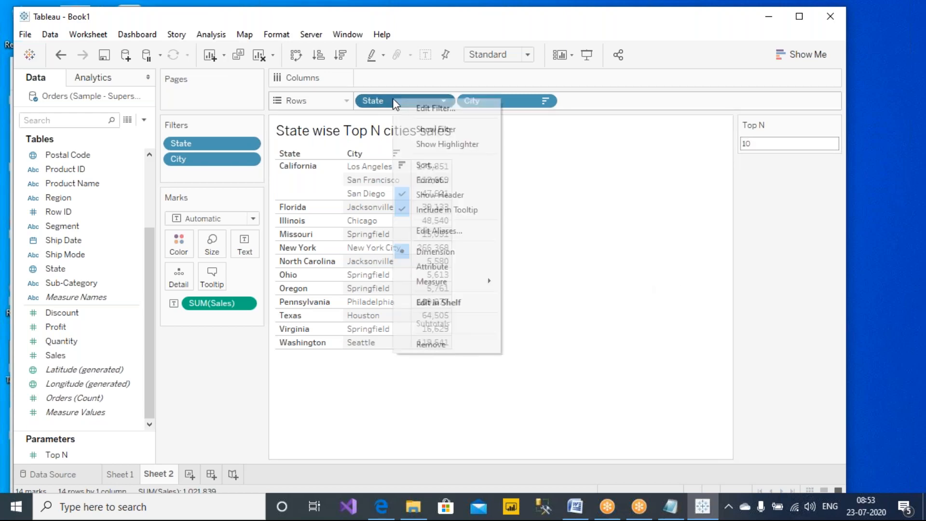
{"action": "left_click", "coordinate": [426, 128]}
{"action": "left_click_drag", "start_coordinate": [790, 429], "coordinate": [790, 117]}
{"action": "left_click", "coordinate": [747, 186]}
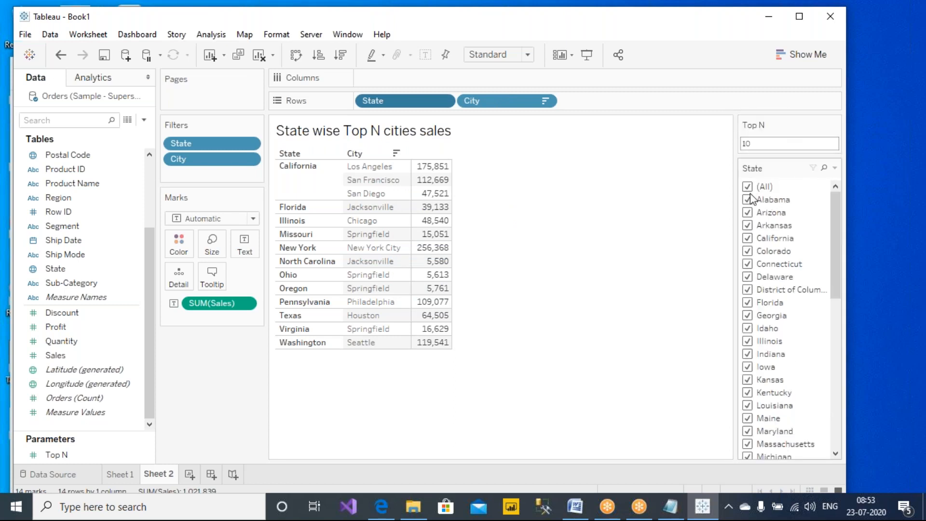
{"action": "left_click", "coordinate": [750, 188]}
{"action": "left_click", "coordinate": [750, 201]}
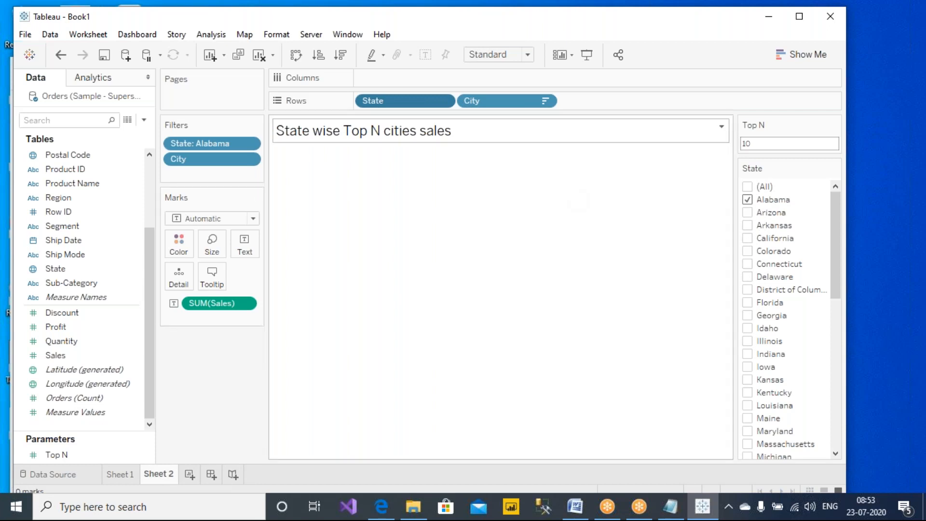
- Add the State: Alabama filter to context so Alabama's eight cities and their sales appear
{"action": "left_click", "coordinate": [582, 38]}
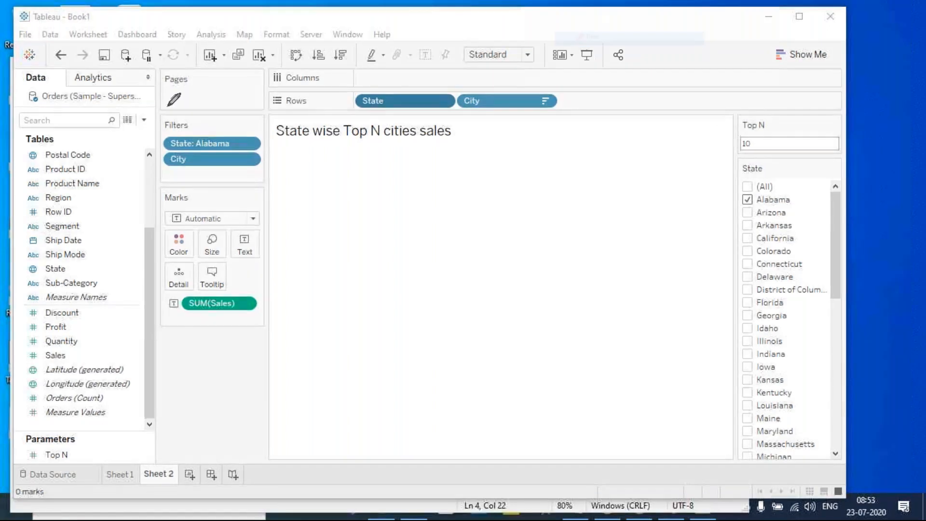
{"action": "mouse_move", "coordinate": [222, 133]}
{"action": "left_mouse_down"}
{"action": "mouse_move", "coordinate": [186, 80]}
{"action": "mouse_move", "coordinate": [120, 82]}
{"action": "left_mouse_up"}
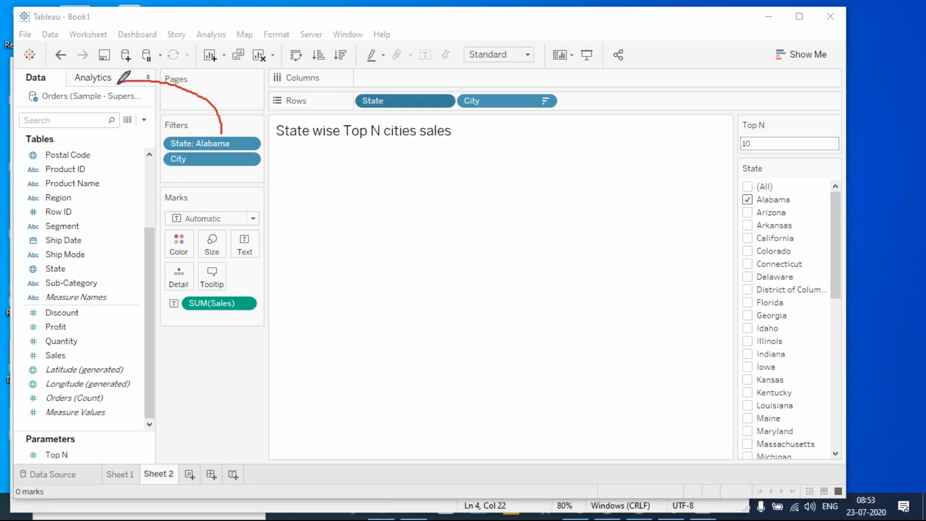
{"action": "mouse_move", "coordinate": [204, 168]}
{"action": "left_mouse_down"}
{"action": "mouse_move", "coordinate": [195, 182]}
{"action": "mouse_move", "coordinate": [118, 154]}
{"action": "mouse_move", "coordinate": [91, 103]}
{"action": "left_mouse_up"}
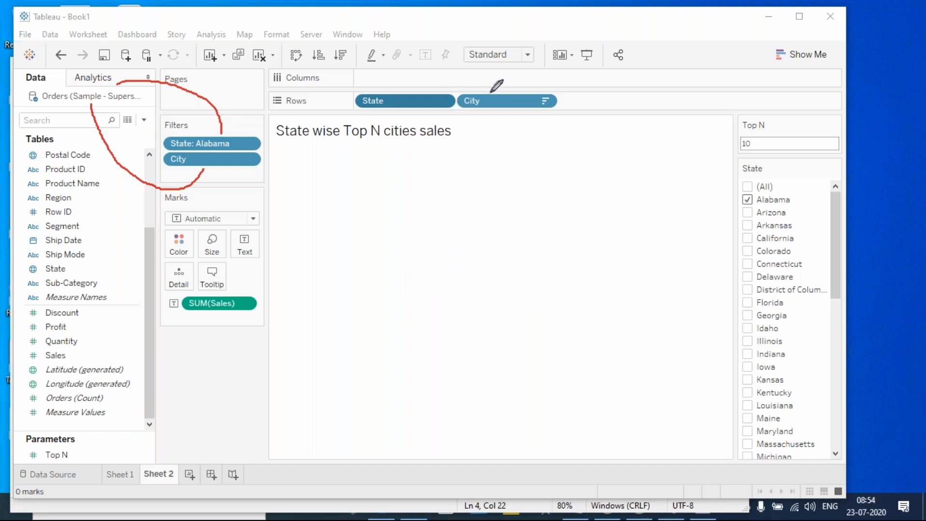
{"action": "mouse_move", "coordinate": [490, 93]}
{"action": "left_mouse_down"}
{"action": "mouse_move", "coordinate": [464, 79]}
{"action": "mouse_move", "coordinate": [400, 97]}
{"action": "mouse_move", "coordinate": [402, 82]}
{"action": "mouse_move", "coordinate": [420, 95]}
{"action": "left_mouse_up"}
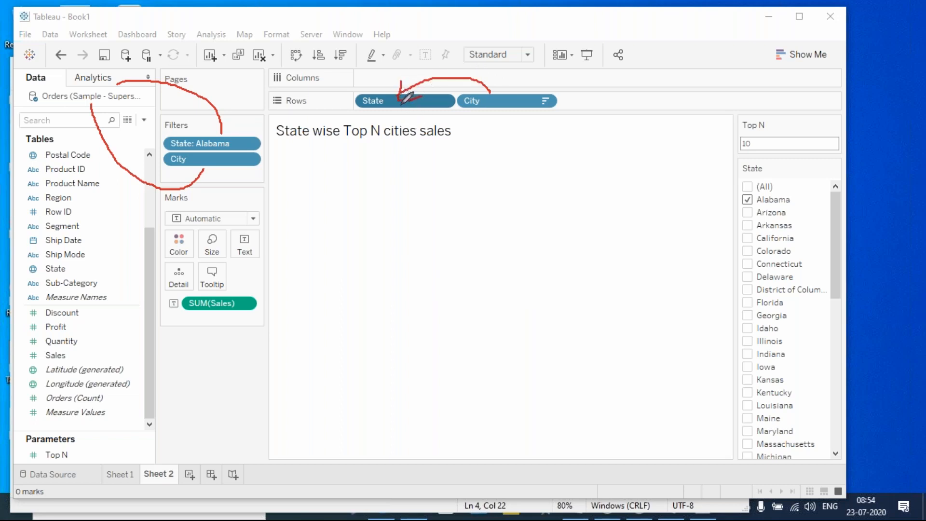
{"action": "right_click", "coordinate": [219, 144]}
{"action": "left_click", "coordinate": [289, 220]}
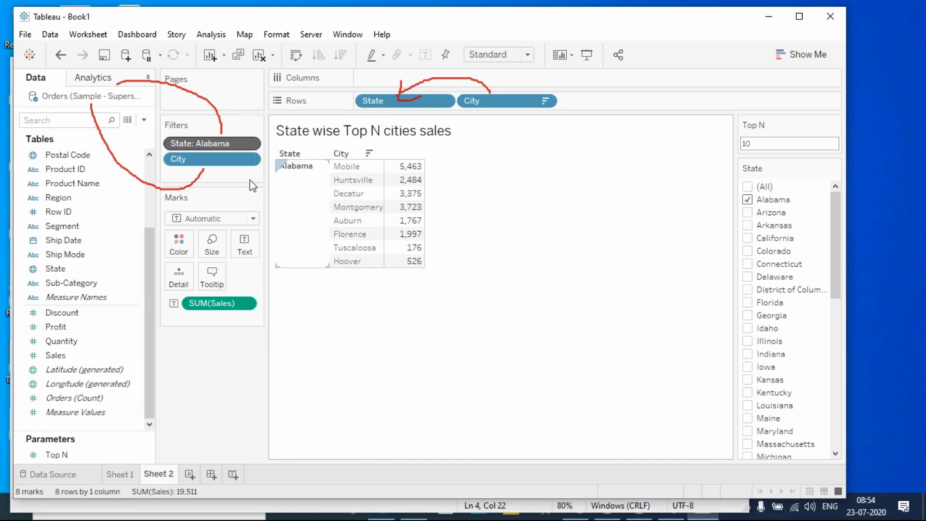
{"action": "left_click", "coordinate": [590, 48]}
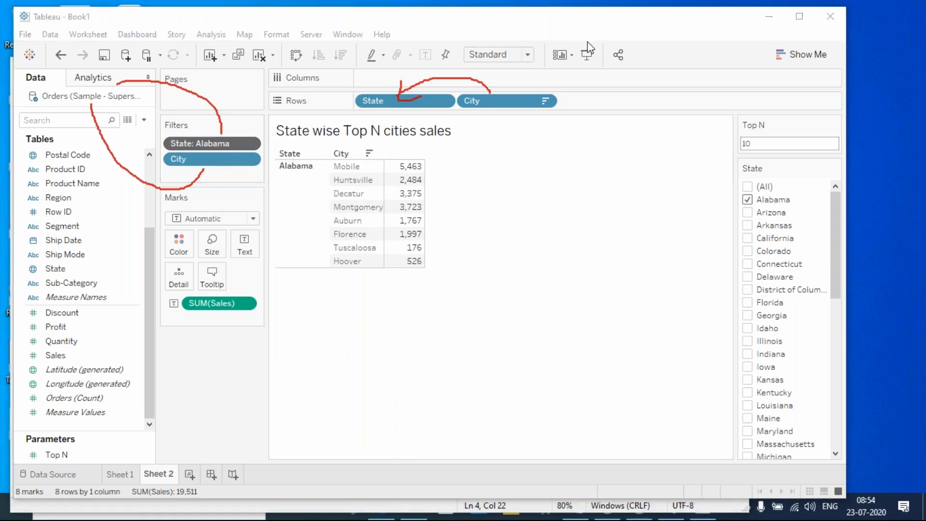
{"action": "left_click", "coordinate": [585, 95]}
{"action": "left_click", "coordinate": [592, 9]}
{"action": "left_click", "coordinate": [589, 37]}
{"action": "mouse_move", "coordinate": [205, 133]}
{"action": "left_mouse_down"}
{"action": "mouse_move", "coordinate": [205, 112]}
{"action": "mouse_move", "coordinate": [141, 76]}
{"action": "mouse_move", "coordinate": [113, 82]}
{"action": "left_mouse_up"}
{"action": "mouse_move", "coordinate": [198, 169]}
{"action": "left_mouse_down"}
{"action": "mouse_move", "coordinate": [184, 208]}
{"action": "mouse_move", "coordinate": [96, 162]}
{"action": "mouse_move", "coordinate": [159, 140]}
{"action": "mouse_move", "coordinate": [149, 134]}
{"action": "left_mouse_up"}
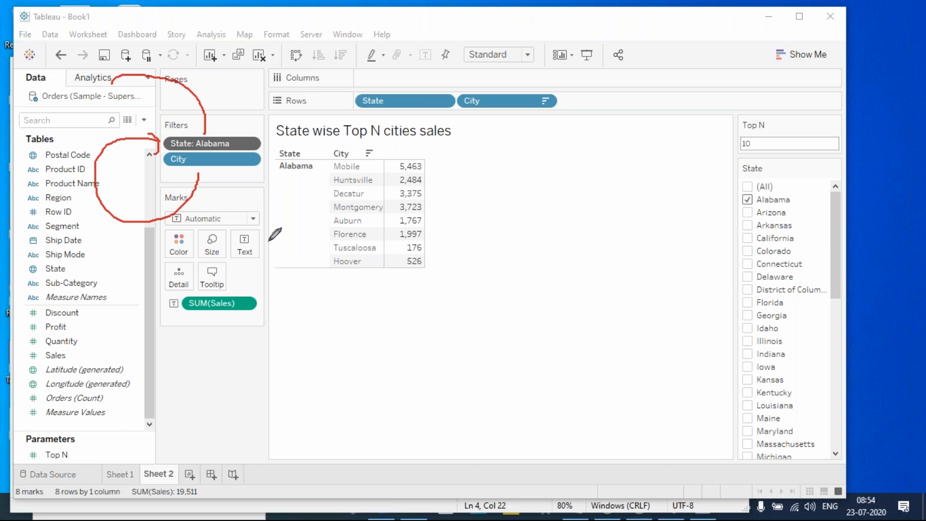
- Set Top N to 3 and switch the State filter from Alabama to Colorado
{"action": "left_click", "coordinate": [761, 147]}
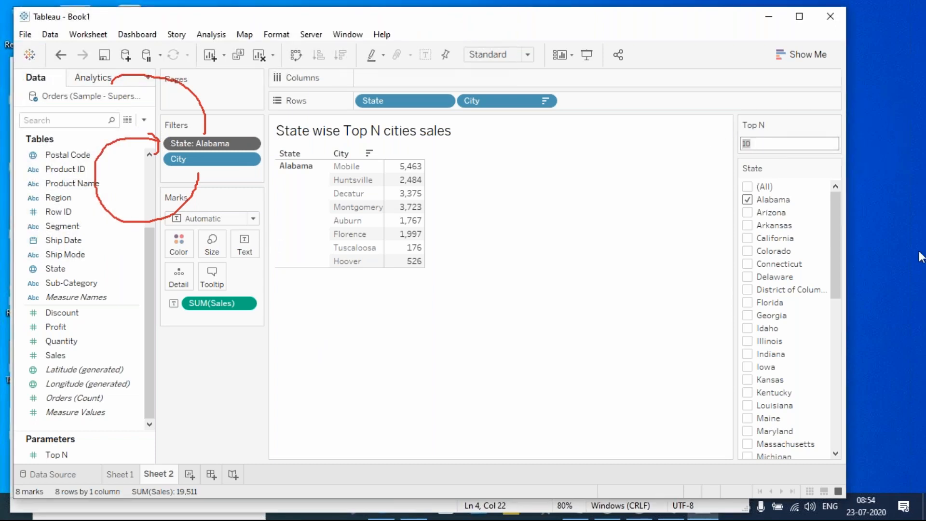
{"action": "key", "text": "Return"}
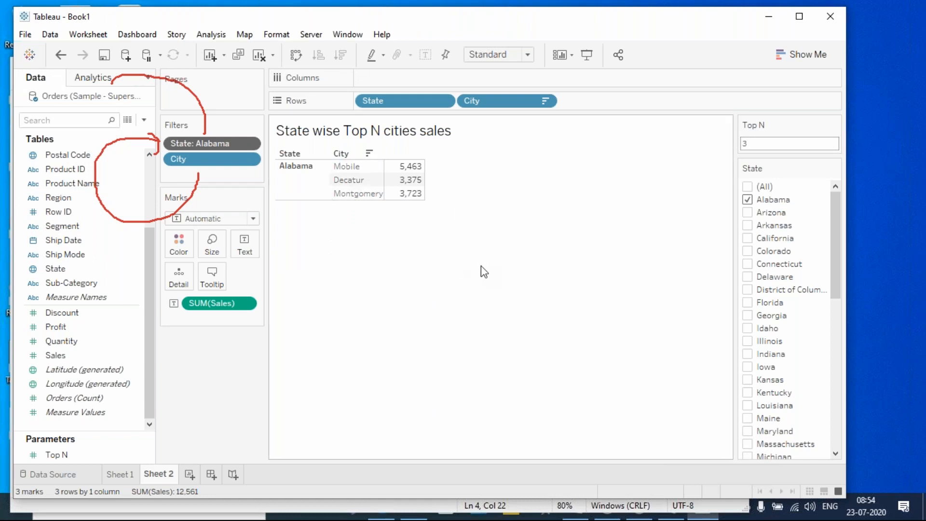
{"action": "left_click", "coordinate": [748, 200]}
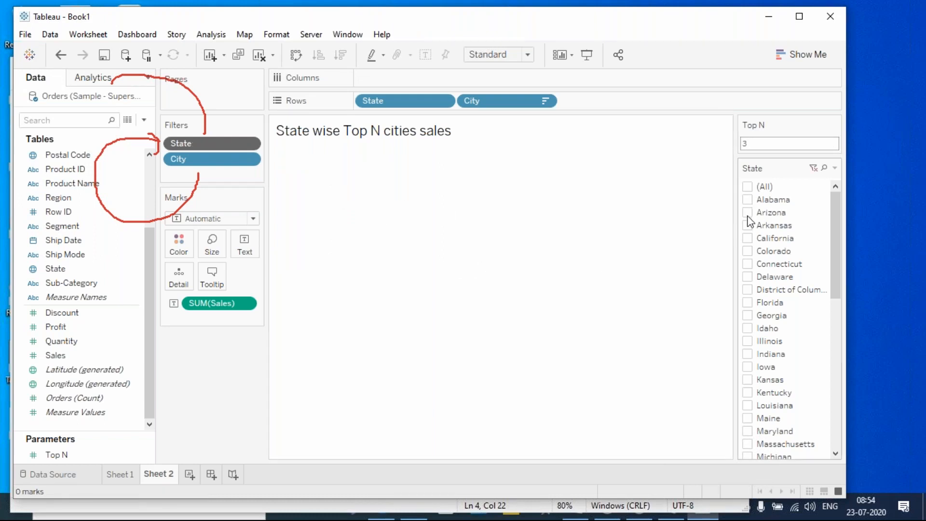
{"action": "left_click", "coordinate": [747, 213]}
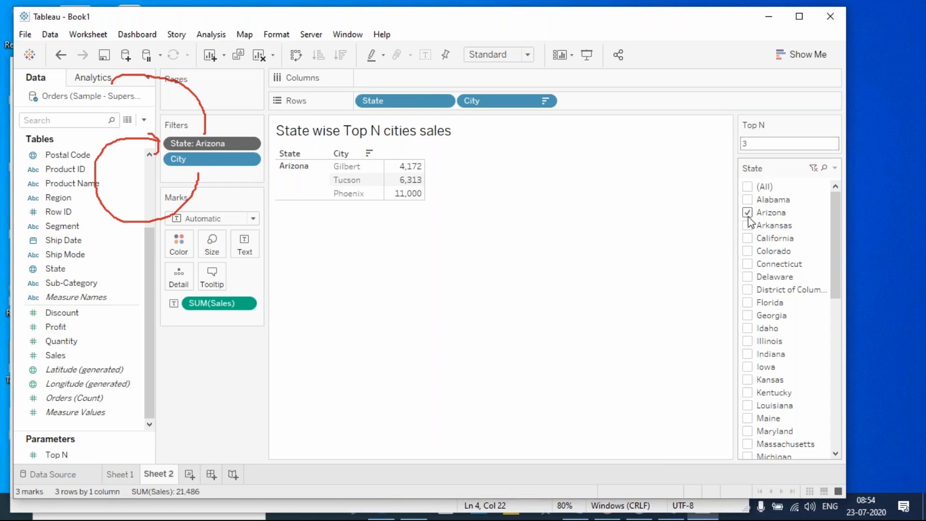
{"action": "left_click", "coordinate": [748, 215]}
{"action": "left_click", "coordinate": [748, 251]}
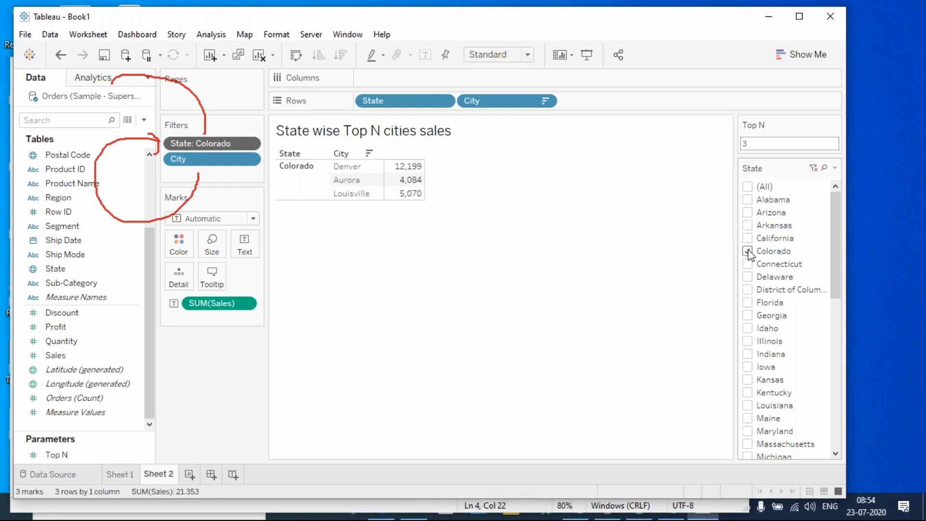
- Set Top N to 5 and put SUM(Sales) on Columns to draw bars
{"action": "left_click", "coordinate": [767, 145]}
{"action": "key", "text": "Return"}
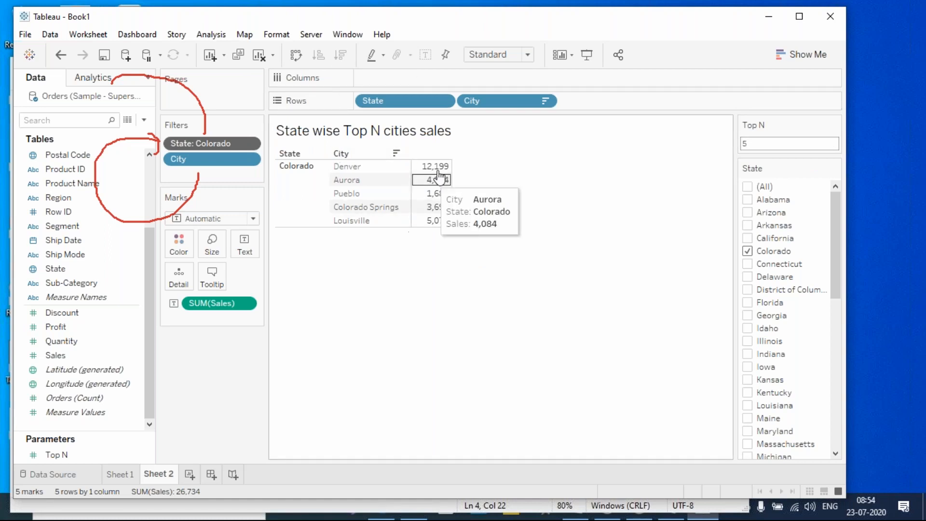
{"action": "mouse_move", "coordinate": [440, 175]}
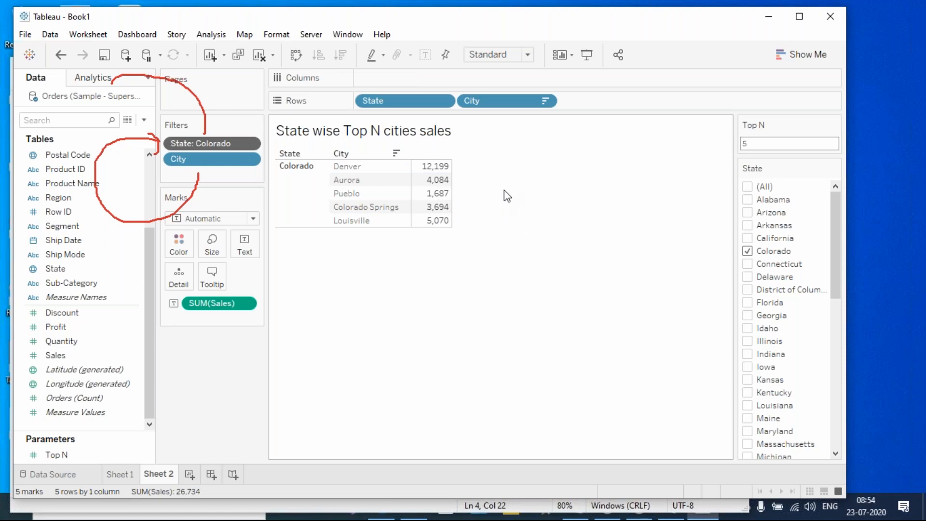
{"action": "left_click_drag", "start_coordinate": [215, 303], "coordinate": [402, 74]}
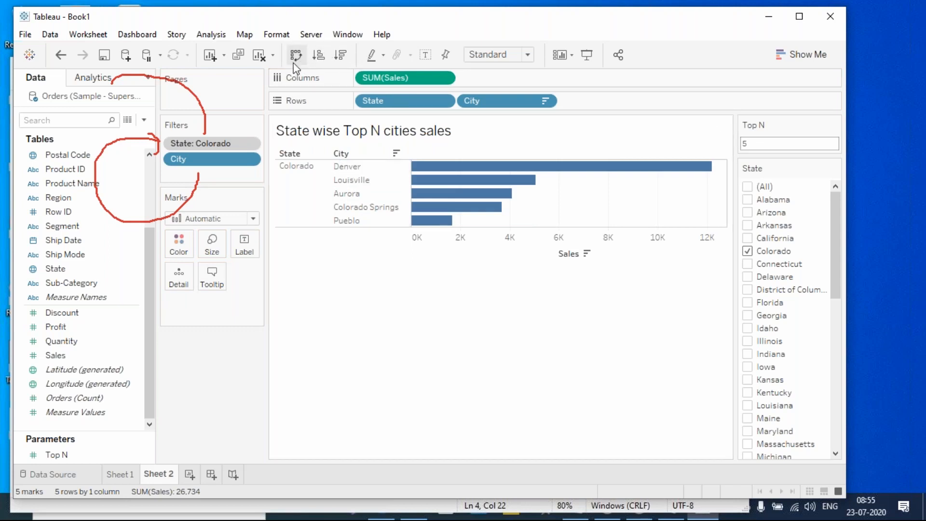
- Label the sales bars, filter State to California only, and set Top N to 10
{"action": "left_click", "coordinate": [425, 55]}
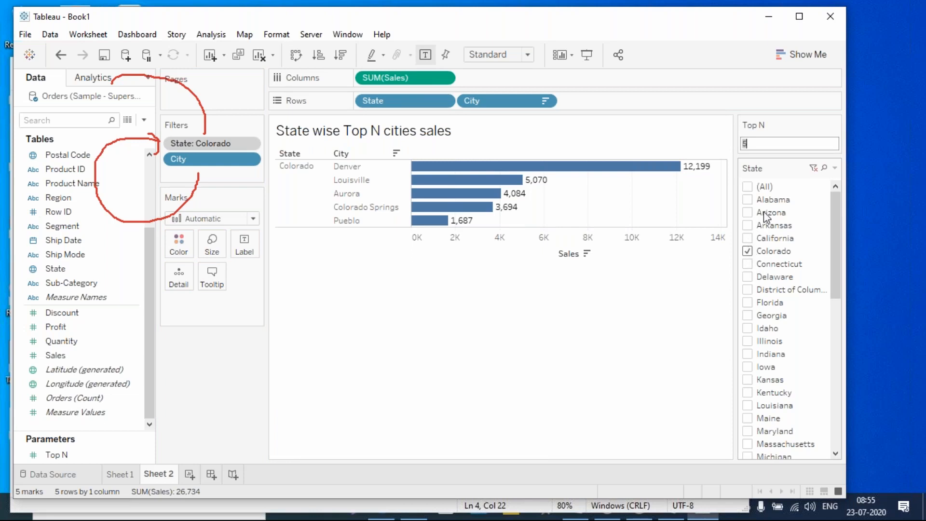
{"action": "left_click", "coordinate": [747, 238]}
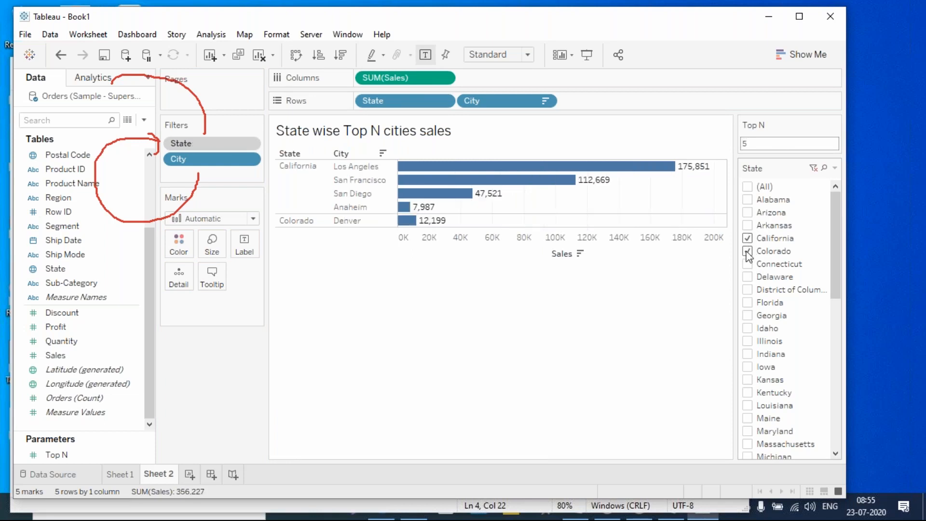
{"action": "left_click", "coordinate": [747, 251]}
{"action": "left_click", "coordinate": [778, 143]}
{"action": "type", "text": "1"}
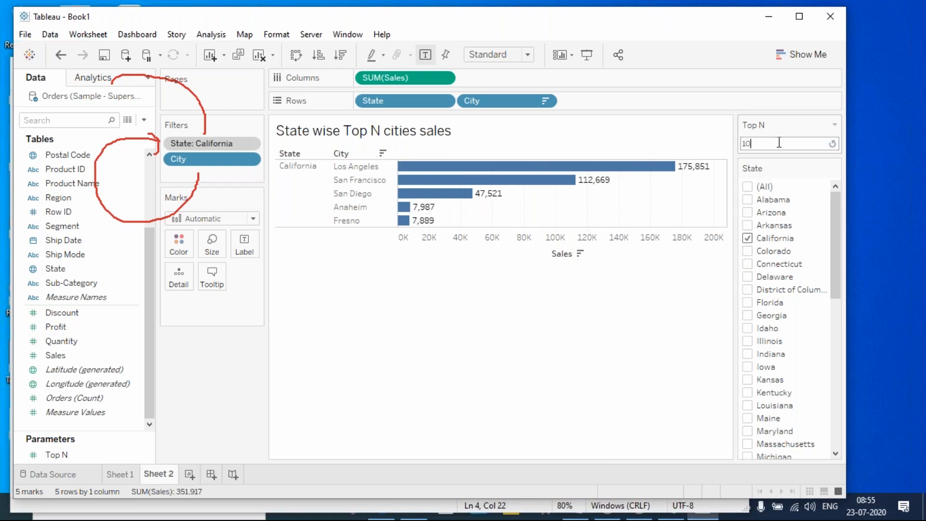
{"action": "type", "text": "0"}
{"action": "key", "text": "Return"}
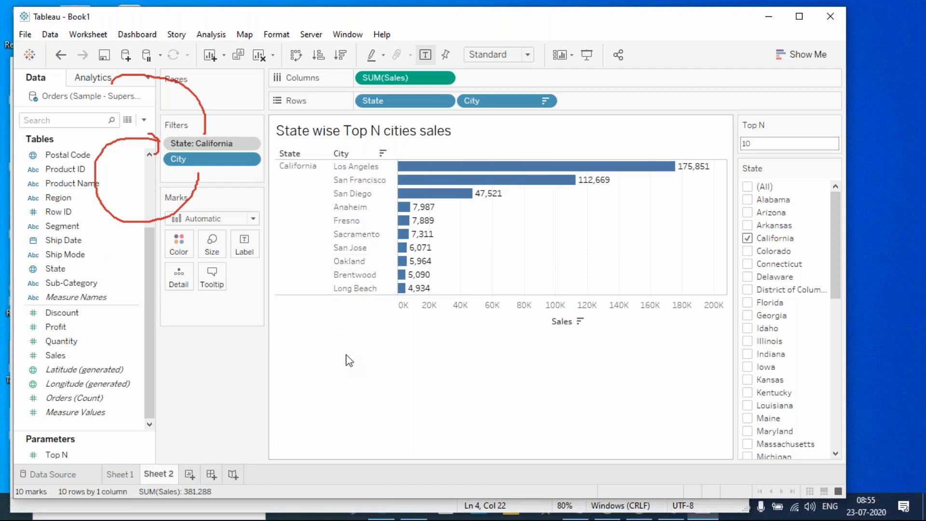
{"action": "left_click", "coordinate": [594, 9]}
{"action": "left_click", "coordinate": [606, 98]}
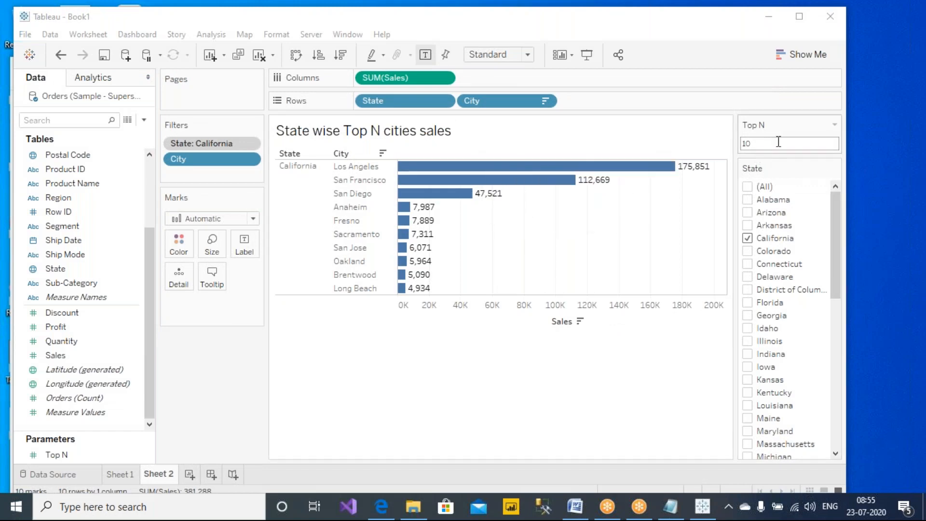
{"action": "left_click", "coordinate": [593, 39]}
{"action": "mouse_move", "coordinate": [783, 113]}
{"action": "left_mouse_down"}
{"action": "mouse_move", "coordinate": [712, 143]}
{"action": "mouse_move", "coordinate": [800, 128]}
{"action": "mouse_move", "coordinate": [765, 107]}
{"action": "left_mouse_up"}
- Briefly add Alabama to Sheet 2's State filter, then remove it so only California remains
{"action": "left_click", "coordinate": [589, 38]}
{"action": "mouse_move", "coordinate": [838, 231]}
{"action": "left_mouse_down"}
{"action": "mouse_move", "coordinate": [718, 247]}
{"action": "mouse_move", "coordinate": [831, 249]}
{"action": "mouse_move", "coordinate": [839, 228]}
{"action": "left_mouse_up"}
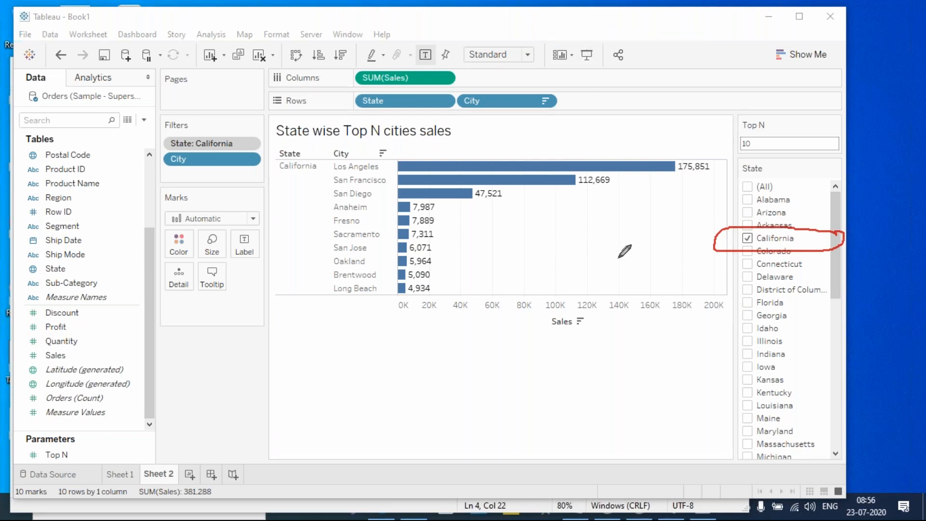
{"action": "left_click", "coordinate": [750, 202]}
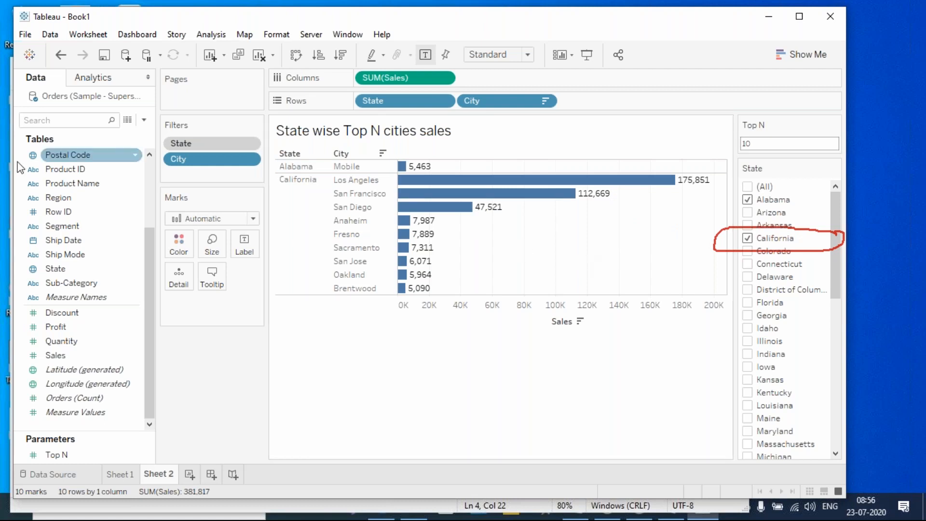
{"action": "left_click", "coordinate": [143, 120]}
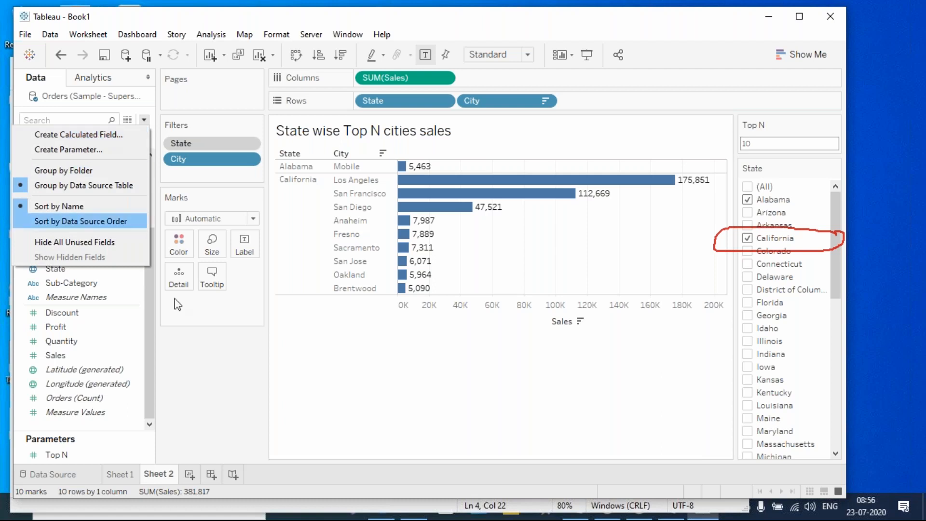
{"action": "left_click", "coordinate": [213, 383]}
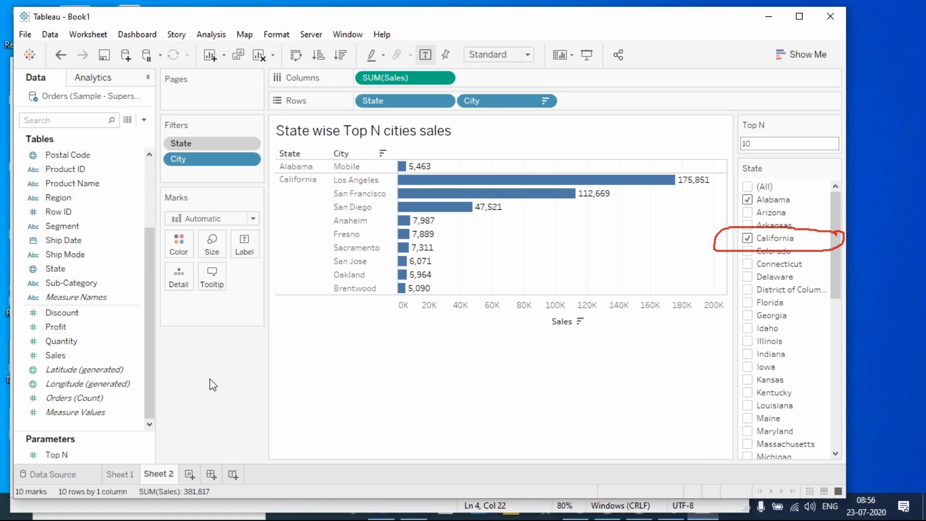
{"action": "left_click", "coordinate": [747, 200]}
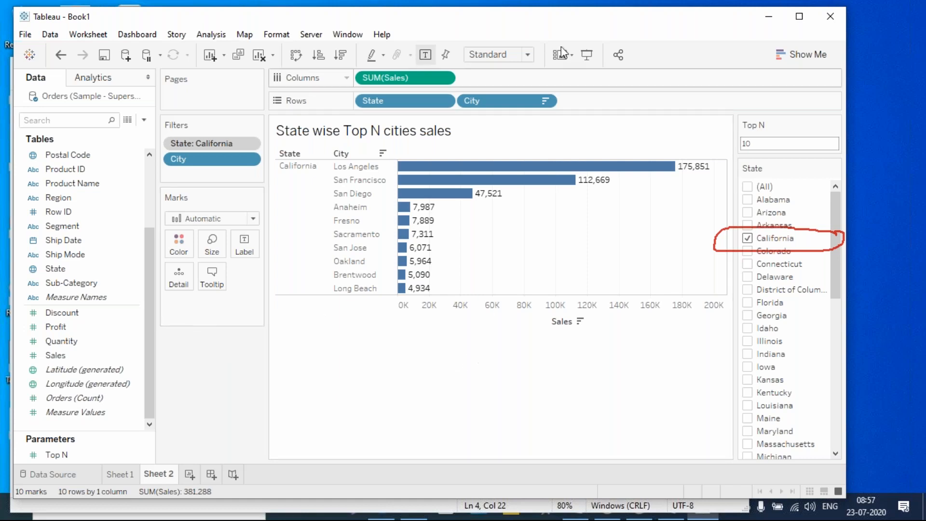
- Return to the Tableau workbook and add a new blank worksheet, Sheet 3
{"action": "left_click", "coordinate": [587, 6]}
{"action": "left_click", "coordinate": [608, 93]}
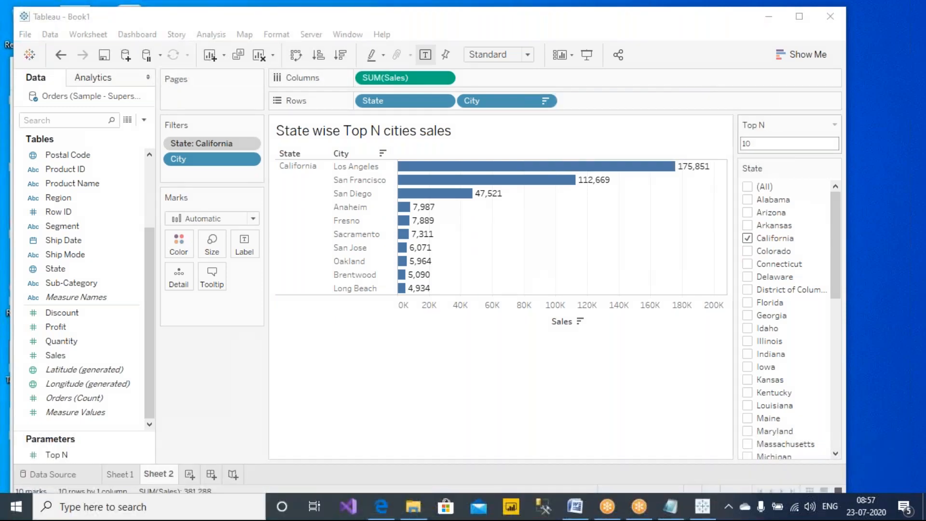
{"action": "left_click", "coordinate": [485, 384]}
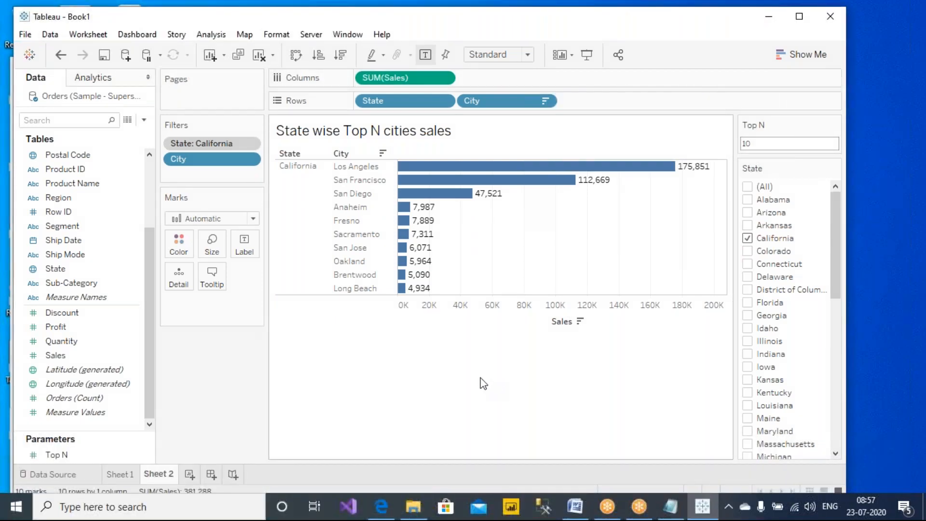
{"action": "left_click", "coordinate": [190, 475]}
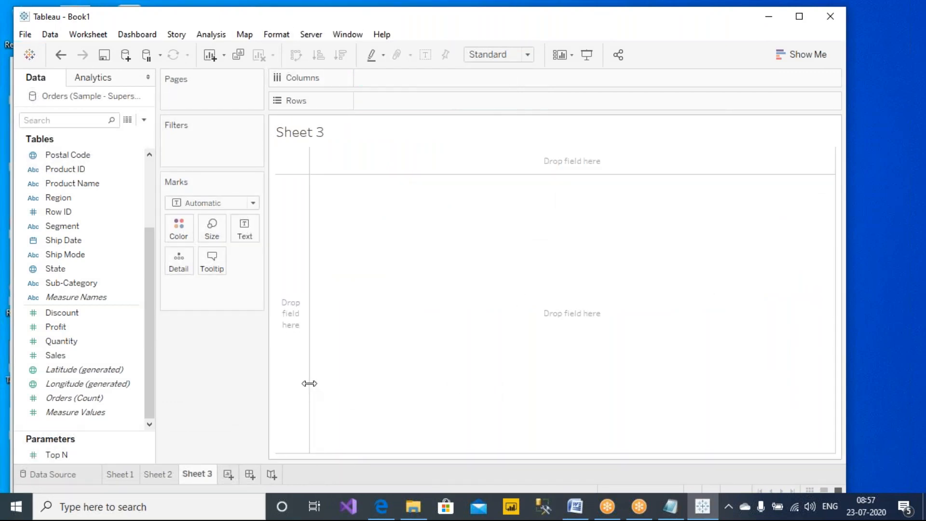
- Place Category and then Sub-Category on the Rows shelf of Sheet 3
{"action": "mouse_move", "coordinate": [146, 284]}
{"action": "left_mouse_down"}
{"action": "mouse_move", "coordinate": [150, 213]}
{"action": "mouse_move", "coordinate": [147, 287]}
{"action": "left_mouse_up"}
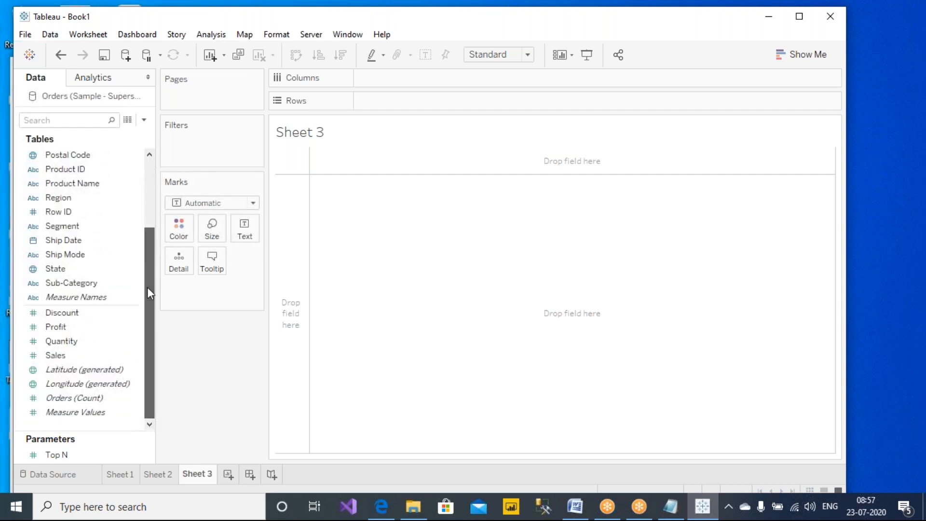
{"action": "scroll", "coordinate": [135, 278], "scroll_direction": "up", "scroll_amount": 3}
{"action": "left_click_drag", "start_coordinate": [86, 156], "coordinate": [470, 116]}
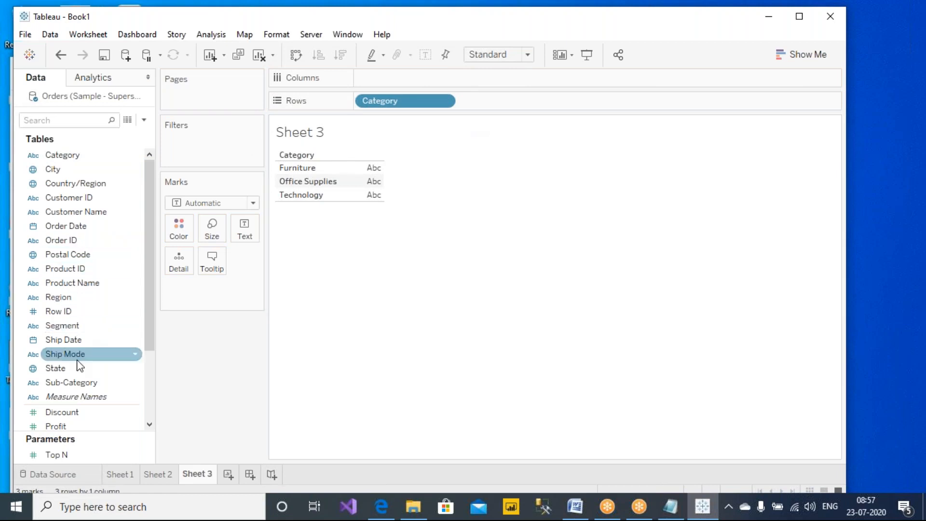
{"action": "scroll", "coordinate": [84, 348], "scroll_direction": "down", "scroll_amount": 2}
{"action": "left_click_drag", "start_coordinate": [77, 297], "coordinate": [531, 102]}
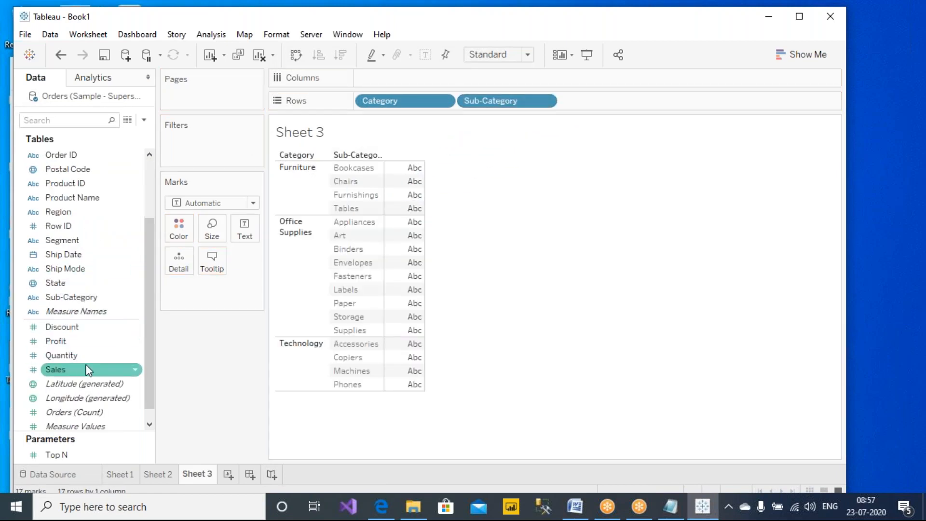
- Chart Sales, Profit and Quantity as bars on Columns and show mark labels
{"action": "left_click_drag", "start_coordinate": [84, 372], "coordinate": [386, 78]}
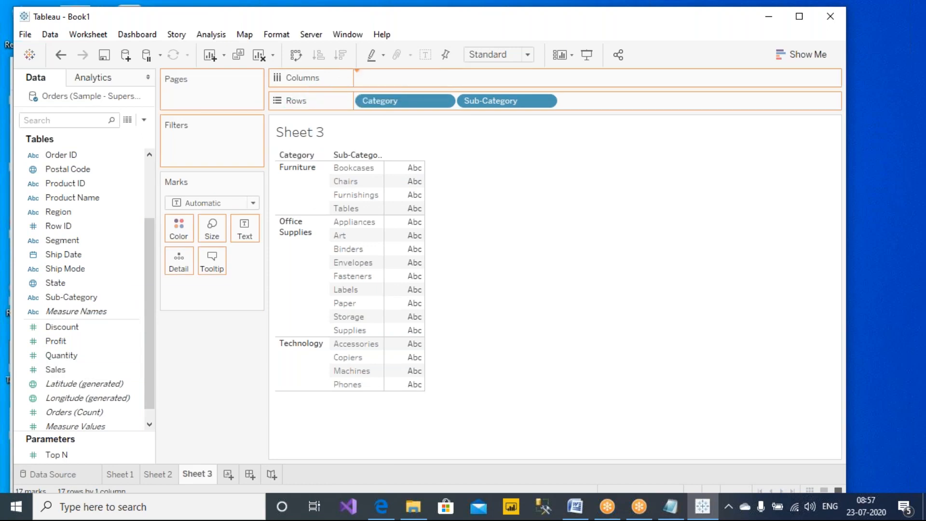
{"action": "left_click_drag", "start_coordinate": [55, 341], "coordinate": [600, 77]}
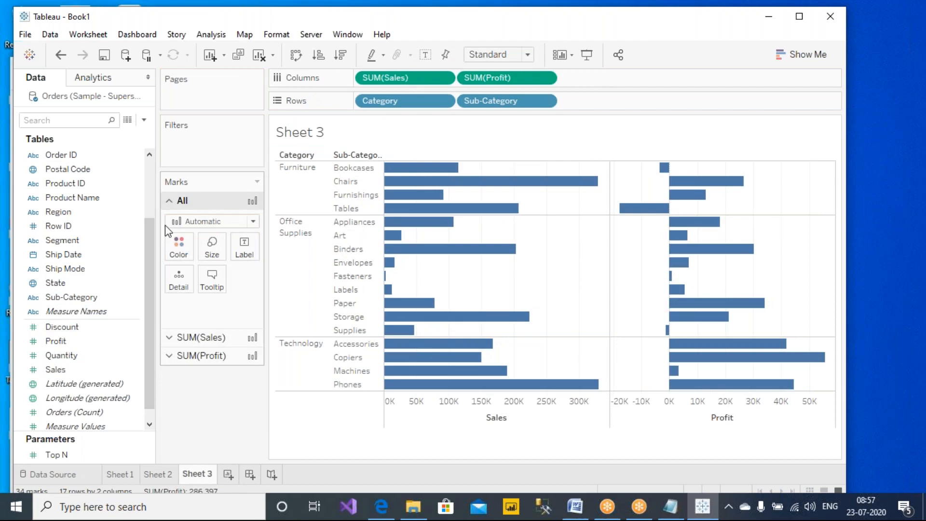
{"action": "left_click_drag", "start_coordinate": [124, 355], "coordinate": [643, 80]}
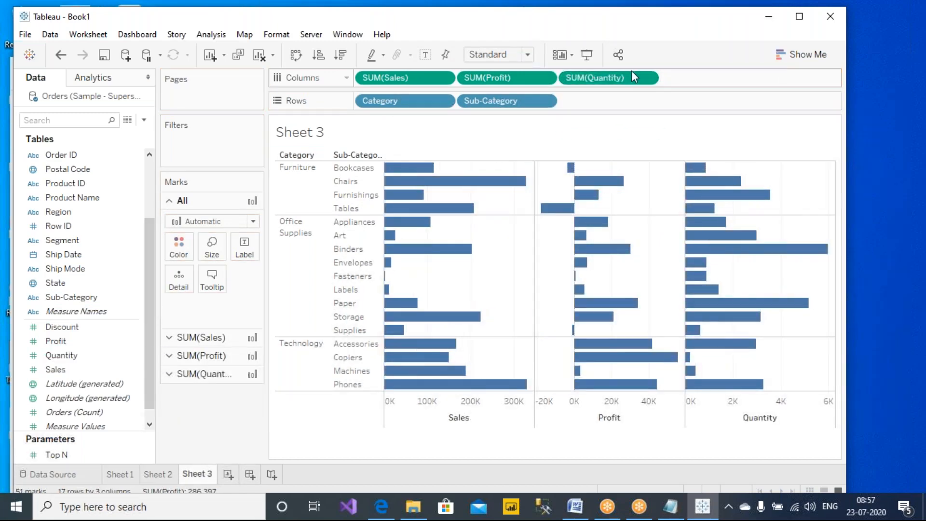
{"action": "left_click", "coordinate": [425, 54]}
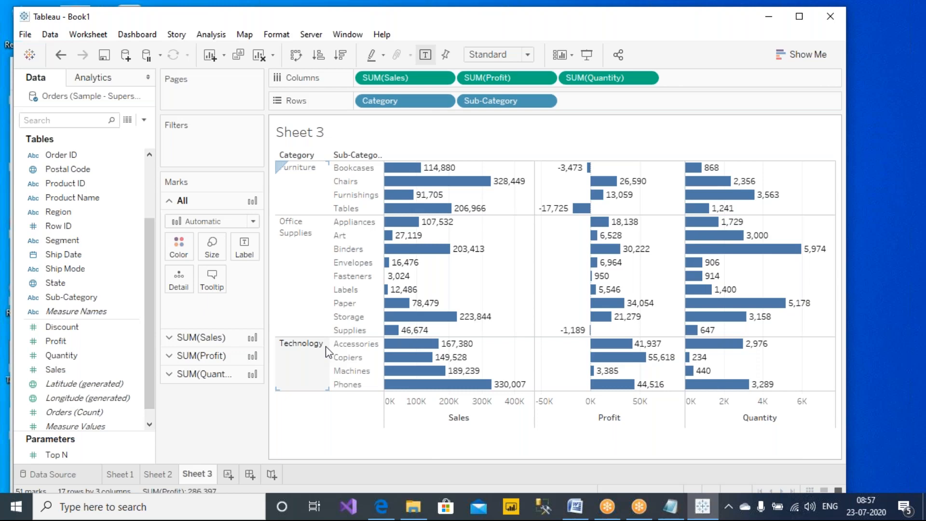
- Title Sheet 3 'Show only one Region at a time, based on user selection.' in bold
{"action": "double_click", "coordinate": [374, 130]}
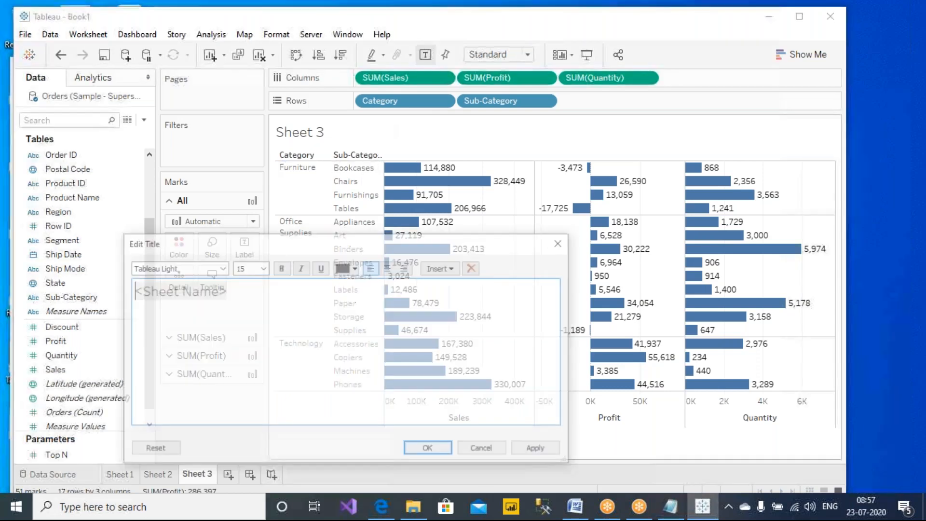
{"action": "type", "text": "Show only one Regio"}
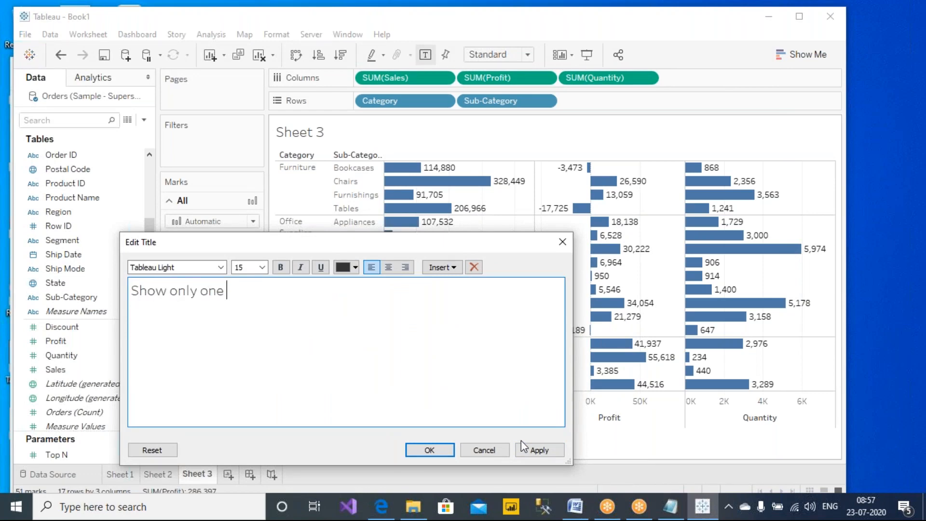
{"action": "type", "text": "at a"}
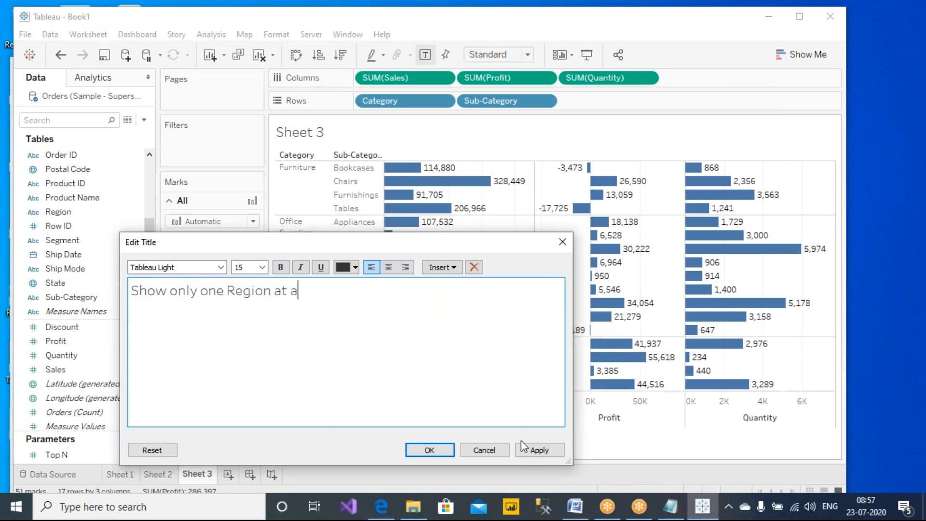
{"action": "type", "text": " time, based on user selection."}
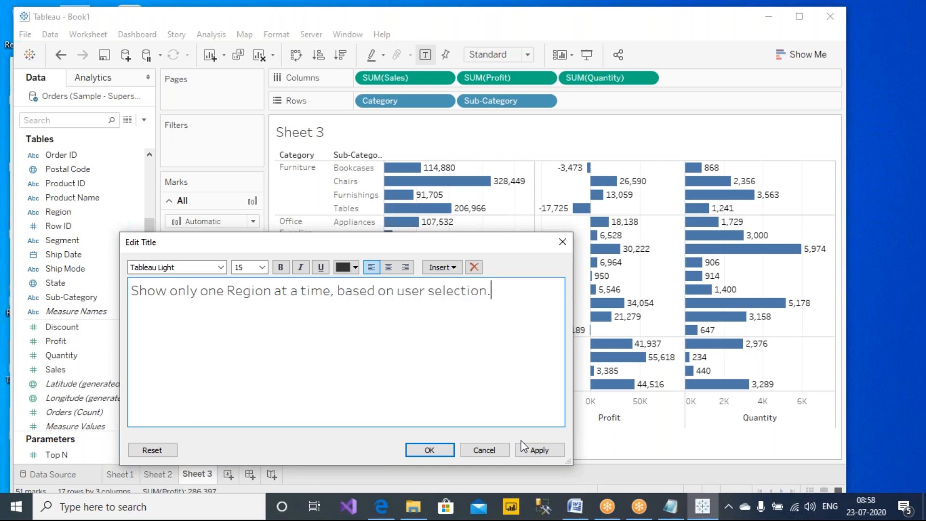
{"action": "key", "text": "ctrl+a"}
{"action": "key", "text": "ctrl+b"}
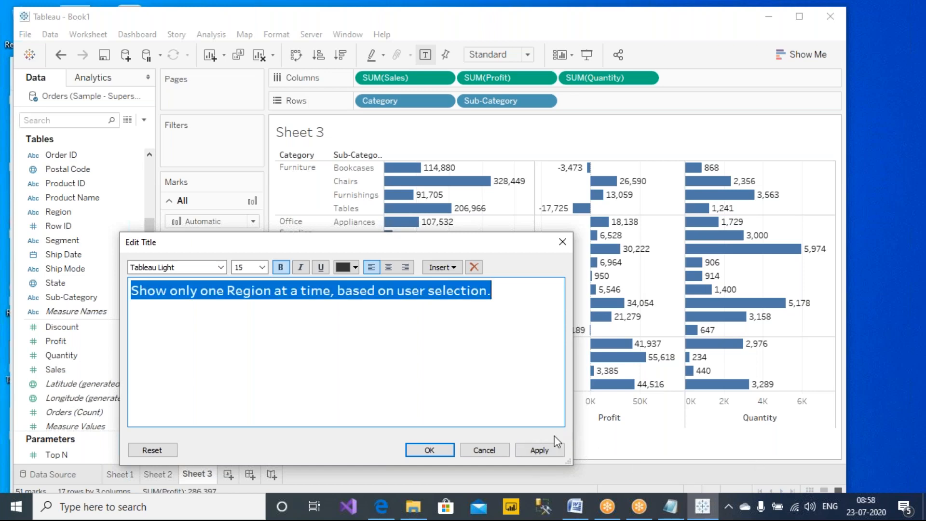
{"action": "left_click", "coordinate": [539, 449]}
{"action": "left_click", "coordinate": [417, 450]}
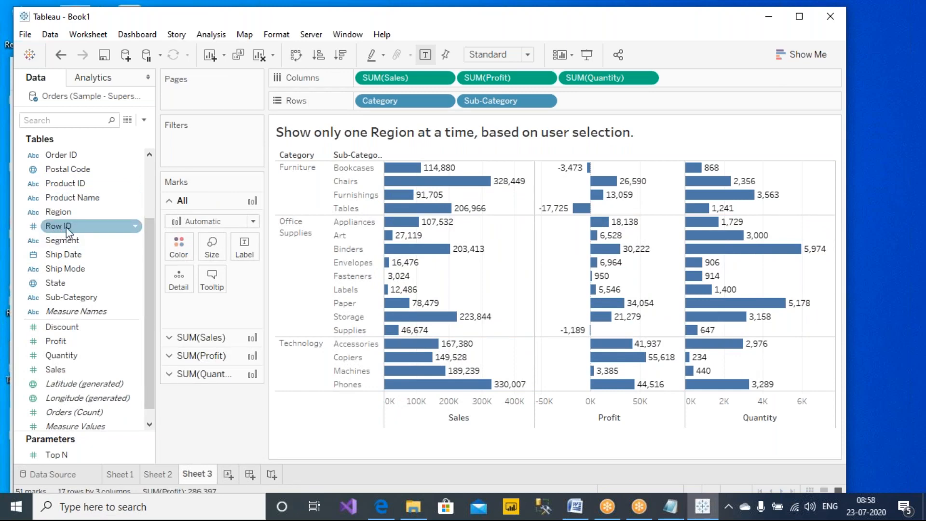
- Filter Sheet 3 by Region with all four regions included, and show the Region filter card
{"action": "left_click_drag", "start_coordinate": [57, 217], "coordinate": [188, 151]}
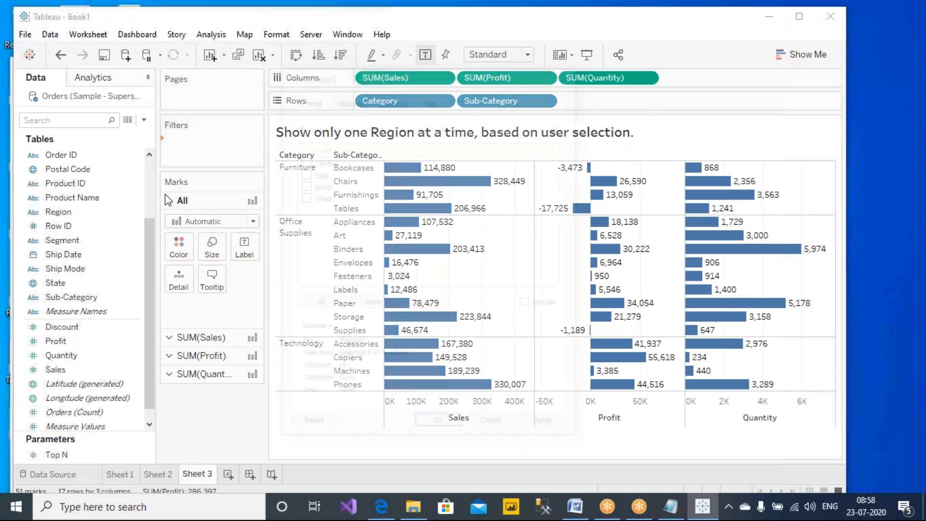
{"action": "left_click", "coordinate": [313, 306]}
{"action": "left_click", "coordinate": [551, 429]}
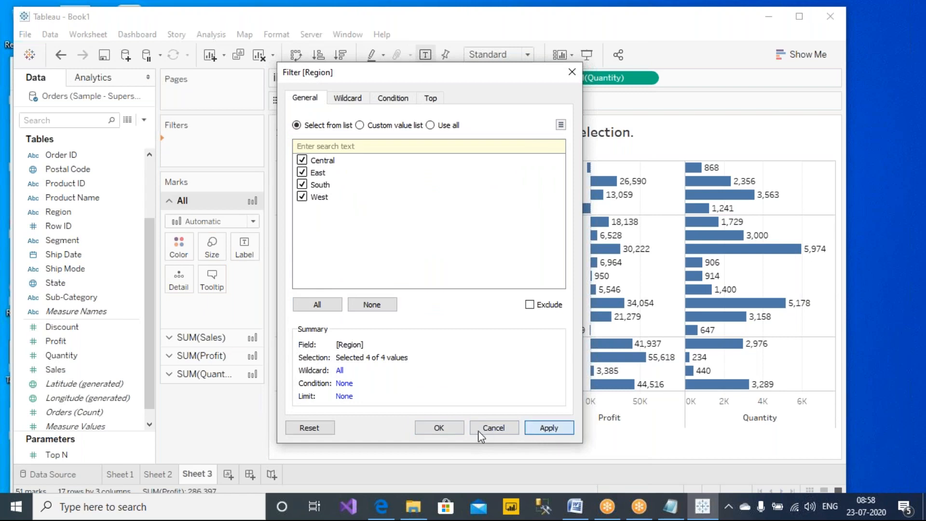
{"action": "left_click", "coordinate": [439, 428]}
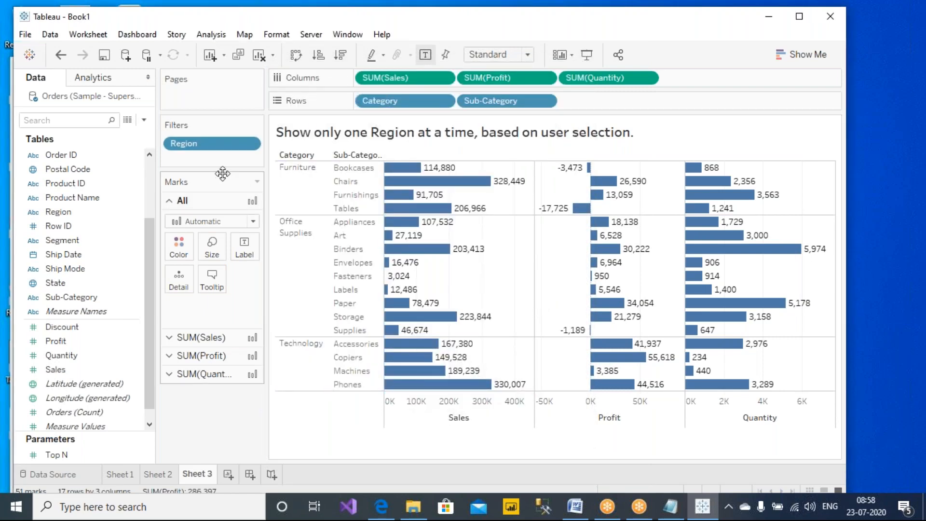
{"action": "right_click", "coordinate": [220, 147]}
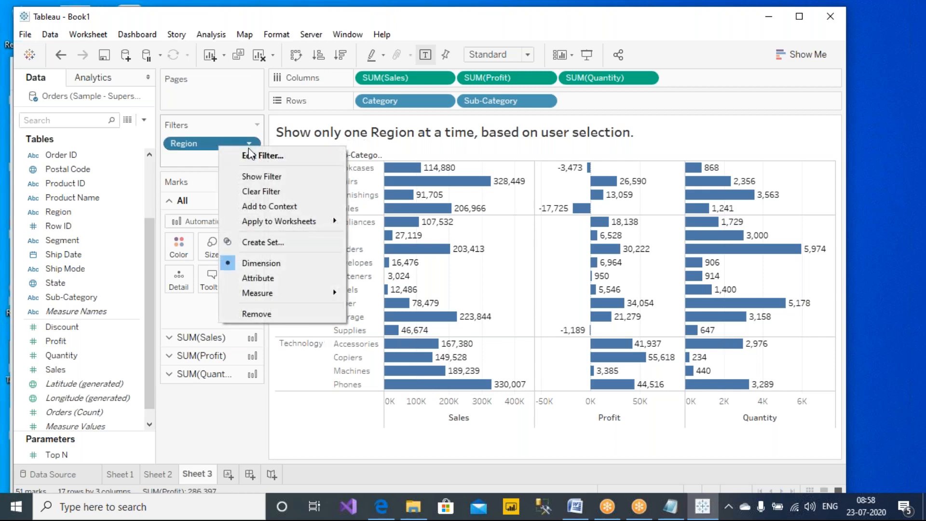
{"action": "left_click", "coordinate": [271, 178]}
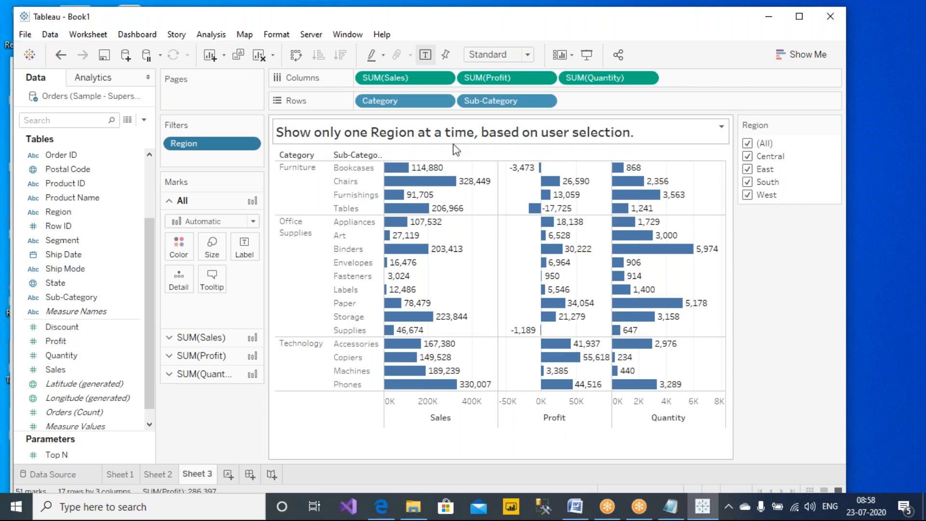
{"action": "left_click", "coordinate": [747, 196]}
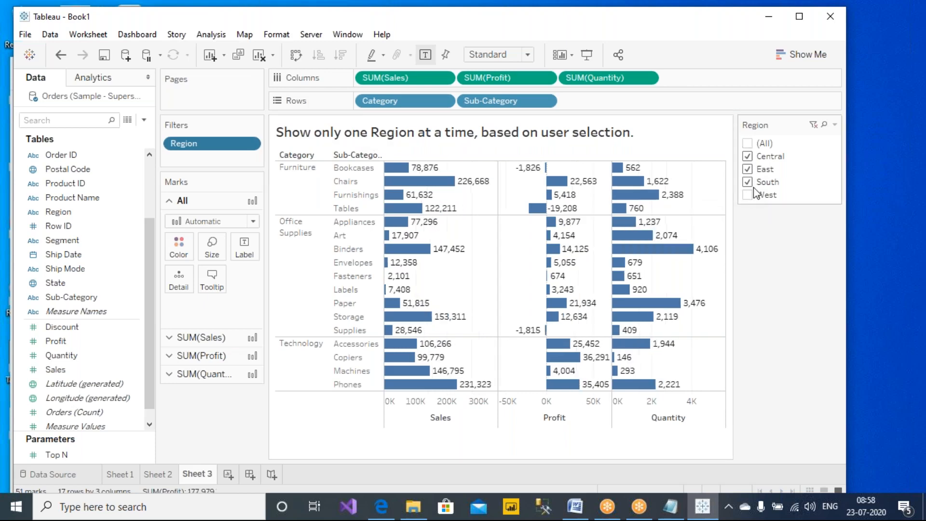
{"action": "left_click", "coordinate": [748, 196]}
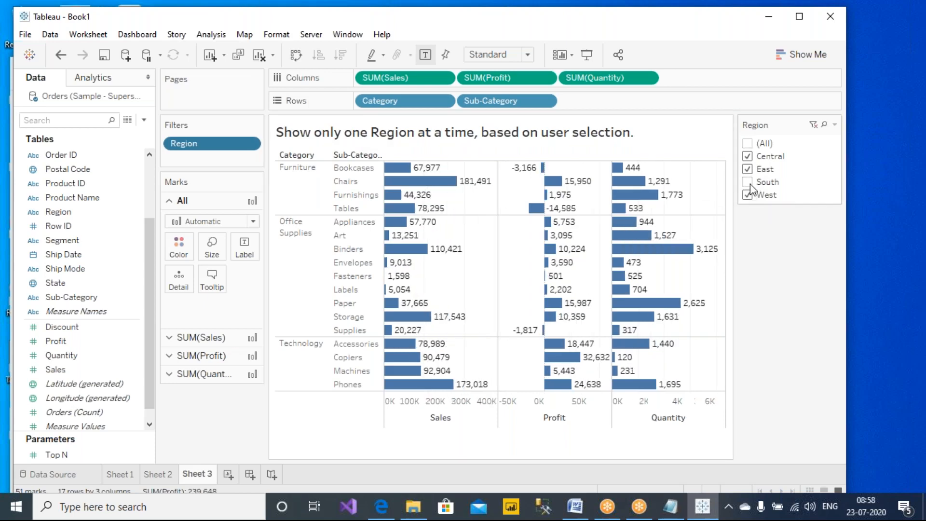
{"action": "left_click", "coordinate": [748, 196]}
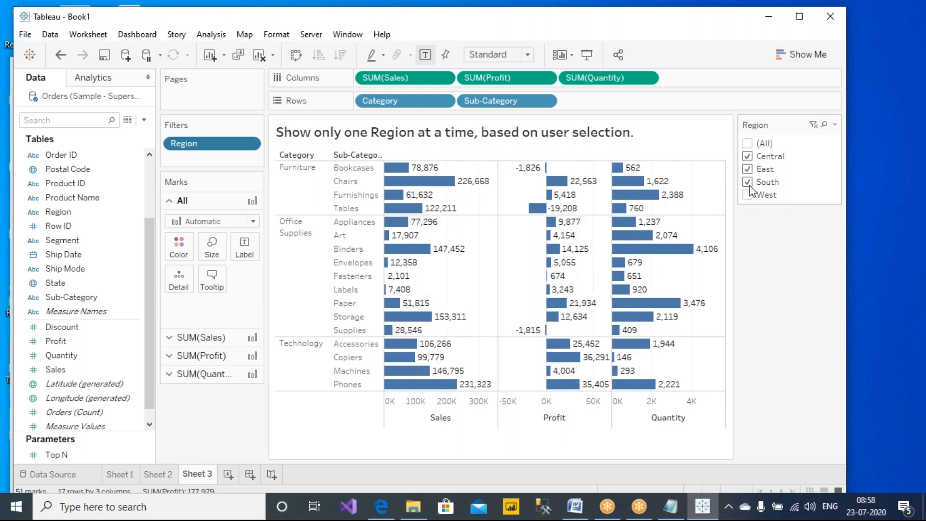
{"action": "left_click", "coordinate": [747, 182]}
{"action": "left_click", "coordinate": [748, 195]}
{"action": "left_click", "coordinate": [749, 183]}
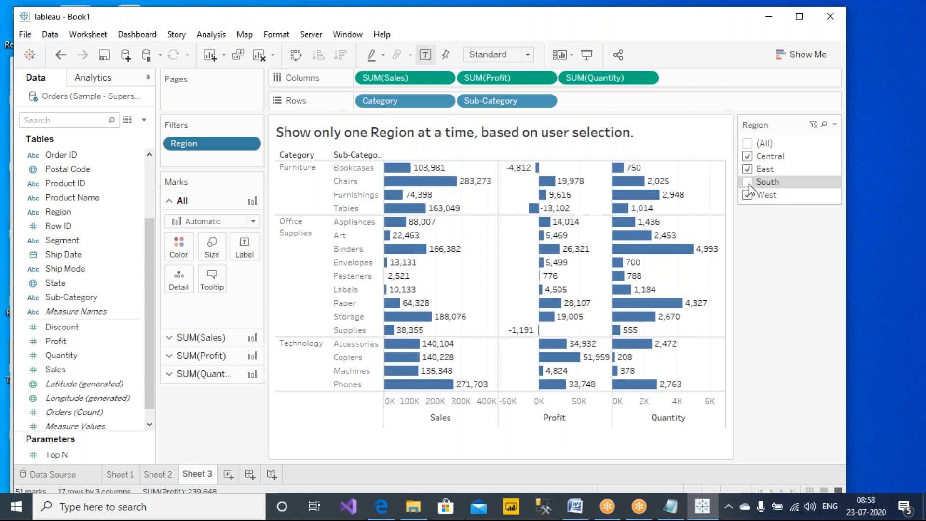
{"action": "left_click", "coordinate": [836, 124]}
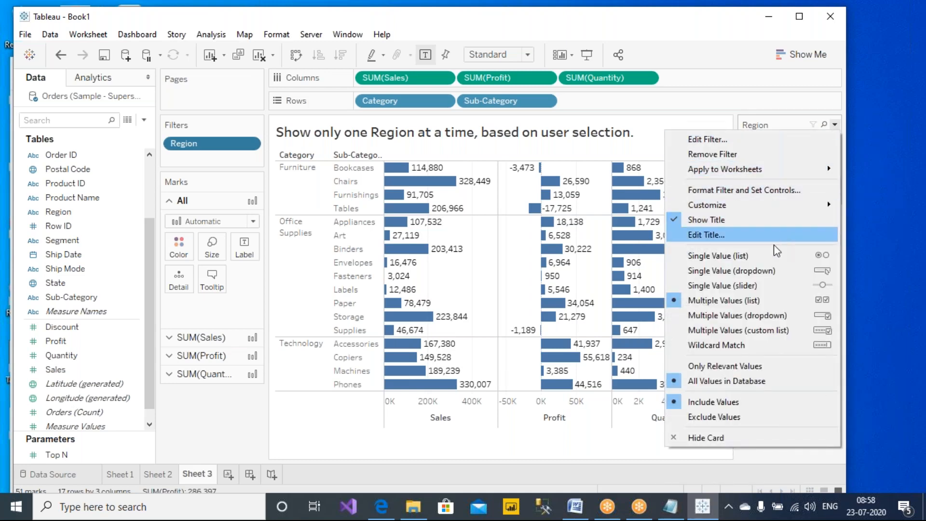
- Make the Region card Single Value (list), preview Central, East, South and West, then choose (All)
{"action": "left_click", "coordinate": [753, 259]}
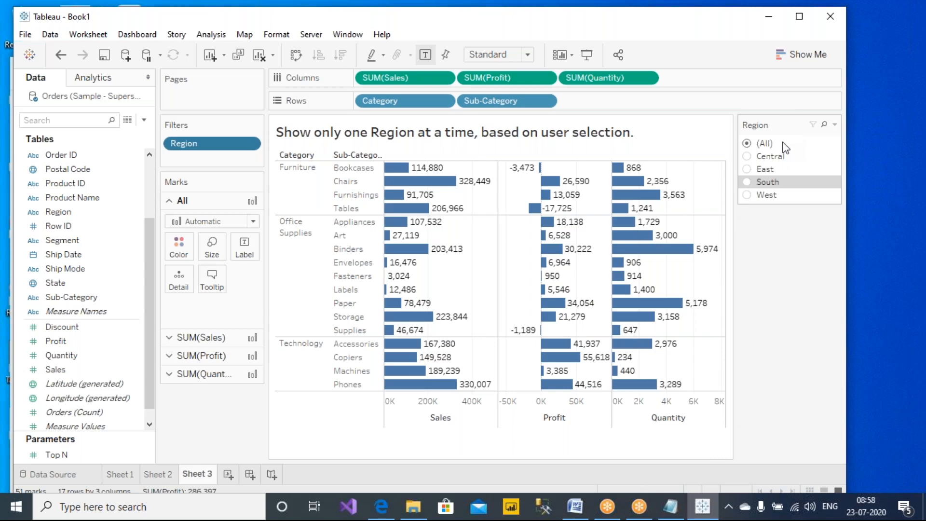
{"action": "left_click", "coordinate": [748, 159]}
{"action": "left_click", "coordinate": [748, 171]}
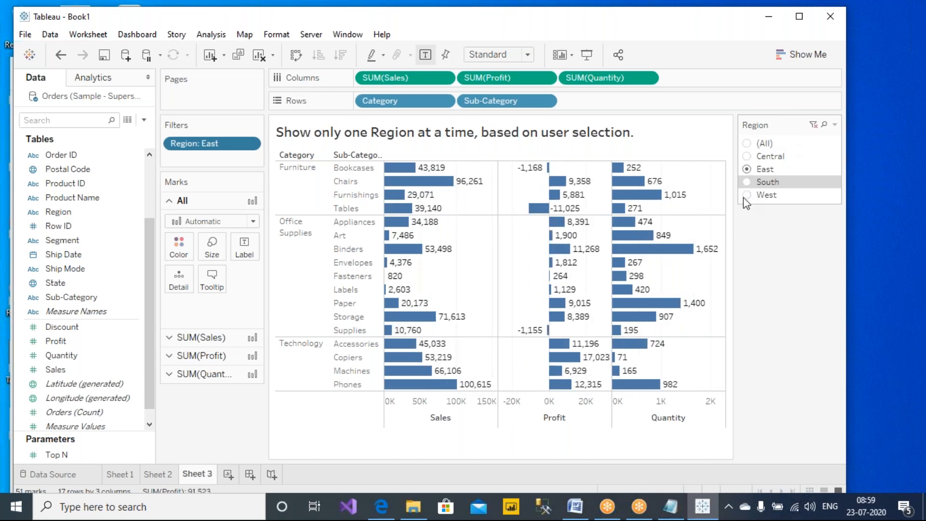
{"action": "left_click", "coordinate": [747, 183]}
{"action": "left_click", "coordinate": [749, 194]}
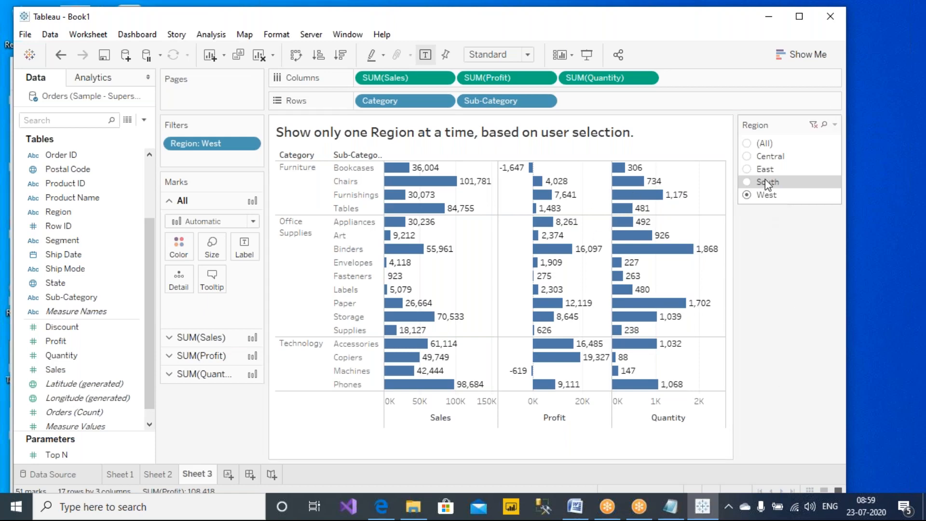
{"action": "left_click", "coordinate": [747, 144]}
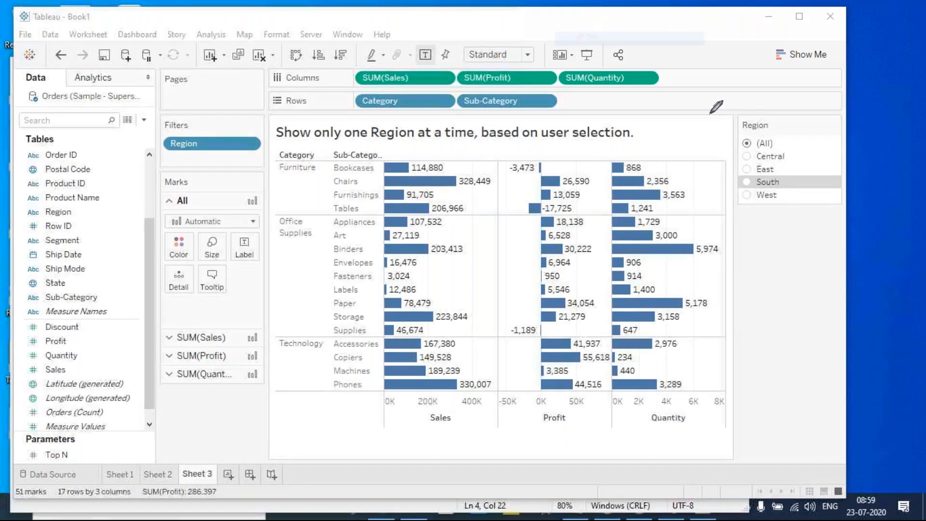
- Open the Region filter card's options menu, close it, then reopen it to review settings
{"action": "mouse_move", "coordinate": [783, 133]}
{"action": "left_mouse_down"}
{"action": "mouse_move", "coordinate": [734, 126]}
{"action": "mouse_move", "coordinate": [753, 148]}
{"action": "mouse_move", "coordinate": [791, 137]}
{"action": "left_mouse_up"}
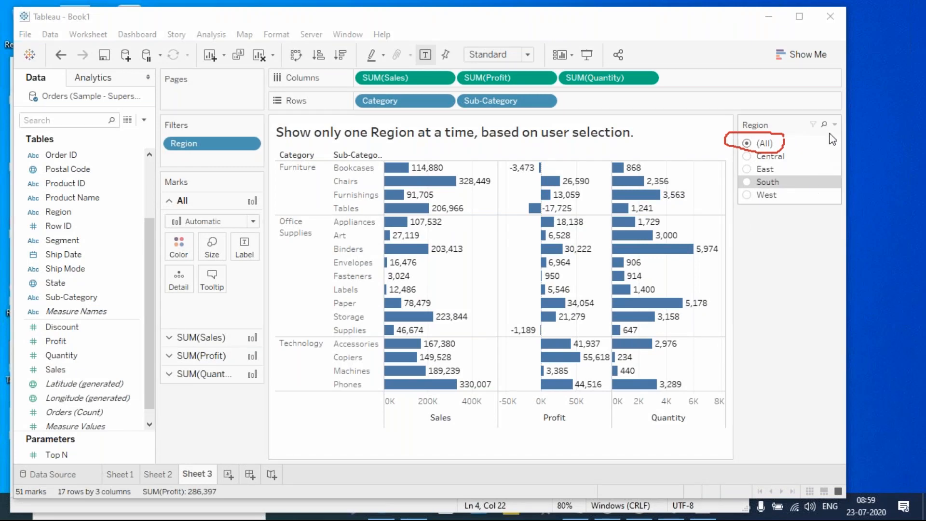
{"action": "left_click", "coordinate": [836, 123]}
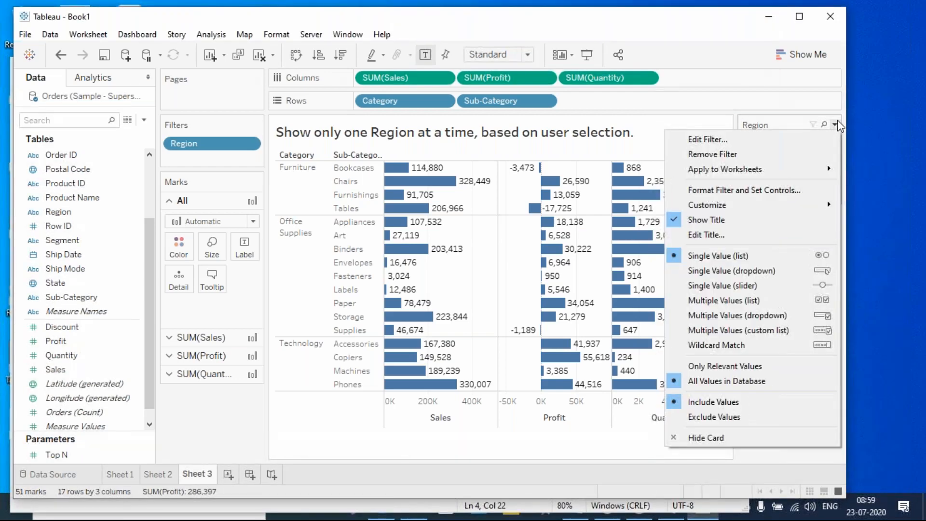
{"action": "left_click", "coordinate": [675, 54]}
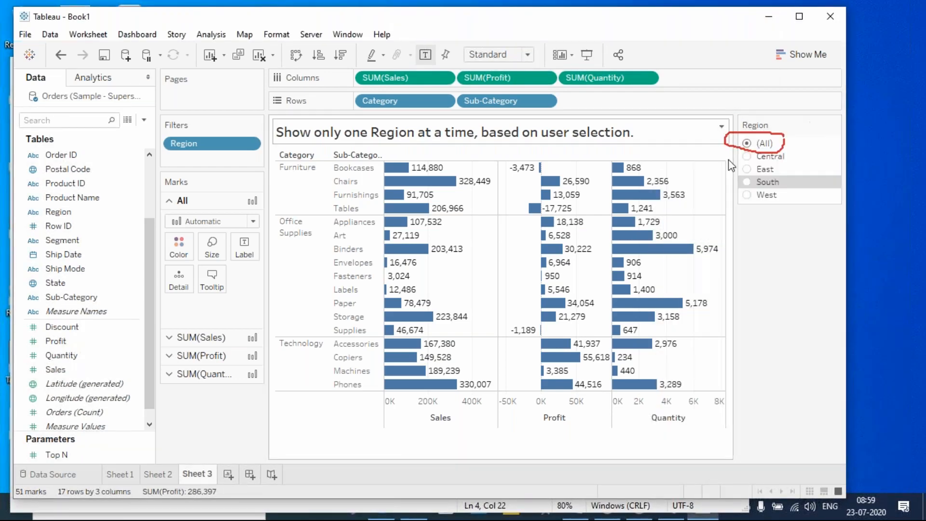
{"action": "left_click", "coordinate": [579, 10]}
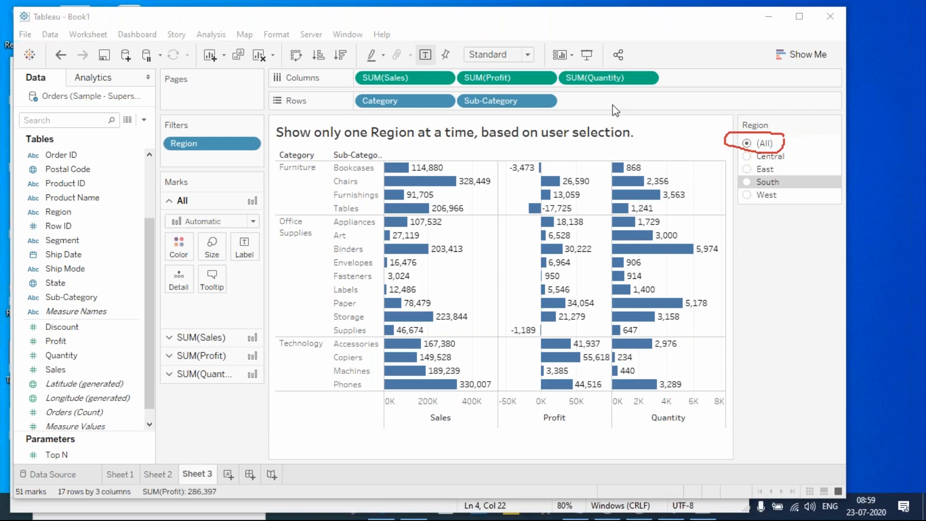
{"action": "left_click", "coordinate": [768, 276]}
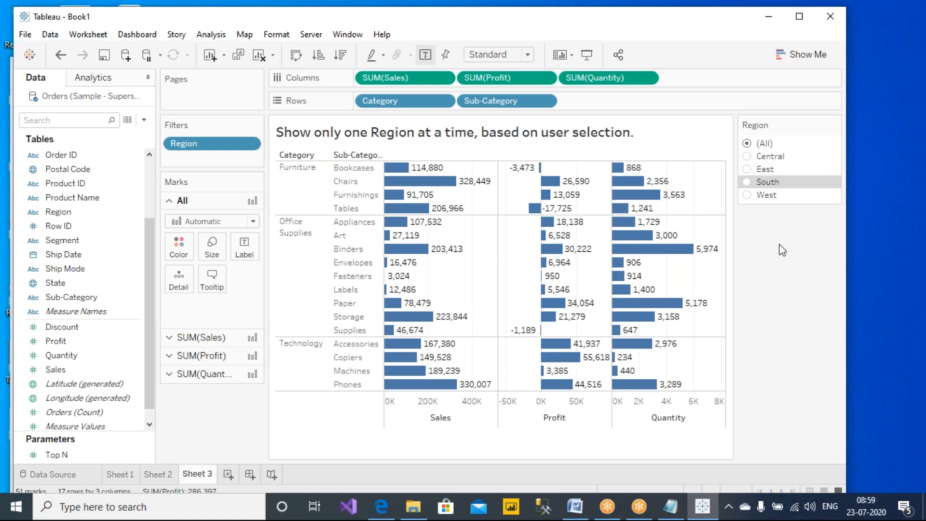
{"action": "left_click", "coordinate": [835, 126]}
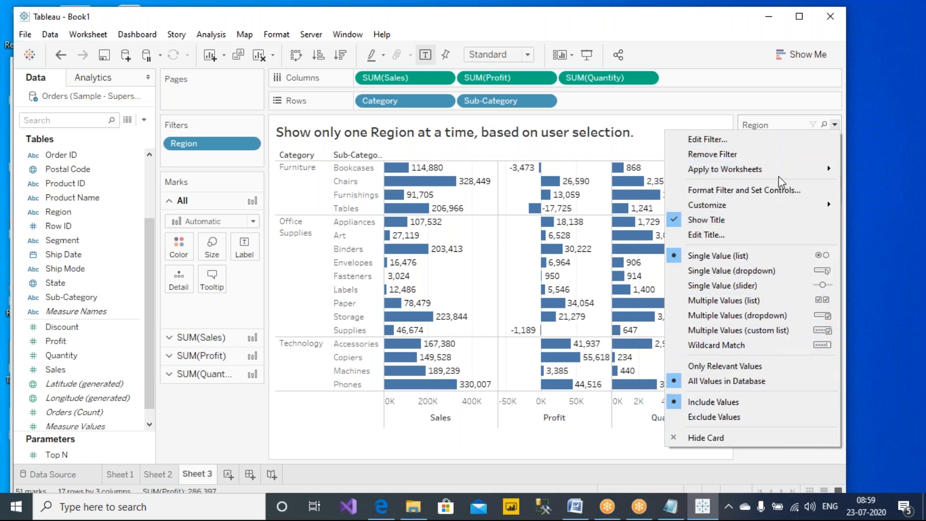
- Confirm Apply to Worksheets is set to Only This Worksheet, then dismiss the Region menu
{"action": "mouse_move", "coordinate": [781, 174]}
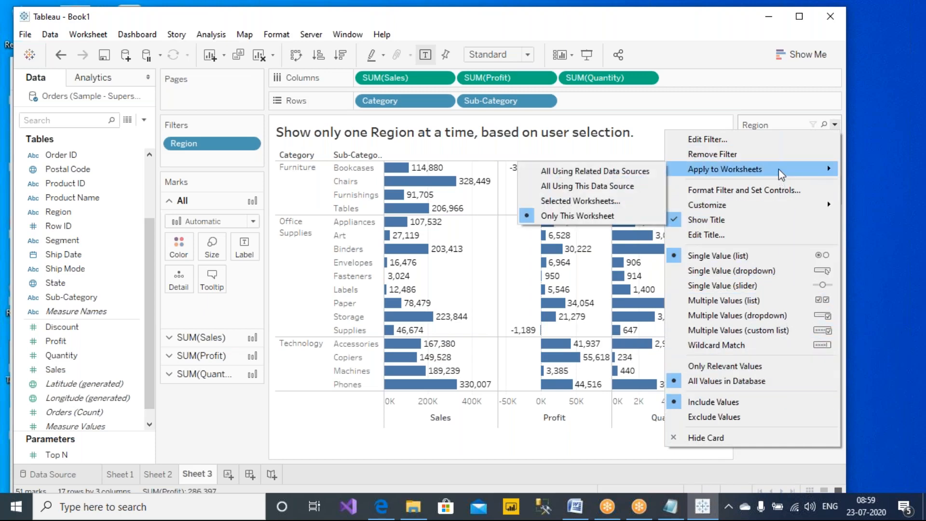
{"action": "left_click", "coordinate": [500, 27]}
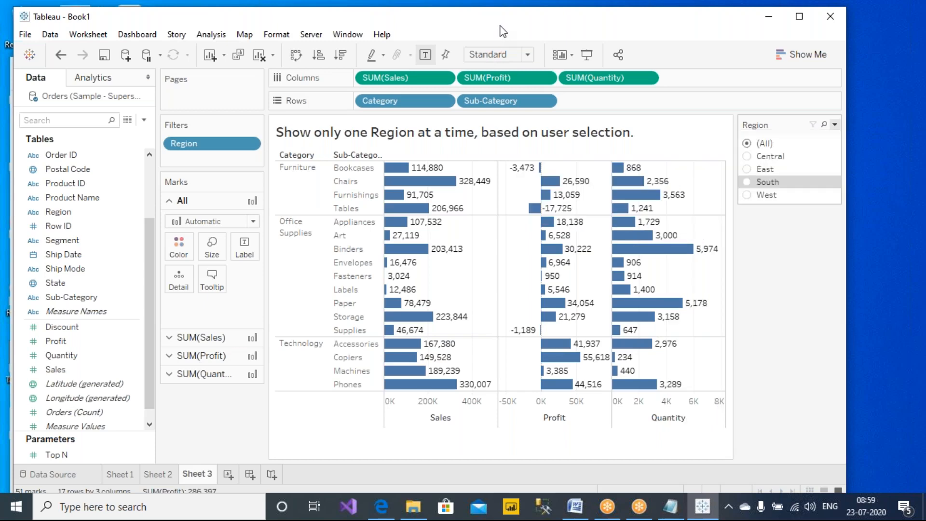
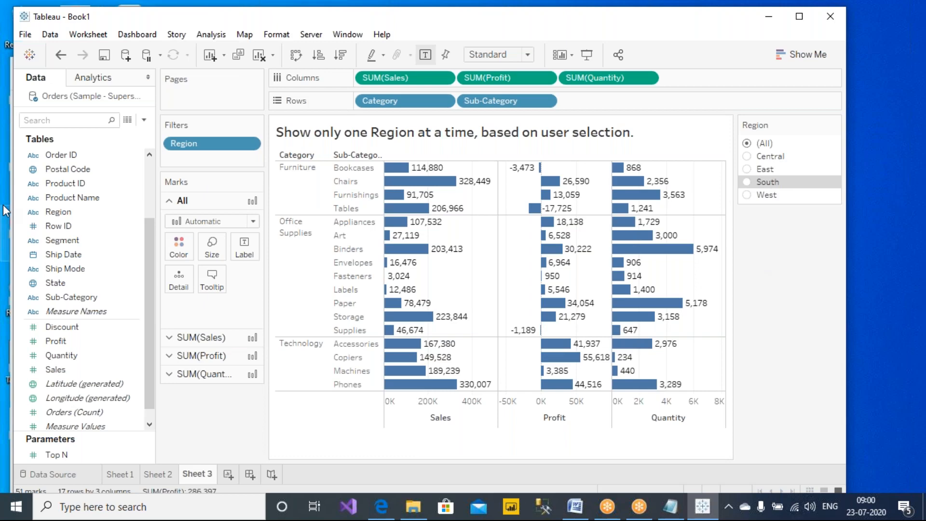
- Create a String parameter named Select_Region with West as its current value
{"action": "scroll", "coordinate": [123, 221], "scroll_direction": "up", "scroll_amount": 2}
{"action": "left_click", "coordinate": [148, 123]}
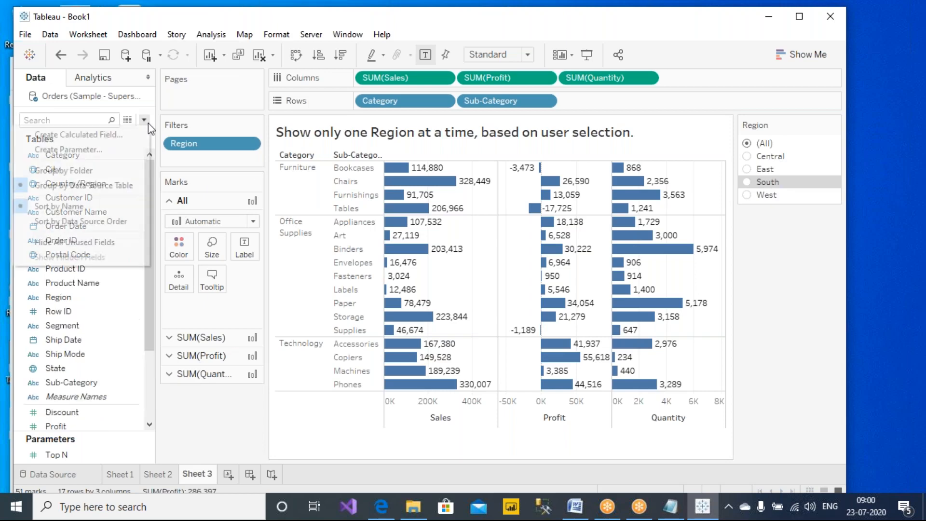
{"action": "left_click", "coordinate": [89, 153]}
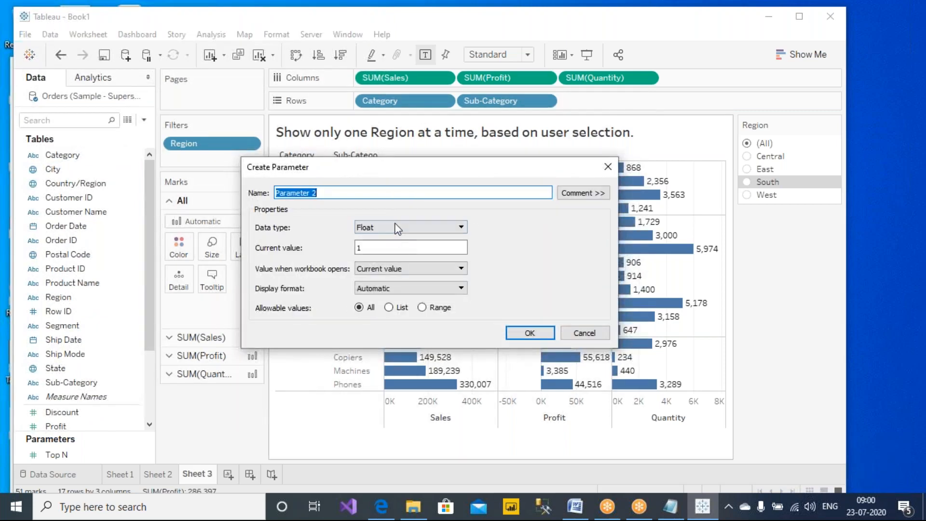
{"action": "left_click_drag", "start_coordinate": [408, 173], "coordinate": [409, 201]}
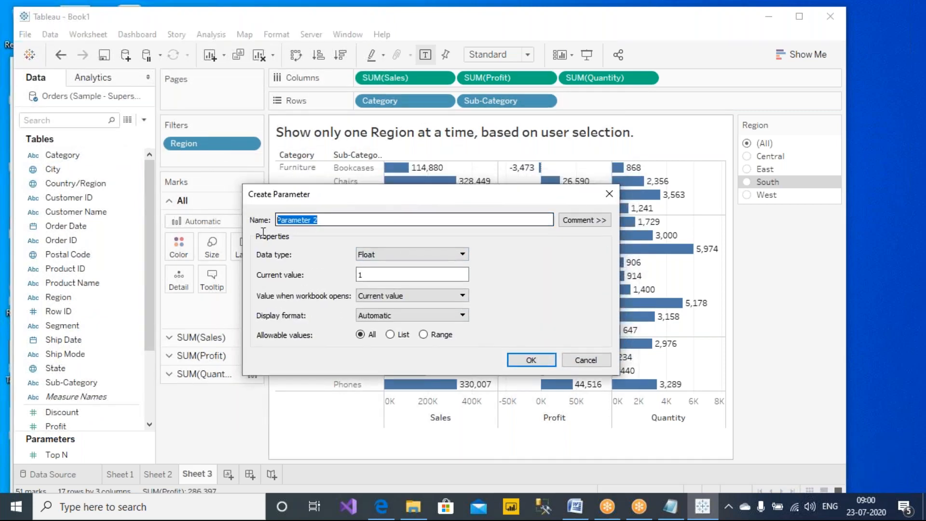
{"action": "type", "text": "Select "}
{"action": "type", "text": "Region"}
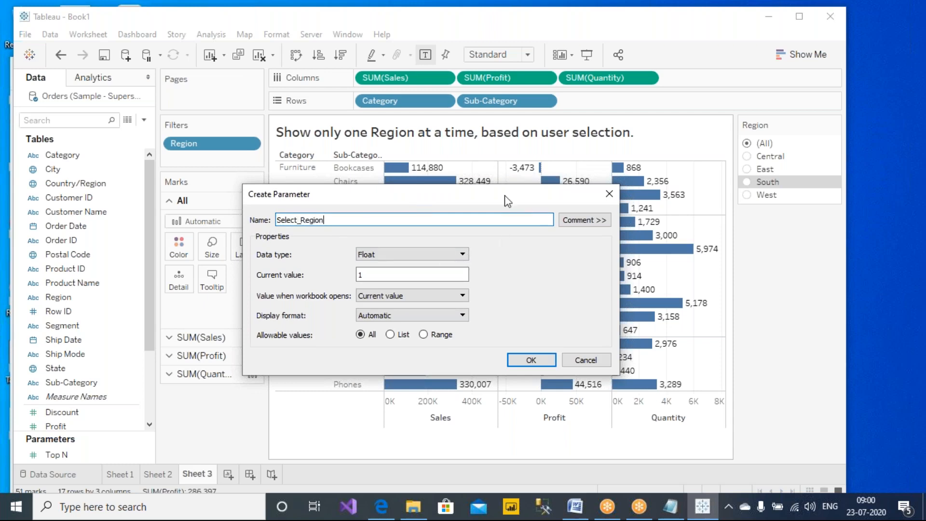
{"action": "left_click_drag", "start_coordinate": [507, 198], "coordinate": [525, 199]}
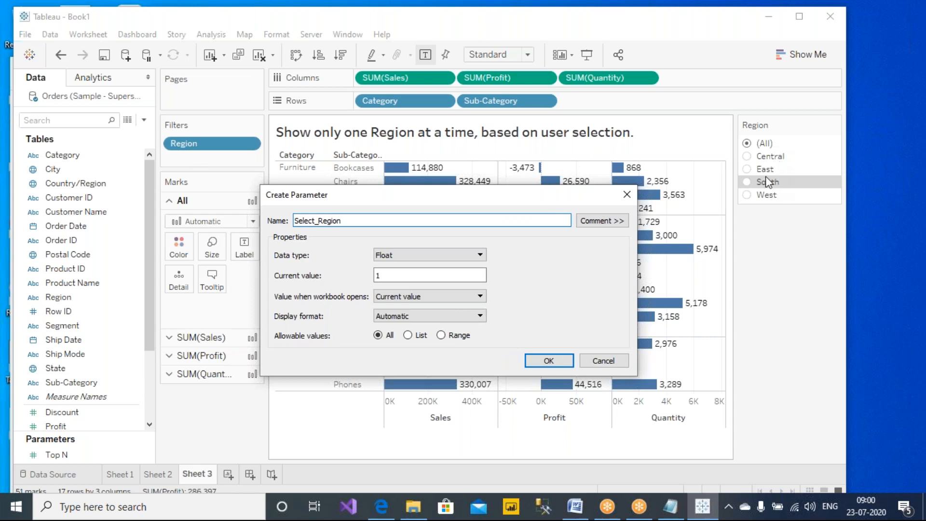
{"action": "left_click", "coordinate": [423, 255]}
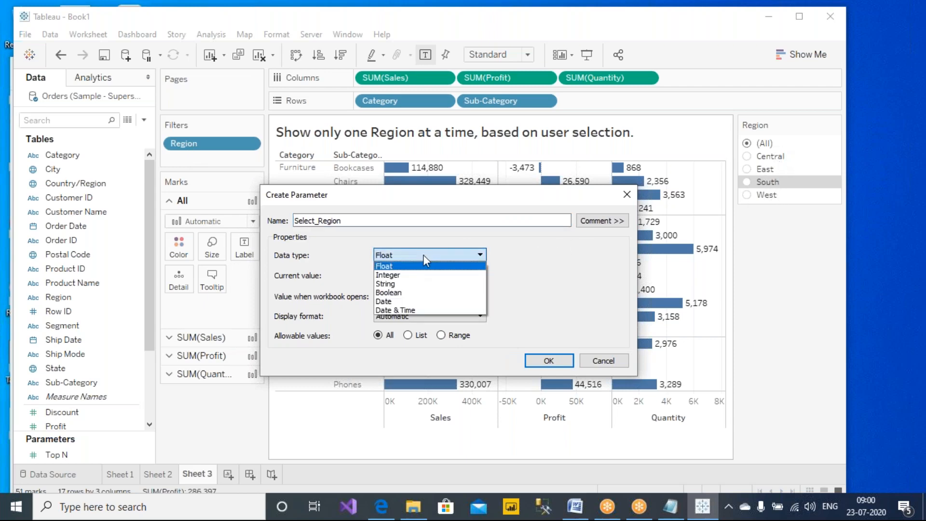
{"action": "left_click", "coordinate": [391, 285]}
{"action": "left_click", "coordinate": [404, 276]}
{"action": "double_click", "coordinate": [404, 276]}
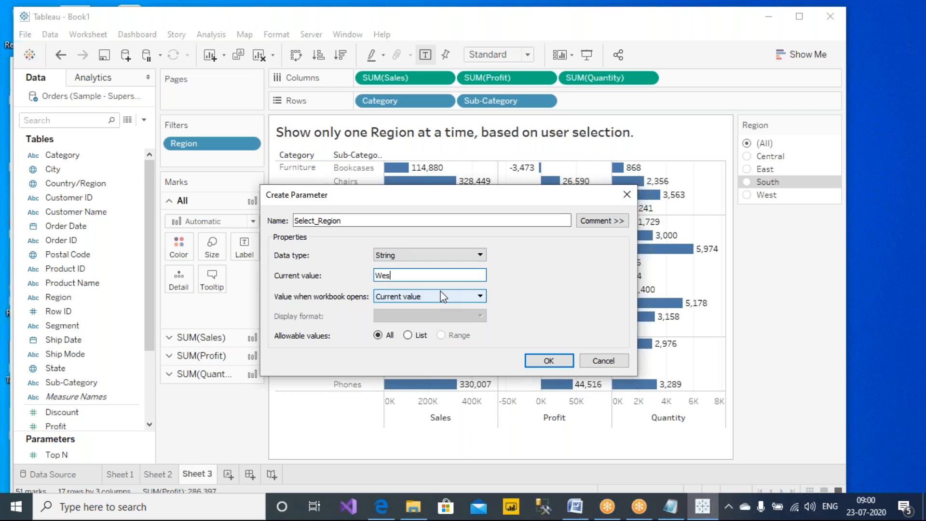
{"action": "double_click", "coordinate": [453, 276]}
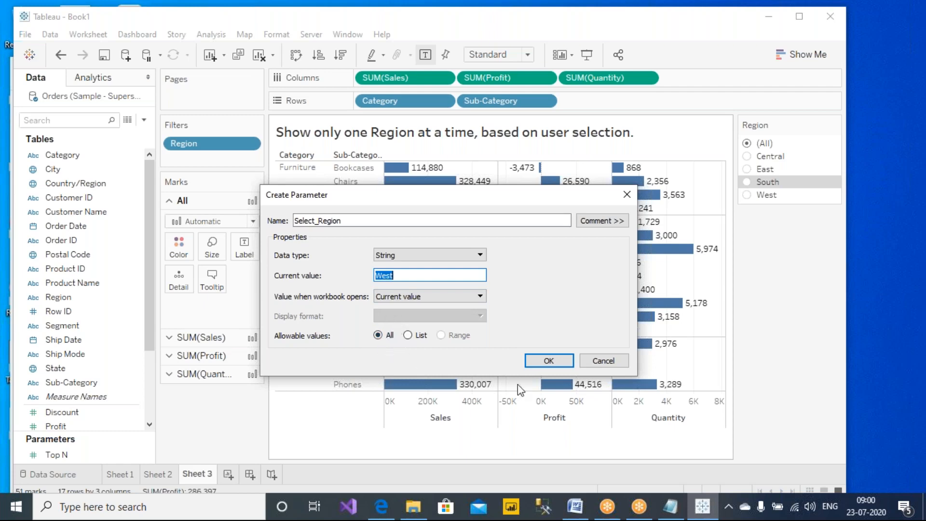
{"action": "left_click", "coordinate": [544, 363]}
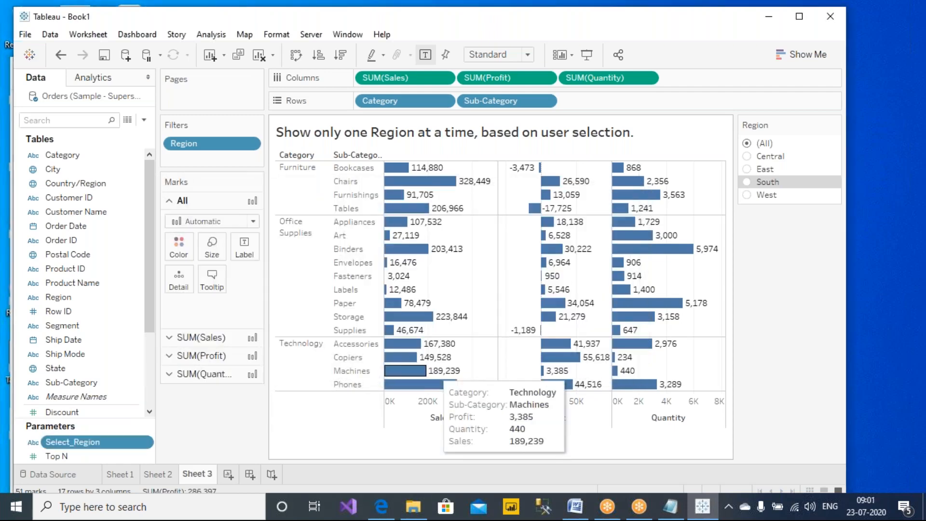
- Show the Select_Region input on the sheet and change its value from West to east
{"action": "right_click", "coordinate": [99, 450]}
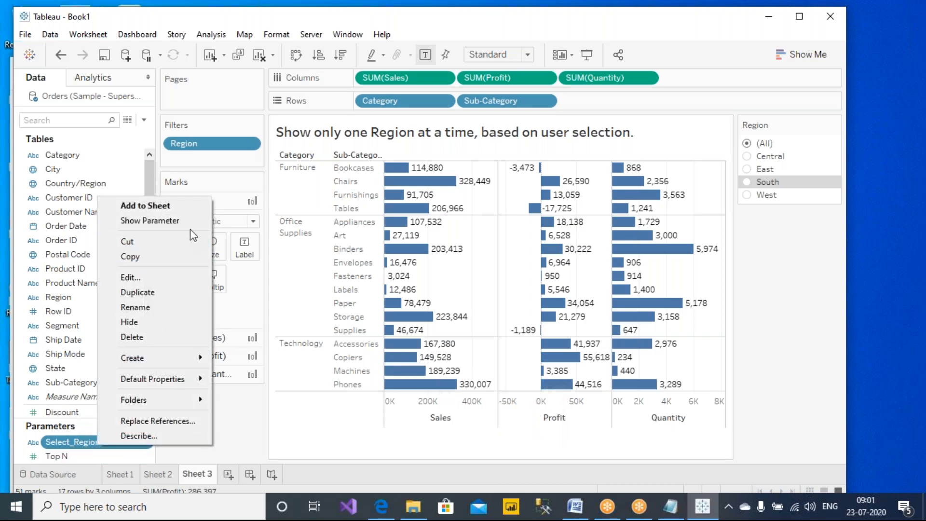
{"action": "left_click", "coordinate": [145, 222]}
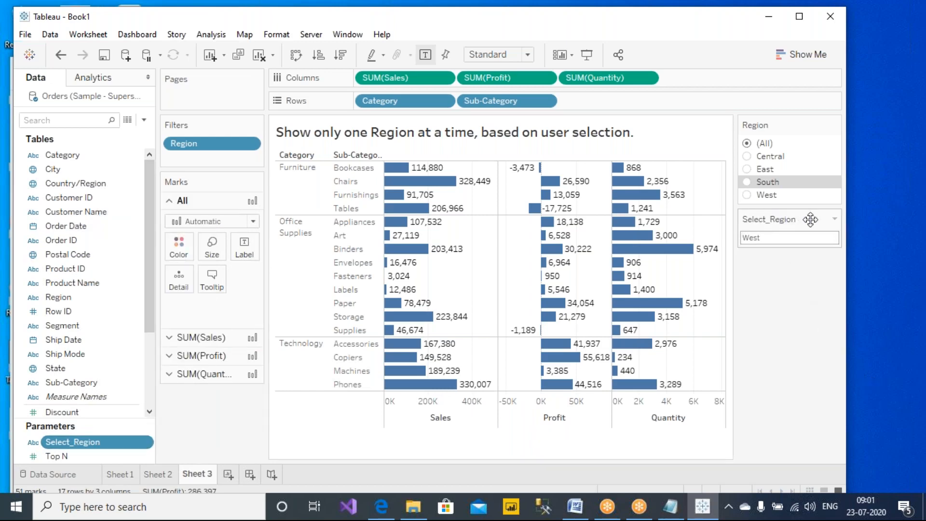
{"action": "left_click", "coordinate": [767, 237]}
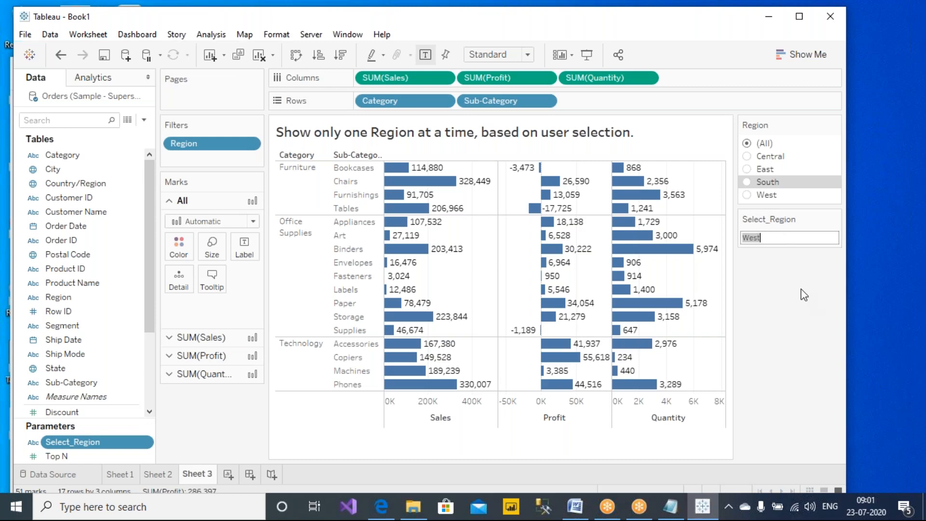
{"action": "type", "text": "east"}
{"action": "key", "text": "Return"}
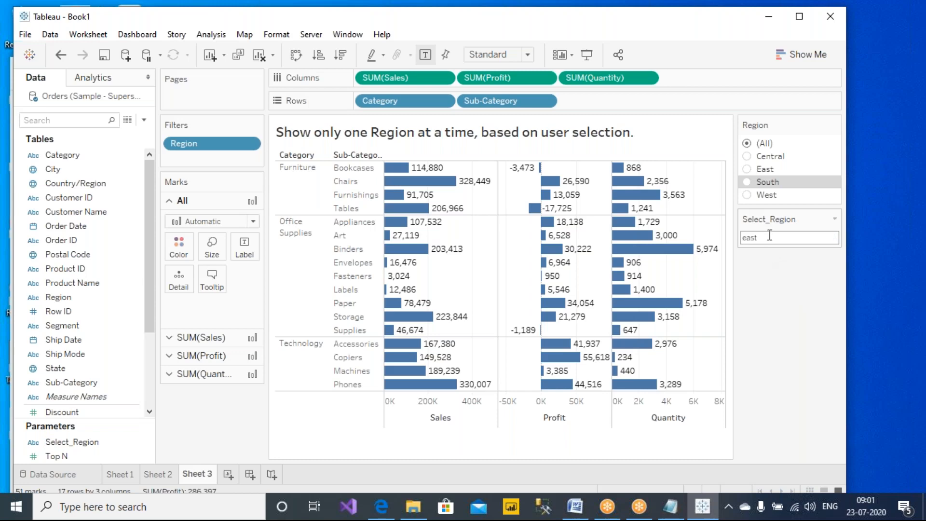
{"action": "left_click", "coordinate": [585, 6]}
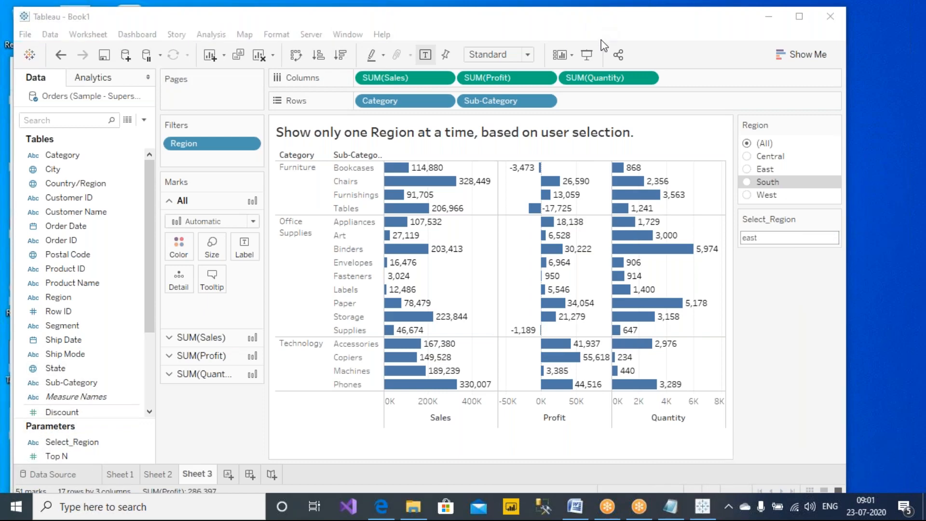
{"action": "mouse_move", "coordinate": [815, 218]}
{"action": "left_mouse_down"}
{"action": "mouse_move", "coordinate": [779, 207]}
{"action": "mouse_move", "coordinate": [745, 214]}
{"action": "mouse_move", "coordinate": [766, 255]}
{"action": "mouse_move", "coordinate": [825, 218]}
{"action": "left_mouse_up"}
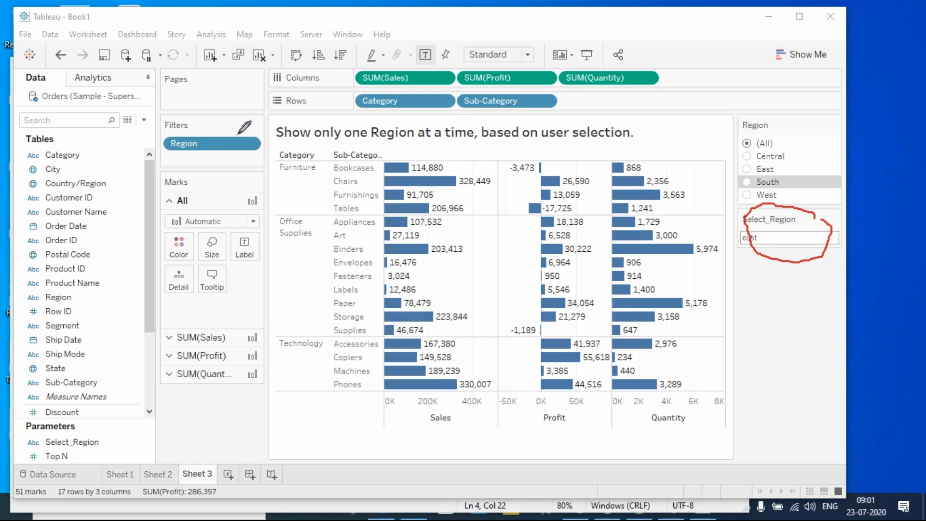
- Open the Region filter's settings and look through its Wildcard, Condition and Top options
{"action": "left_click", "coordinate": [601, 97]}
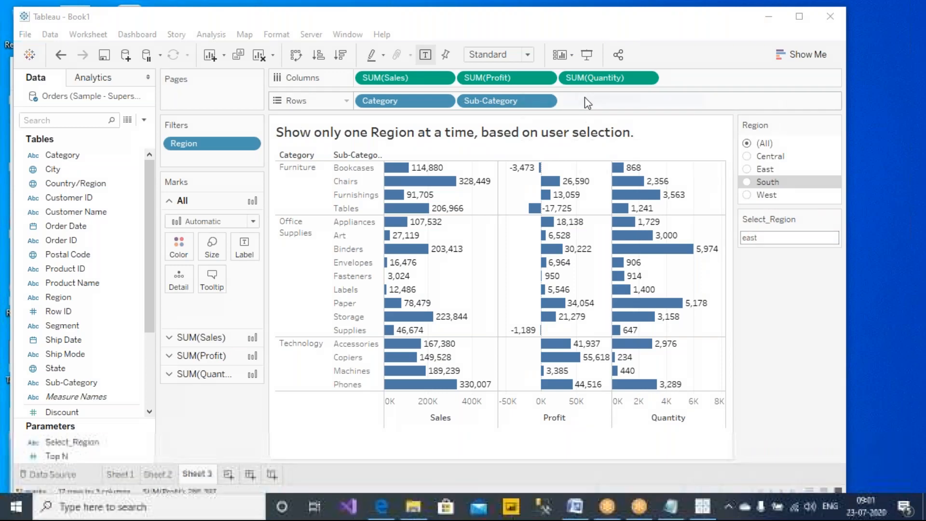
{"action": "right_click", "coordinate": [195, 143]}
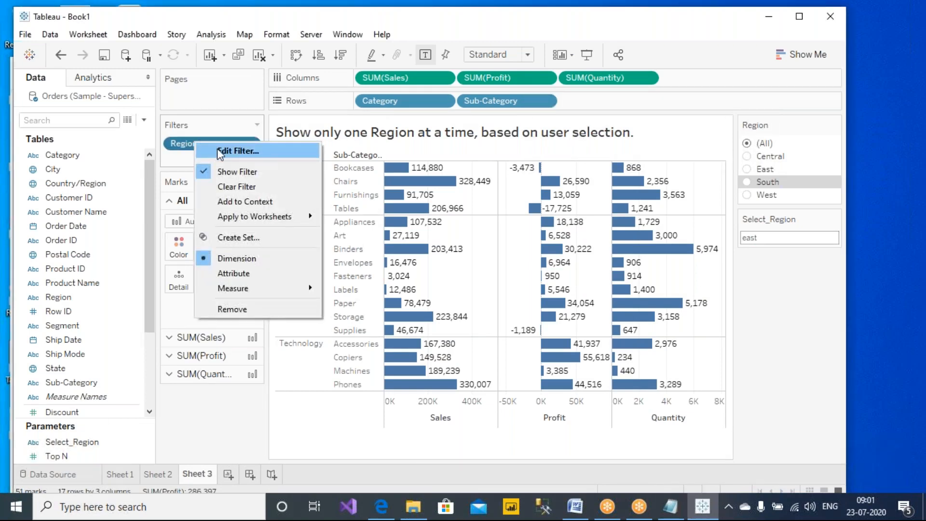
{"action": "left_click", "coordinate": [217, 150]}
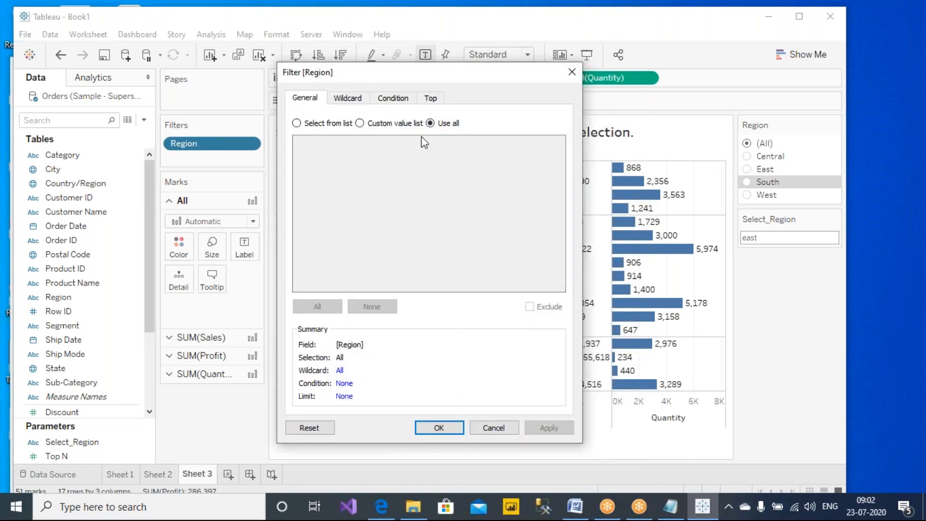
{"action": "left_click", "coordinate": [345, 102]}
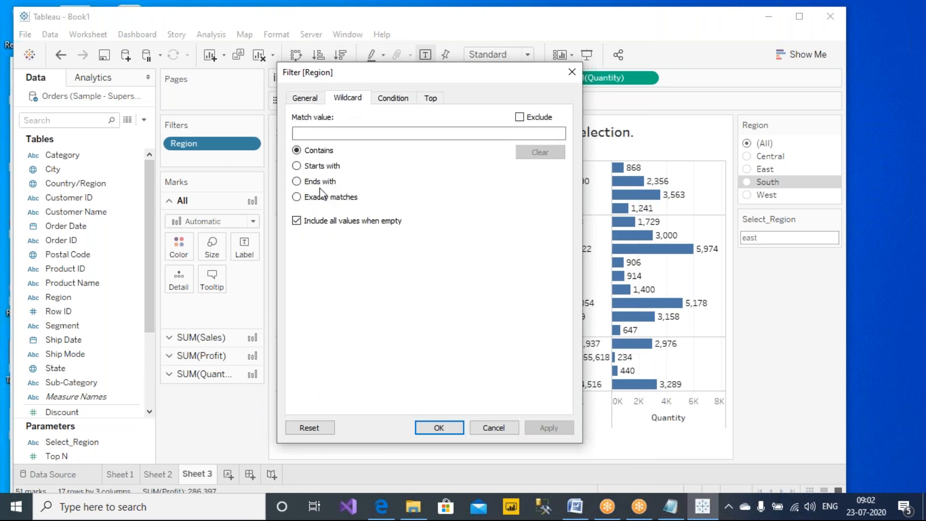
{"action": "left_click", "coordinate": [393, 99]}
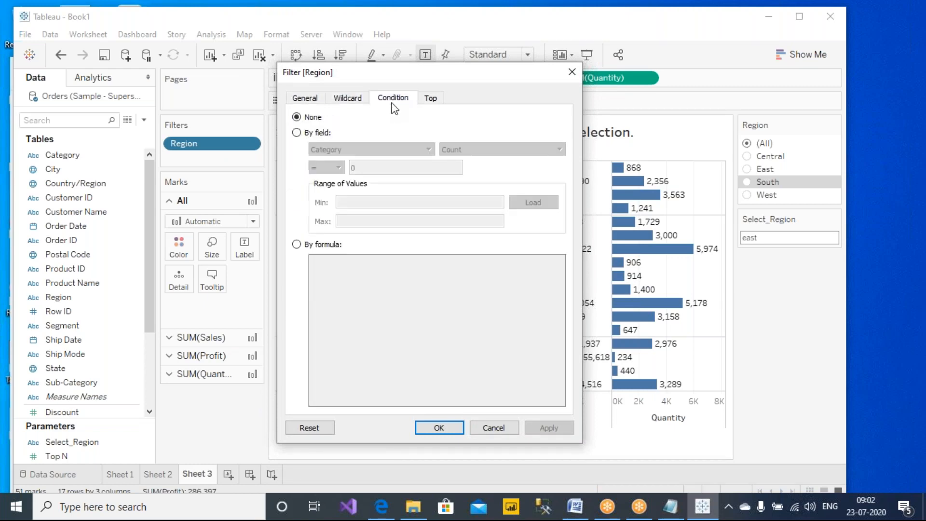
{"action": "left_click", "coordinate": [429, 99]}
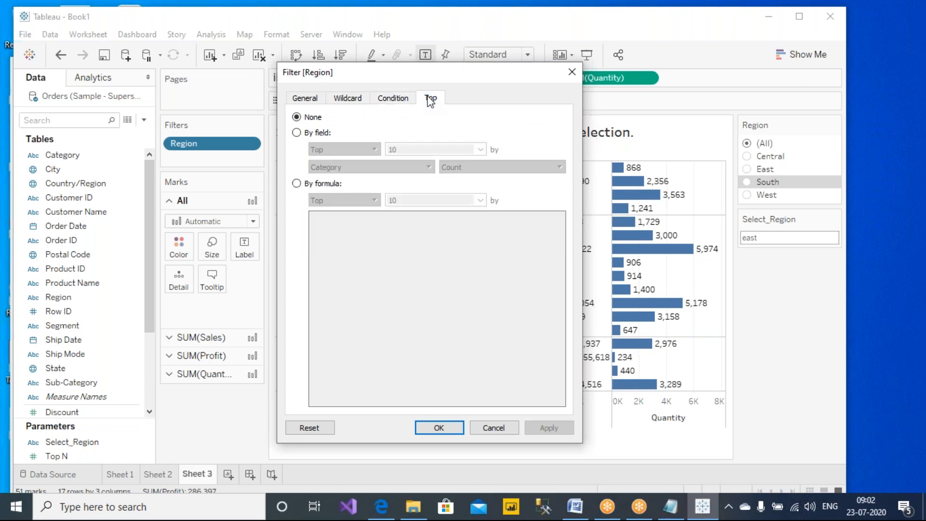
- Try a top-values limit on Region, remove it again, and return to the Condition options
{"action": "left_click_drag", "start_coordinate": [437, 76], "coordinate": [467, 177]}
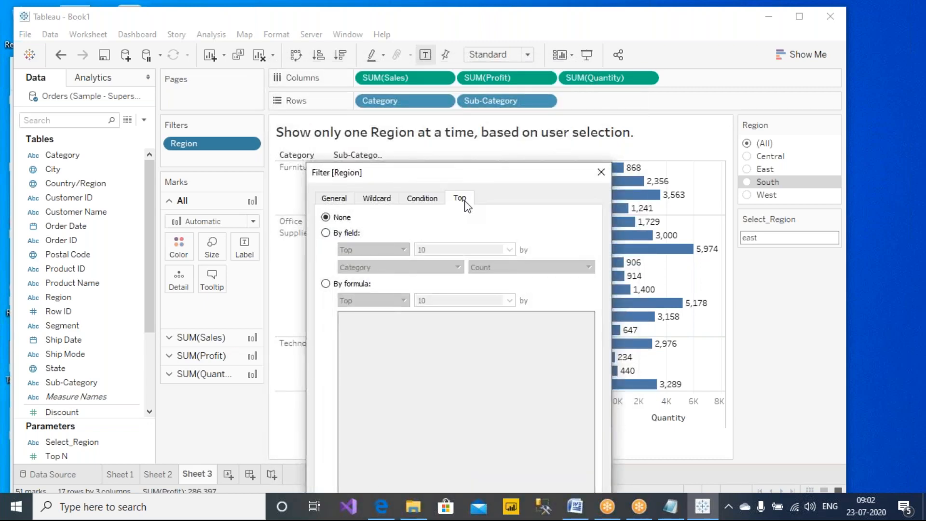
{"action": "left_click", "coordinate": [343, 236]}
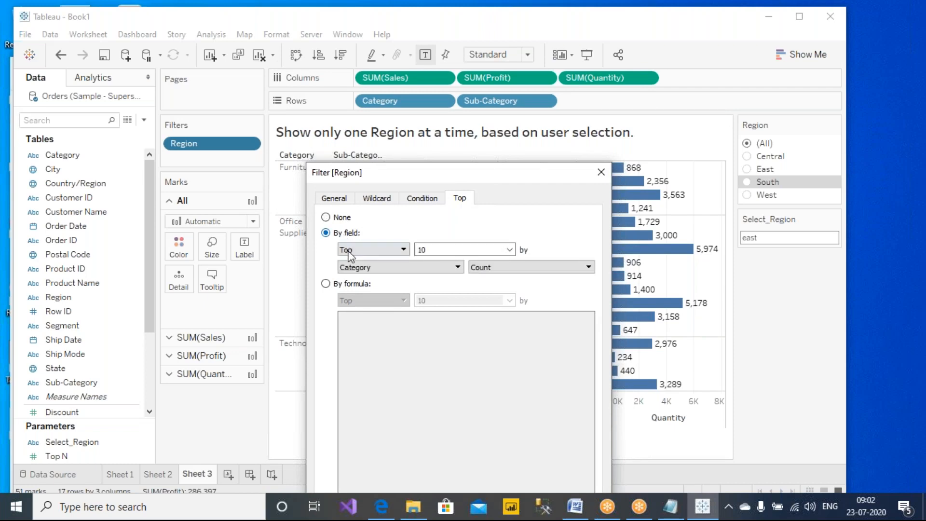
{"action": "left_click", "coordinate": [509, 249]}
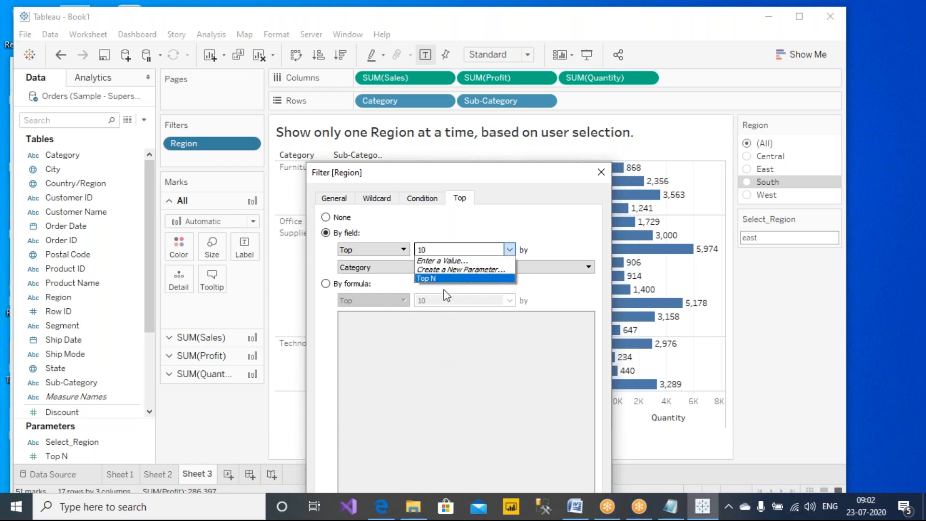
{"action": "left_click", "coordinate": [341, 218]}
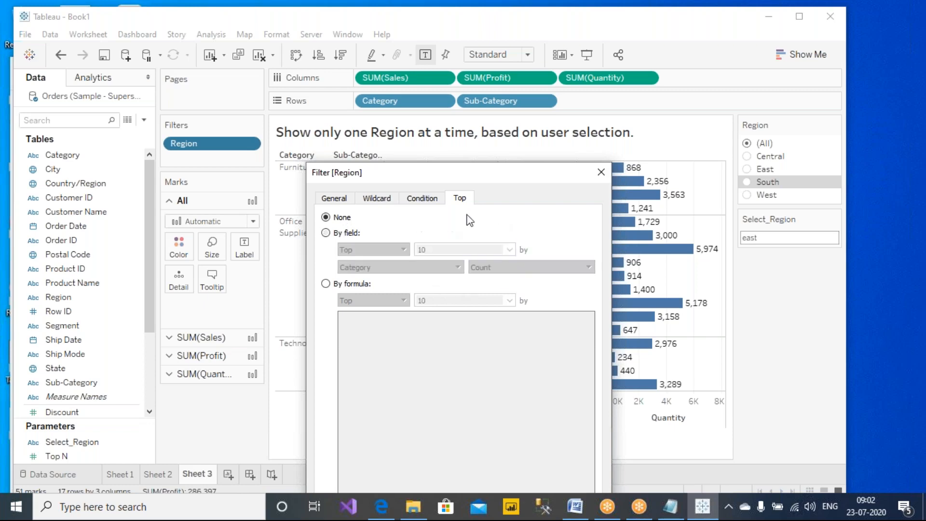
{"action": "left_click", "coordinate": [422, 199]}
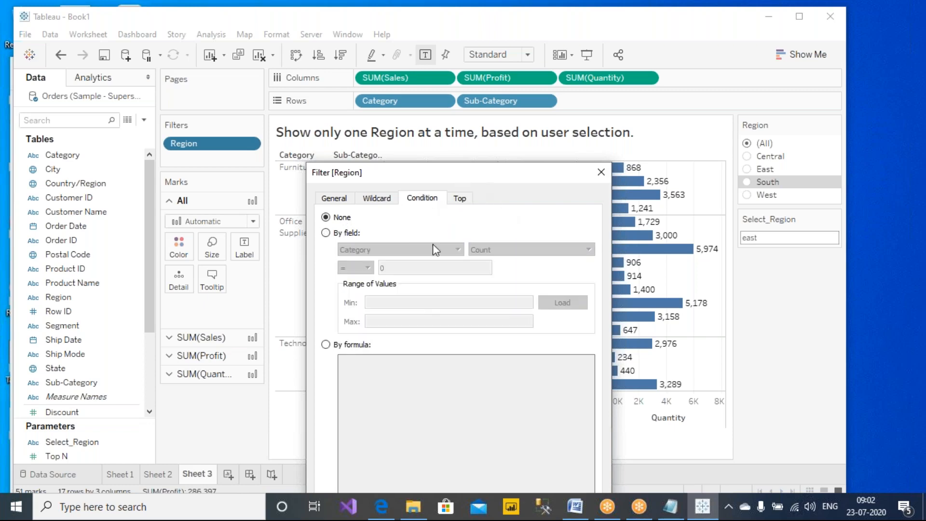
{"action": "left_click_drag", "start_coordinate": [475, 169], "coordinate": [482, 119]}
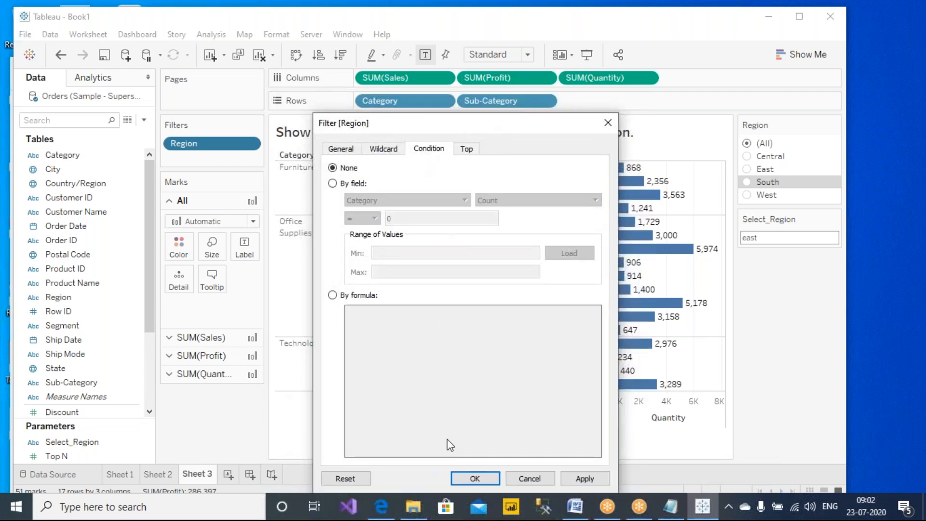
{"action": "left_click", "coordinate": [345, 183]}
{"action": "left_click", "coordinate": [357, 295]}
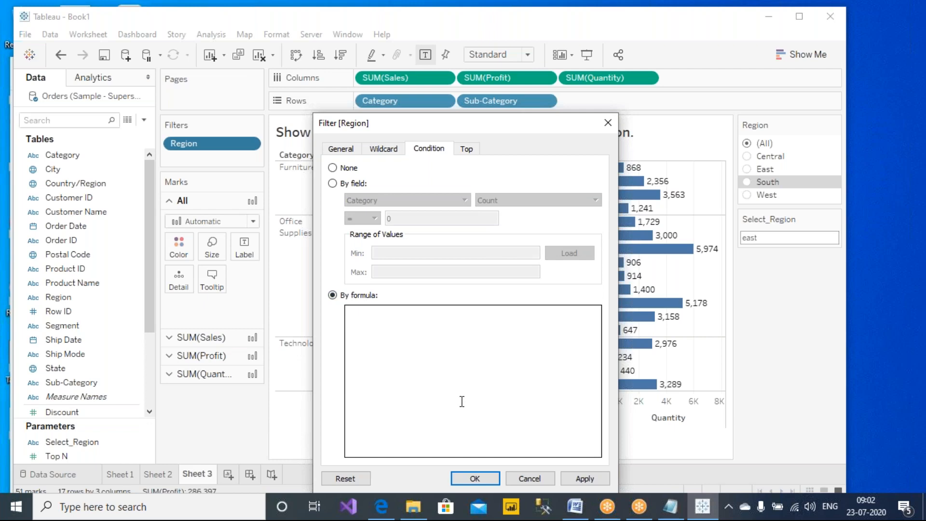
{"action": "left_click", "coordinate": [586, 21]}
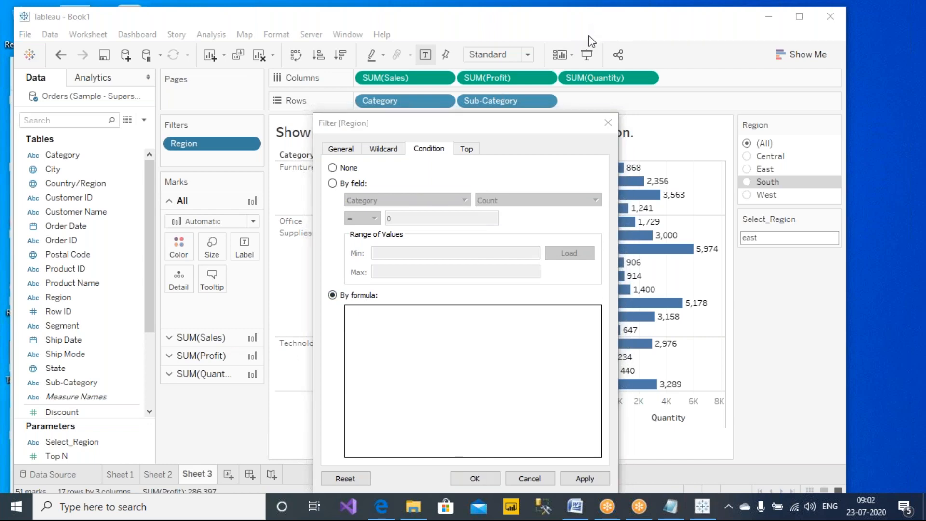
{"action": "left_click", "coordinate": [588, 37]}
{"action": "mouse_move", "coordinate": [208, 144]}
{"action": "left_mouse_down"}
{"action": "mouse_move", "coordinate": [271, 270]}
{"action": "mouse_move", "coordinate": [351, 343]}
{"action": "mouse_move", "coordinate": [359, 330]}
{"action": "mouse_move", "coordinate": [367, 341]}
{"action": "left_mouse_up"}
{"action": "mouse_move", "coordinate": [771, 241]}
{"action": "left_mouse_down"}
{"action": "mouse_move", "coordinate": [760, 281]}
{"action": "mouse_move", "coordinate": [621, 327]}
{"action": "mouse_move", "coordinate": [488, 318]}
{"action": "mouse_move", "coordinate": [486, 337]}
{"action": "left_mouse_up"}
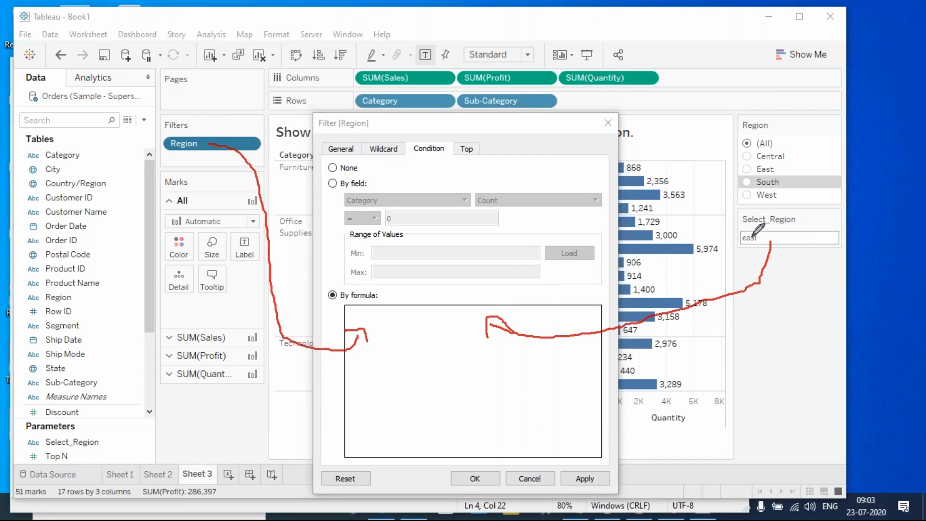
{"action": "mouse_move", "coordinate": [754, 236]}
{"action": "left_mouse_down"}
{"action": "mouse_move", "coordinate": [748, 209]}
{"action": "mouse_move", "coordinate": [419, 114]}
{"action": "mouse_move", "coordinate": [186, 126]}
{"action": "mouse_move", "coordinate": [178, 140]}
{"action": "left_mouse_up"}
{"action": "left_click_drag", "start_coordinate": [206, 124], "coordinate": [180, 140]}
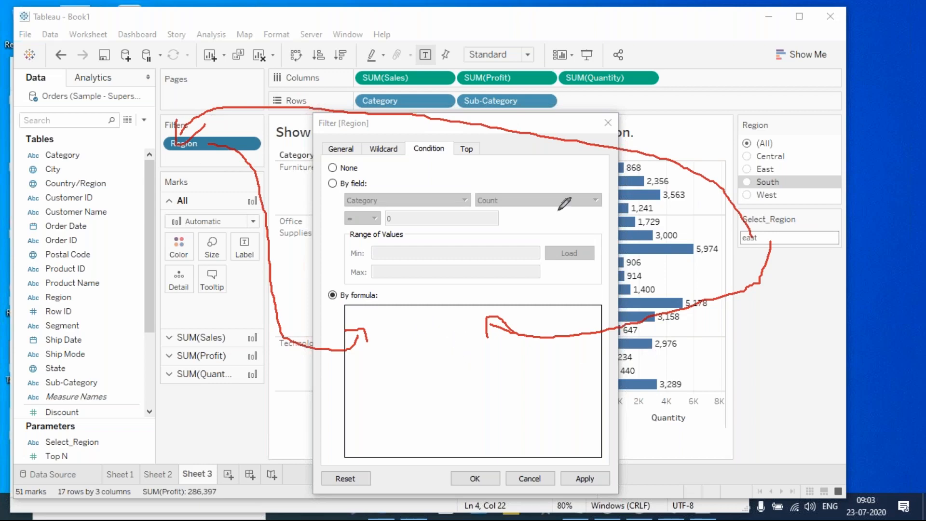
{"action": "key", "text": "Escape"}
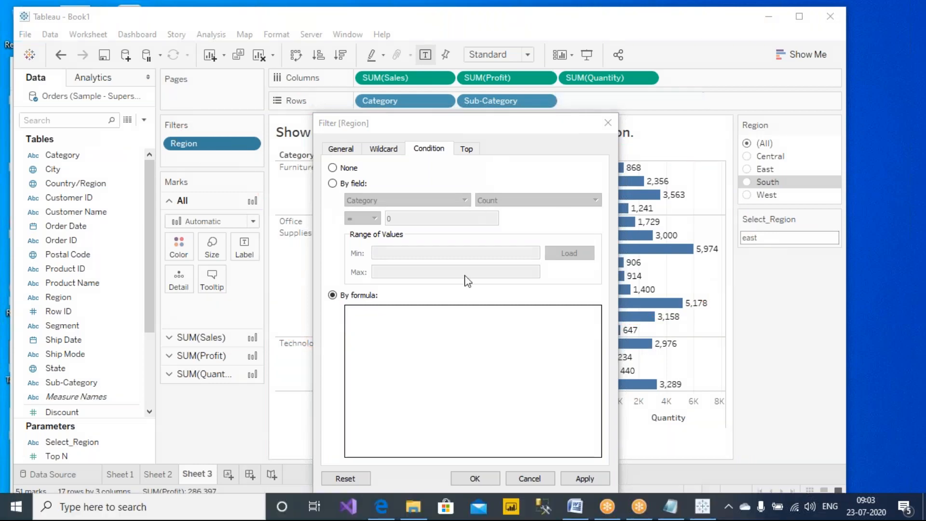
{"action": "left_click", "coordinate": [418, 341]}
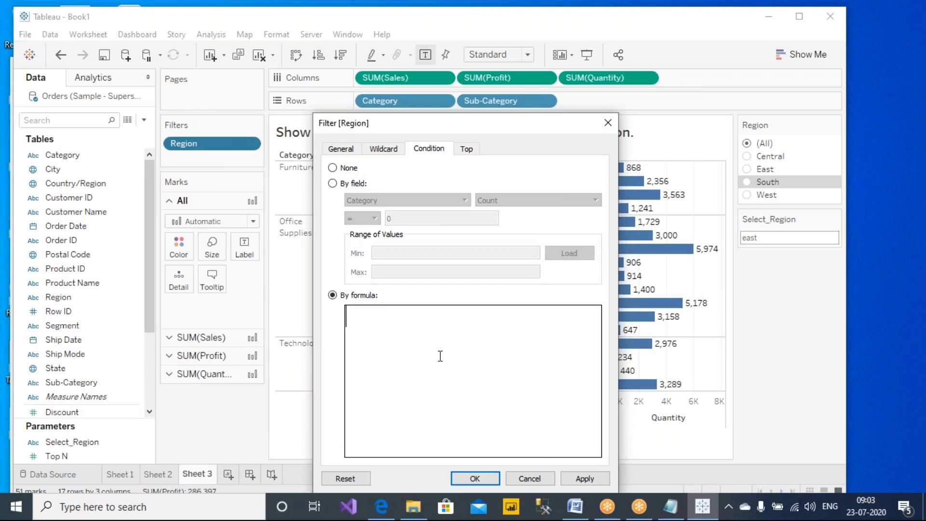
- Build the condition formula [Region]=[Select_Region] from the autocomplete suggestions
{"action": "type", "text": "re"}
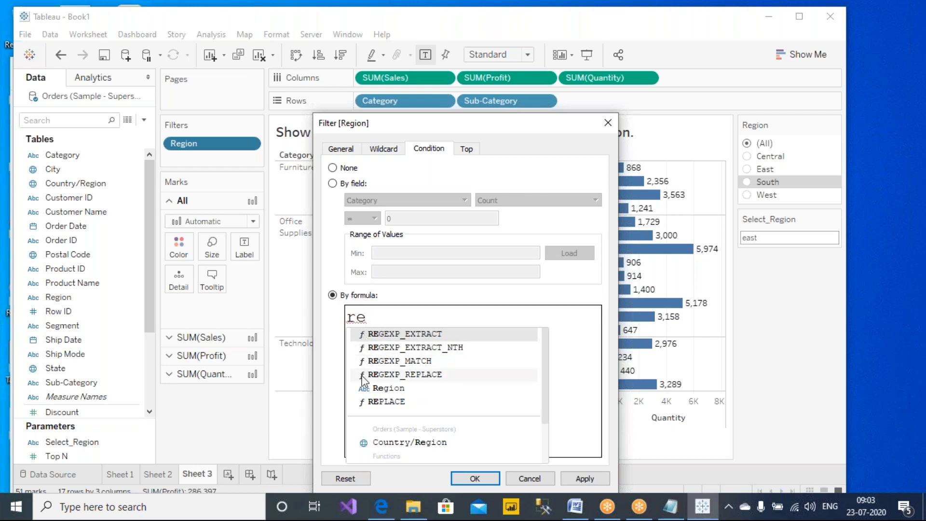
{"action": "mouse_move", "coordinate": [365, 337]}
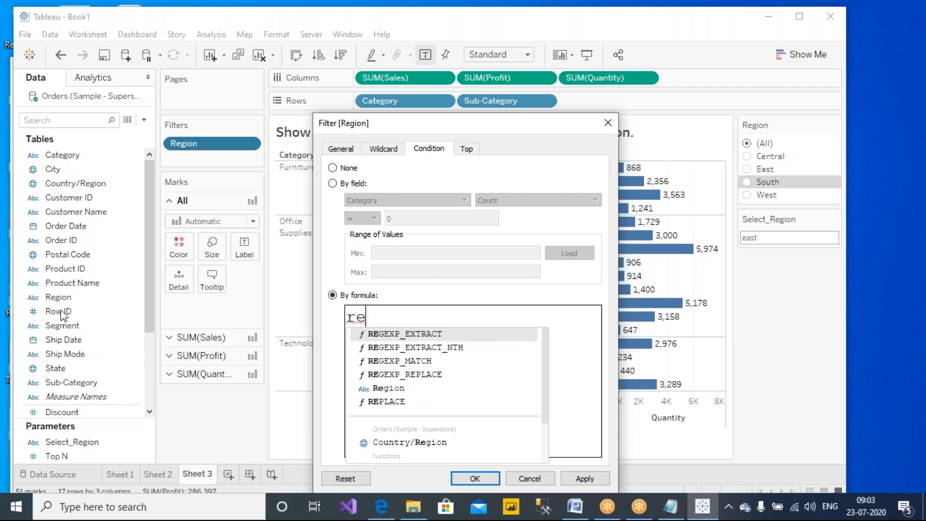
{"action": "left_click", "coordinate": [388, 388]}
{"action": "double_click", "coordinate": [385, 388]}
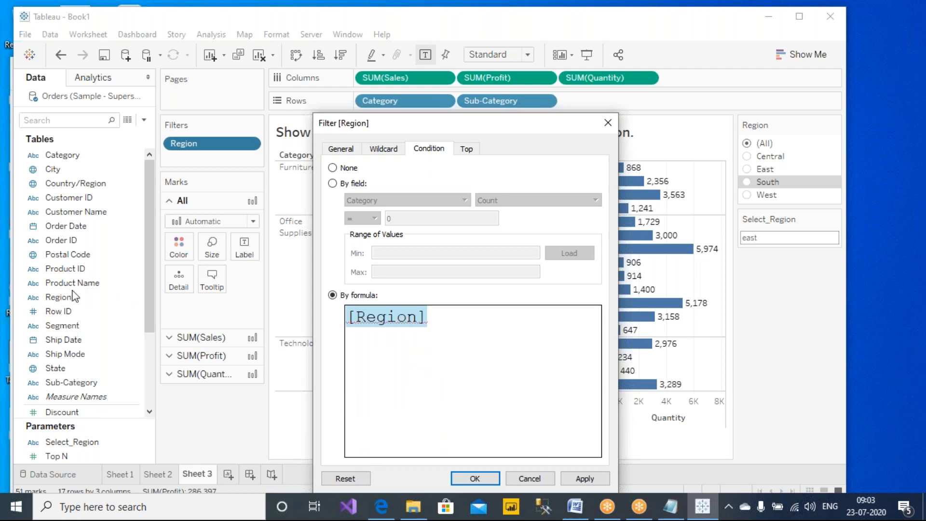
{"action": "left_click", "coordinate": [494, 331]}
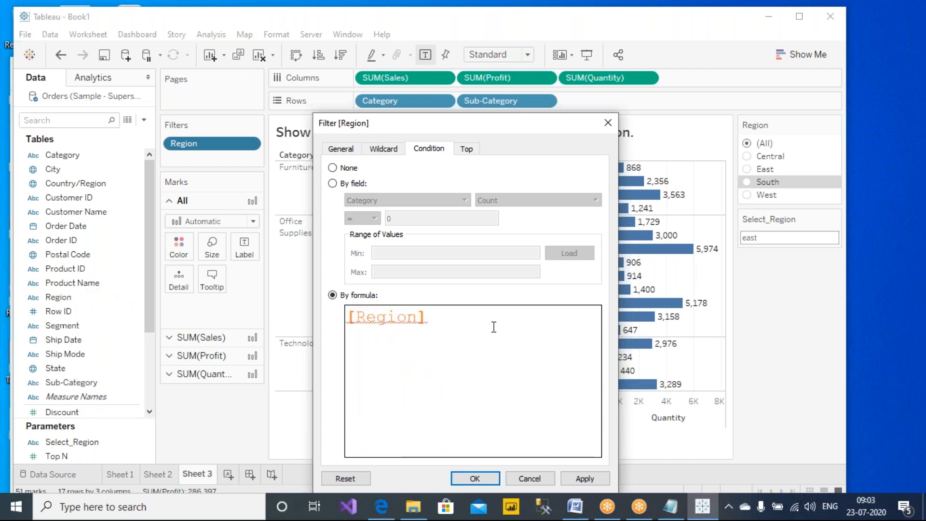
{"action": "type", "text": "="}
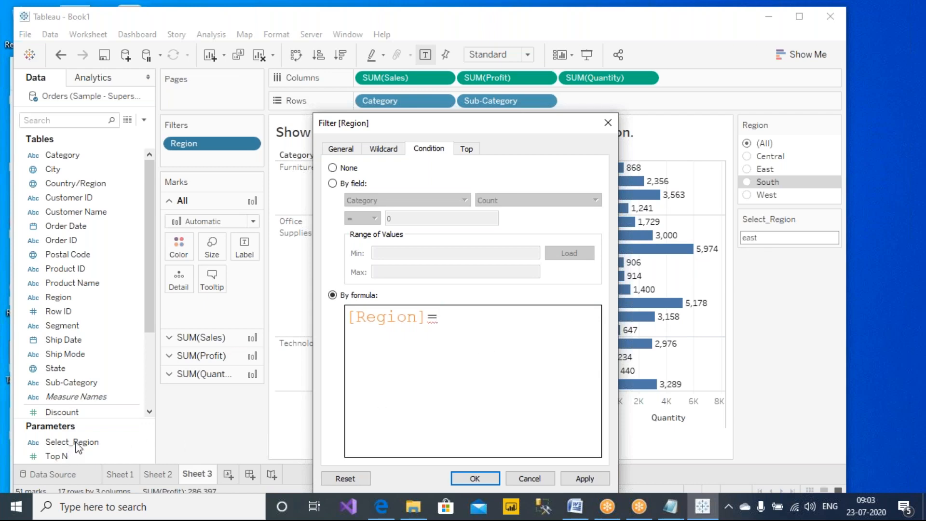
{"action": "type", "text": "se"}
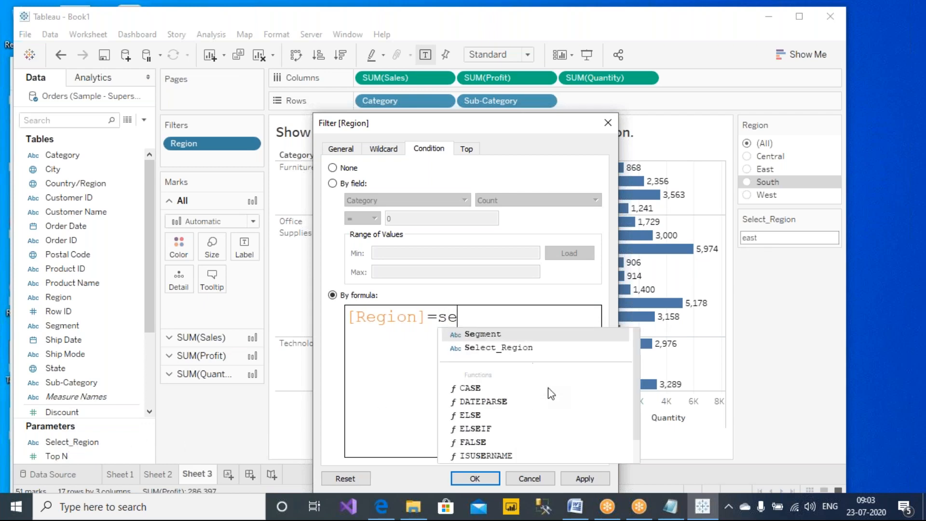
{"action": "double_click", "coordinate": [485, 348]}
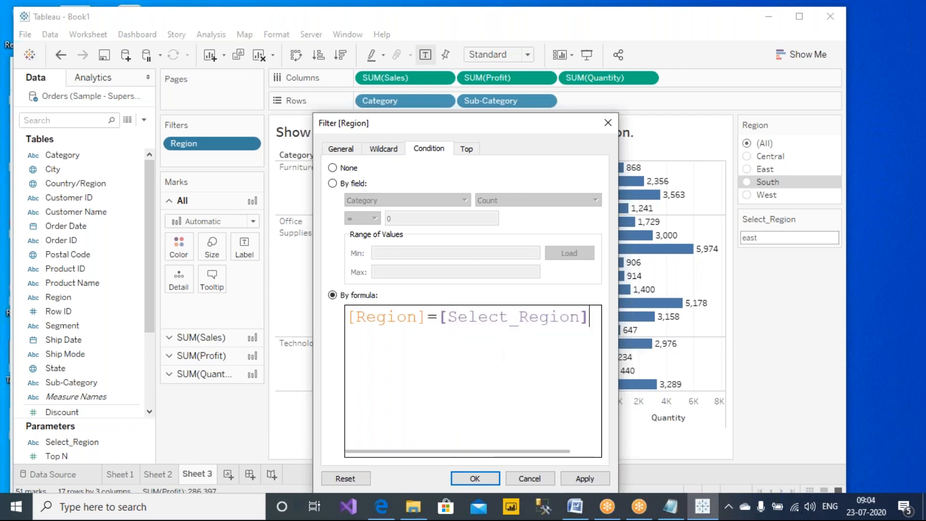
- Review the [Region]=[Select_Region] formula and apply it so the chart recalculates
{"action": "left_click", "coordinate": [598, 6]}
{"action": "left_click", "coordinate": [591, 36]}
{"action": "left_click_drag", "start_coordinate": [347, 335], "coordinate": [428, 341]}
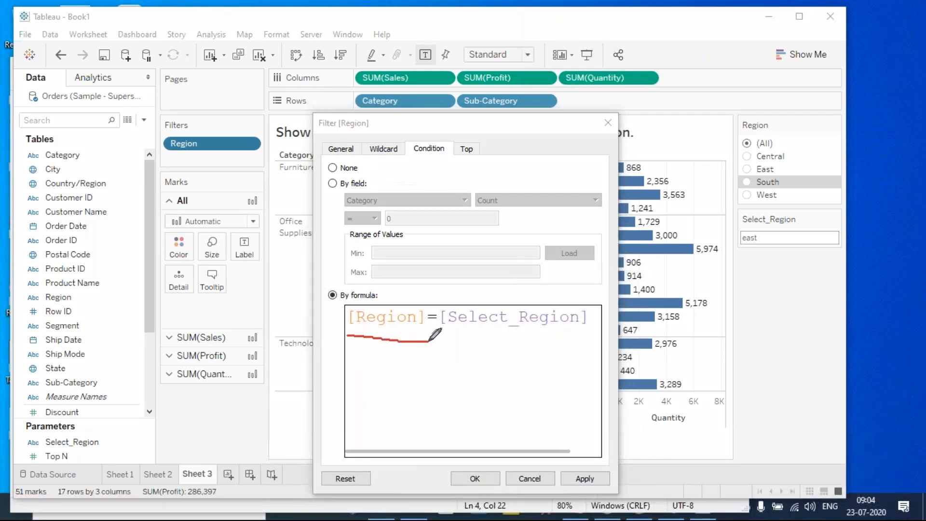
{"action": "left_click_drag", "start_coordinate": [354, 335], "coordinate": [418, 337]}
{"action": "mouse_move", "coordinate": [347, 326]}
{"action": "left_mouse_down"}
{"action": "mouse_move", "coordinate": [126, 270]}
{"action": "mouse_move", "coordinate": [122, 277]}
{"action": "mouse_move", "coordinate": [145, 291]}
{"action": "left_mouse_up"}
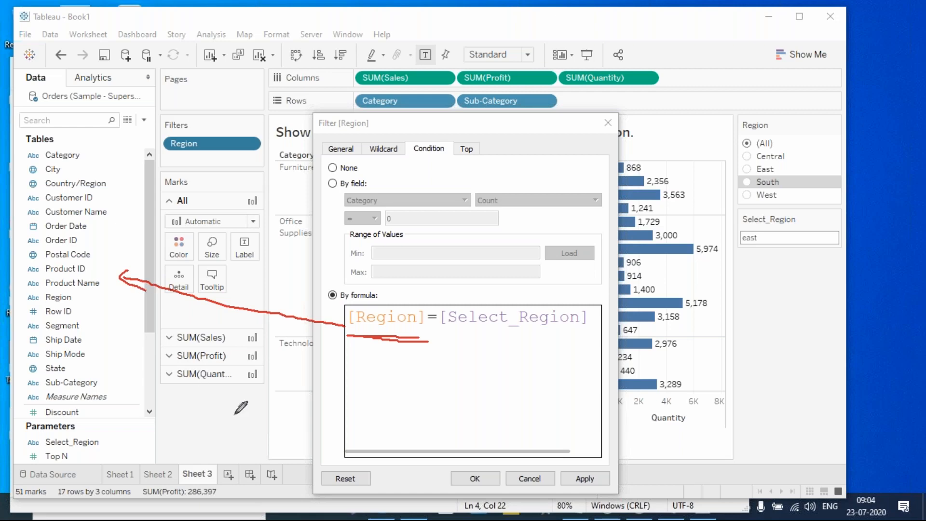
{"action": "mouse_move", "coordinate": [459, 293]}
{"action": "left_mouse_down"}
{"action": "mouse_move", "coordinate": [438, 323]}
{"action": "mouse_move", "coordinate": [499, 339]}
{"action": "mouse_move", "coordinate": [554, 338]}
{"action": "mouse_move", "coordinate": [591, 303]}
{"action": "mouse_move", "coordinate": [453, 288]}
{"action": "left_mouse_up"}
{"action": "mouse_move", "coordinate": [483, 343]}
{"action": "left_mouse_down"}
{"action": "mouse_move", "coordinate": [219, 416]}
{"action": "mouse_move", "coordinate": [94, 436]}
{"action": "mouse_move", "coordinate": [120, 434]}
{"action": "left_mouse_up"}
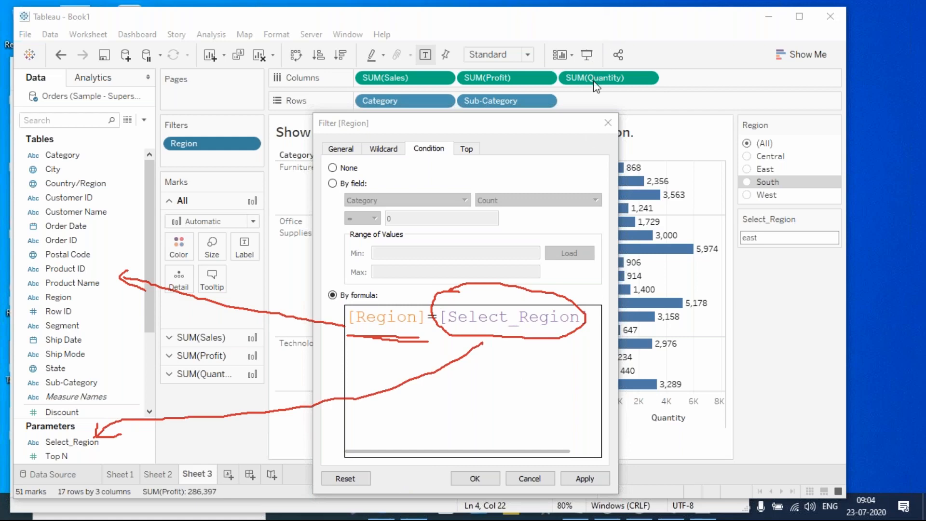
{"action": "key", "text": "Escape"}
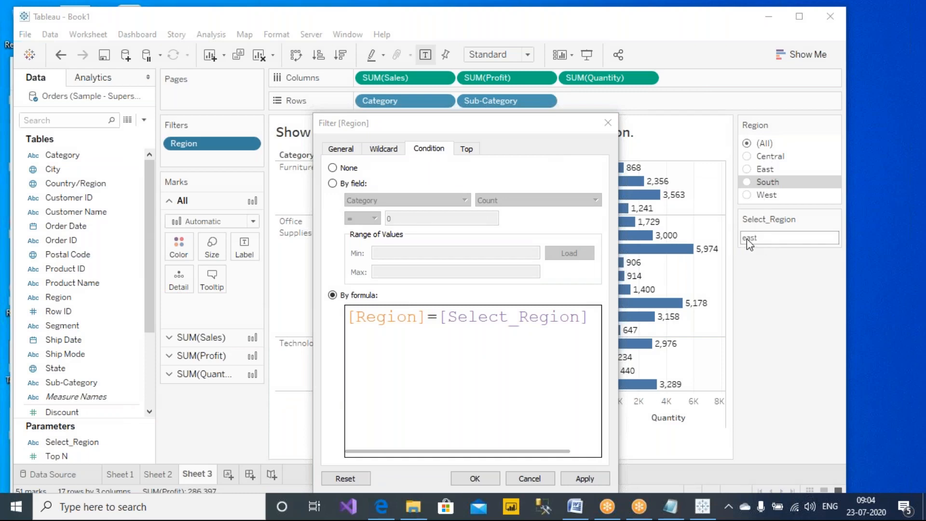
{"action": "left_click_drag", "start_coordinate": [443, 320], "coordinate": [707, 252]}
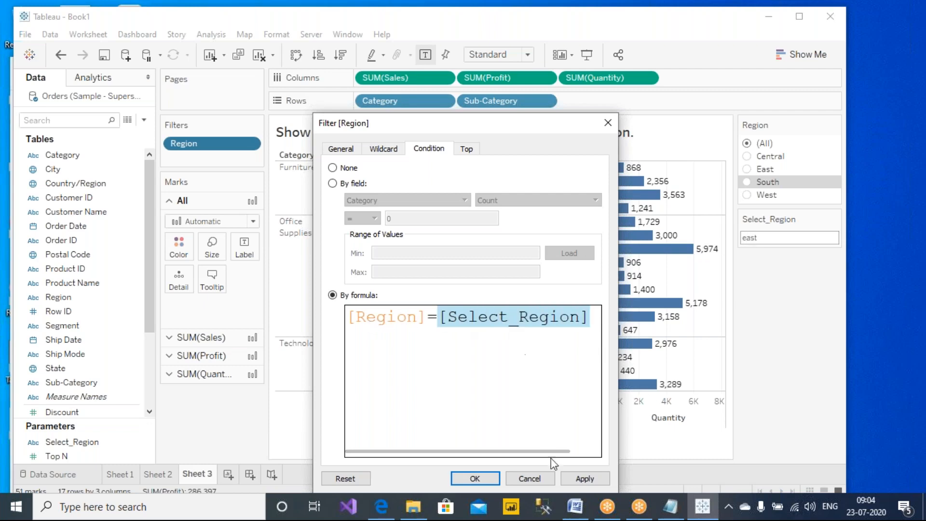
{"action": "left_click", "coordinate": [585, 481]}
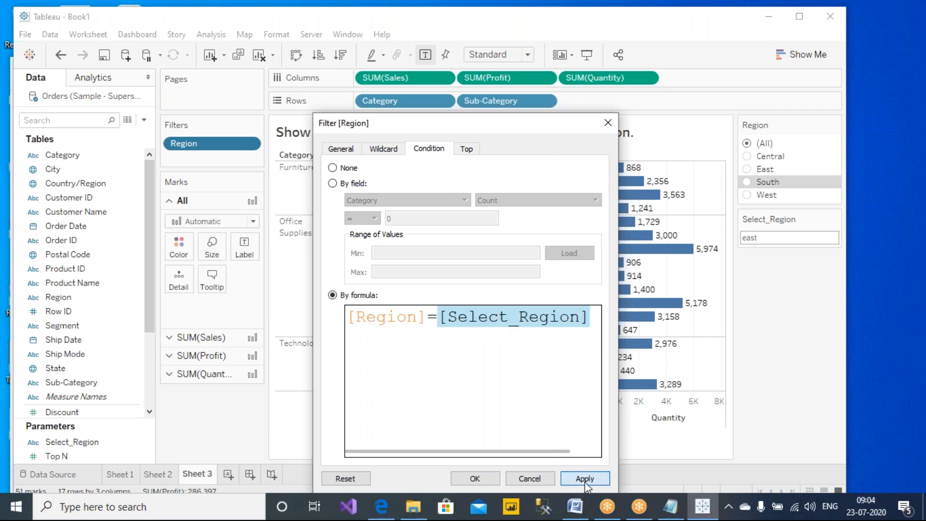
{"action": "left_click", "coordinate": [475, 479]}
- Confirm the filter condition and set Select_Region to WEST
{"action": "left_click", "coordinate": [476, 478]}
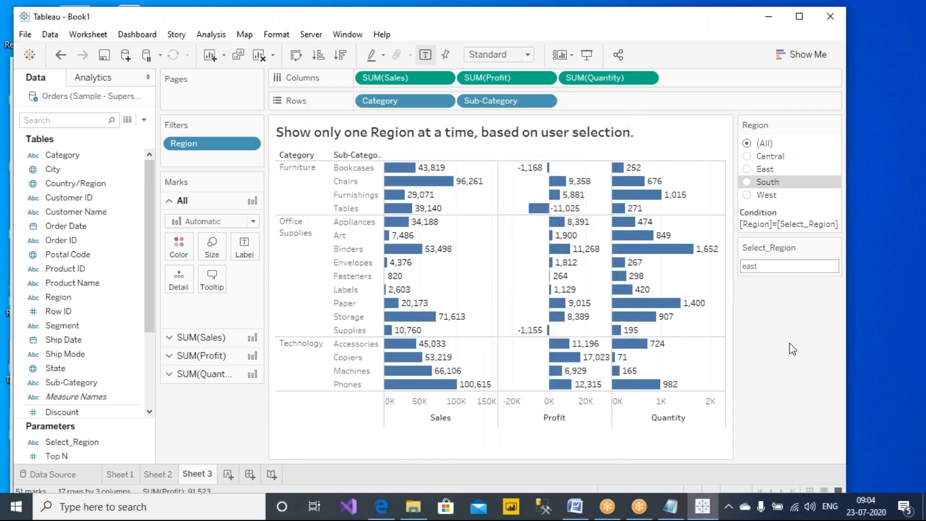
{"action": "left_click", "coordinate": [790, 267]}
{"action": "type", "text": "WEST"}
{"action": "key", "text": "Return"}
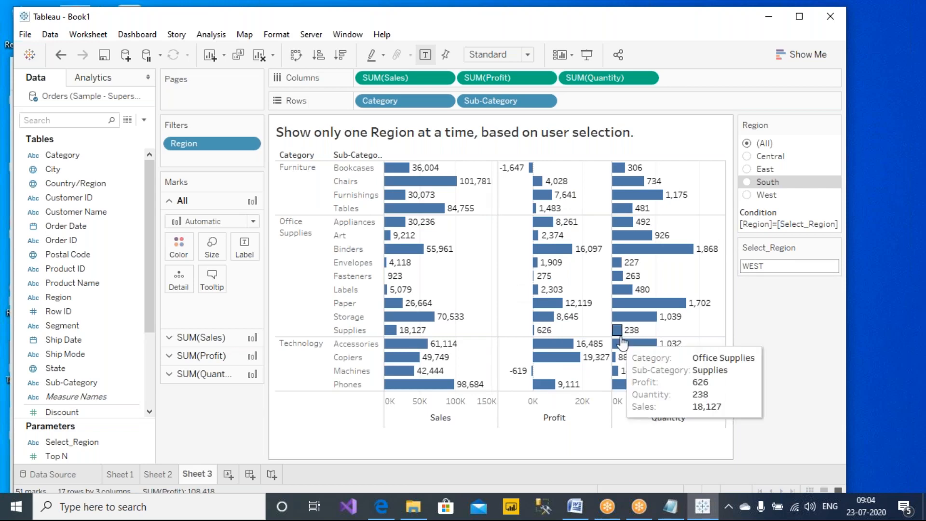
- Test the East, West and All Region options, then hide the Region filter card
{"action": "left_click", "coordinate": [747, 170]}
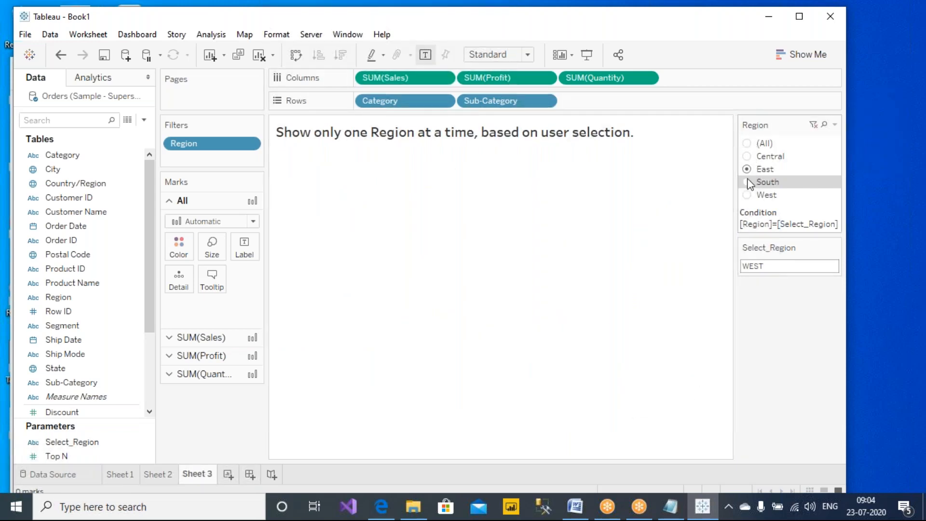
{"action": "left_click", "coordinate": [749, 194]}
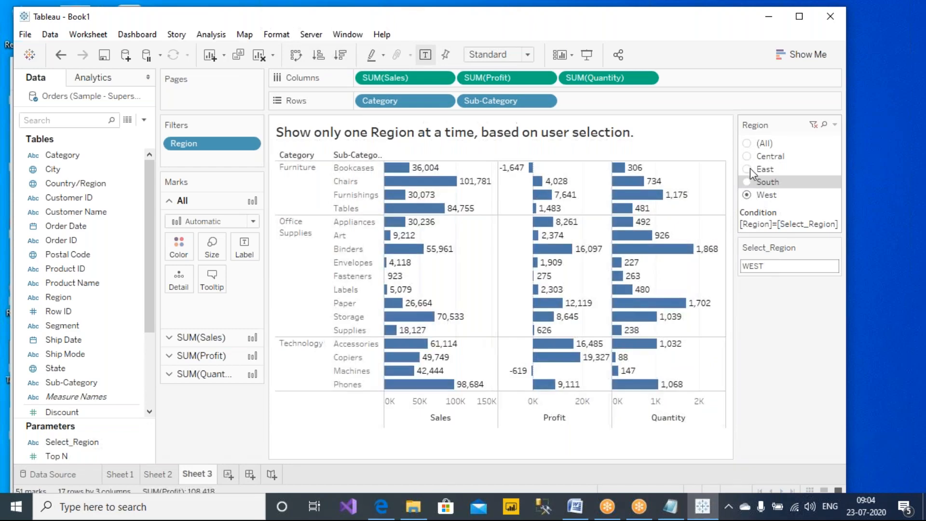
{"action": "left_click", "coordinate": [748, 170]}
{"action": "left_click", "coordinate": [747, 143]}
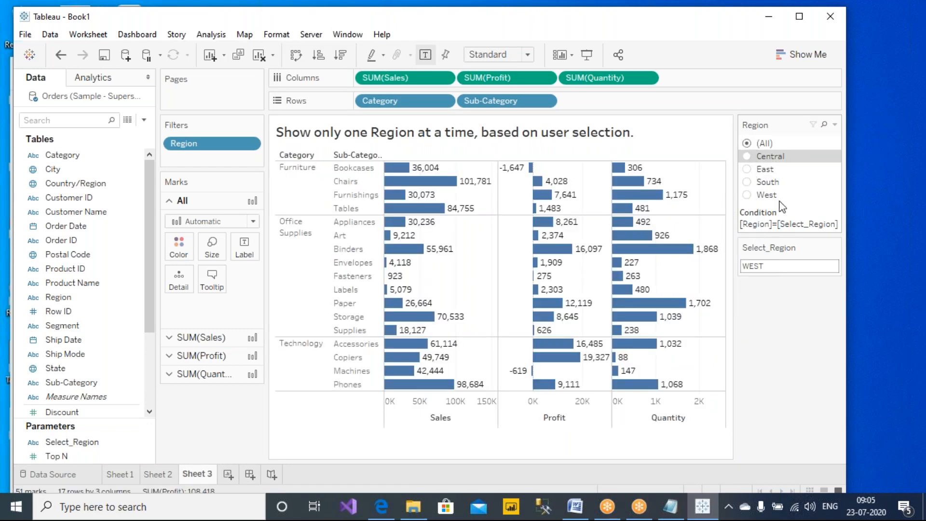
{"action": "left_click", "coordinate": [835, 125]}
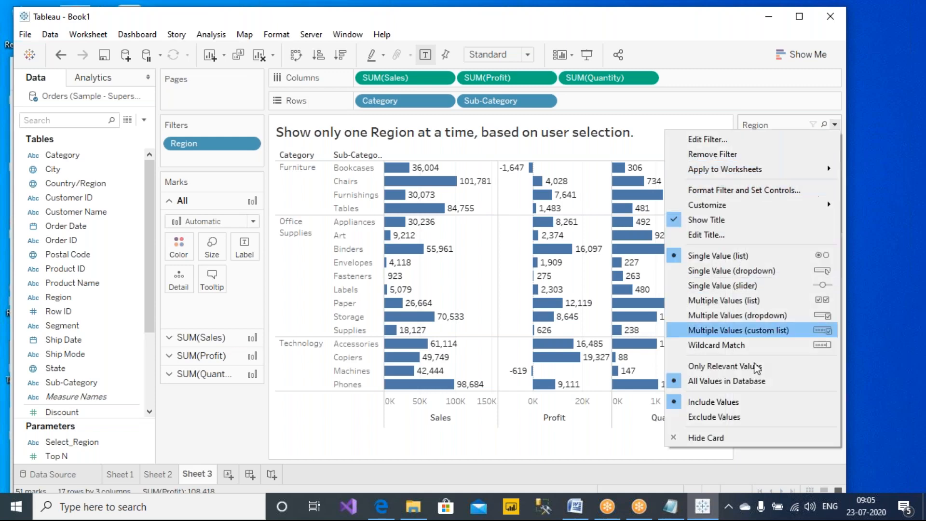
{"action": "left_click", "coordinate": [729, 440]}
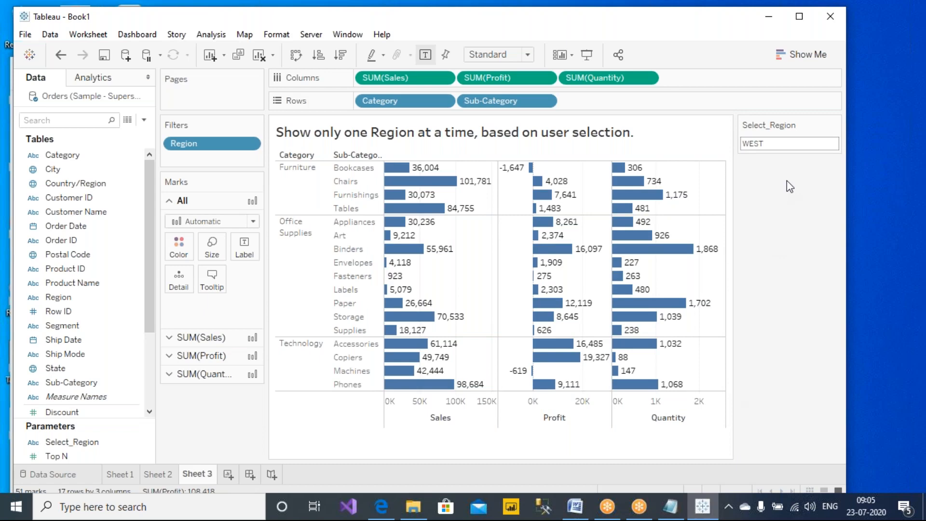
- Set Select_Region to central
{"action": "left_click", "coordinate": [792, 144]}
{"action": "type", "text": "central"}
{"action": "key", "text": "Return"}
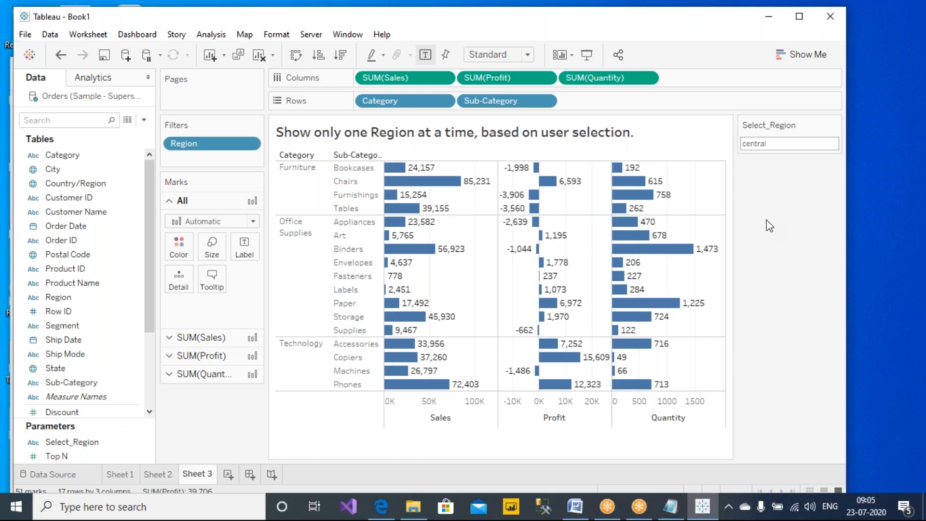
- Enter the nonsense value asdfasdfsadf in Select_Region, leaving the view with 0 marks
{"action": "left_click", "coordinate": [779, 143]}
{"action": "type", "text": "asdfasdfsadf"}
{"action": "key", "text": "Return"}
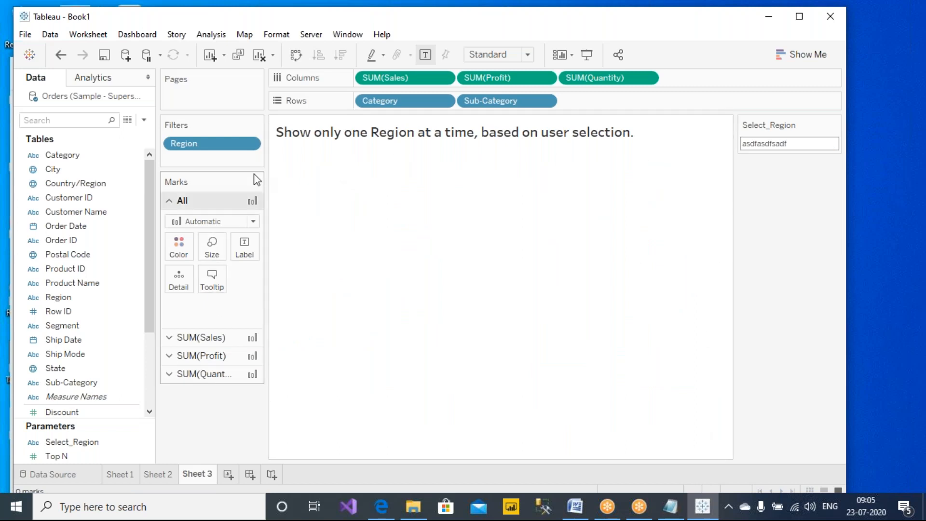
{"action": "key", "text": "ctrl+2"}
{"action": "mouse_move", "coordinate": [694, 165]}
{"action": "left_mouse_down"}
{"action": "mouse_move", "coordinate": [303, 167]}
{"action": "mouse_move", "coordinate": [310, 387]}
{"action": "mouse_move", "coordinate": [617, 488]}
{"action": "mouse_move", "coordinate": [695, 170]}
{"action": "mouse_move", "coordinate": [832, 167]}
{"action": "mouse_move", "coordinate": [843, 106]}
{"action": "mouse_move", "coordinate": [724, 107]}
{"action": "mouse_move", "coordinate": [738, 153]}
{"action": "mouse_move", "coordinate": [790, 168]}
{"action": "left_mouse_up"}
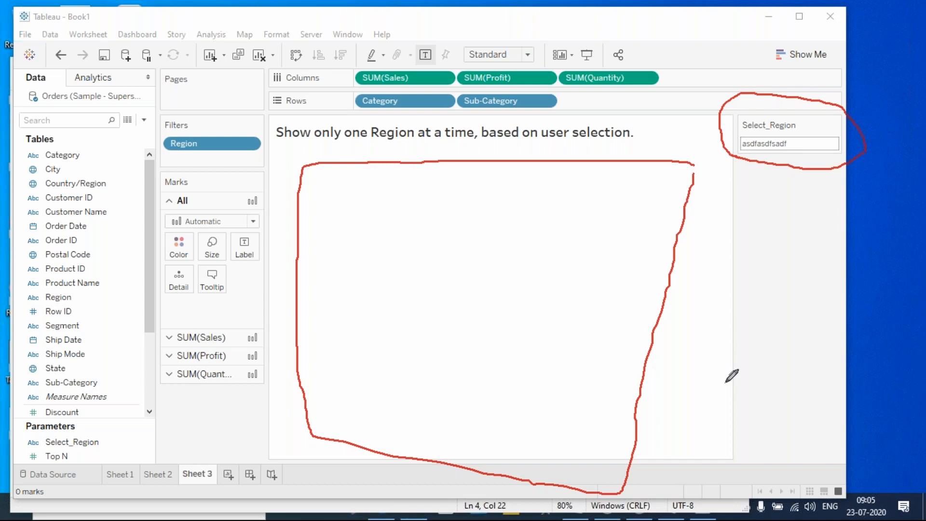
{"action": "mouse_move", "coordinate": [808, 115]}
{"action": "left_mouse_down"}
{"action": "mouse_move", "coordinate": [829, 142]}
{"action": "mouse_move", "coordinate": [803, 148]}
{"action": "left_mouse_up"}
{"action": "left_click", "coordinate": [588, 94]}
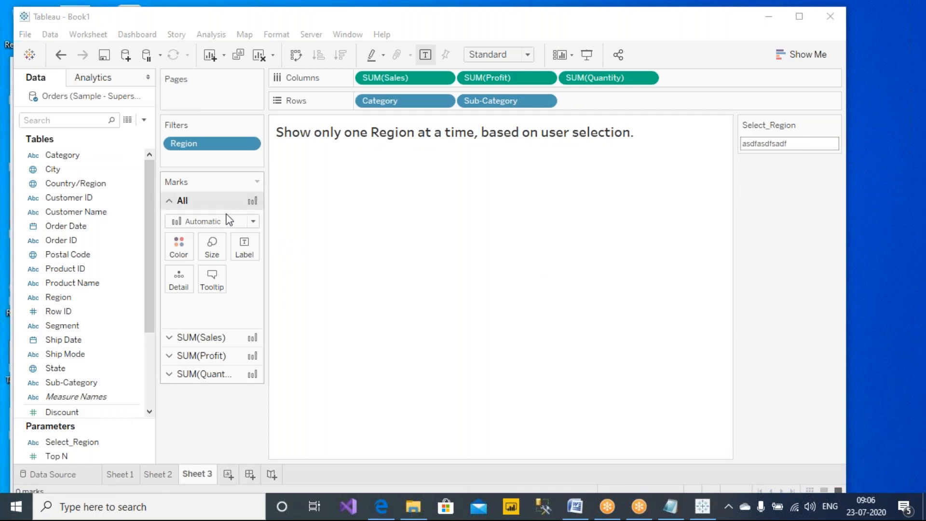
- Hide the Select_Region control from the sheet
{"action": "left_click", "coordinate": [67, 443]}
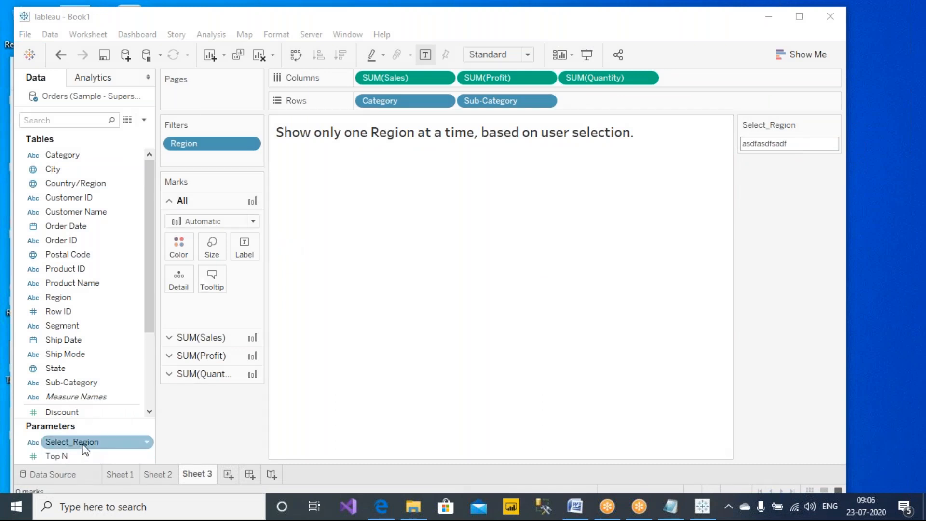
{"action": "right_click", "coordinate": [85, 447]}
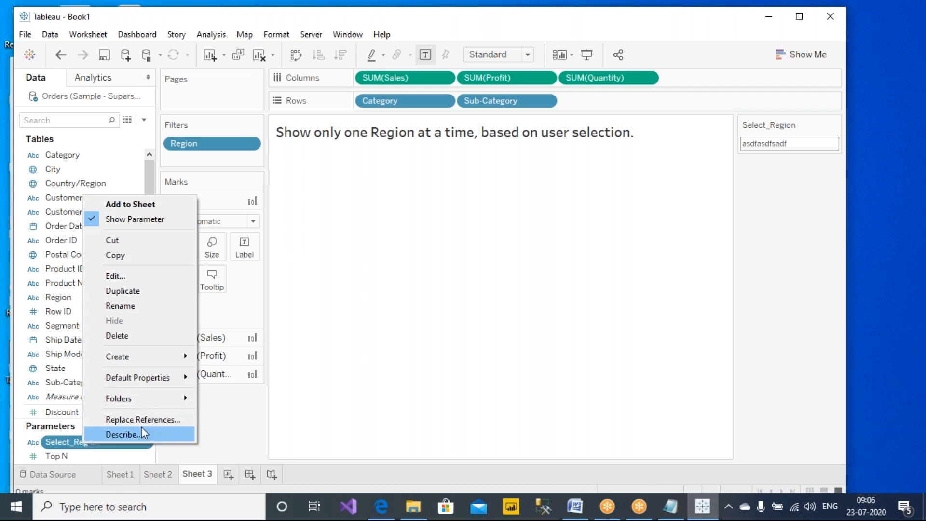
{"action": "left_click", "coordinate": [234, 428]}
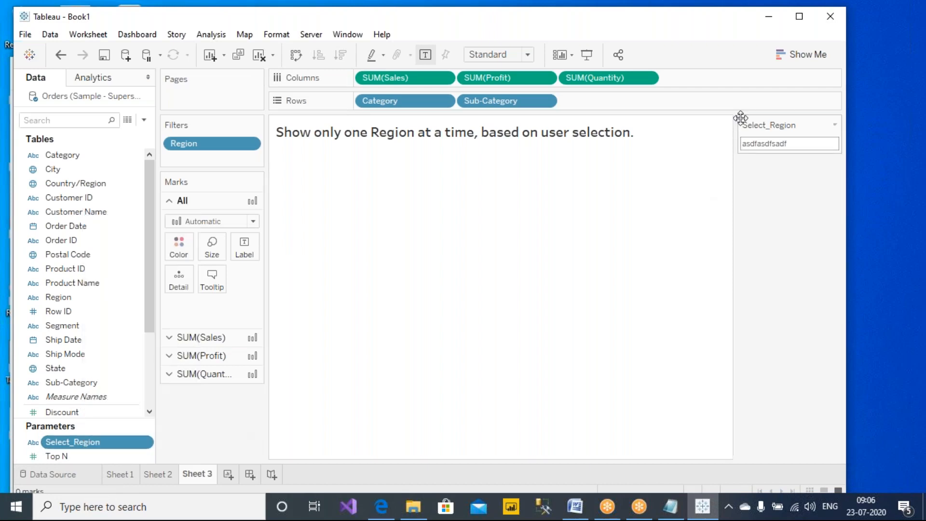
{"action": "left_click", "coordinate": [834, 124]}
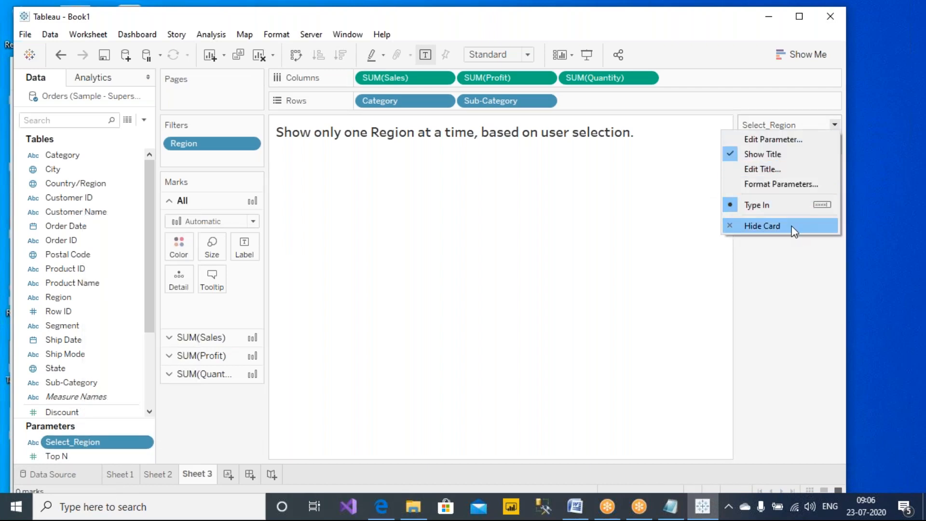
{"action": "left_click", "coordinate": [790, 228]}
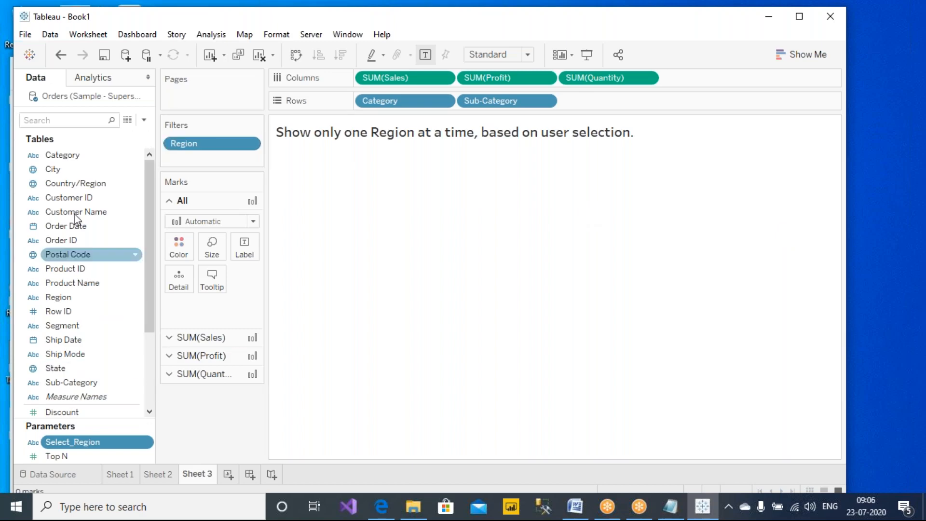
- Start a new String parameter named Sel_Reg_from_list with its current value cleared
{"action": "left_click", "coordinate": [144, 121]}
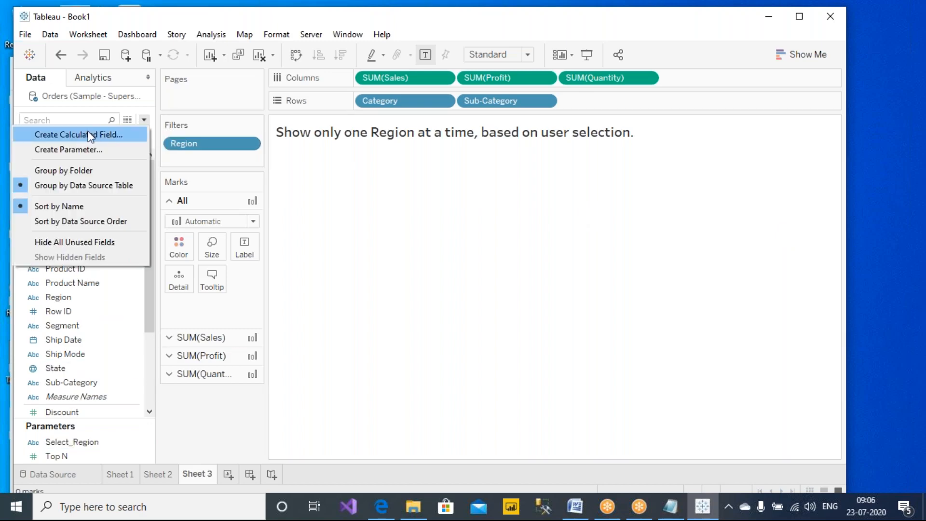
{"action": "left_click", "coordinate": [79, 150]}
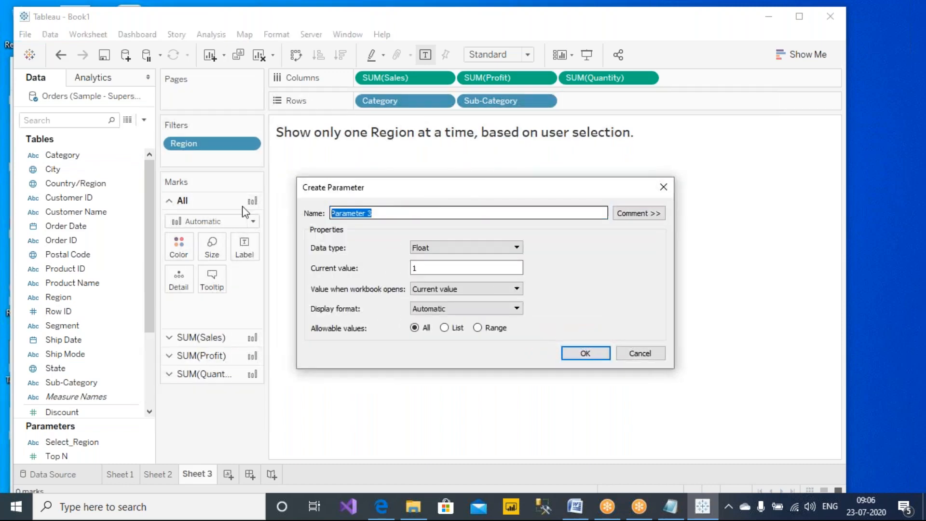
{"action": "type", "text": "S"}
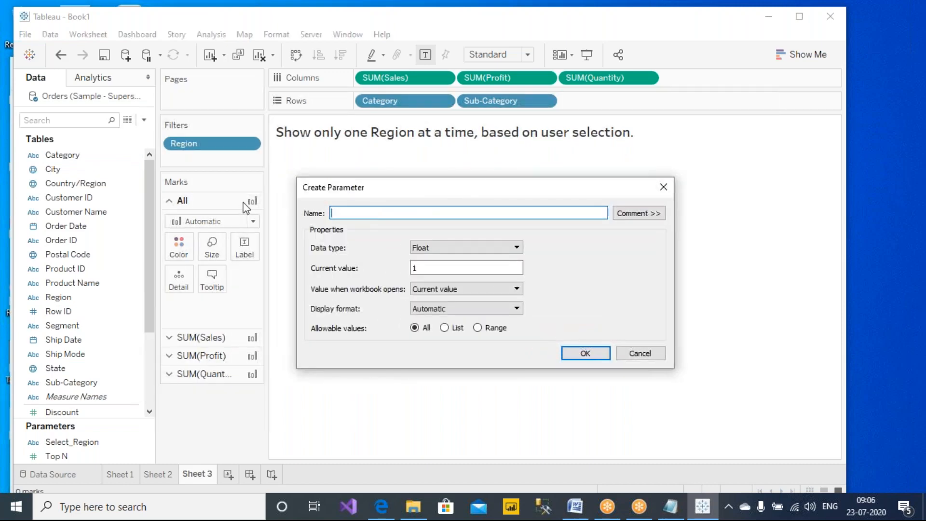
{"action": "type", "text": "el_Reg_from_list"}
{"action": "left_click_drag", "start_coordinate": [362, 213], "coordinate": [423, 220]}
{"action": "left_click", "coordinate": [436, 247]}
{"action": "left_click", "coordinate": [445, 276]}
{"action": "key", "text": "Tab"}
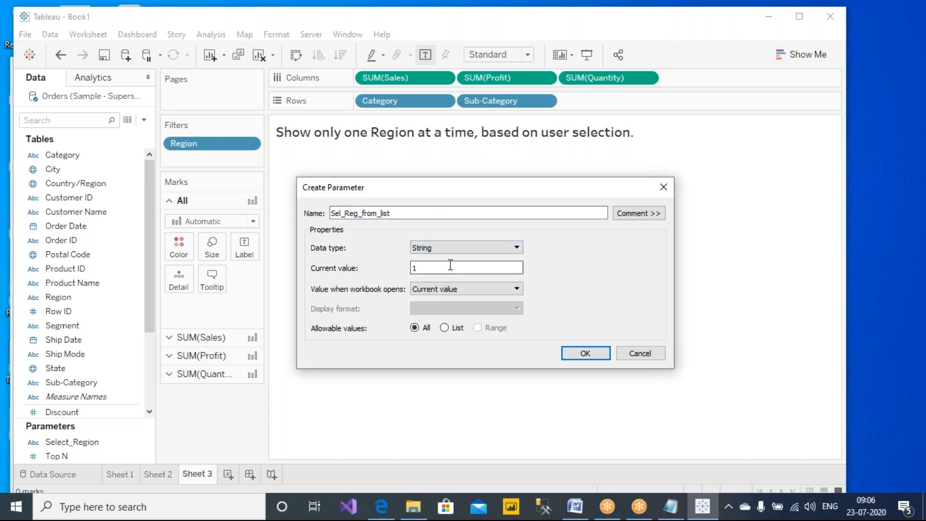
{"action": "key", "text": "BackSpace"}
- Switch allowable values to List and add West and East as values
{"action": "left_click", "coordinate": [444, 329]}
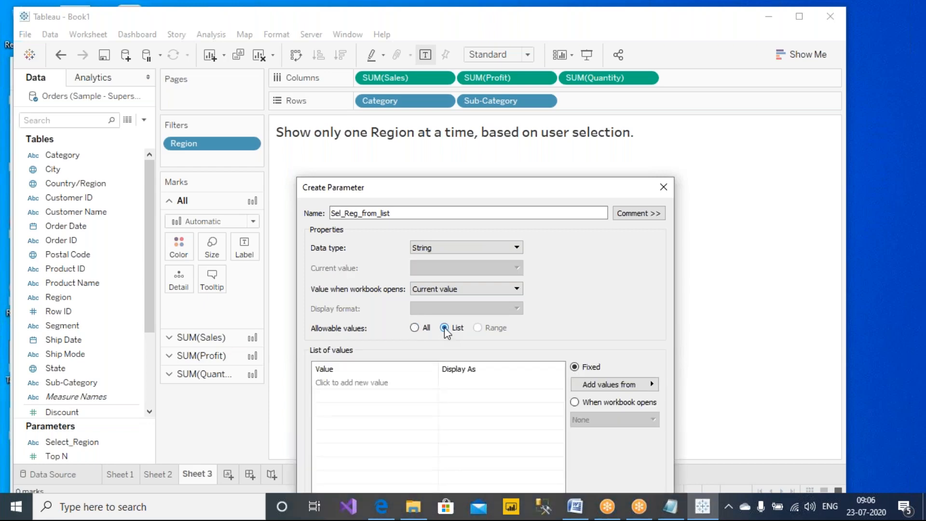
{"action": "left_click_drag", "start_coordinate": [455, 190], "coordinate": [498, 103]}
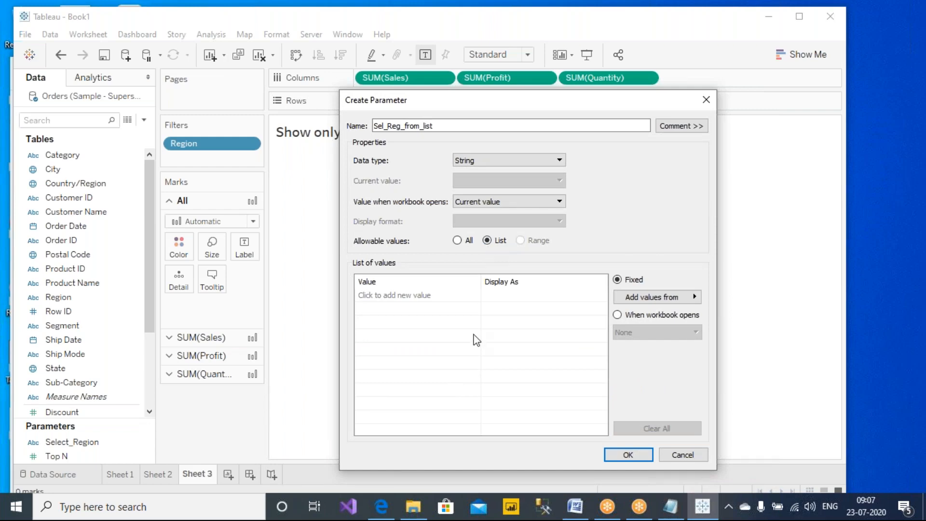
{"action": "left_click", "coordinate": [405, 295]}
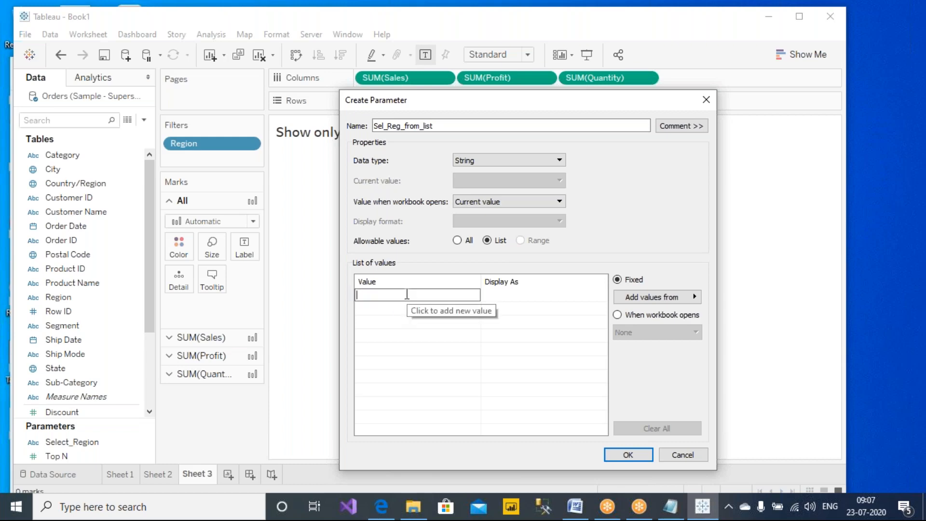
{"action": "type", "text": "West"}
{"action": "key", "text": "Tab"}
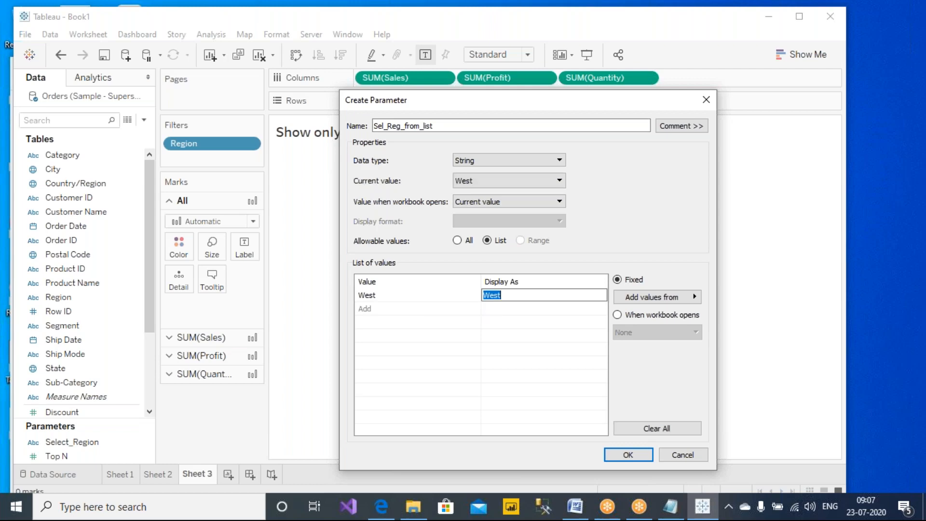
{"action": "left_click", "coordinate": [406, 308]}
{"action": "type", "text": "East"}
{"action": "key", "text": "Tab"}
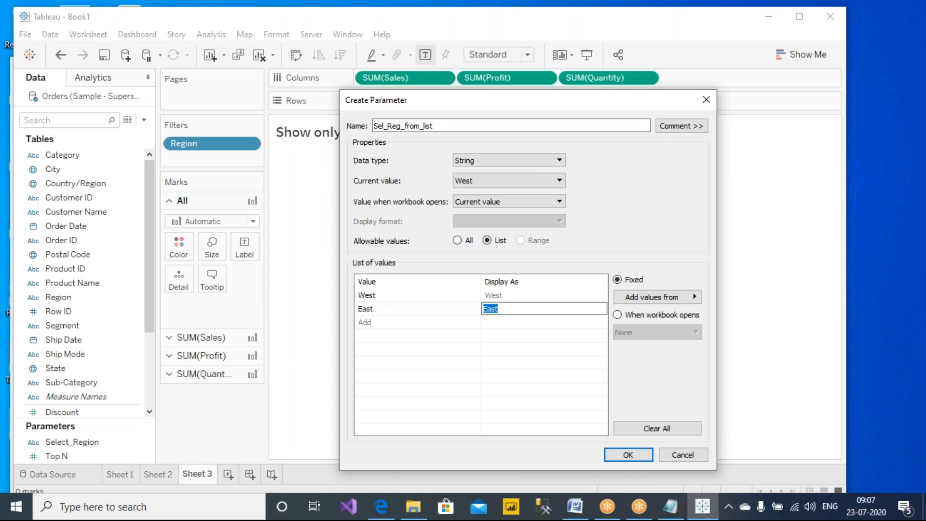
- Add Central and South to the list and finish the Sel_Reg_from_list parameter
{"action": "left_click", "coordinate": [398, 323]}
{"action": "type", "text": "Central"}
{"action": "key", "text": "Tab"}
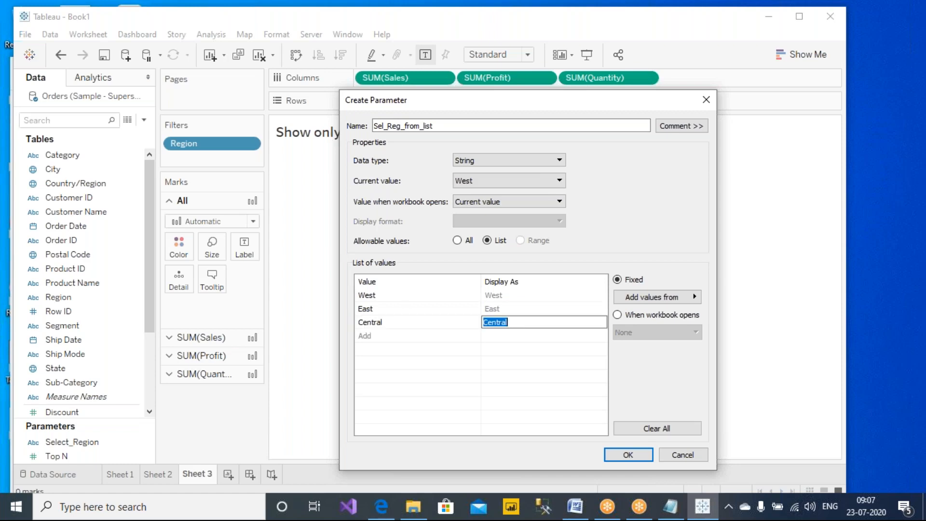
{"action": "left_click", "coordinate": [439, 335]}
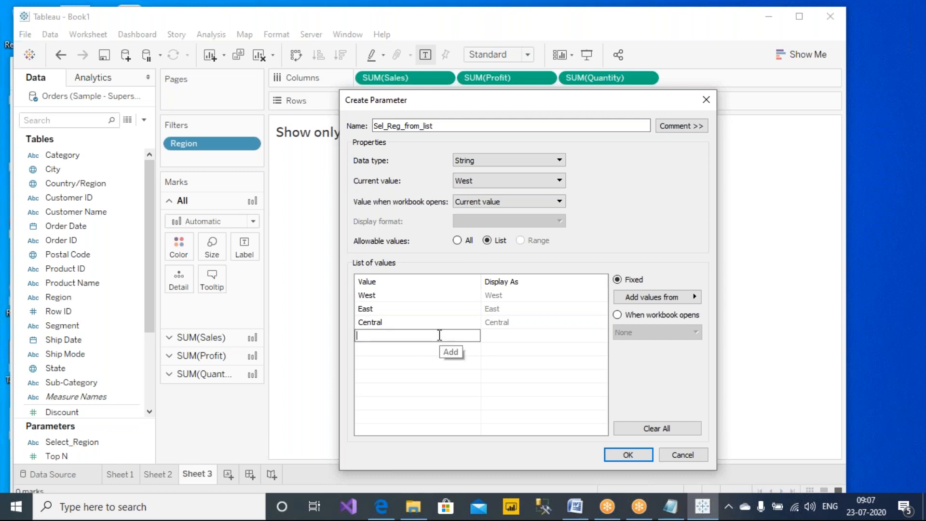
{"action": "type", "text": "South"}
{"action": "key", "text": "Tab"}
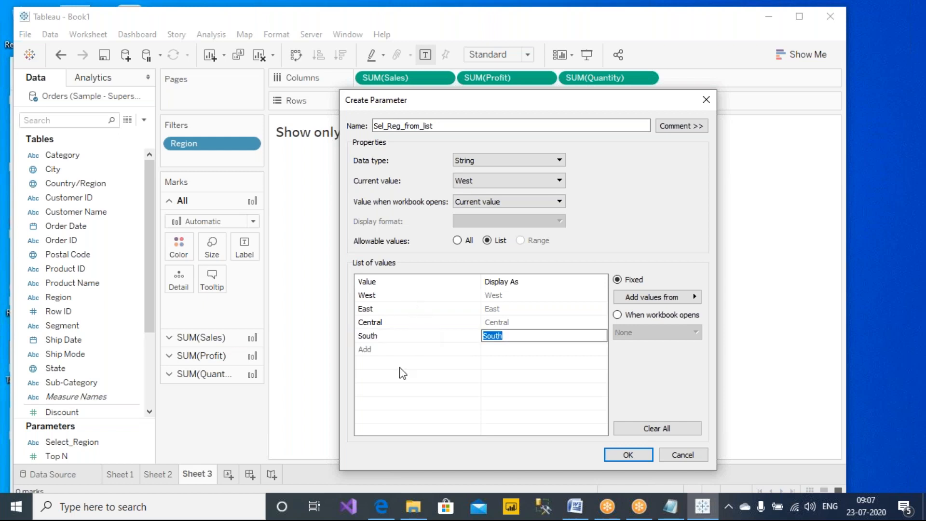
{"action": "key", "text": "Return"}
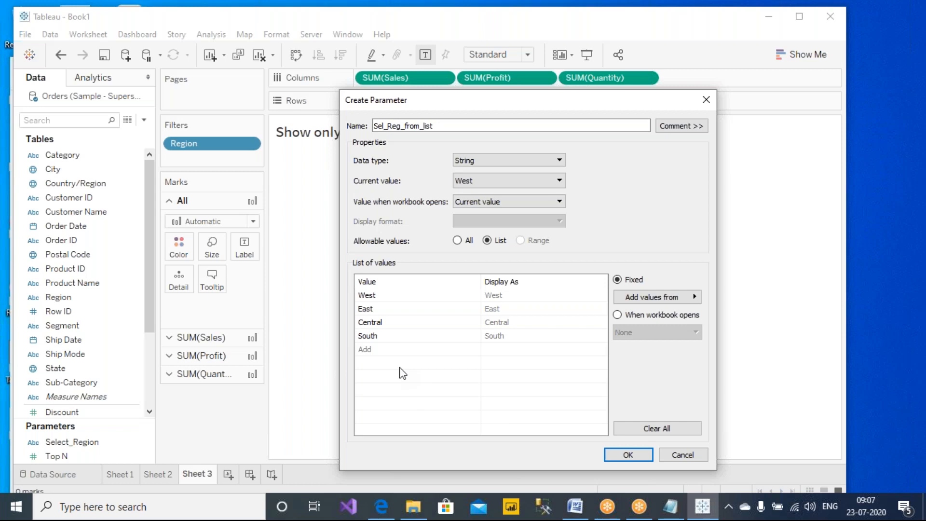
{"action": "left_click", "coordinate": [627, 454]}
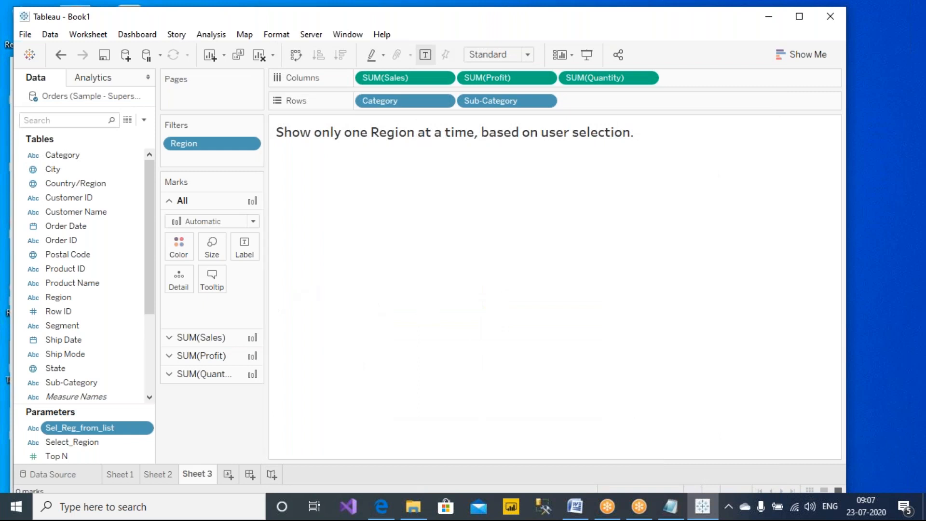
- Show the Sel_Reg_from_list control as a single-value list of West, East, Central, South, West selected
{"action": "right_click", "coordinate": [83, 428]}
{"action": "left_click", "coordinate": [171, 203]}
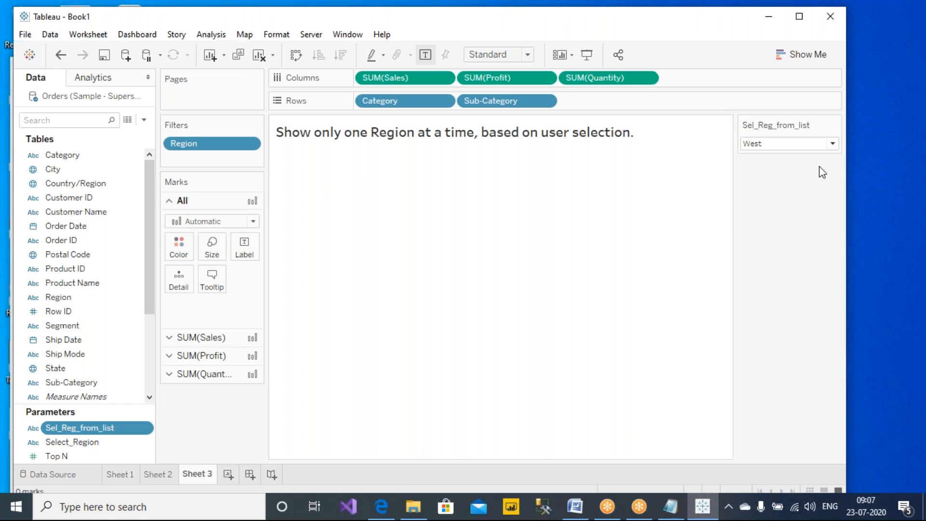
{"action": "left_click", "coordinate": [829, 147]}
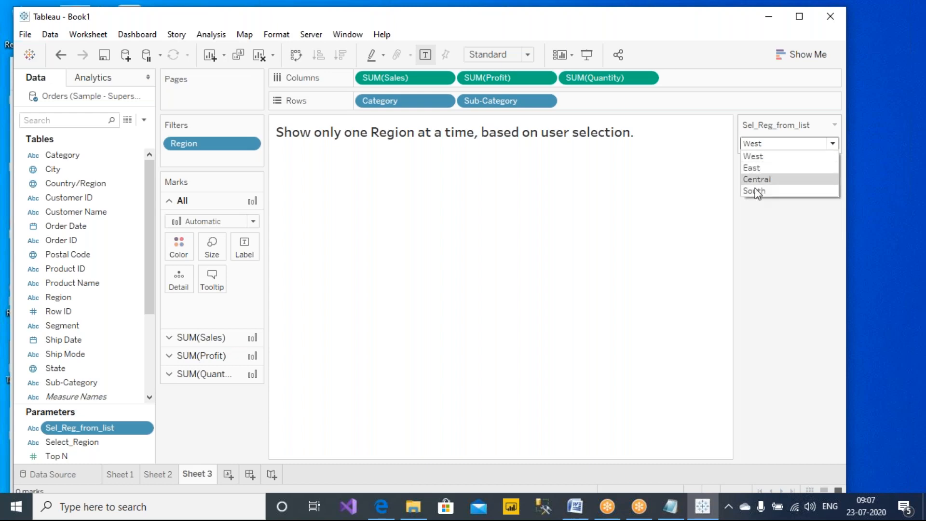
{"action": "left_click", "coordinate": [753, 216]}
{"action": "left_click", "coordinate": [835, 126]}
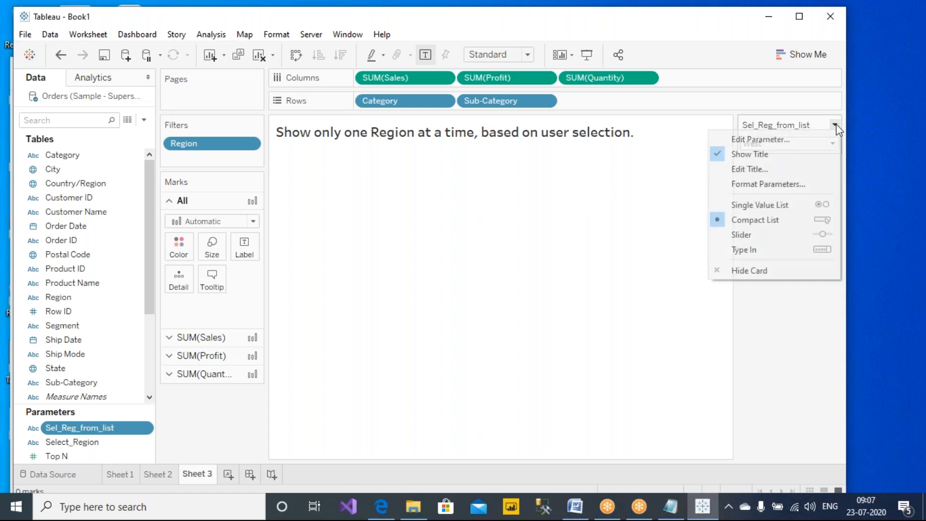
{"action": "left_click", "coordinate": [759, 206]}
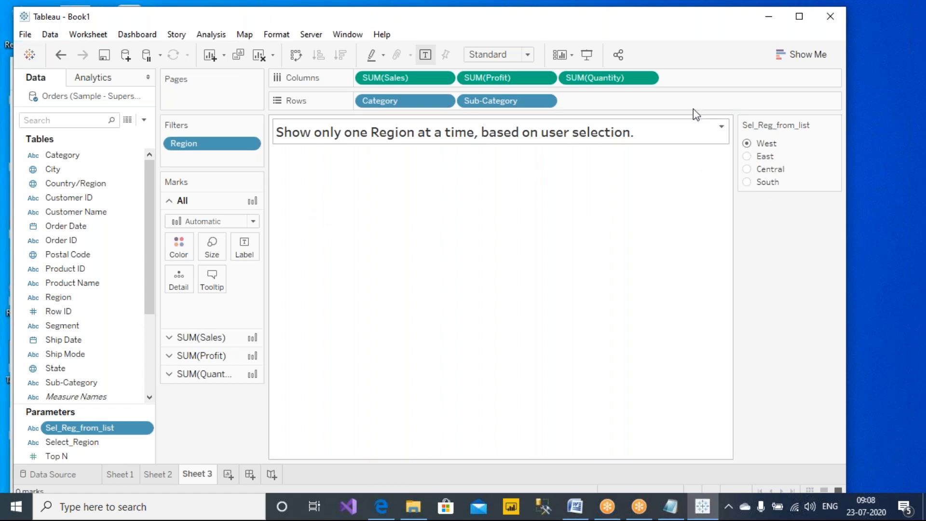
{"action": "left_click", "coordinate": [581, 10]}
{"action": "left_click", "coordinate": [588, 41]}
{"action": "mouse_move", "coordinate": [738, 131]}
{"action": "left_mouse_down"}
{"action": "mouse_move", "coordinate": [463, 110]}
{"action": "mouse_move", "coordinate": [282, 115]}
{"action": "mouse_move", "coordinate": [241, 127]}
{"action": "mouse_move", "coordinate": [256, 137]}
{"action": "left_mouse_up"}
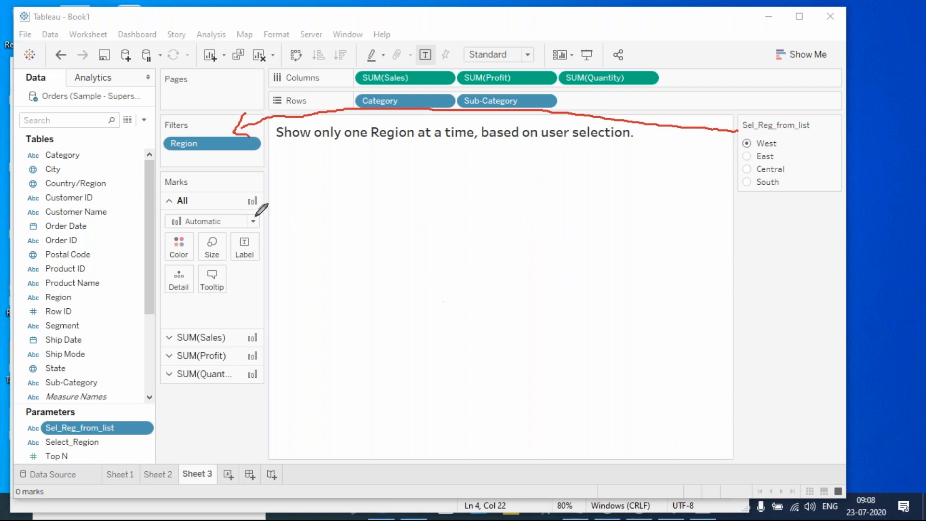
- Change the Region filter condition to [Region]=[Sel_Reg_from_list], then apply and confirm it
{"action": "right_click", "coordinate": [195, 143]}
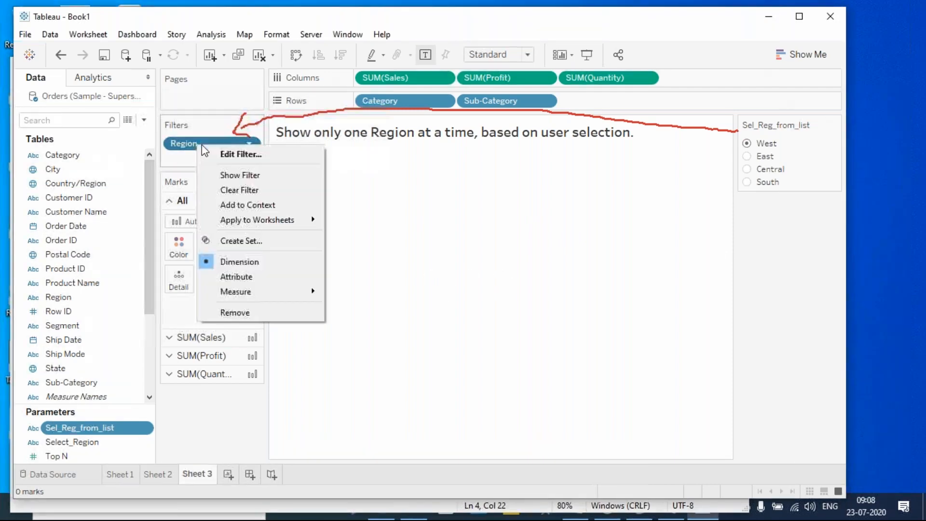
{"action": "left_click", "coordinate": [245, 152]}
{"action": "left_click_drag", "start_coordinate": [358, 262], "coordinate": [454, 268]}
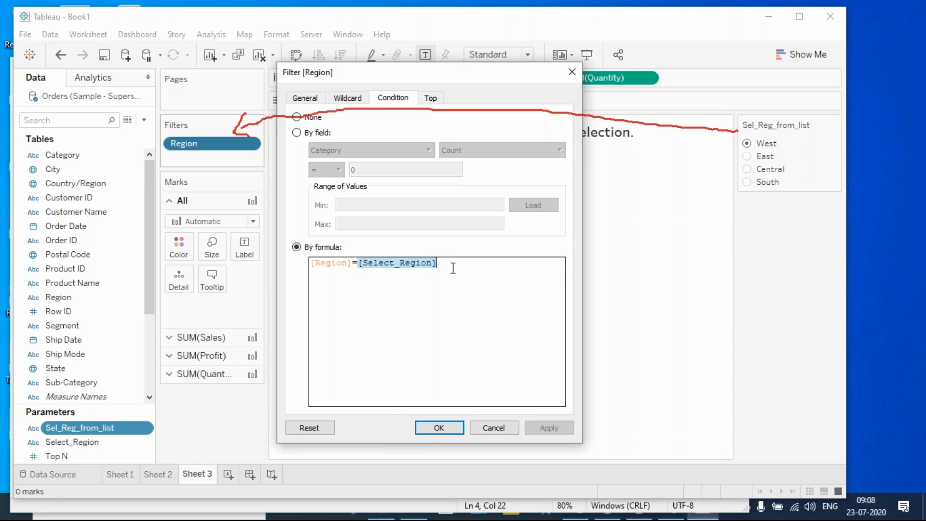
{"action": "key", "text": "BackSpace"}
{"action": "scroll", "coordinate": [424, 305], "scroll_direction": "up", "scroll_amount": 2}
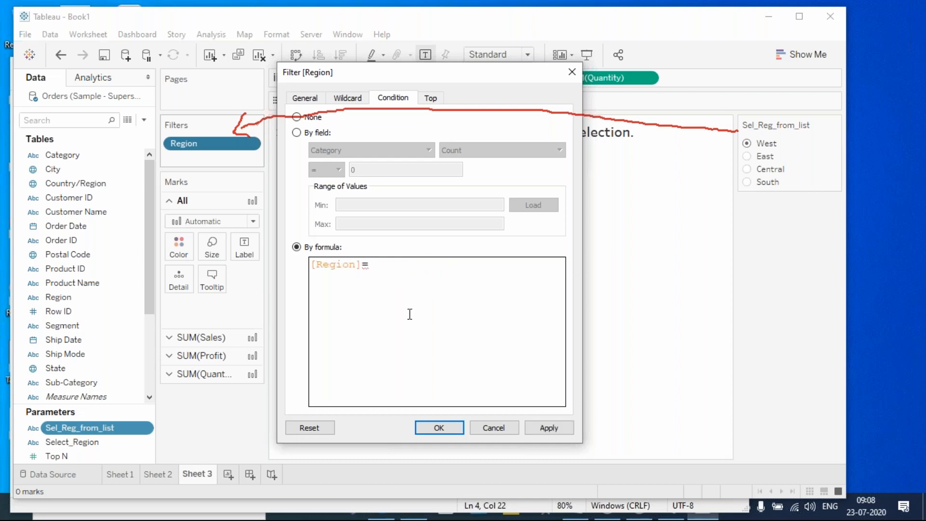
{"action": "left_click", "coordinate": [81, 441]}
{"action": "left_click", "coordinate": [464, 274]}
{"action": "type", "text": "se"}
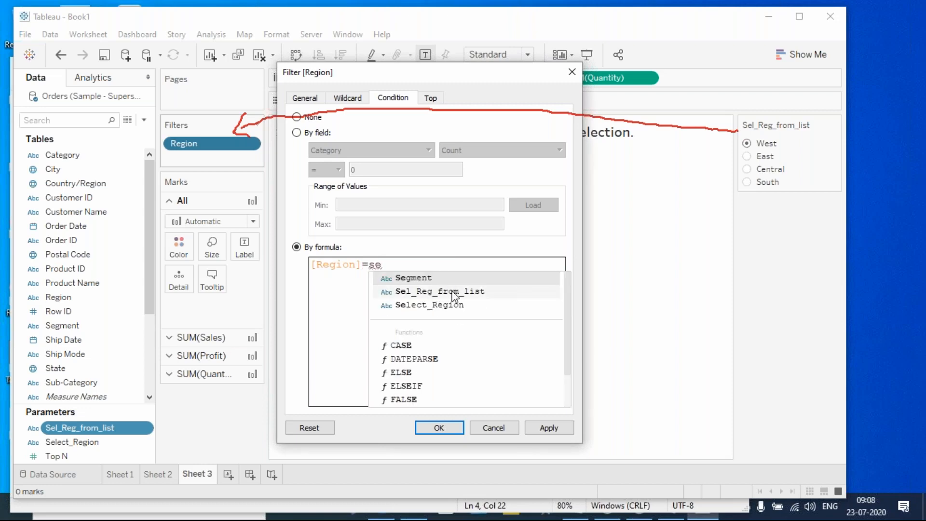
{"action": "double_click", "coordinate": [452, 291]}
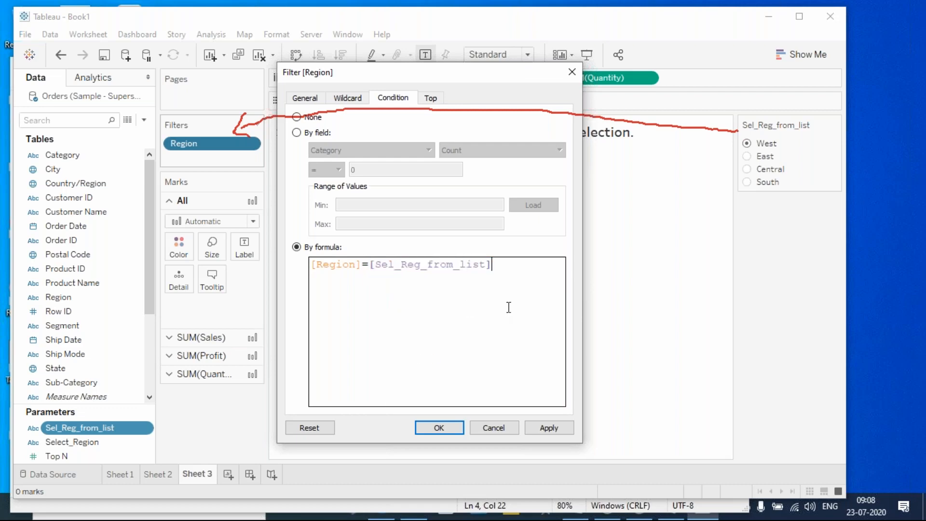
{"action": "left_click", "coordinate": [554, 426]}
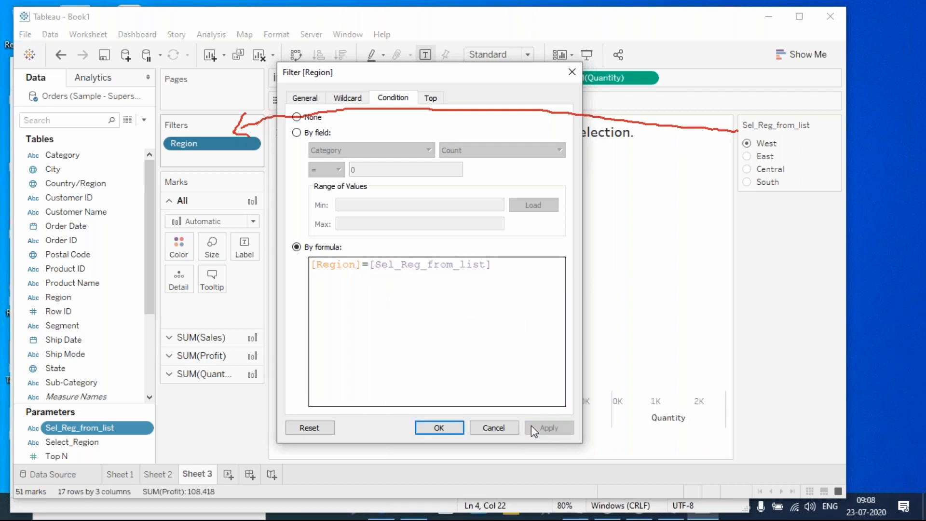
{"action": "left_click", "coordinate": [439, 428]}
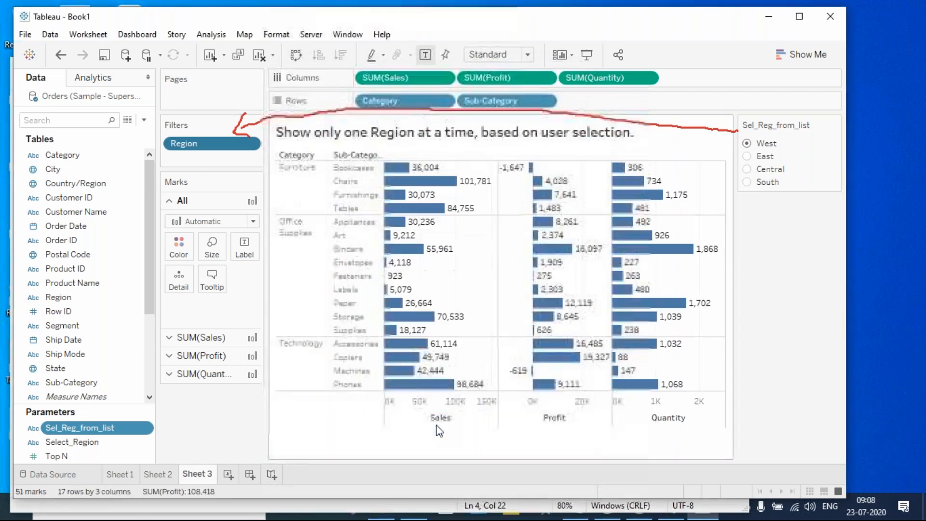
- Switch Sel_Reg_from_list through Central, West and East, ending on South
{"action": "left_click", "coordinate": [747, 169]}
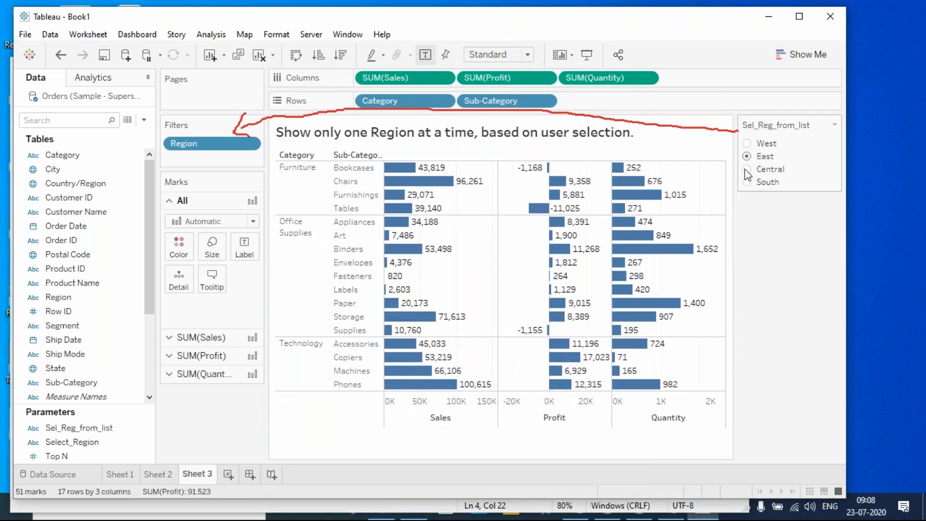
{"action": "left_click", "coordinate": [749, 183]}
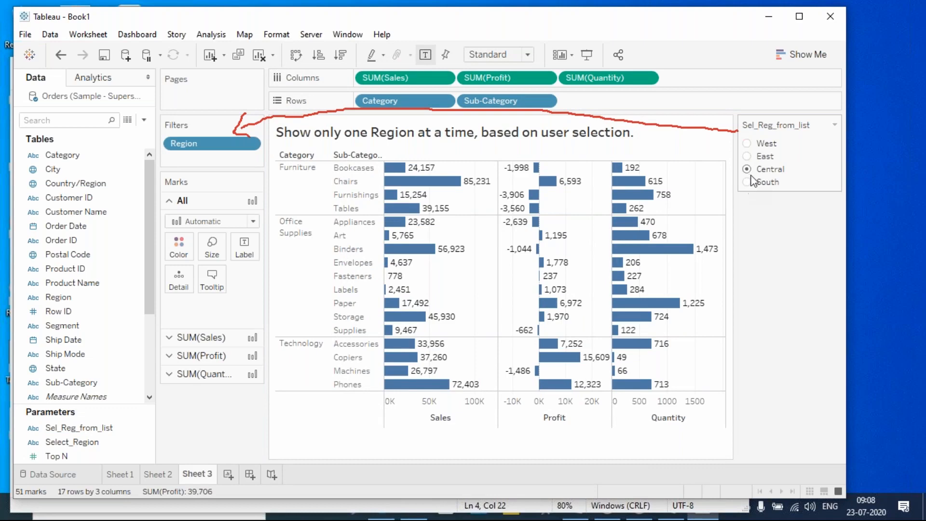
{"action": "left_click", "coordinate": [750, 168]}
{"action": "left_click", "coordinate": [747, 143]}
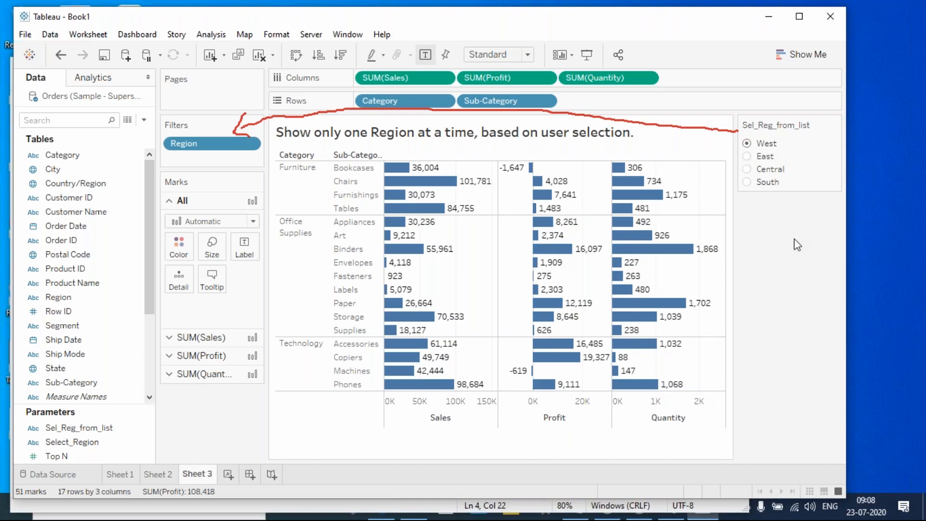
{"action": "left_click", "coordinate": [747, 156]}
{"action": "left_click", "coordinate": [747, 182]}
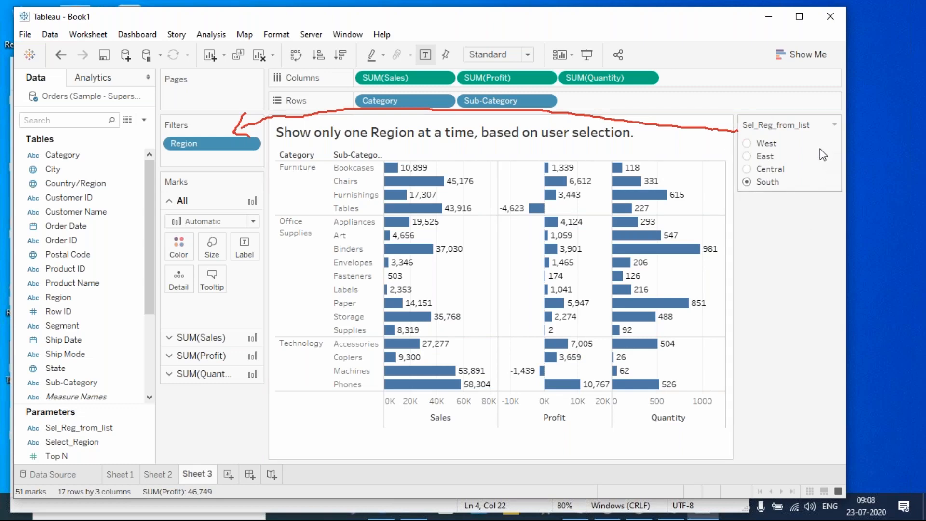
- Mark up the parameter card beside the Central and South options
{"action": "left_click", "coordinate": [588, 13]}
{"action": "left_click", "coordinate": [597, 37]}
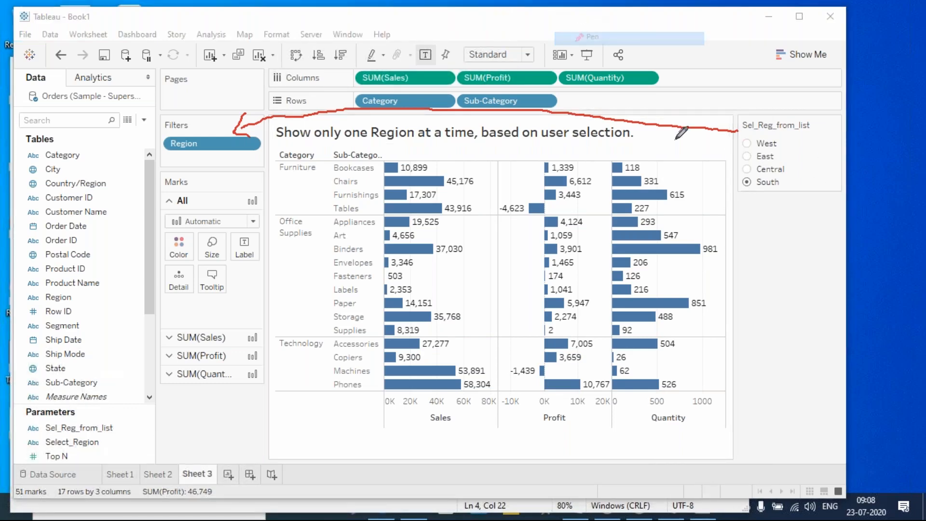
{"action": "left_click_drag", "start_coordinate": [792, 168], "coordinate": [813, 155]}
{"action": "left_click_drag", "start_coordinate": [792, 185], "coordinate": [824, 167]}
- Show the Region filter card from the Region pill on the Filters shelf
{"action": "mouse_move", "coordinate": [782, 136]}
{"action": "left_mouse_down"}
{"action": "mouse_move", "coordinate": [794, 145]}
{"action": "mouse_move", "coordinate": [783, 168]}
{"action": "left_mouse_up"}
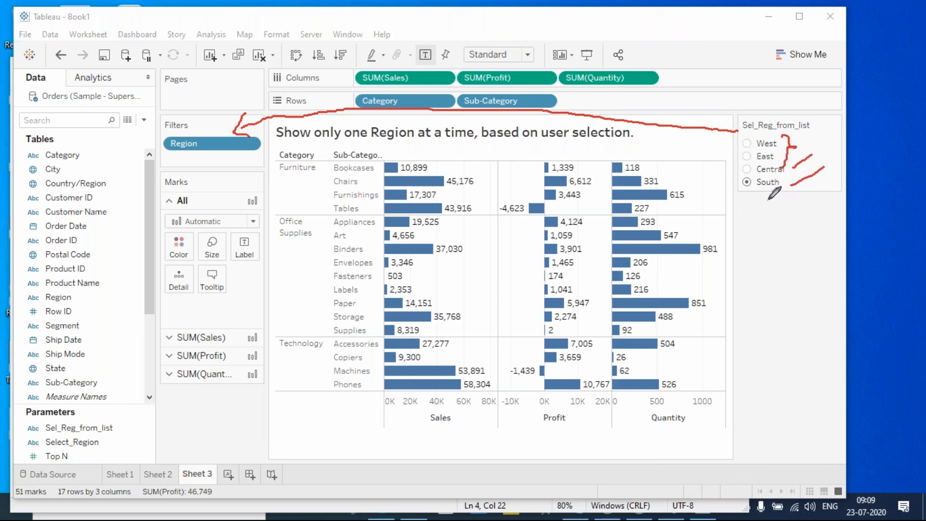
{"action": "right_click", "coordinate": [215, 141]}
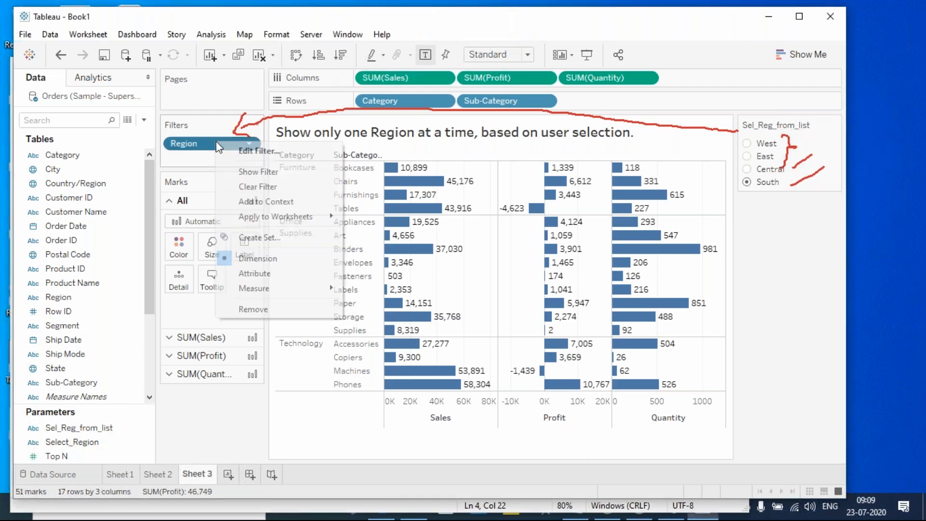
{"action": "left_click", "coordinate": [250, 173]}
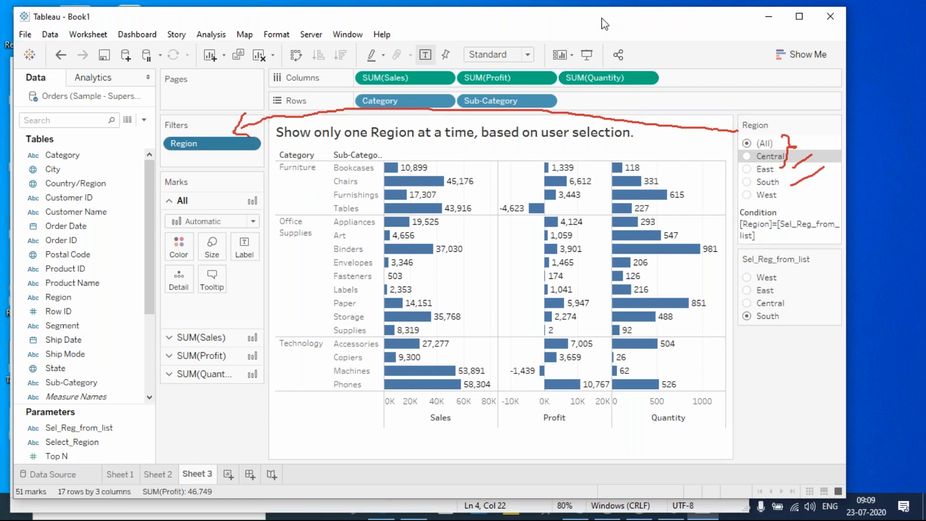
- Mark up the Region filter card and the parameter list on screen
{"action": "left_click", "coordinate": [585, 7]}
{"action": "left_click", "coordinate": [598, 95]}
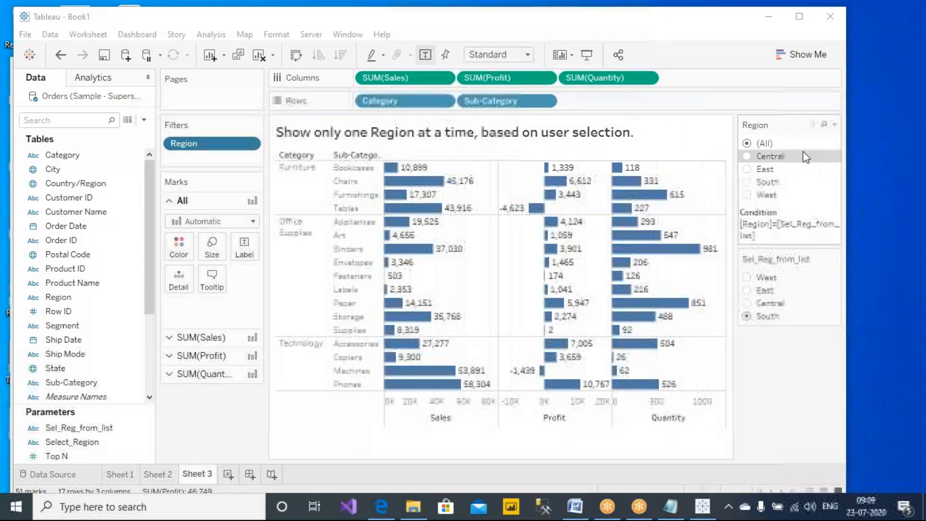
{"action": "left_click", "coordinate": [597, 38]}
{"action": "left_click_drag", "start_coordinate": [799, 157], "coordinate": [828, 145]}
{"action": "left_click_drag", "start_coordinate": [796, 172], "coordinate": [827, 164]}
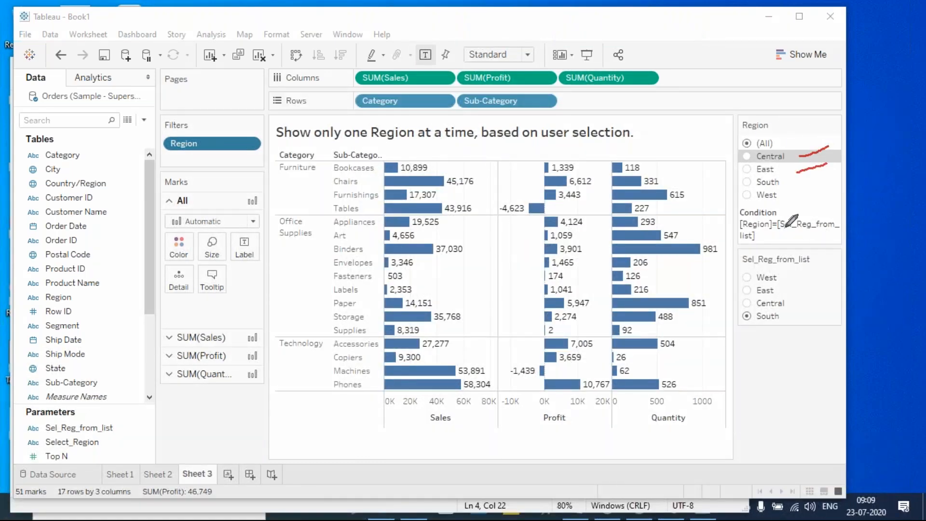
{"action": "mouse_move", "coordinate": [744, 182]}
{"action": "left_mouse_down"}
{"action": "mouse_move", "coordinate": [776, 195]}
{"action": "mouse_move", "coordinate": [748, 197]}
{"action": "left_mouse_up"}
{"action": "left_click_drag", "start_coordinate": [731, 142], "coordinate": [787, 141]}
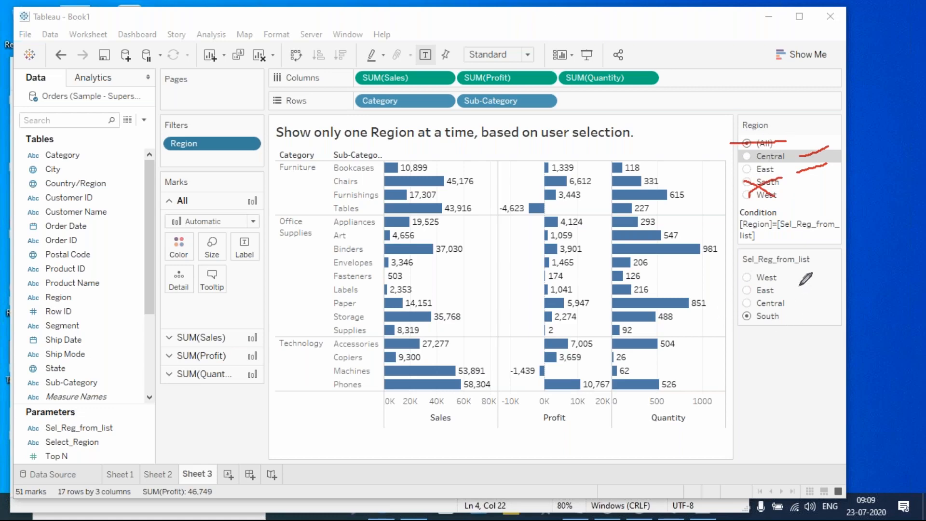
{"action": "mouse_move", "coordinate": [797, 276]}
{"action": "left_mouse_down"}
{"action": "mouse_move", "coordinate": [829, 296]}
{"action": "mouse_move", "coordinate": [812, 334]}
{"action": "left_mouse_up"}
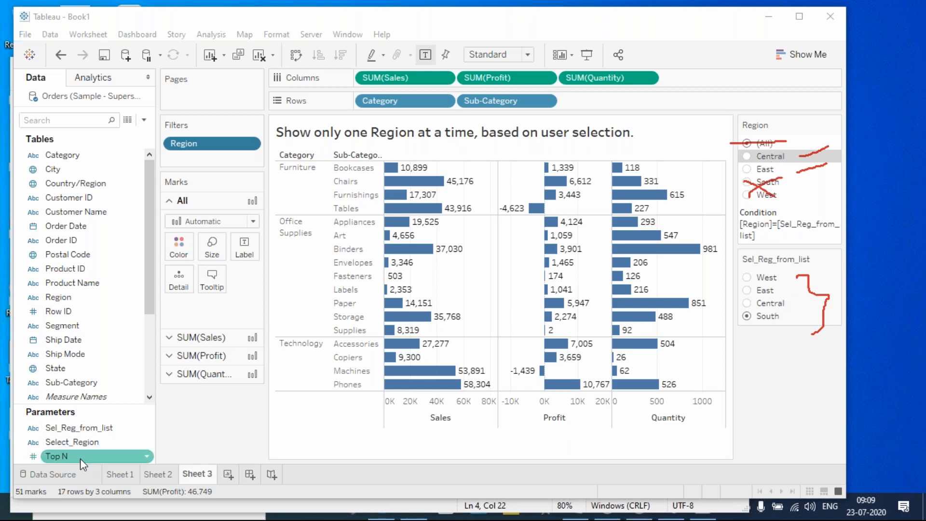
- Remove West and South from the Sel_Reg_from_list allowed values
{"action": "right_click", "coordinate": [95, 430]}
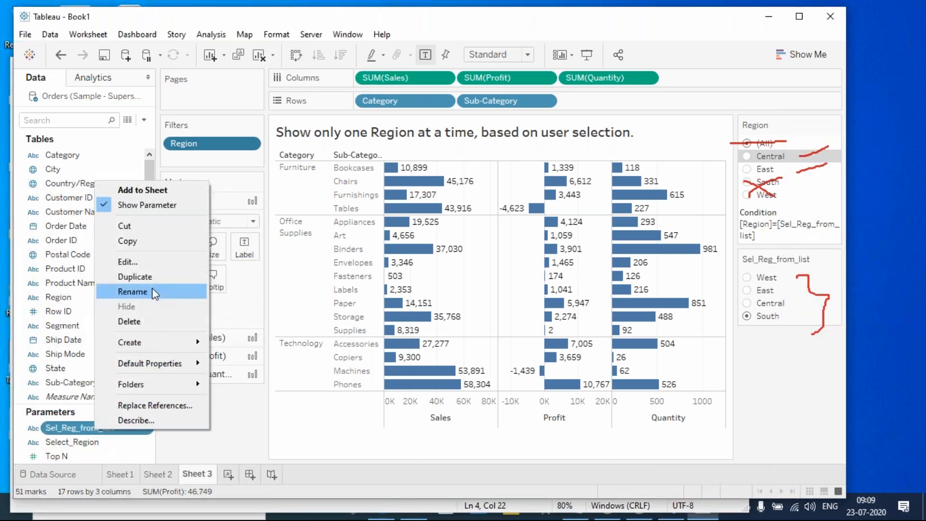
{"action": "left_click", "coordinate": [166, 265]}
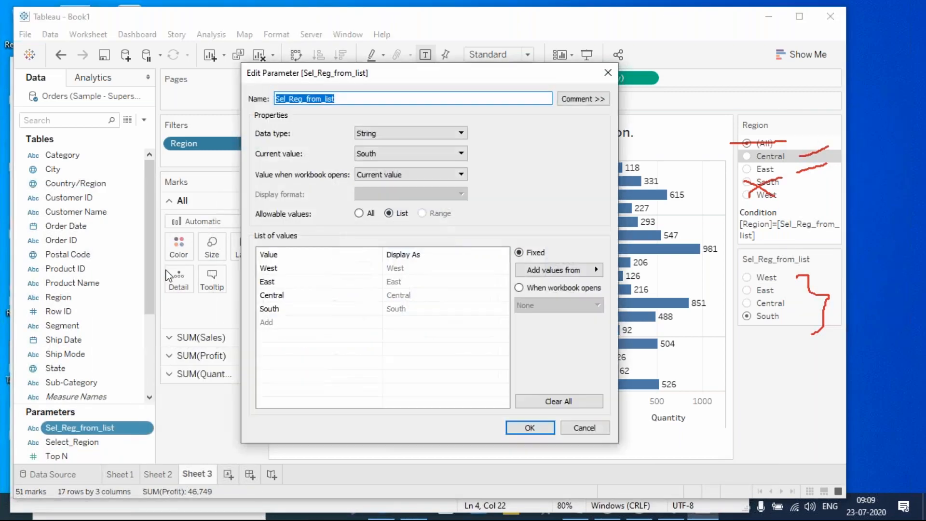
{"action": "left_click", "coordinate": [297, 269]}
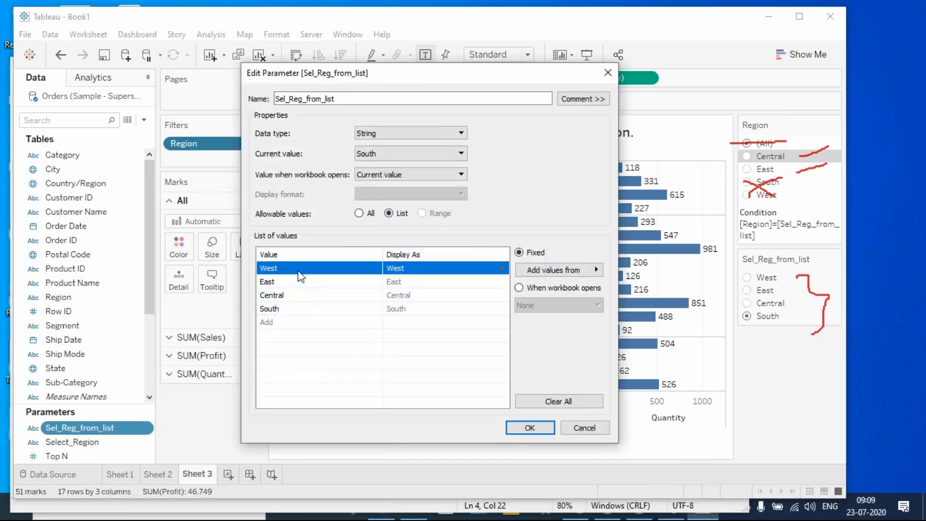
{"action": "left_click", "coordinate": [501, 269]}
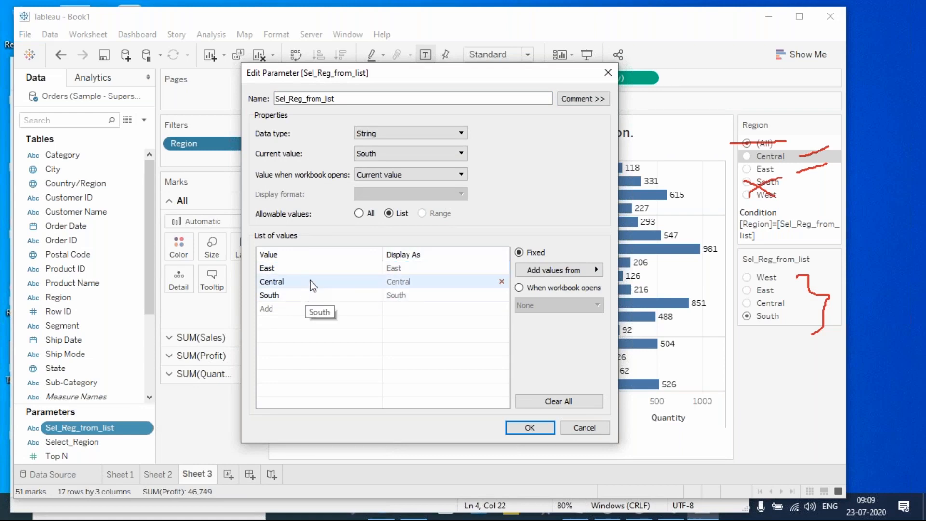
{"action": "left_click", "coordinate": [302, 299]}
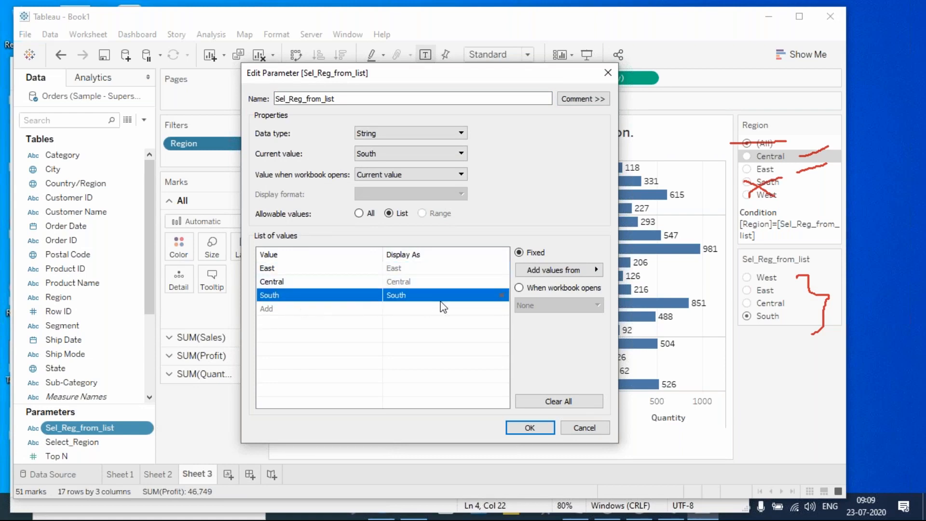
{"action": "left_click", "coordinate": [501, 295]}
{"action": "left_click", "coordinate": [529, 428]}
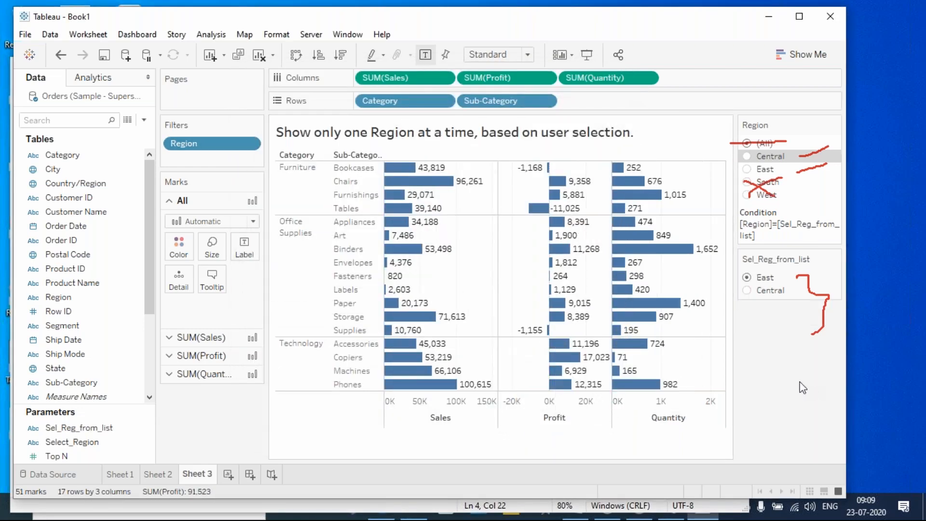
- Toggle the chart between East and Central, ending on Central
{"action": "mouse_move", "coordinate": [678, 250]}
{"action": "left_click", "coordinate": [745, 291]}
{"action": "left_click", "coordinate": [746, 277]}
{"action": "left_click", "coordinate": [746, 292]}
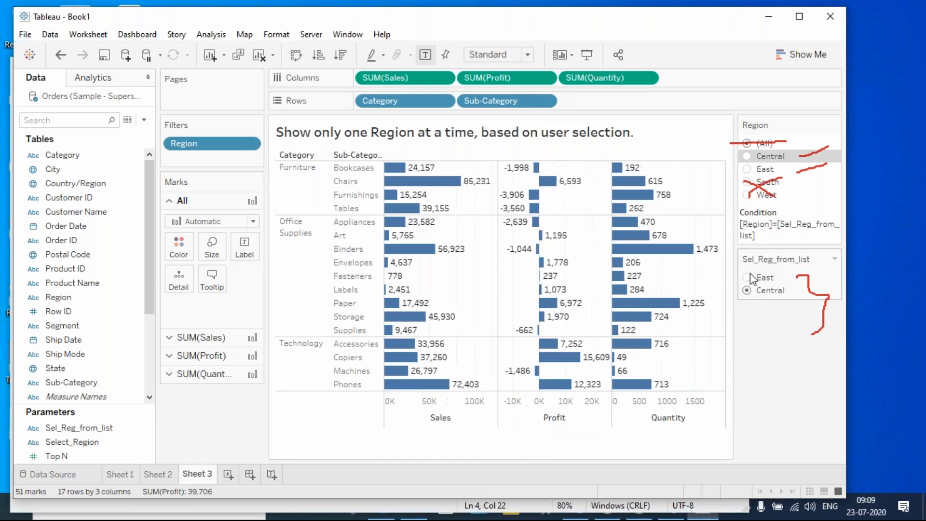
{"action": "left_click", "coordinate": [747, 277]}
{"action": "left_click", "coordinate": [746, 291]}
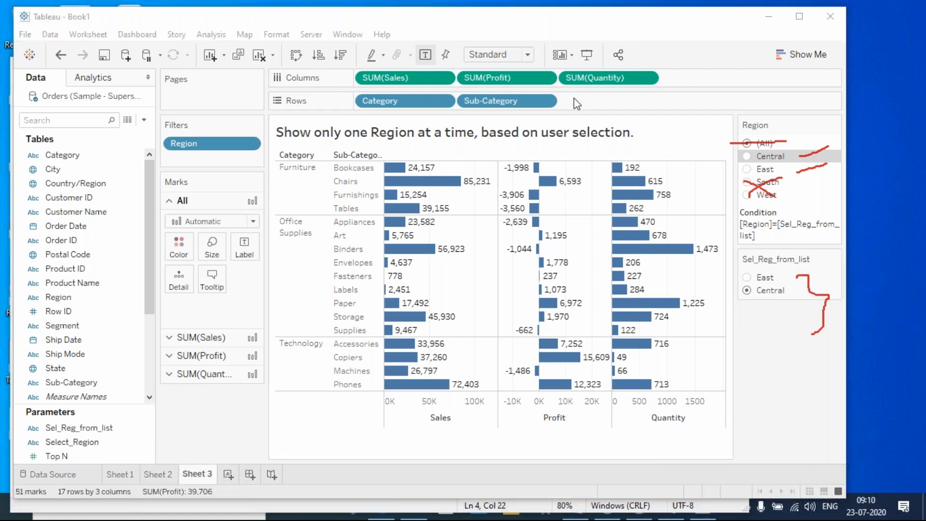
{"action": "key", "text": "Escape"}
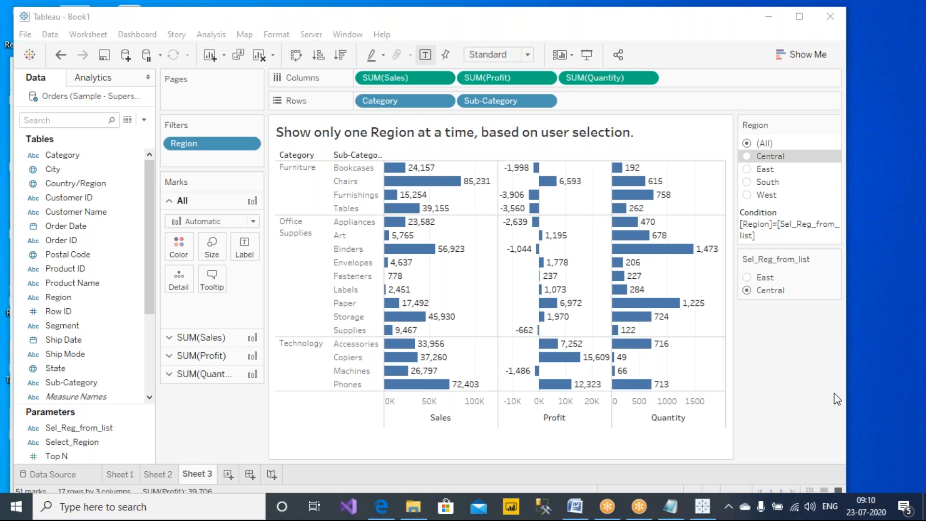
- Add notes on new back-end regions and Tableau versions below/above 2020 to Notes.txt
{"action": "left_click", "coordinate": [250, 443]}
{"action": "left_click", "coordinate": [690, 45]}
{"action": "left_click", "coordinate": [669, 507]}
{"action": "left_click", "coordinate": [707, 225]}
{"action": "key", "text": "Return"}
{"action": "key", "text": "Return"}
{"action": "key", "text": "Return"}
{"action": "type", "text": "sir in case any new region added in back end"}
{"action": "key", "text": "Return"}
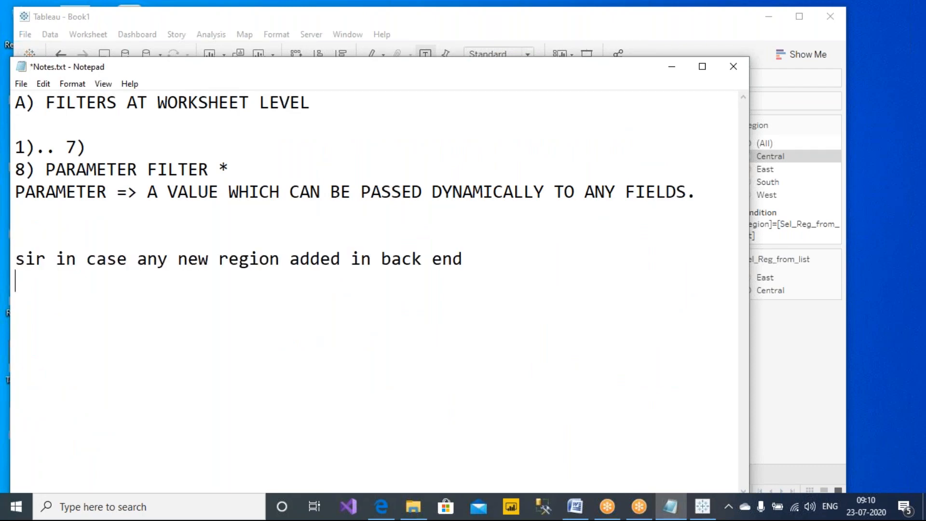
{"action": "type", "text": "Old version"}
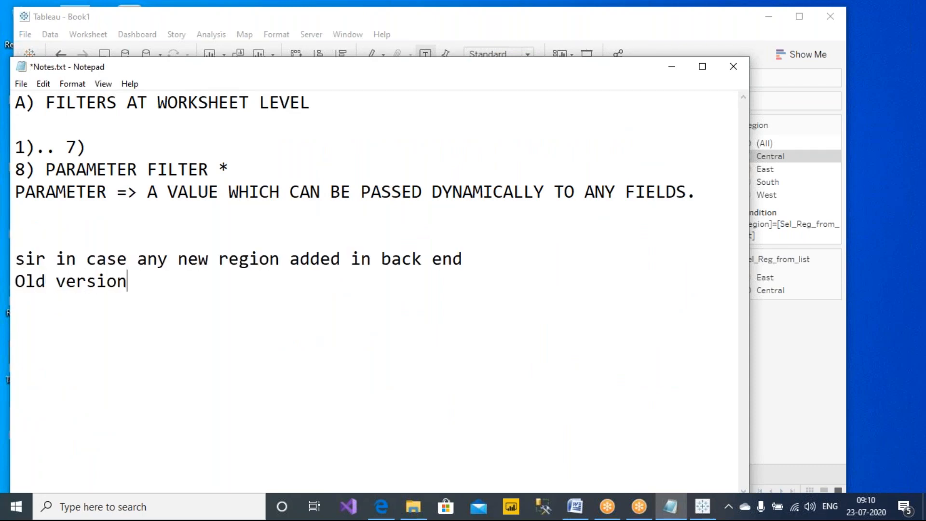
{"action": "type", "text": "s of tableau, "}
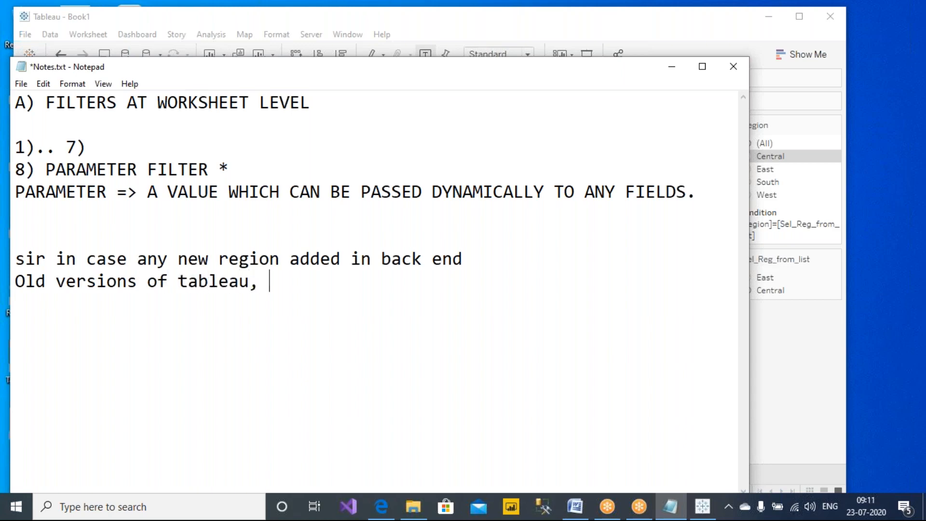
{"action": "type", "text": "below 202"}
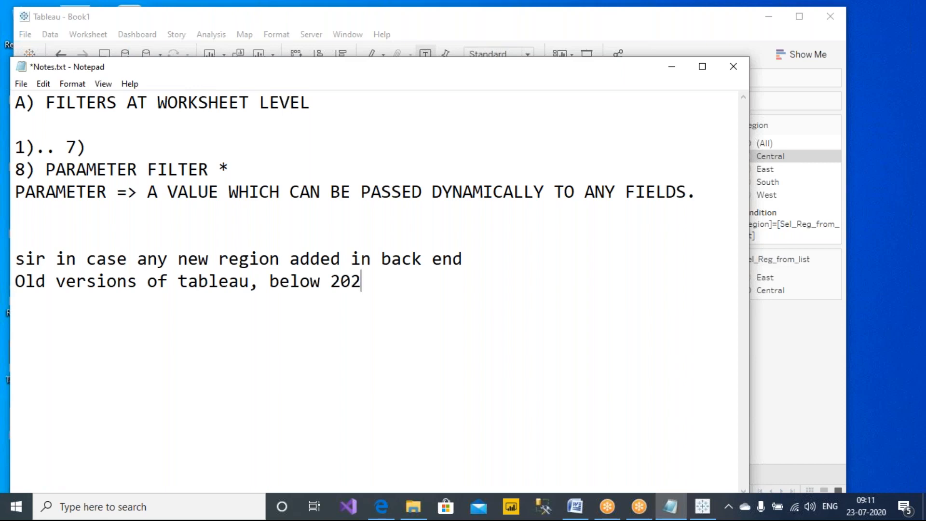
{"action": "type", "text": "0 Yes, f"}
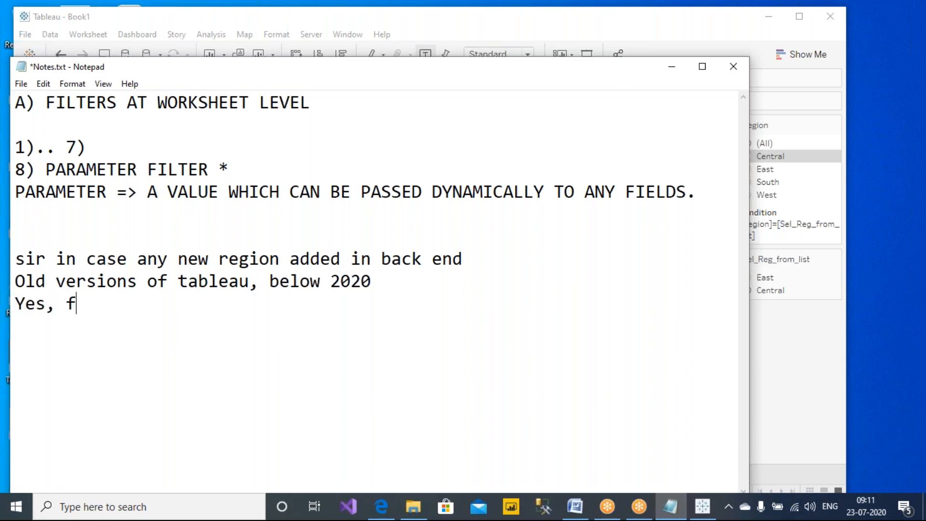
{"action": "type", "text": "or versions above"}
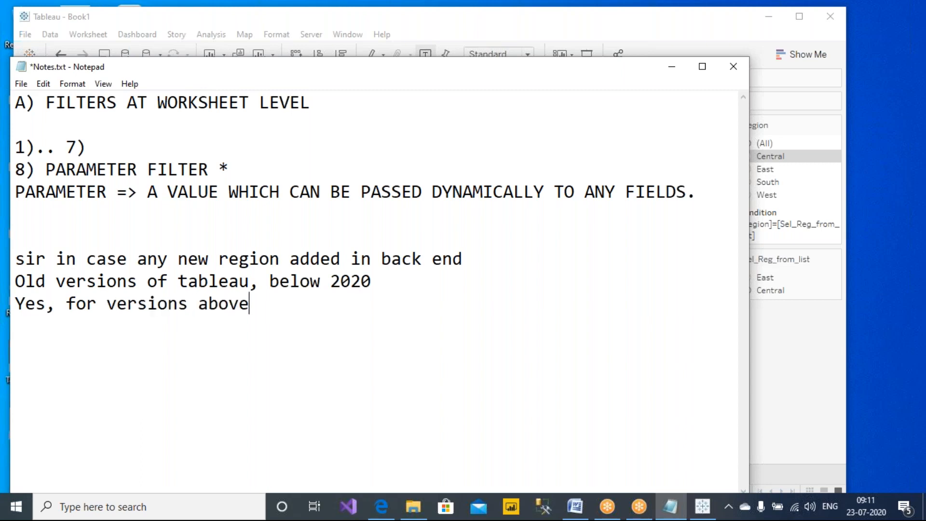
{"action": "type", "text": " 2020"}
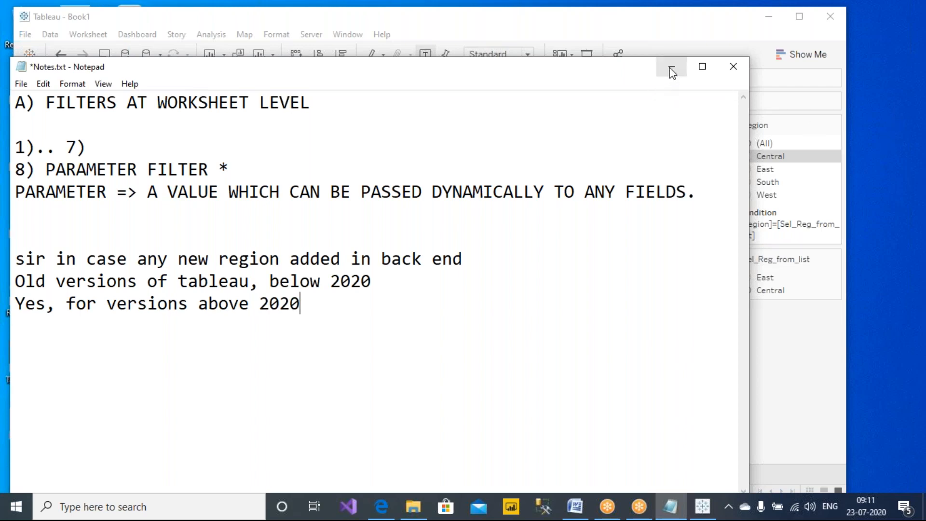
- Highlight the two Tableau version answer lines, then minimize Notepad
{"action": "left_click_drag", "start_coordinate": [329, 308], "coordinate": [13, 306]}
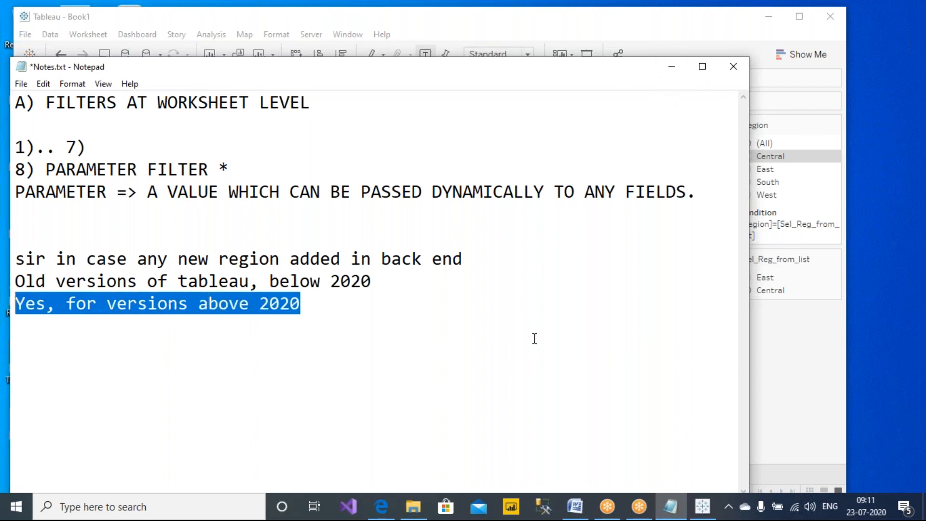
{"action": "left_click", "coordinate": [812, 353]}
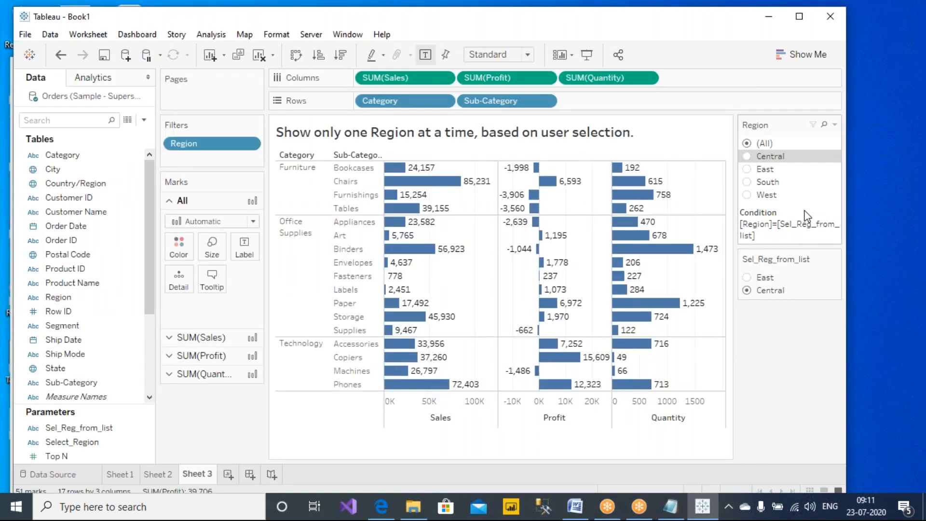
{"action": "key", "text": "alt+Tab"}
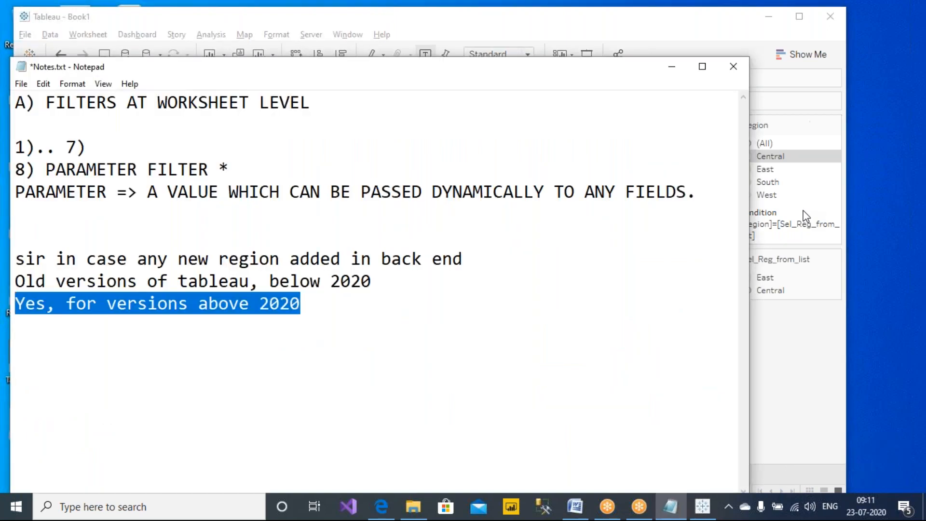
{"action": "left_click_drag", "start_coordinate": [418, 280], "coordinate": [7, 281]}
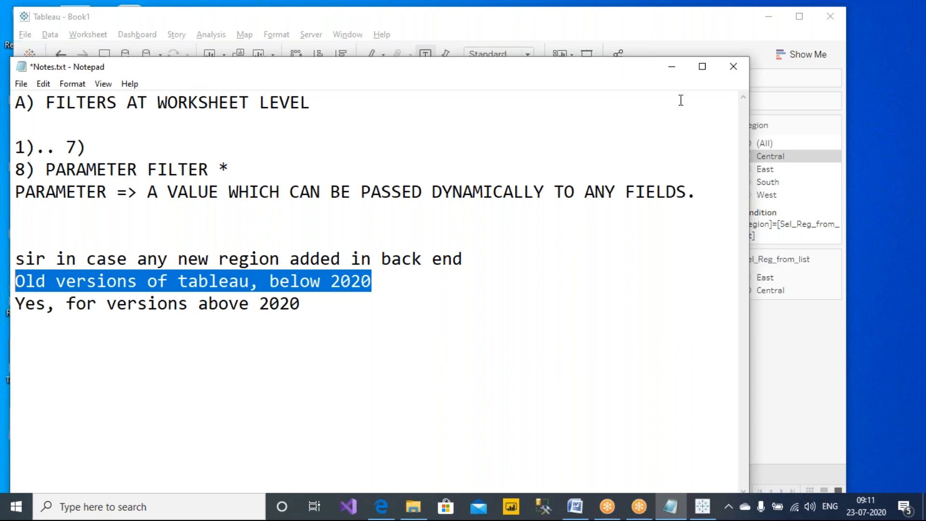
{"action": "left_click", "coordinate": [679, 72]}
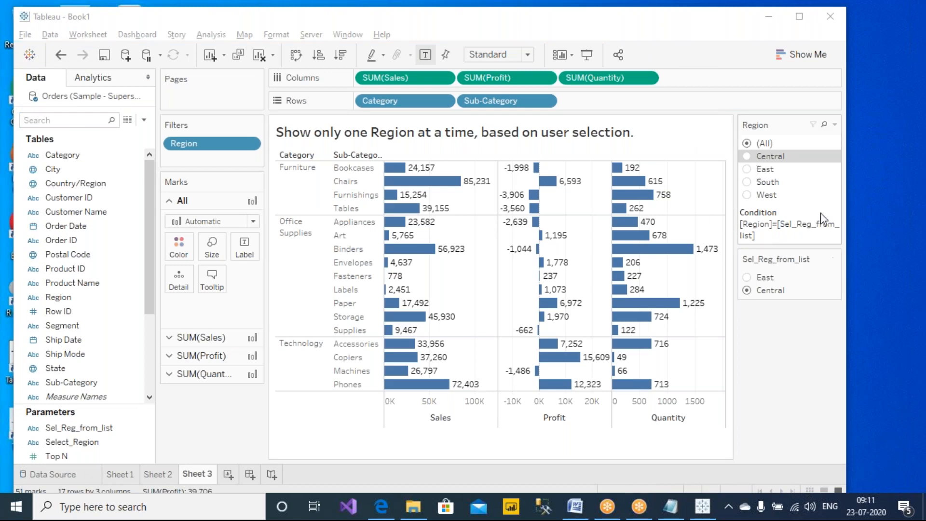
- Review Sel_Reg_from_list's East and Central values unchanged, then add a new Sheet 4
{"action": "left_click", "coordinate": [834, 259]}
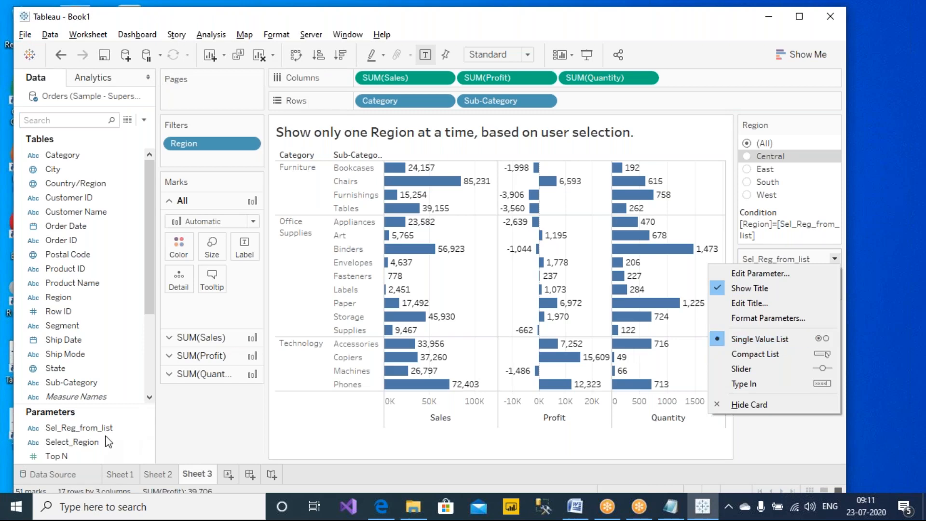
{"action": "left_click", "coordinate": [121, 428]}
{"action": "right_click", "coordinate": [121, 428]}
{"action": "left_click", "coordinate": [141, 266]}
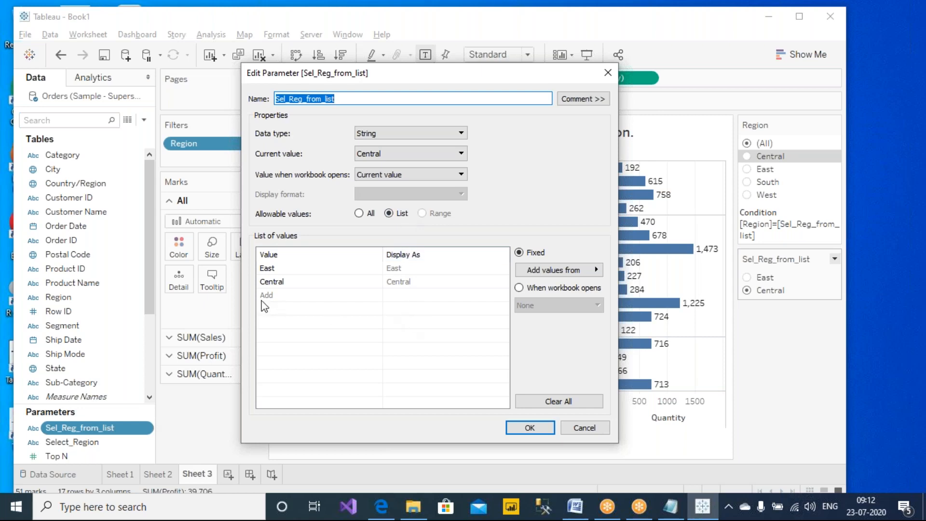
{"action": "left_click", "coordinate": [283, 270]}
{"action": "left_click", "coordinate": [282, 282]}
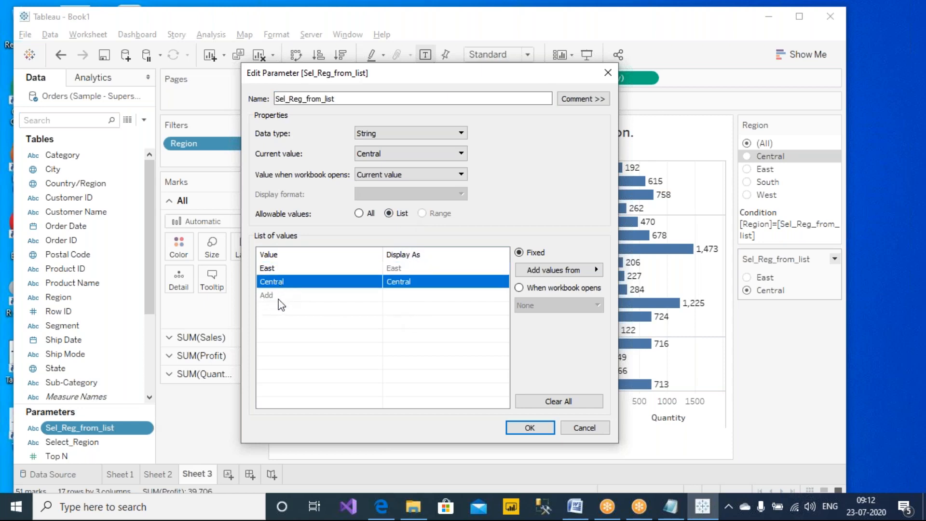
{"action": "left_click", "coordinate": [277, 312]}
{"action": "left_click", "coordinate": [584, 428]}
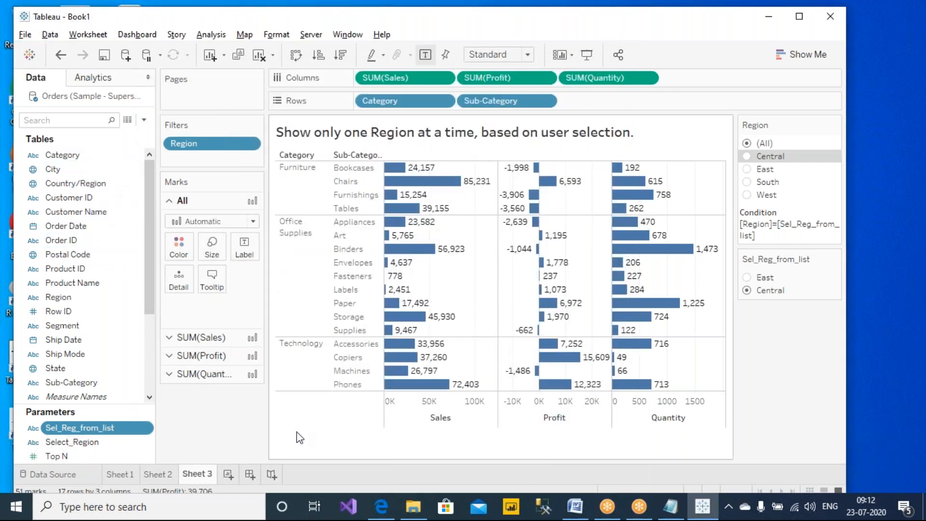
{"action": "left_click", "coordinate": [228, 474]}
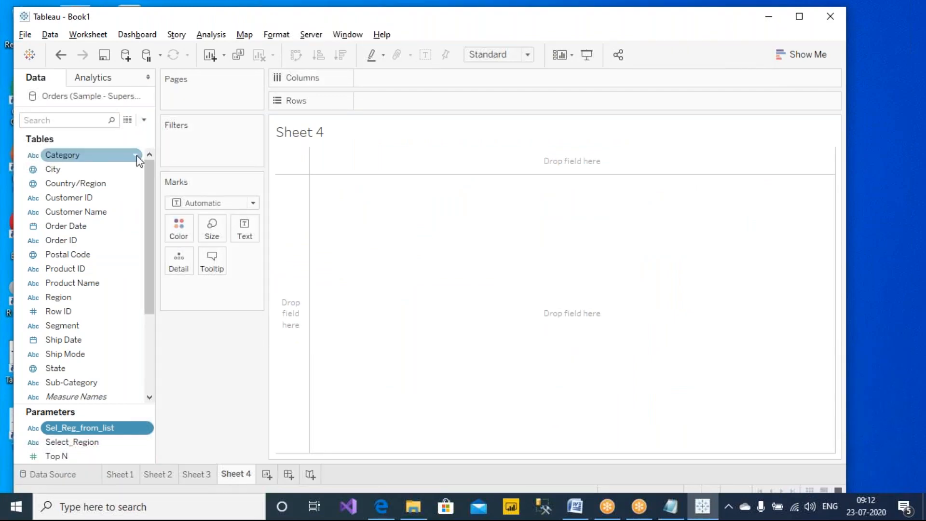
- Start a new list-type parameter, then abandon it unsaved
{"action": "left_click", "coordinate": [144, 121]}
{"action": "left_click", "coordinate": [108, 147]}
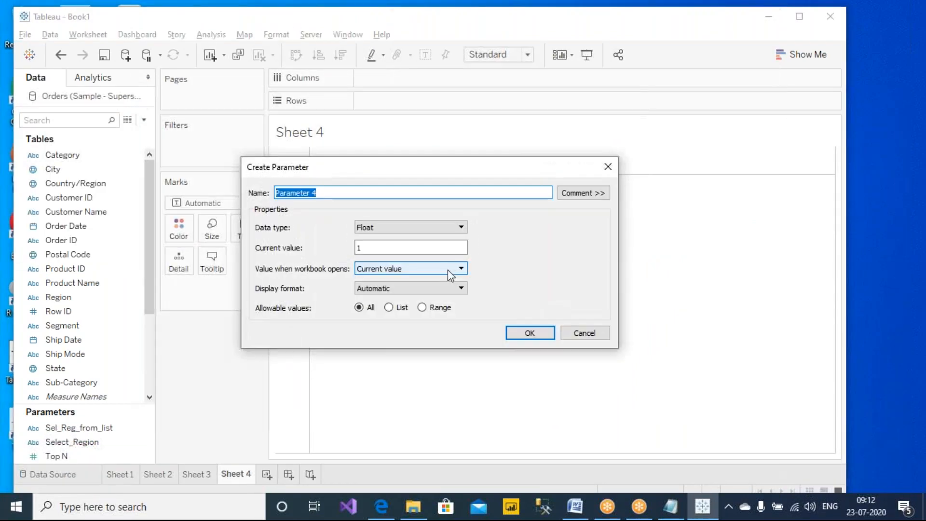
{"action": "left_click", "coordinate": [388, 307]}
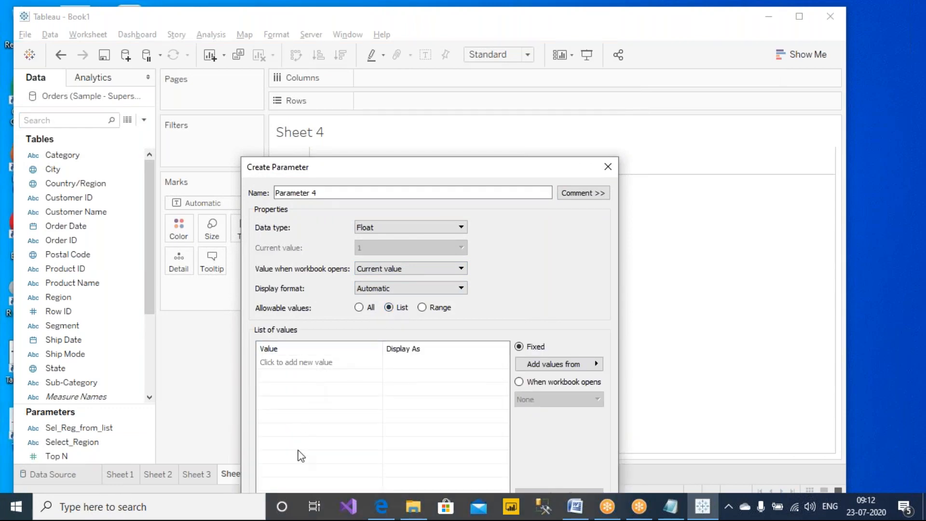
{"action": "left_click", "coordinate": [599, 174]}
- Put Product Name on Rows, widen its column, and select the first six products
{"action": "mouse_move", "coordinate": [72, 283]}
{"action": "left_mouse_down"}
{"action": "mouse_move", "coordinate": [463, 100]}
{"action": "mouse_move", "coordinate": [414, 103]}
{"action": "left_mouse_up"}
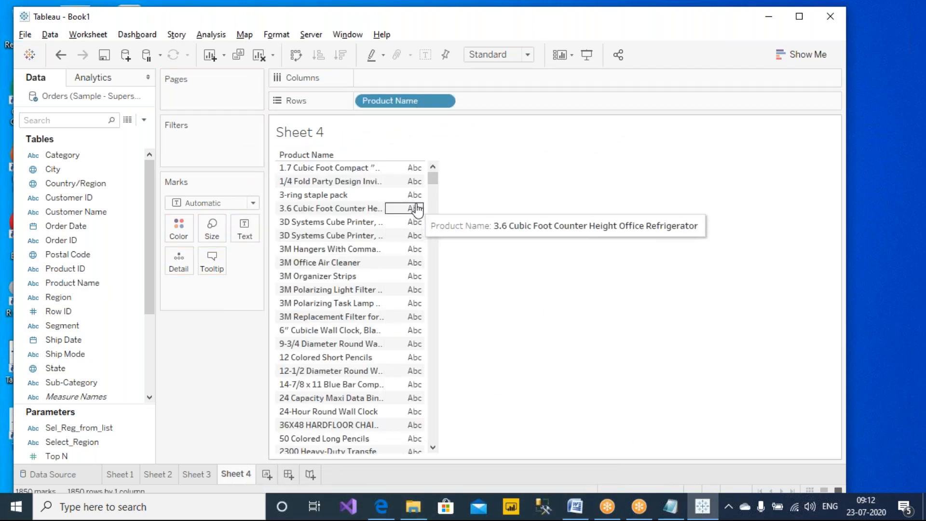
{"action": "left_click_drag", "start_coordinate": [423, 208], "coordinate": [649, 197]}
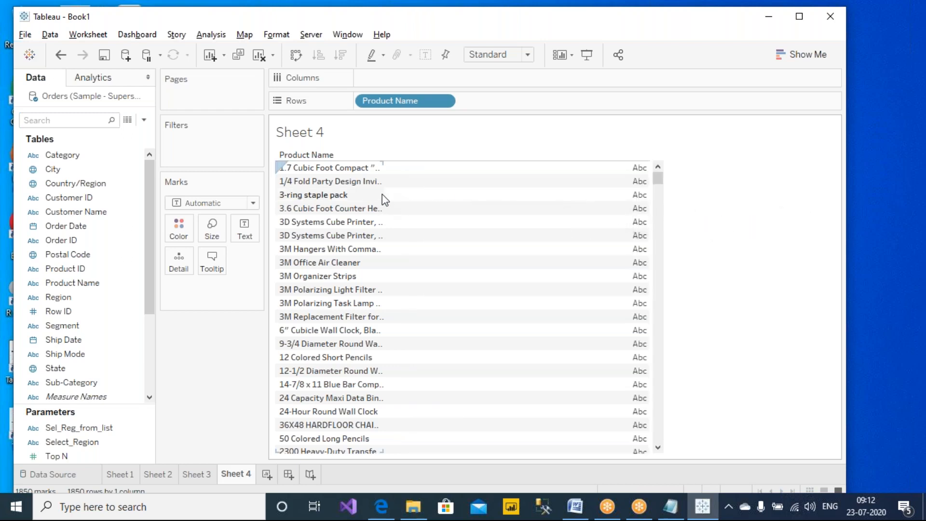
{"action": "left_click_drag", "start_coordinate": [385, 199], "coordinate": [612, 192]}
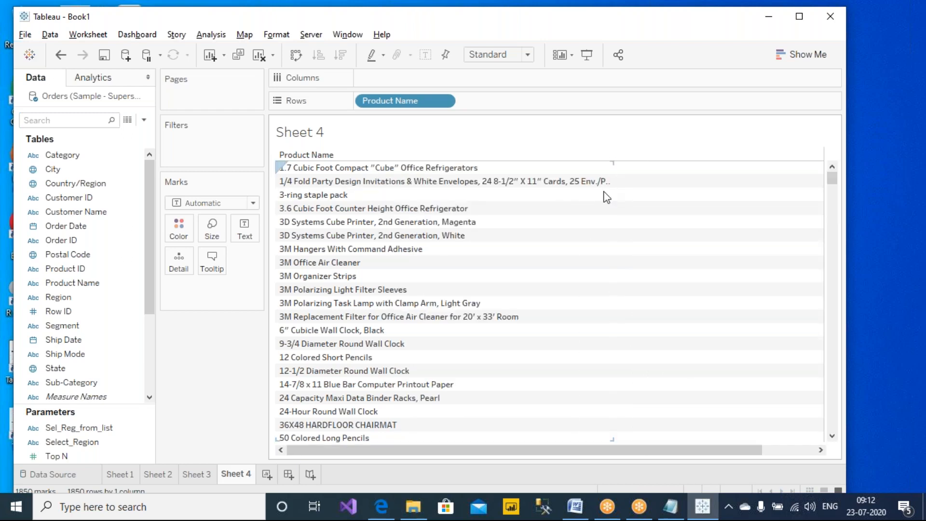
{"action": "left_click", "coordinate": [337, 170]}
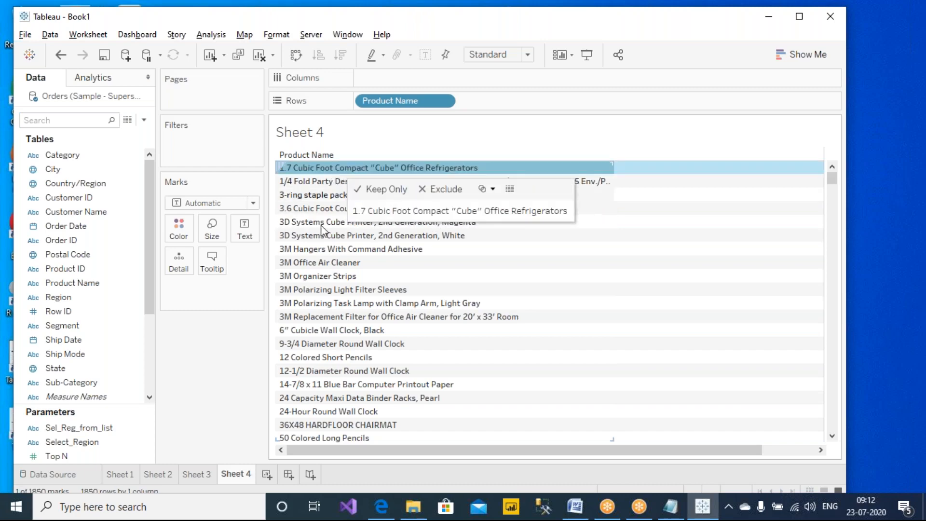
{"action": "left_click", "coordinate": [319, 235], "text": "shift"}
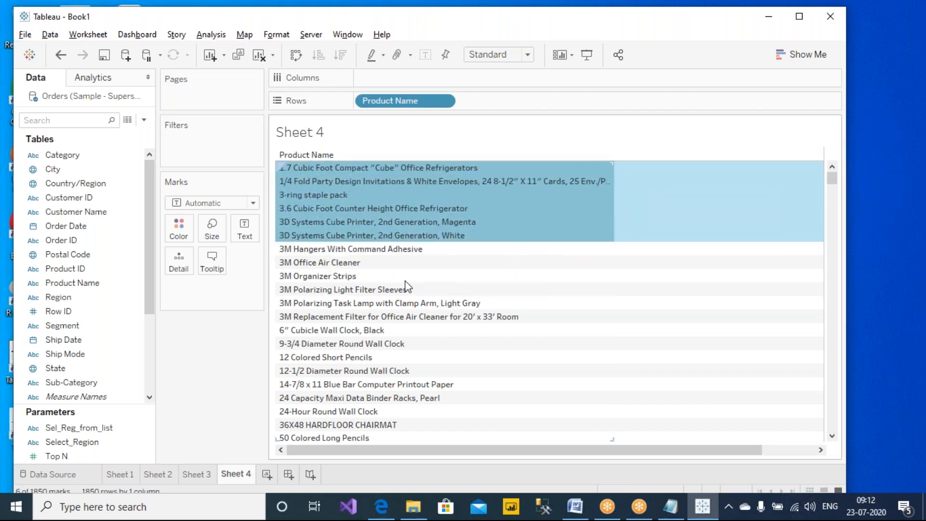
{"action": "left_click", "coordinate": [145, 120]}
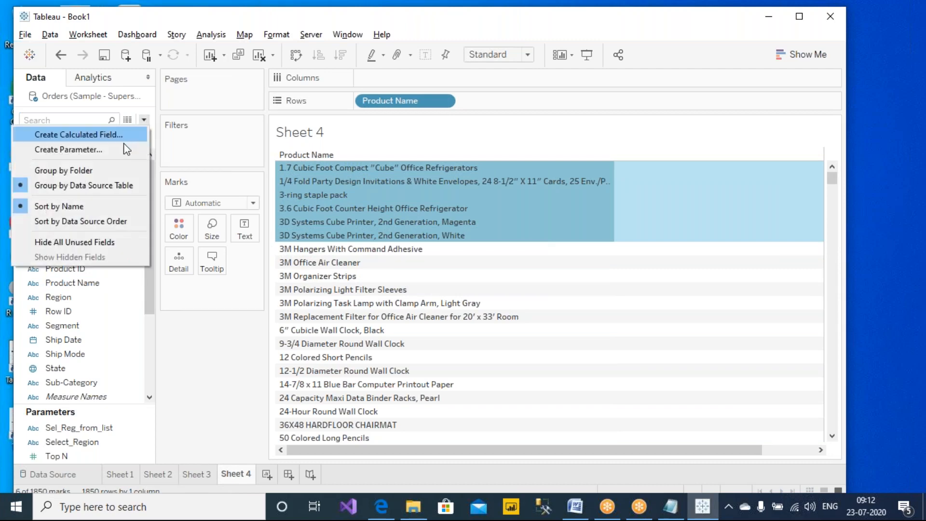
- Create a new String parameter restricted to a list of values
{"action": "left_click", "coordinate": [122, 151]}
{"action": "left_click_drag", "start_coordinate": [431, 168], "coordinate": [734, 248]}
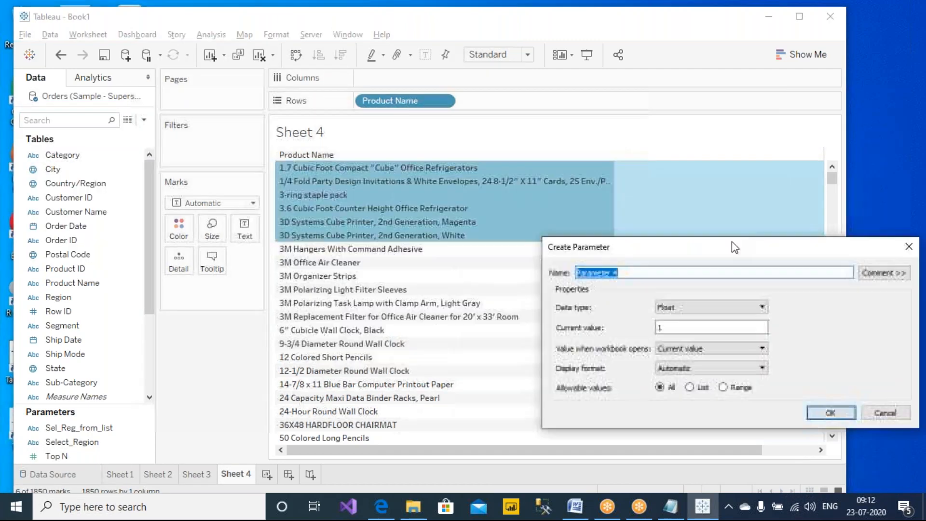
{"action": "left_click", "coordinate": [751, 311]}
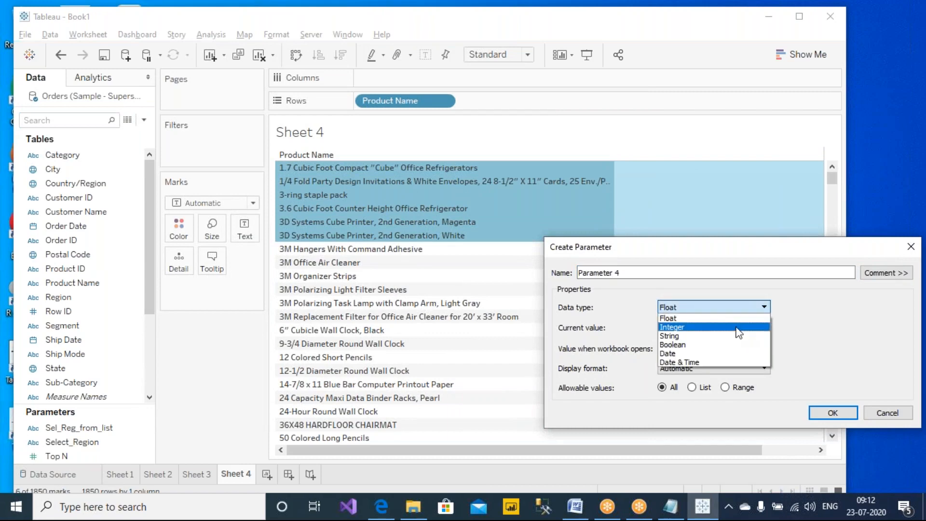
{"action": "left_click", "coordinate": [728, 336]}
{"action": "double_click", "coordinate": [737, 324]}
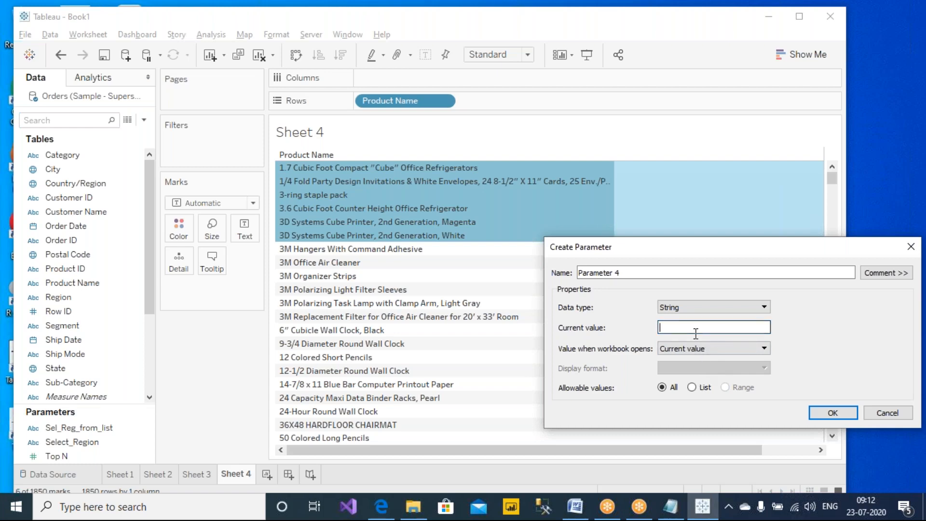
{"action": "left_click", "coordinate": [691, 387]}
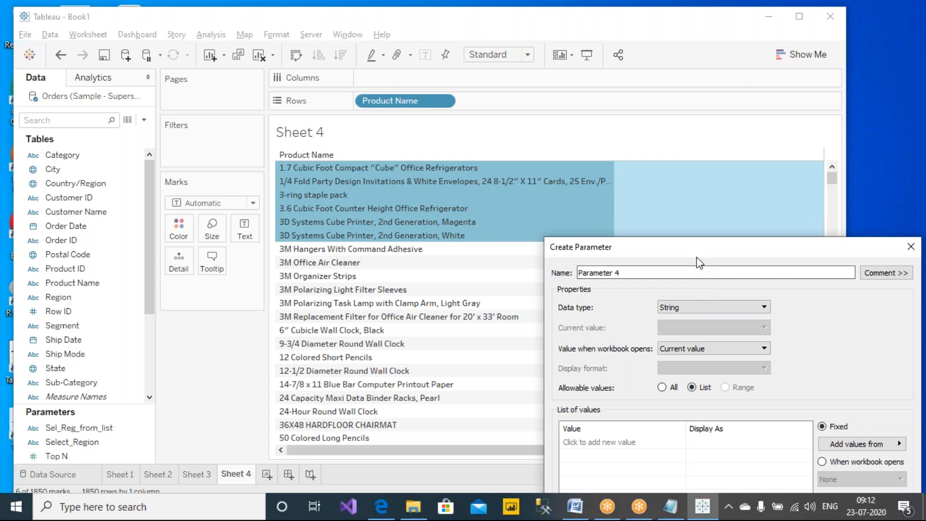
{"action": "left_click_drag", "start_coordinate": [697, 258], "coordinate": [706, 161]}
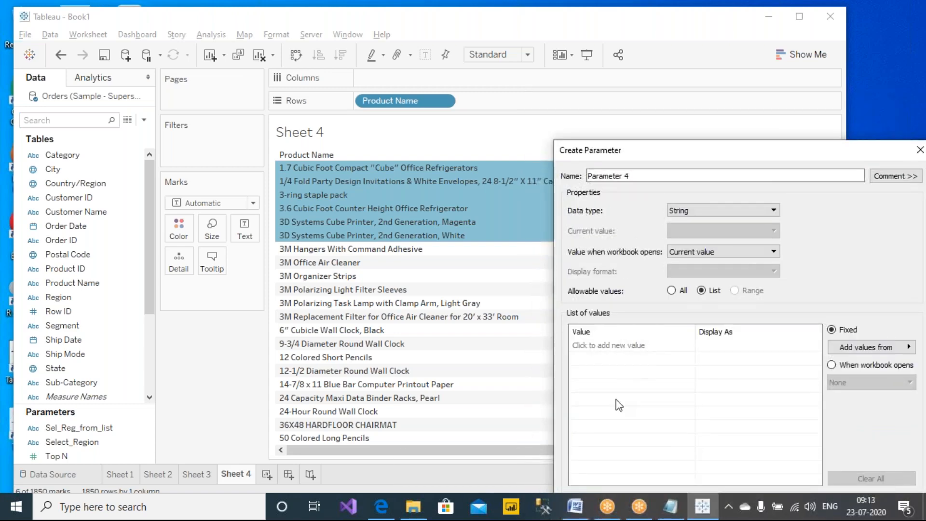
- Fill the parameter's value list from Region: Central, East, South and West
{"action": "left_click", "coordinate": [619, 345]}
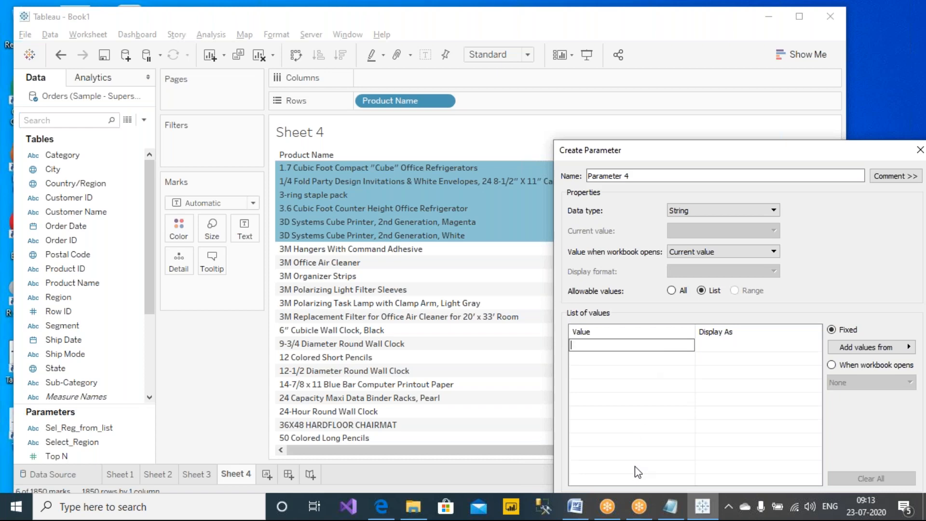
{"action": "left_click_drag", "start_coordinate": [706, 147], "coordinate": [636, 77]}
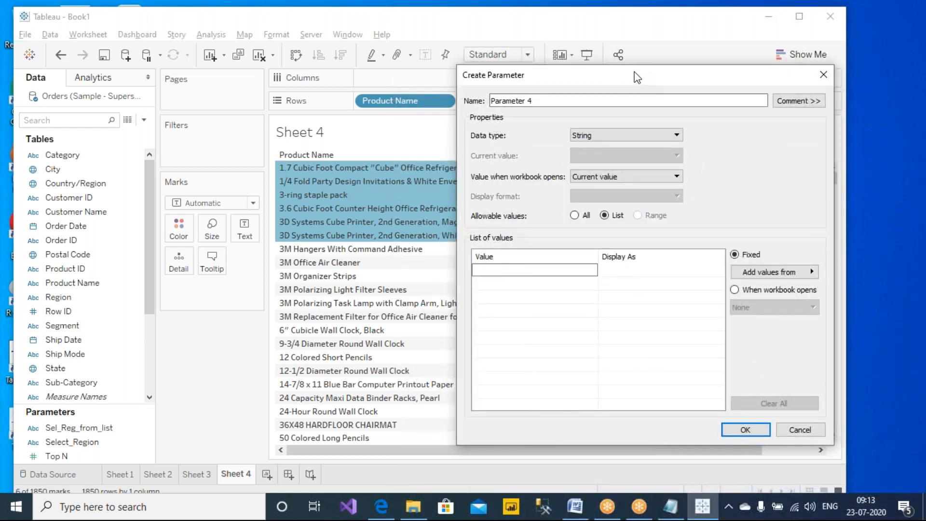
{"action": "left_click_drag", "start_coordinate": [701, 80], "coordinate": [569, 79]}
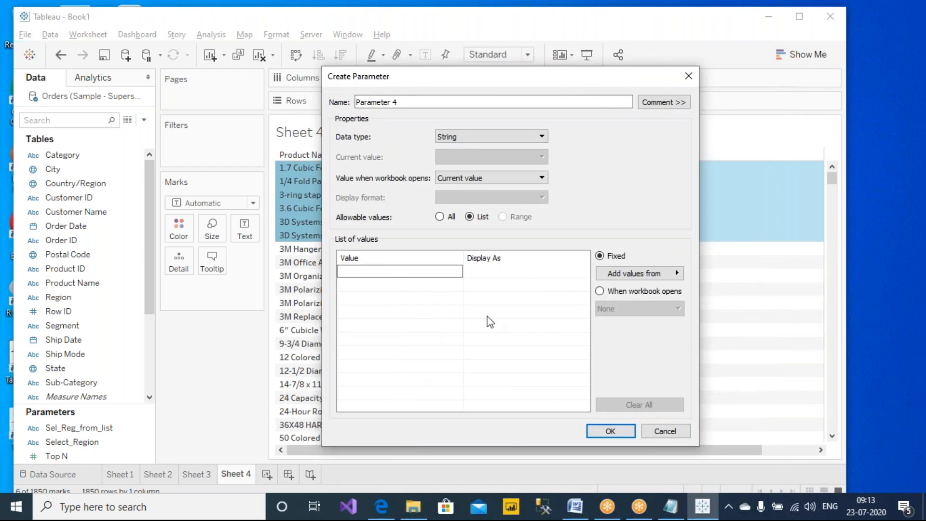
{"action": "left_click", "coordinate": [678, 276]}
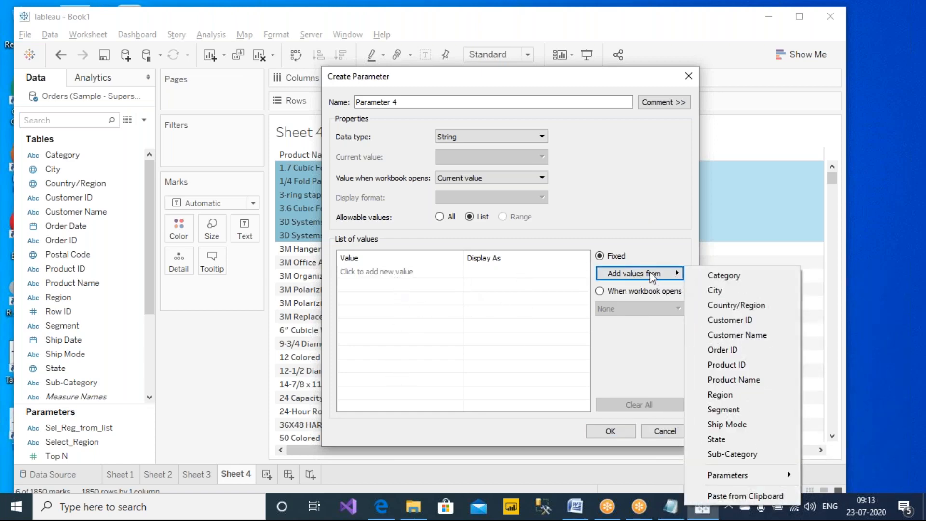
{"action": "left_click", "coordinate": [719, 395]}
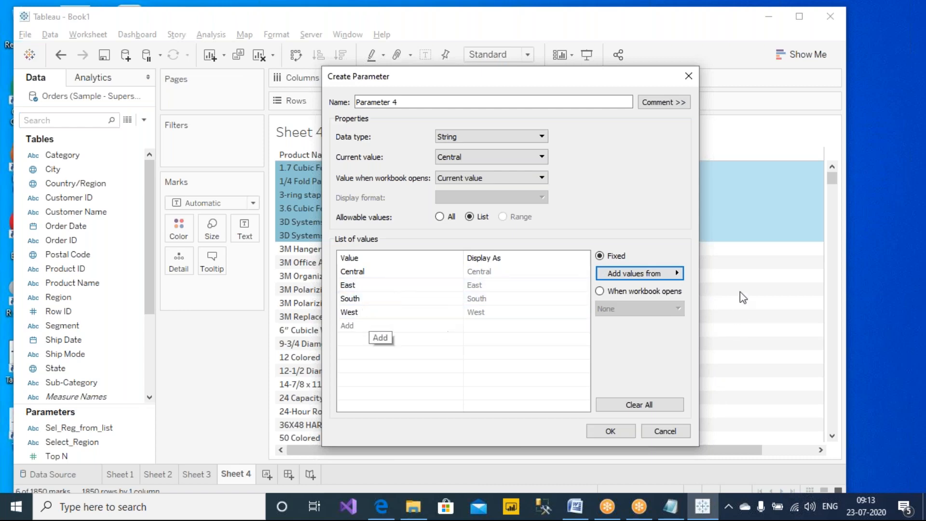
{"action": "left_click", "coordinate": [680, 273]}
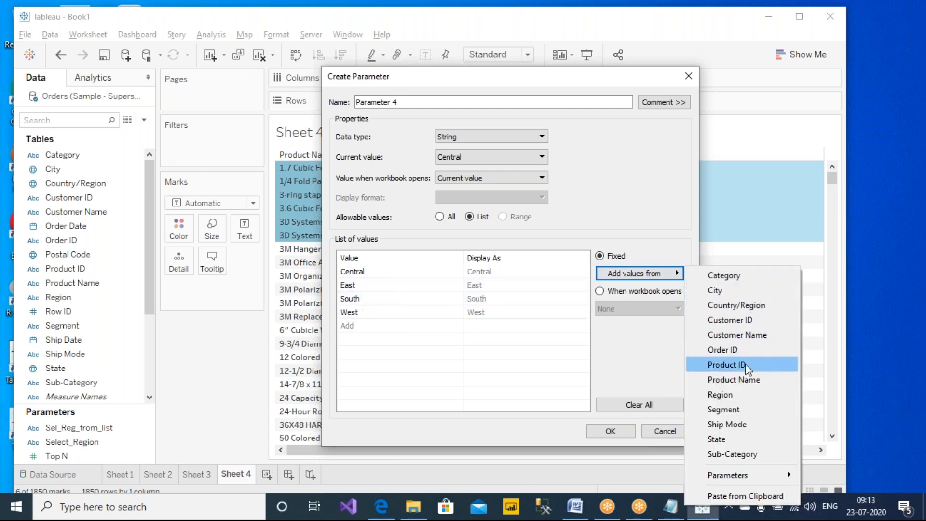
- Try adding every Product Name as parameter list values
{"action": "left_click", "coordinate": [743, 380]}
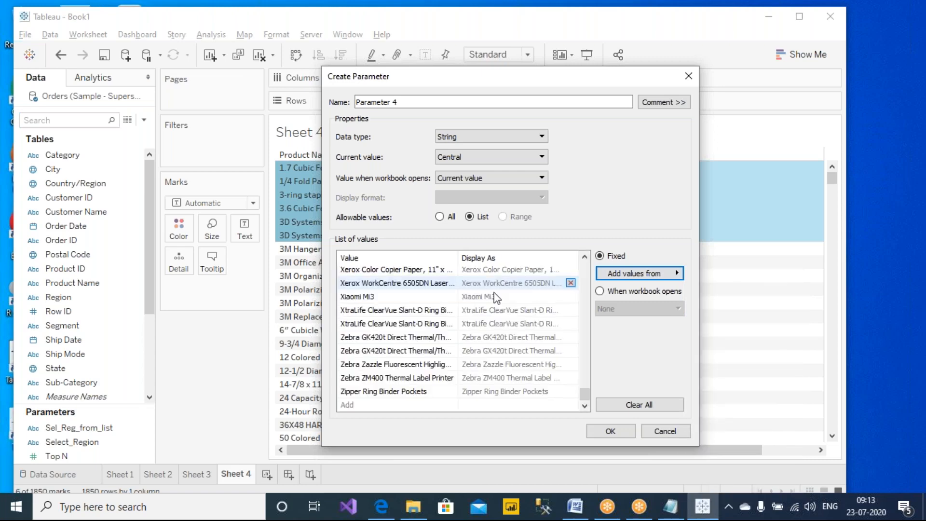
{"action": "left_click", "coordinate": [383, 270]}
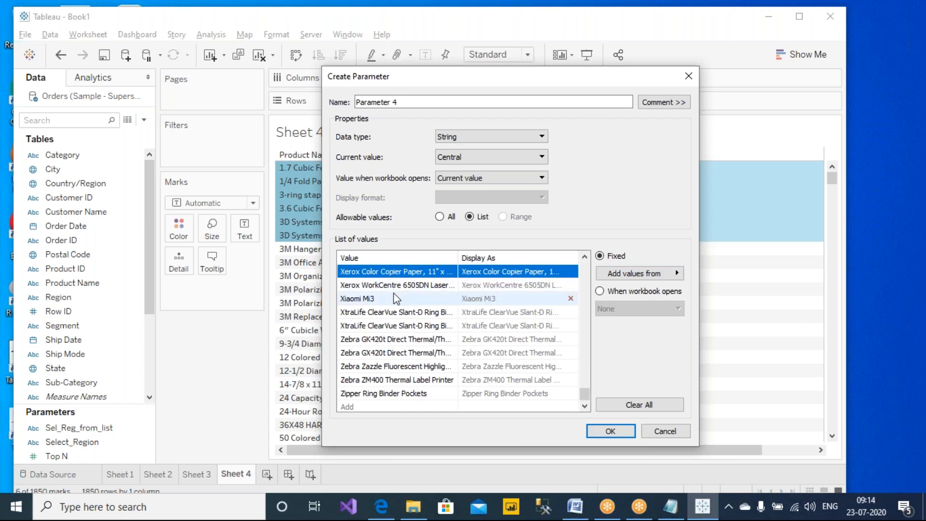
{"action": "left_click_drag", "start_coordinate": [584, 395], "coordinate": [584, 266]}
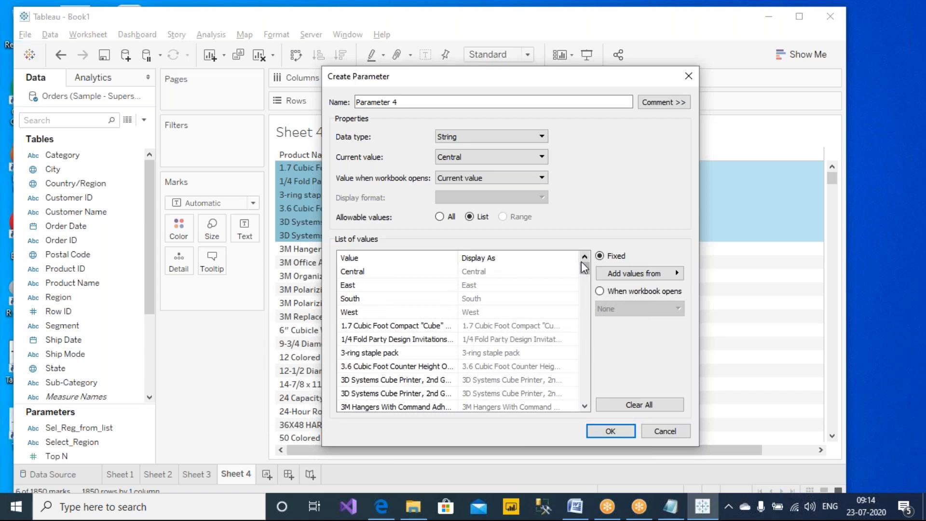
{"action": "left_click", "coordinate": [677, 274]}
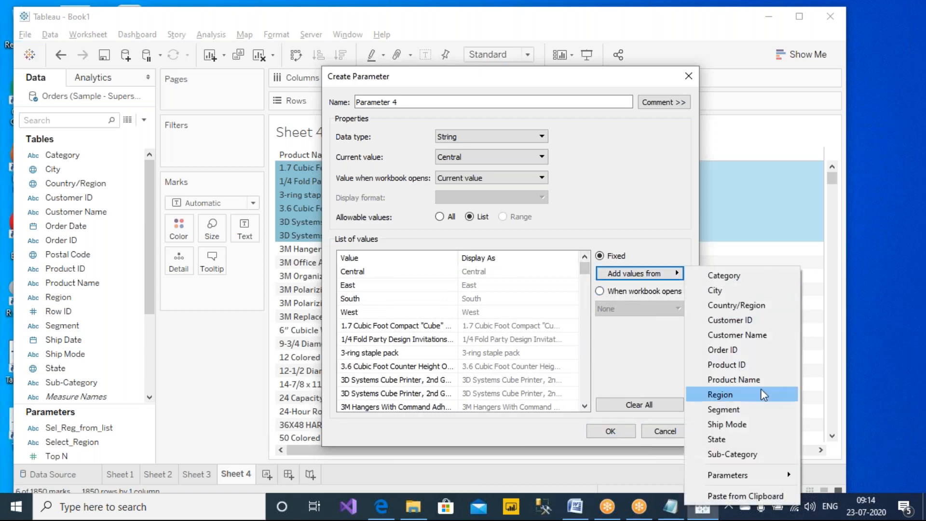
- Remove Central, East, South and West from the parameter's value list
{"action": "left_click", "coordinate": [364, 311]}
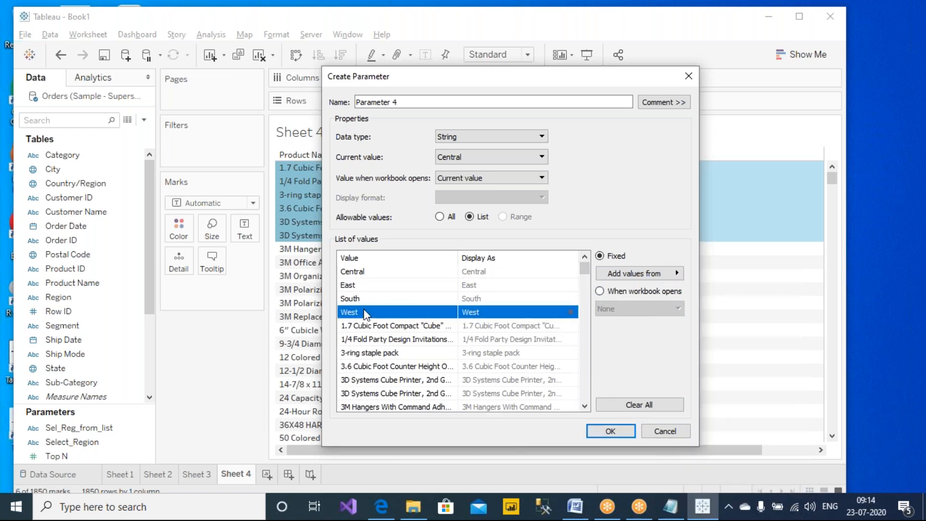
{"action": "left_click", "coordinate": [436, 270], "text": "shift"}
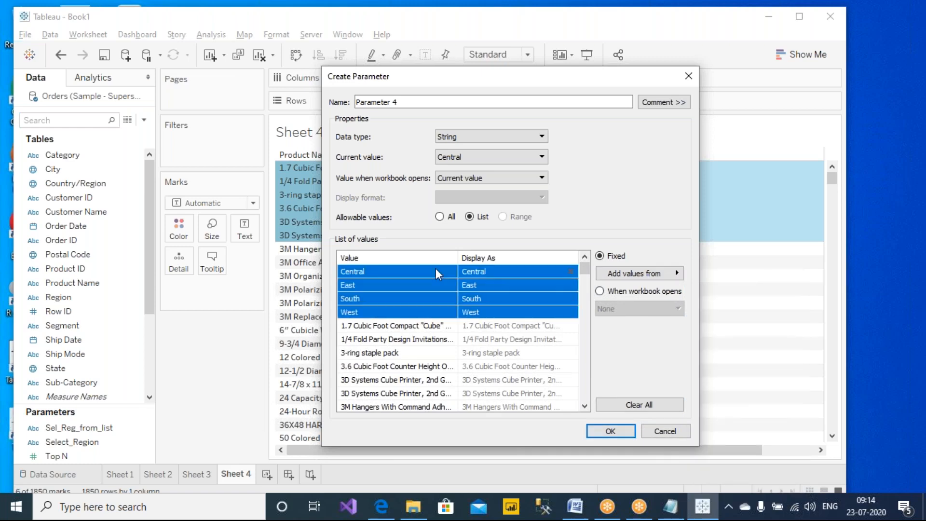
{"action": "left_click", "coordinate": [574, 273]}
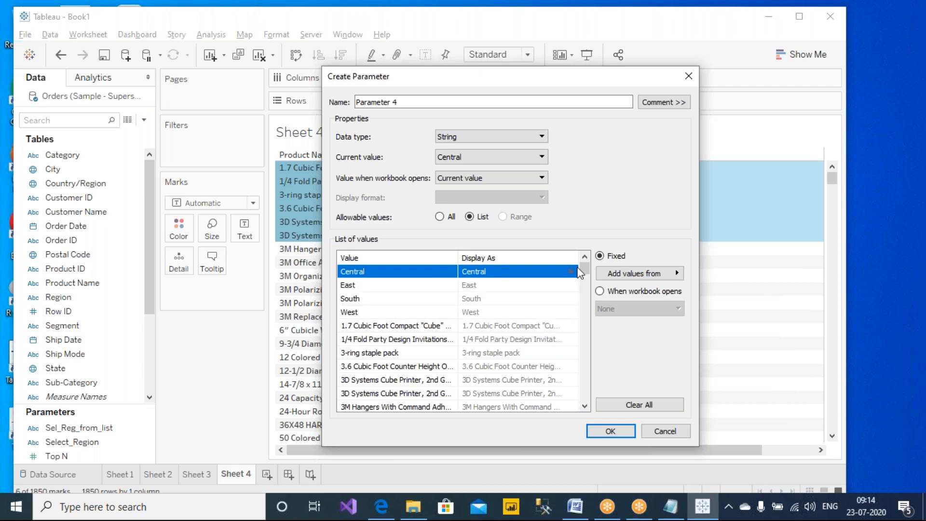
{"action": "left_click", "coordinate": [574, 272]}
{"action": "left_click", "coordinate": [574, 272]}
{"action": "left_click", "coordinate": [571, 272]}
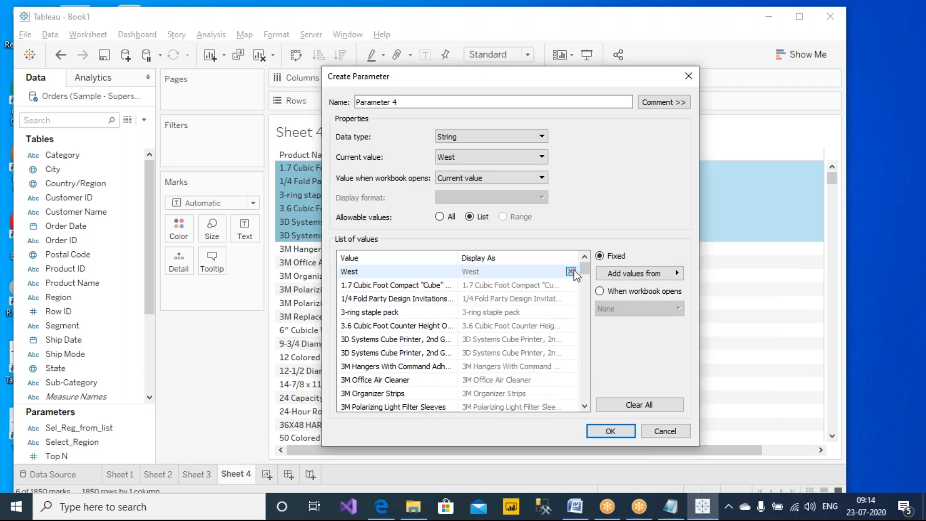
{"action": "left_click", "coordinate": [571, 272]}
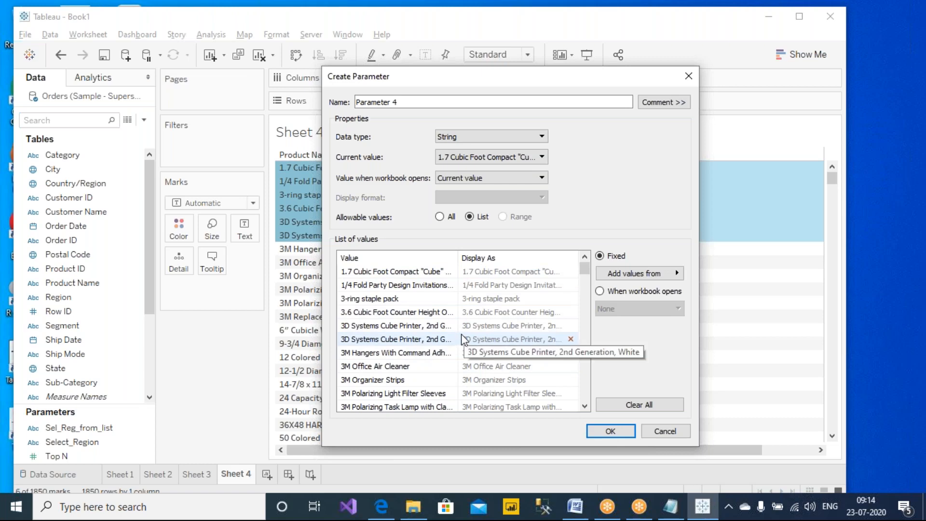
- Cancel the Create Parameter dialog and clear the product row selection
{"action": "left_click", "coordinate": [680, 273]}
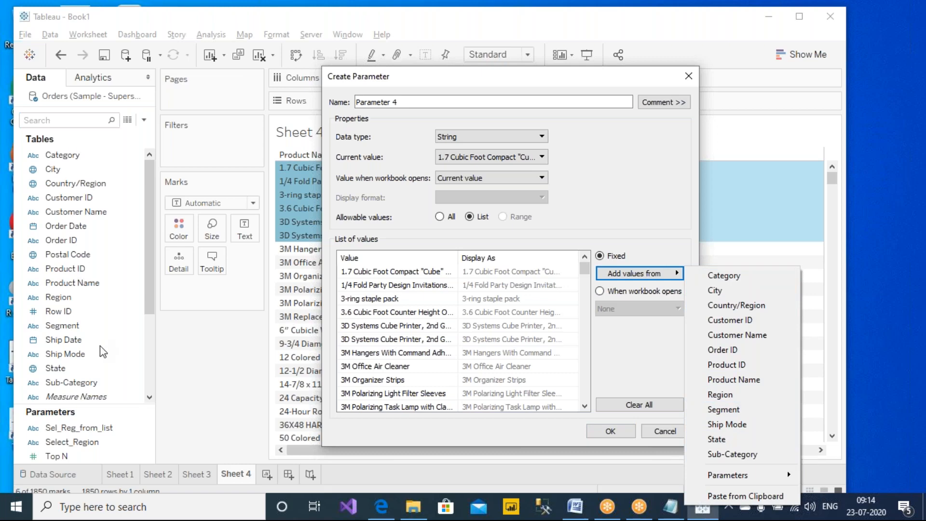
{"action": "left_click", "coordinate": [666, 434]}
{"action": "left_click", "coordinate": [666, 434]}
{"action": "key", "text": "Escape"}
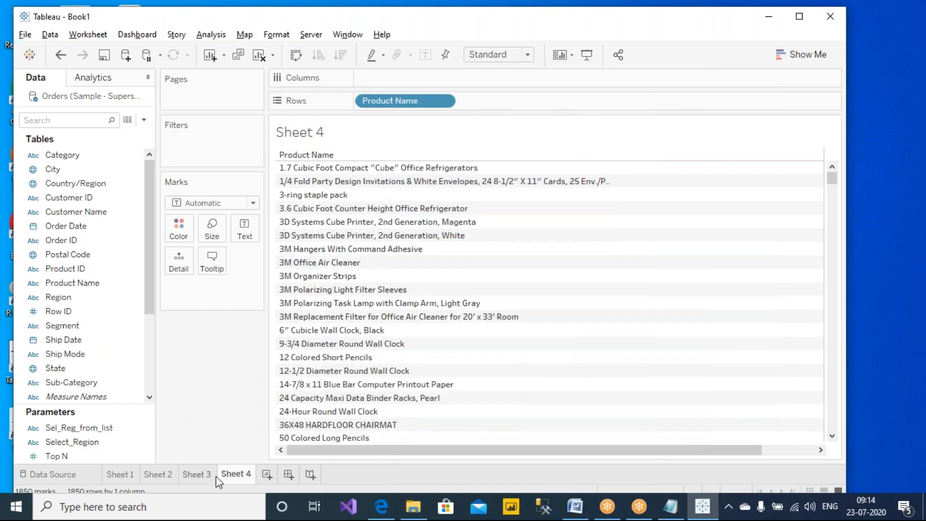
- Add Sheet 5, draft a parameter from Sub-Category, and cancel it
{"action": "left_click", "coordinate": [266, 474]}
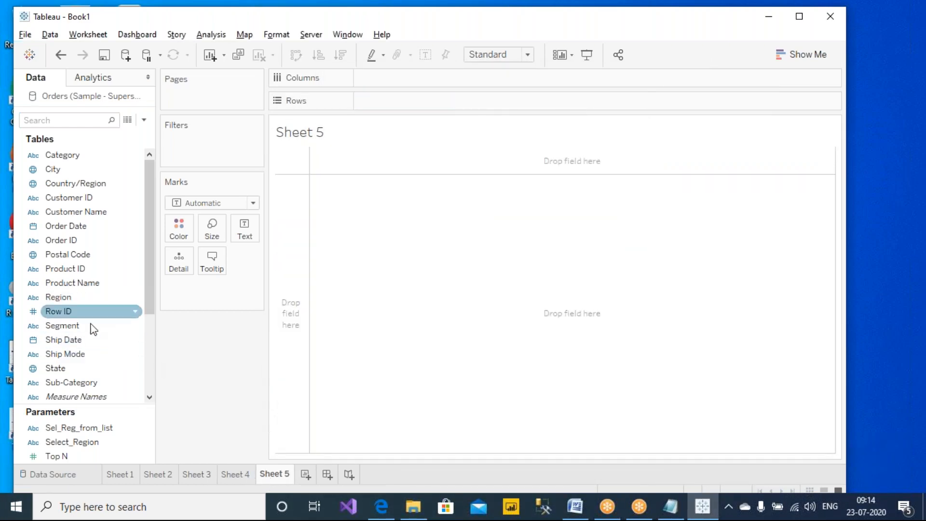
{"action": "right_click", "coordinate": [80, 381]}
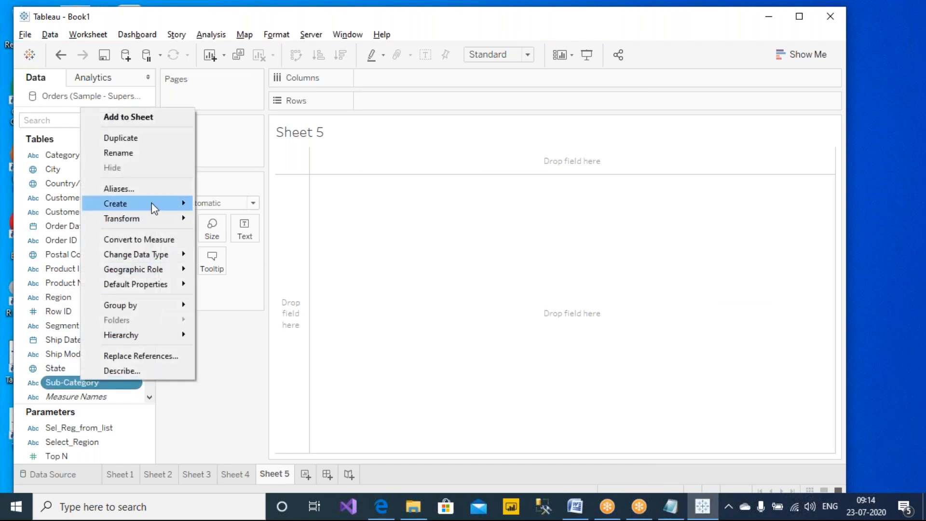
{"action": "mouse_move", "coordinate": [153, 207]}
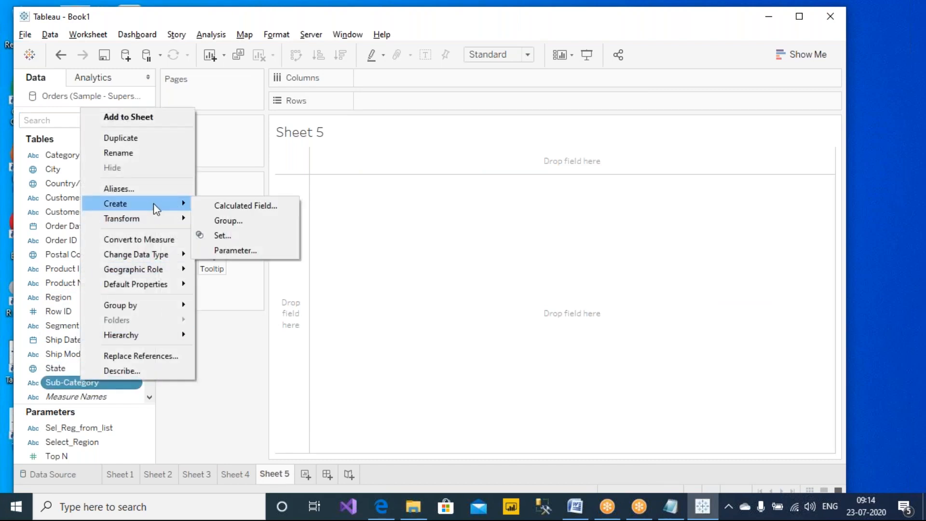
{"action": "left_click", "coordinate": [234, 249]}
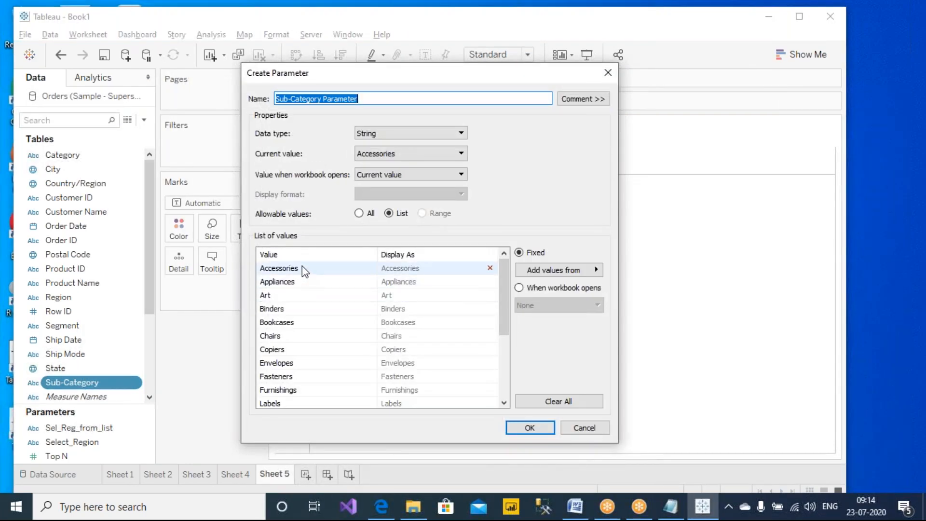
{"action": "scroll", "coordinate": [283, 377], "scroll_direction": "down", "scroll_amount": 3}
{"action": "scroll", "coordinate": [283, 377], "scroll_direction": "up", "scroll_amount": 3}
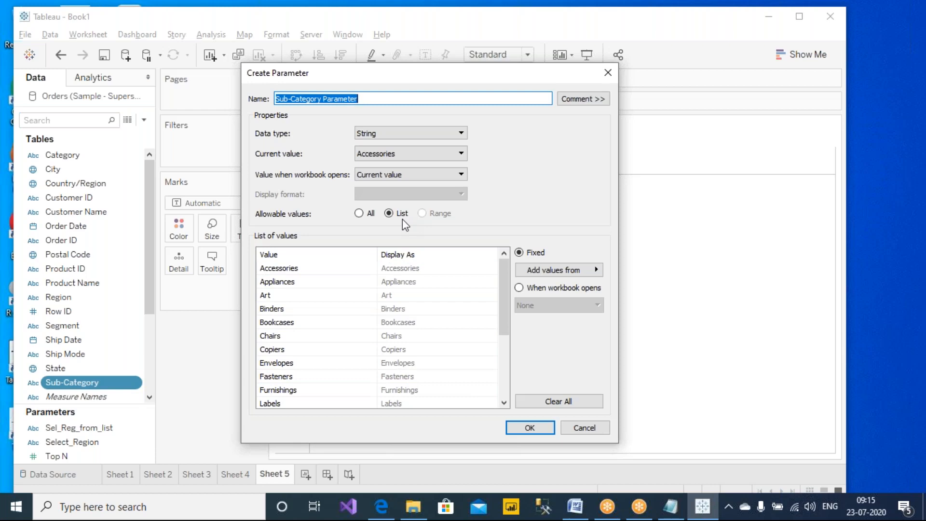
{"action": "left_click", "coordinate": [579, 428]}
{"action": "left_click", "coordinate": [53, 257]}
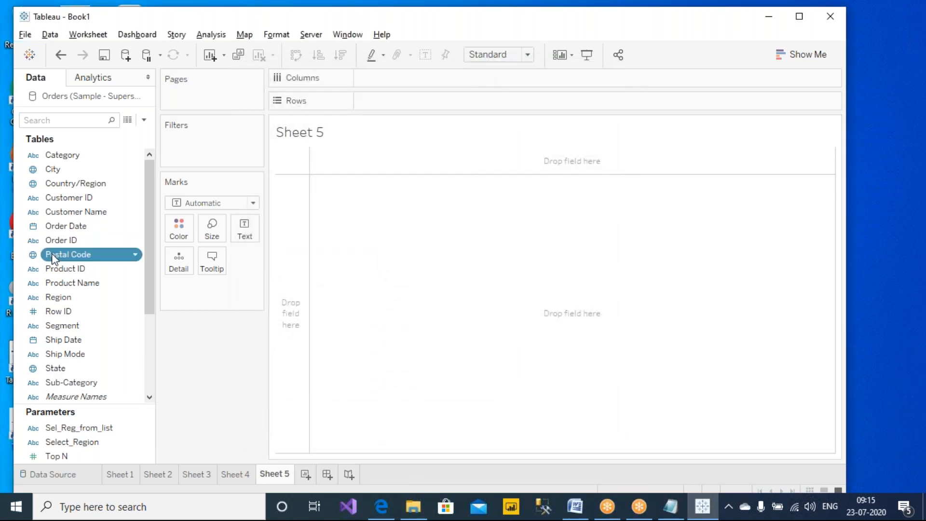
{"action": "right_click", "coordinate": [53, 257]}
{"action": "mouse_move", "coordinate": [142, 97]}
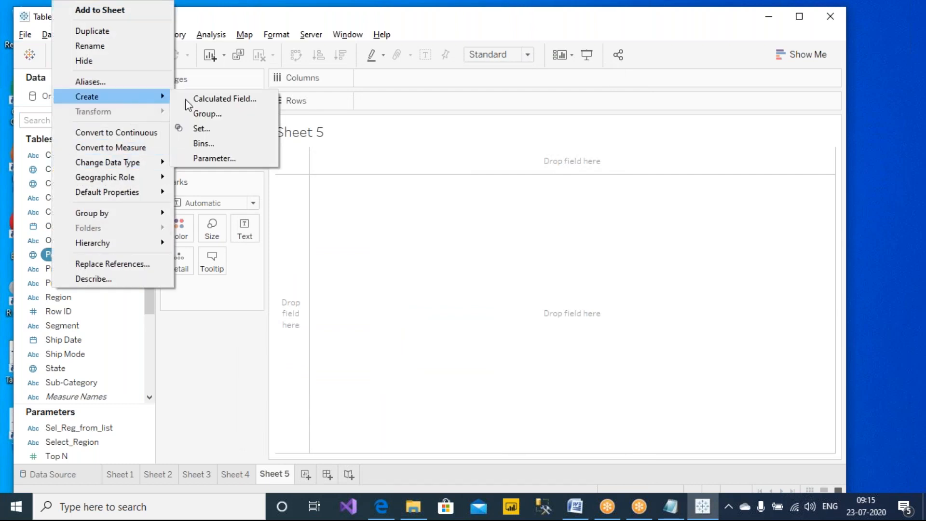
{"action": "left_click", "coordinate": [238, 159]}
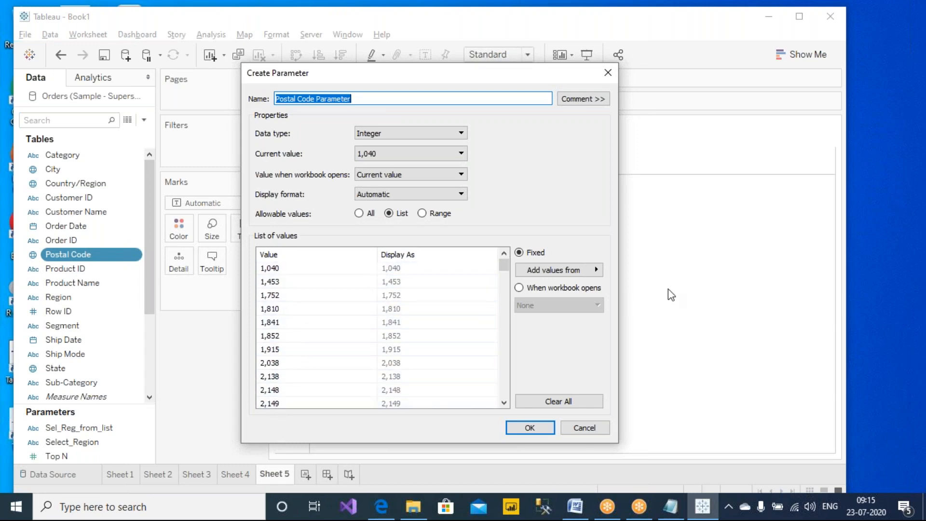
{"action": "left_click", "coordinate": [607, 73]}
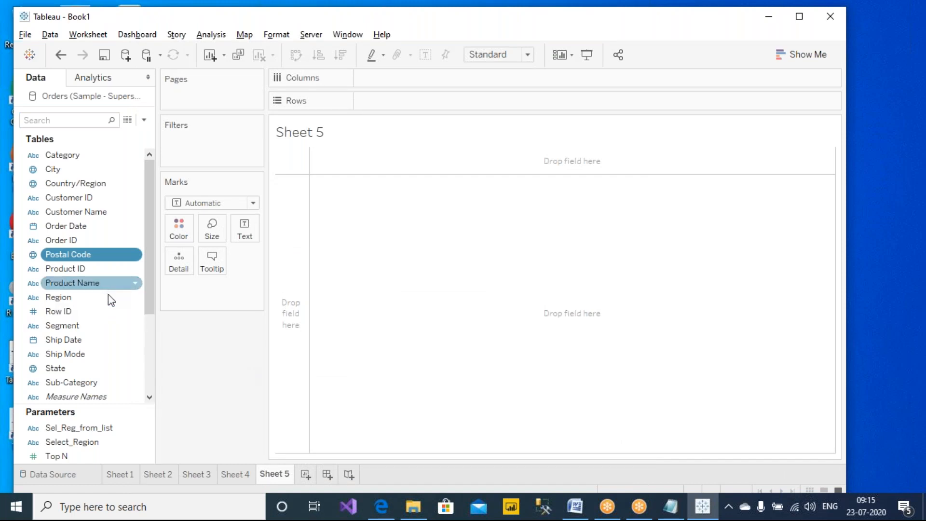
{"action": "left_click_drag", "start_coordinate": [152, 277], "coordinate": [147, 340]}
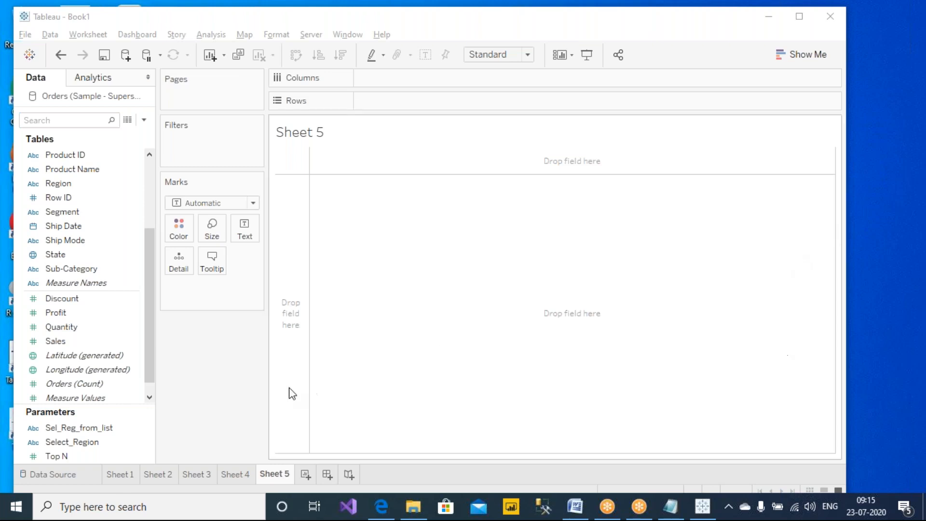
- Retitle Sheet 5, typing "Display the products who" in Edit Title
{"action": "left_click", "coordinate": [184, 359]}
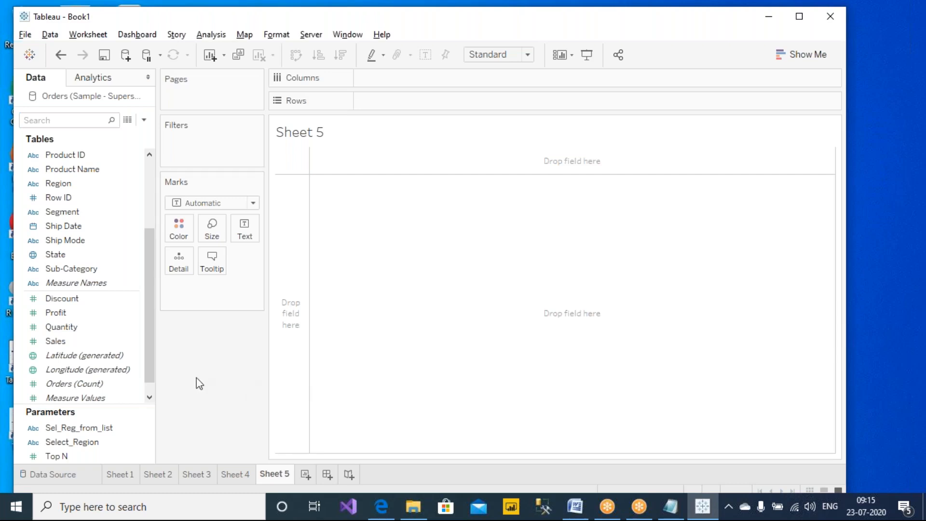
{"action": "double_click", "coordinate": [346, 130]}
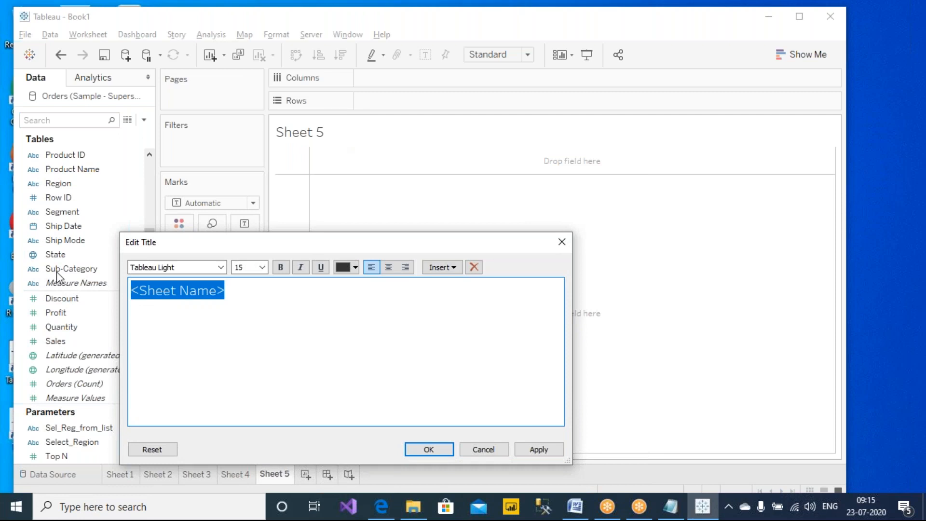
{"action": "type", "text": "Display the products who"}
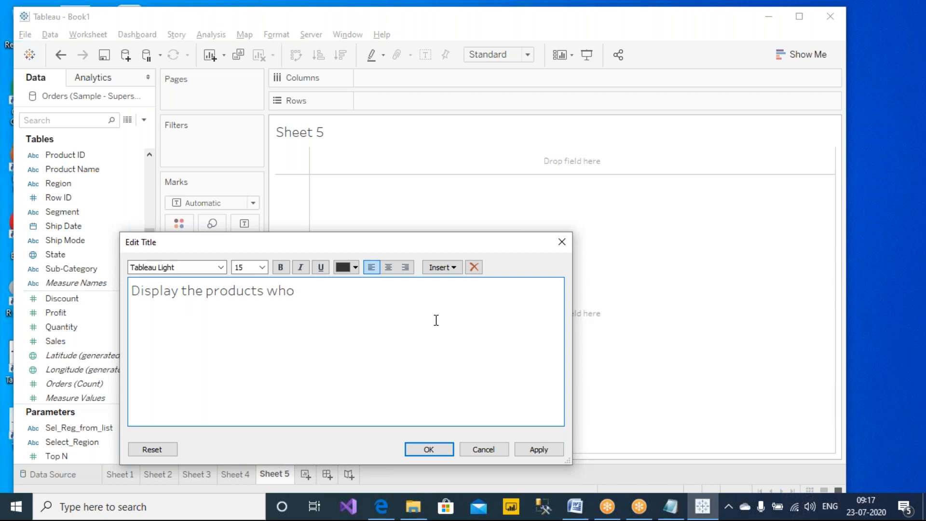
{"action": "left_click", "coordinate": [618, 14]}
{"action": "left_click", "coordinate": [606, 38]}
{"action": "left_click_drag", "start_coordinate": [443, 151], "coordinate": [460, 129]}
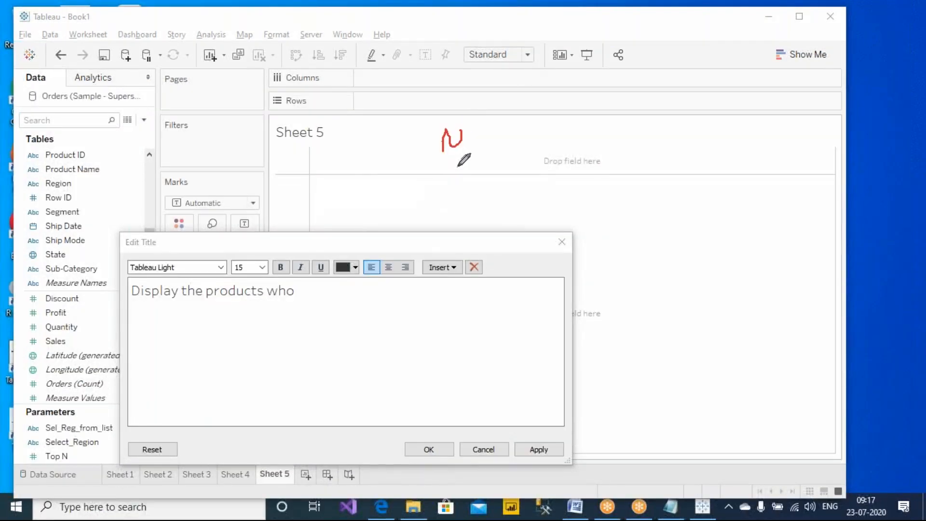
{"action": "mouse_move", "coordinate": [464, 166]}
{"action": "left_mouse_down"}
{"action": "mouse_move", "coordinate": [440, 187]}
{"action": "mouse_move", "coordinate": [485, 188]}
{"action": "mouse_move", "coordinate": [494, 172]}
{"action": "left_mouse_up"}
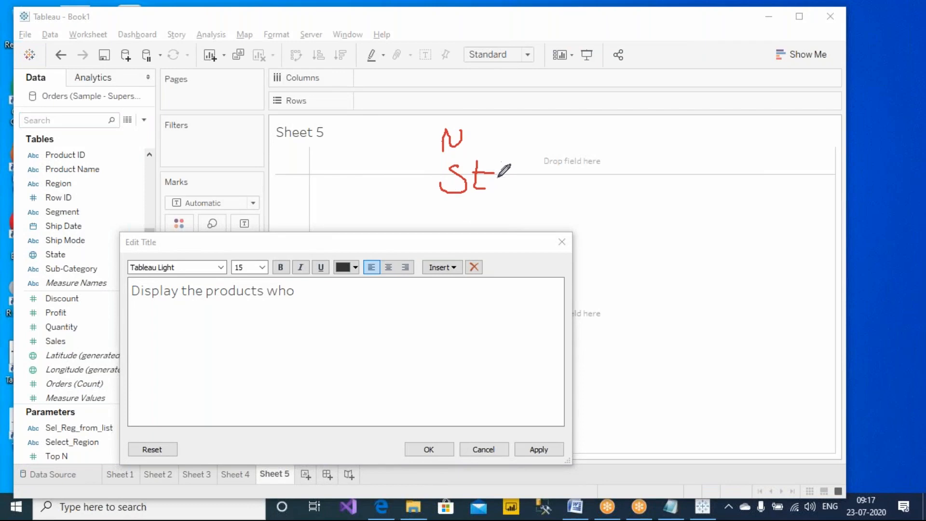
{"action": "mouse_move", "coordinate": [483, 206]}
{"action": "left_mouse_down"}
{"action": "mouse_move", "coordinate": [482, 237]}
{"action": "mouse_move", "coordinate": [510, 239]}
{"action": "mouse_move", "coordinate": [483, 237]}
{"action": "left_mouse_up"}
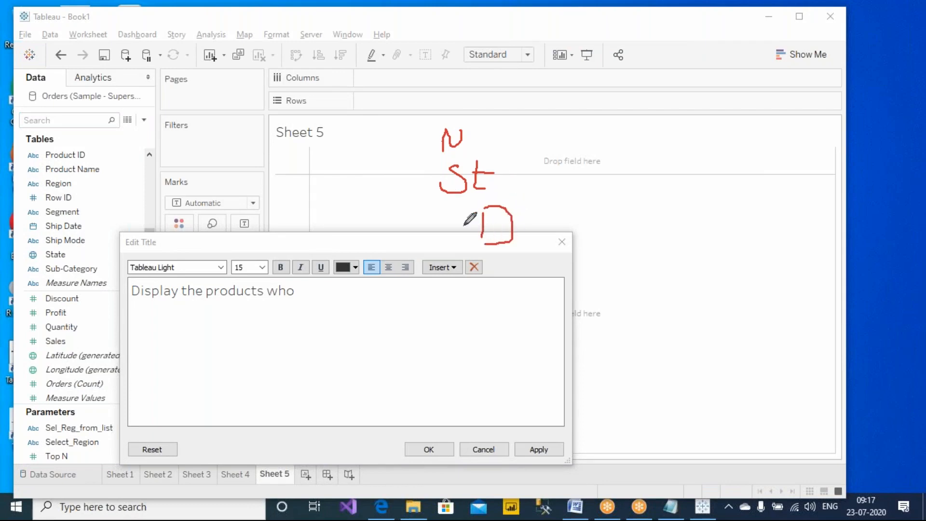
{"action": "left_click_drag", "start_coordinate": [419, 199], "coordinate": [562, 196]}
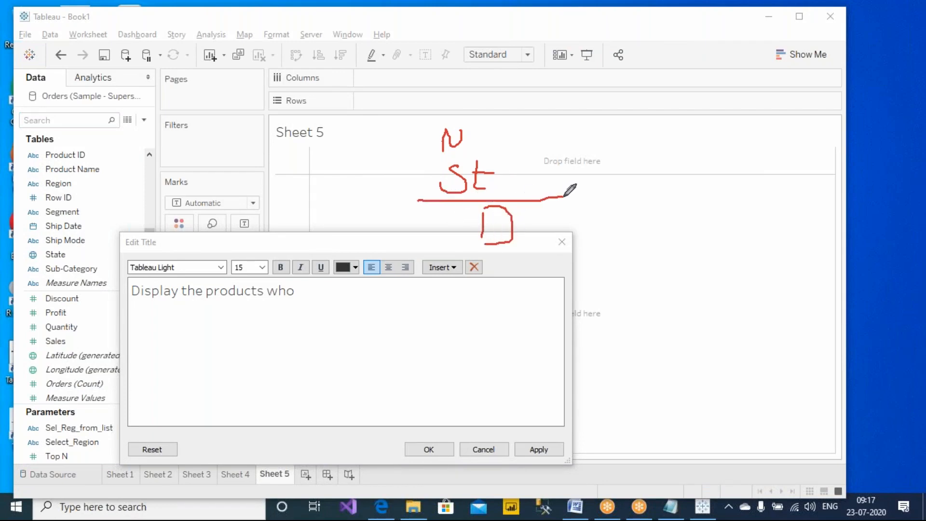
{"action": "left_click_drag", "start_coordinate": [537, 227], "coordinate": [594, 214]}
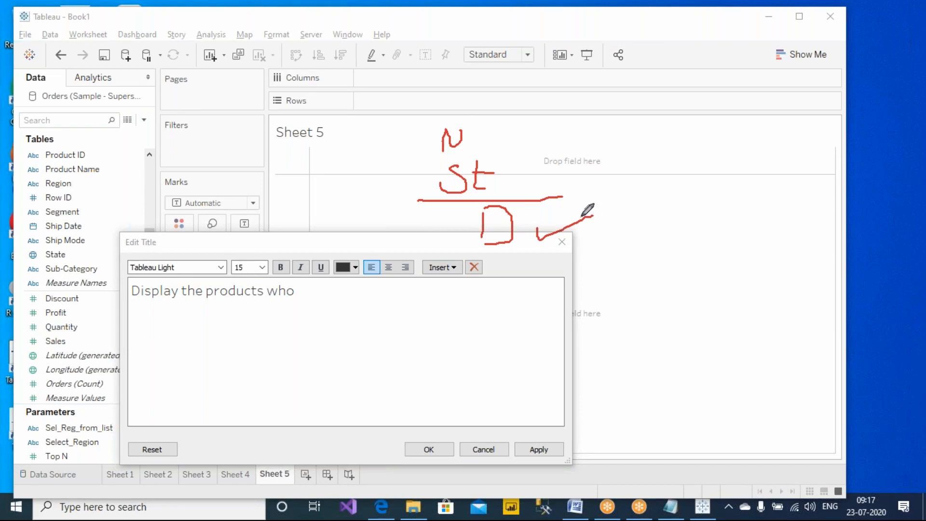
{"action": "left_click_drag", "start_coordinate": [482, 237], "coordinate": [482, 250]}
- Finish typing the title 'Display the products whose discounts are above 10% and below 80%'
{"action": "left_click", "coordinate": [600, 99]}
{"action": "left_click", "coordinate": [369, 304]}
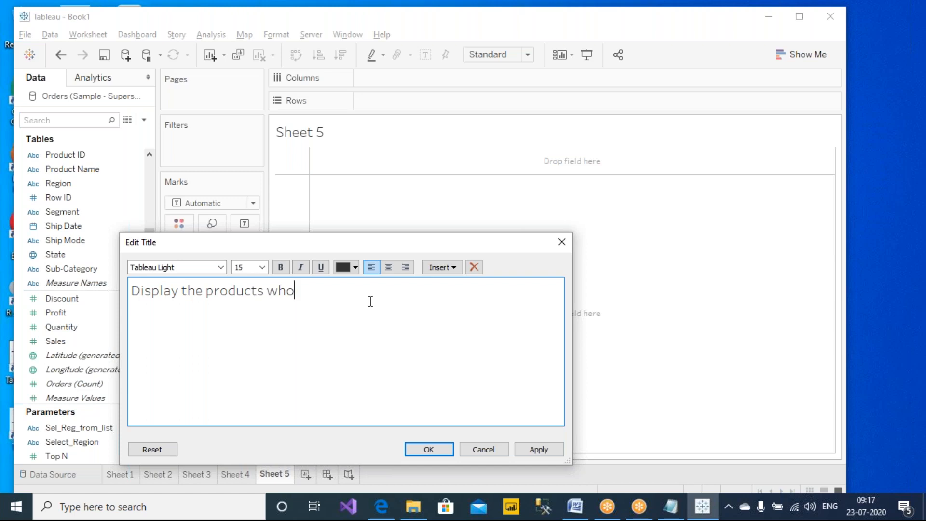
{"action": "type", "text": "se discounts are"}
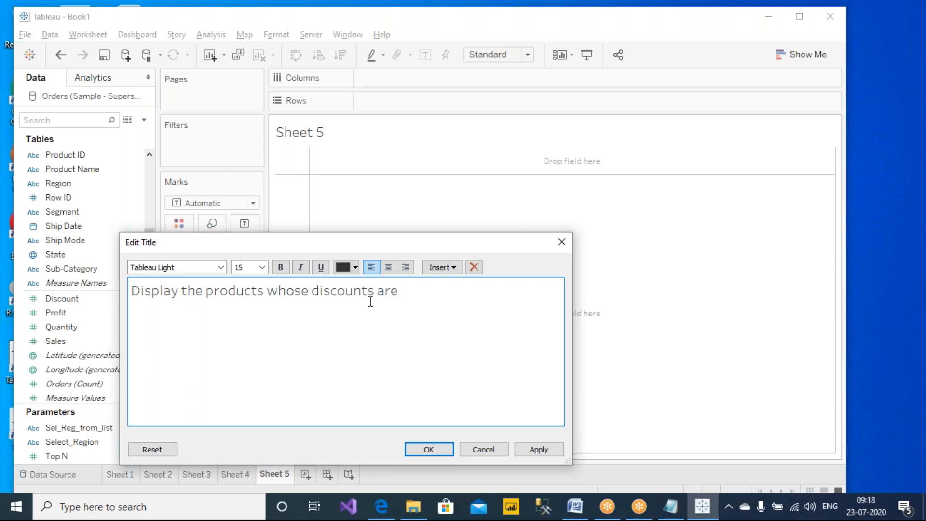
{"action": "type", "text": "b"}
{"action": "key", "text": "BackSpace"}
{"action": "type", "text": "ab"}
{"action": "type", "text": "ove 10% and below "}
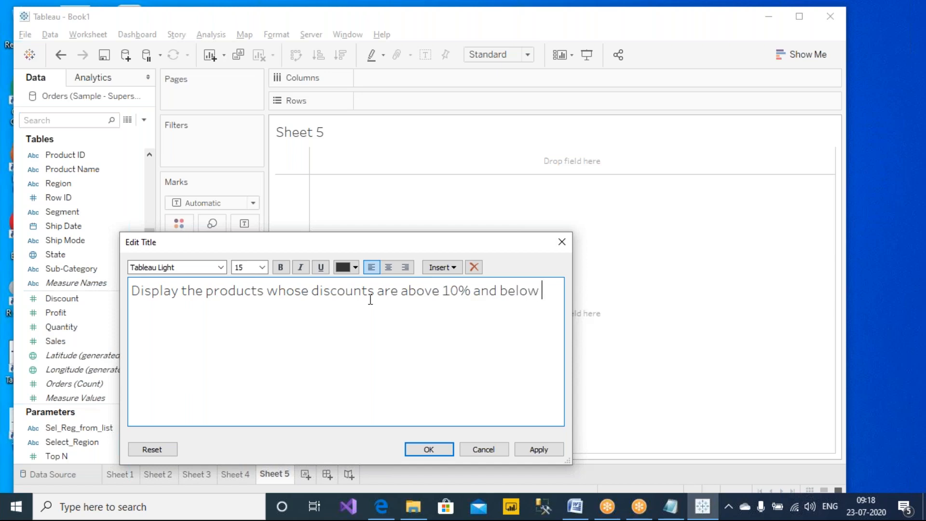
{"action": "type", "text": "80%"}
- Make the whole title bold and apply it to Sheet 5
{"action": "left_click_drag", "start_coordinate": [322, 327], "coordinate": [121, 261]}
{"action": "key", "text": "ctrl+b"}
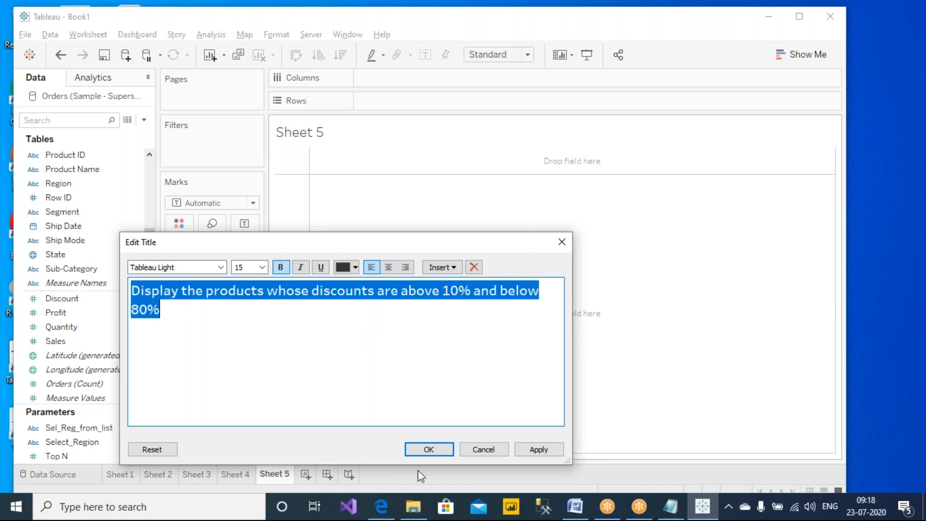
{"action": "left_click", "coordinate": [529, 362]}
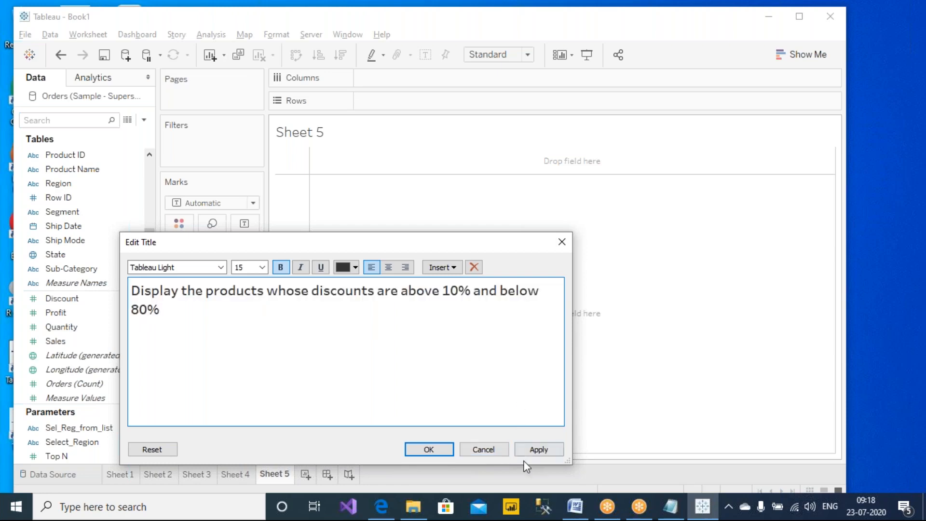
{"action": "left_click", "coordinate": [546, 453]}
- Confirm the title, underline 'products' and 'discounts' with the pen, and scroll the Data pane up
{"action": "left_click", "coordinate": [430, 449]}
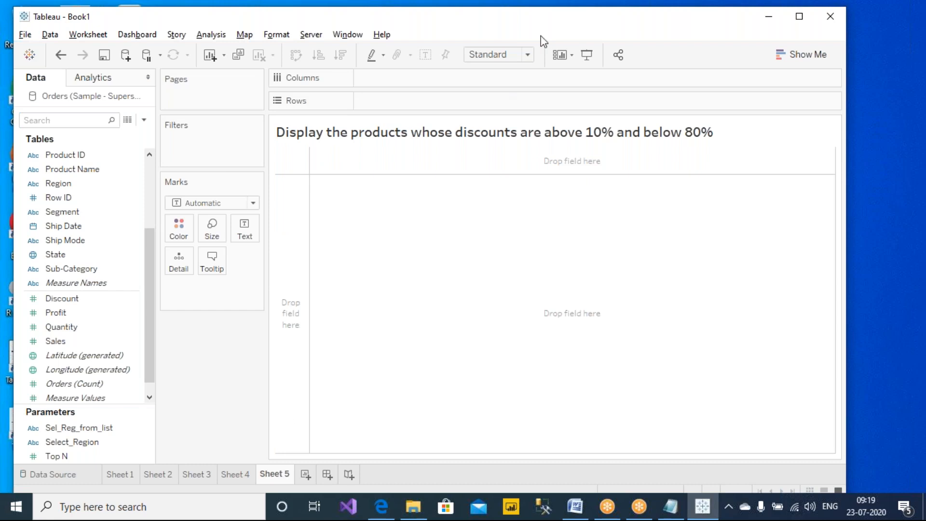
{"action": "left_click", "coordinate": [574, 3]}
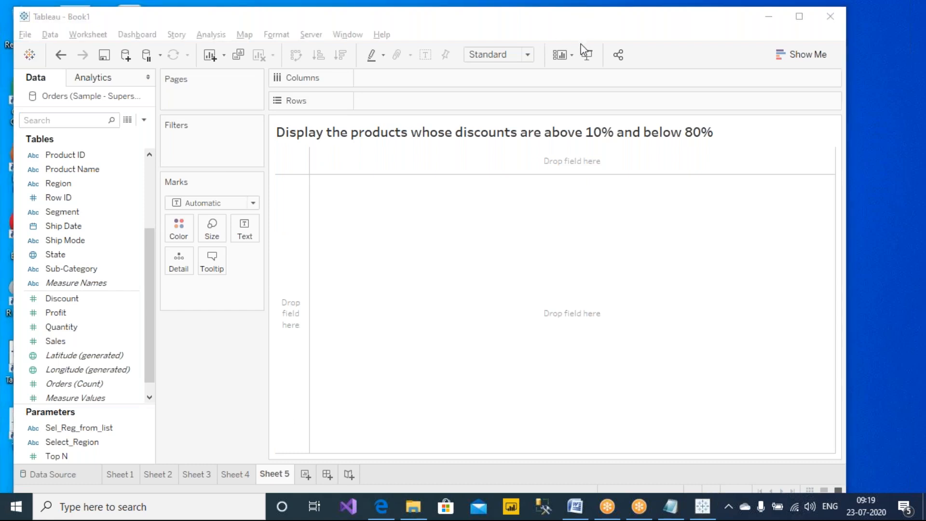
{"action": "left_click_drag", "start_coordinate": [452, 155], "coordinate": [533, 153]}
{"action": "left_click_drag", "start_coordinate": [484, 124], "coordinate": [517, 97]}
{"action": "left_click_drag", "start_coordinate": [349, 149], "coordinate": [424, 154]}
{"action": "left_click_drag", "start_coordinate": [394, 116], "coordinate": [411, 101]}
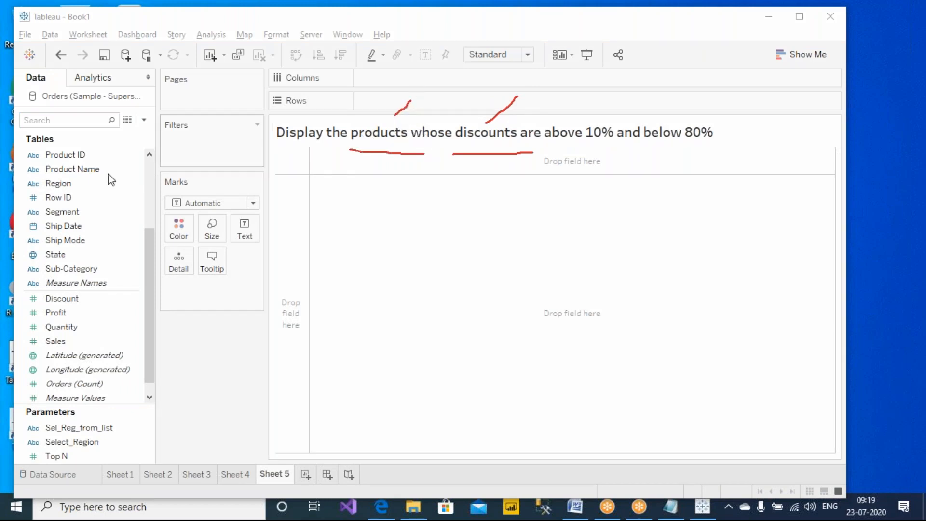
{"action": "left_click_drag", "start_coordinate": [152, 272], "coordinate": [149, 181]}
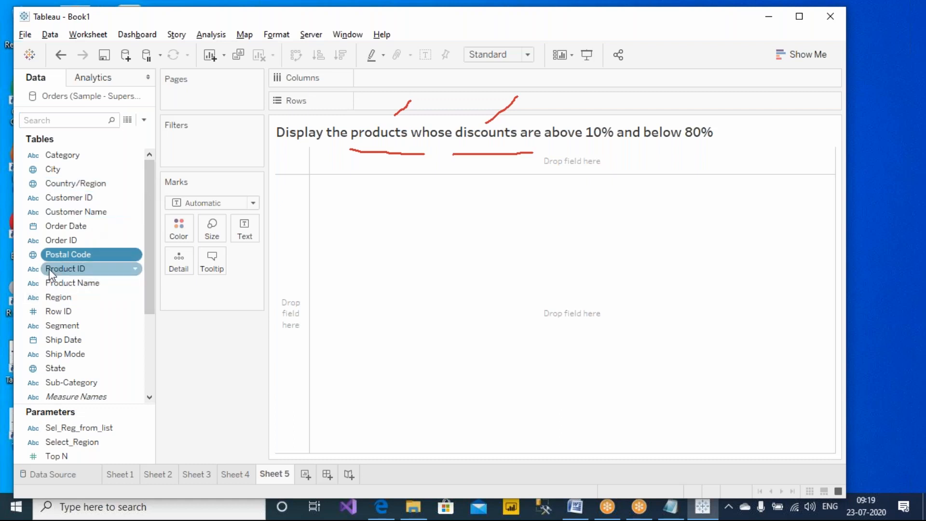
- Put Product Name on Rows, adding all 1850 members despite the warning, then erase the pen marks
{"action": "left_click", "coordinate": [72, 283]}
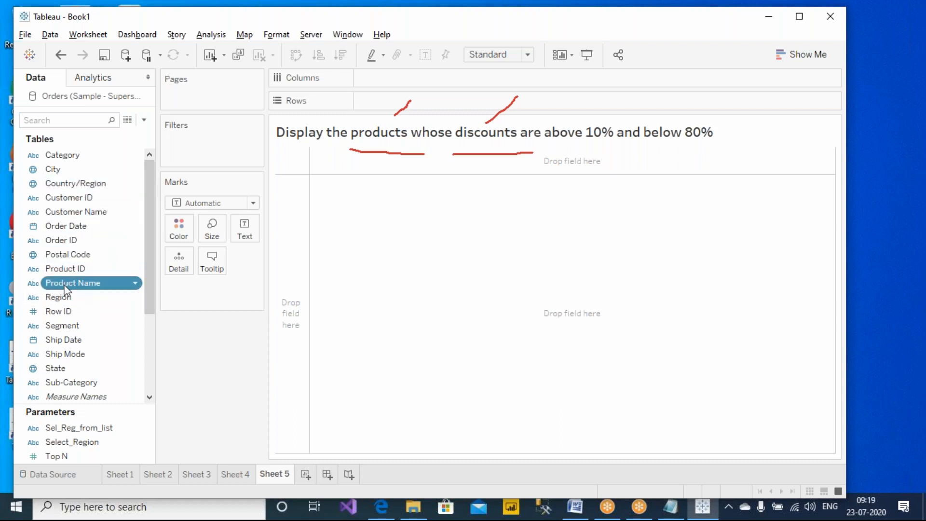
{"action": "left_click_drag", "start_coordinate": [73, 282], "coordinate": [377, 100]}
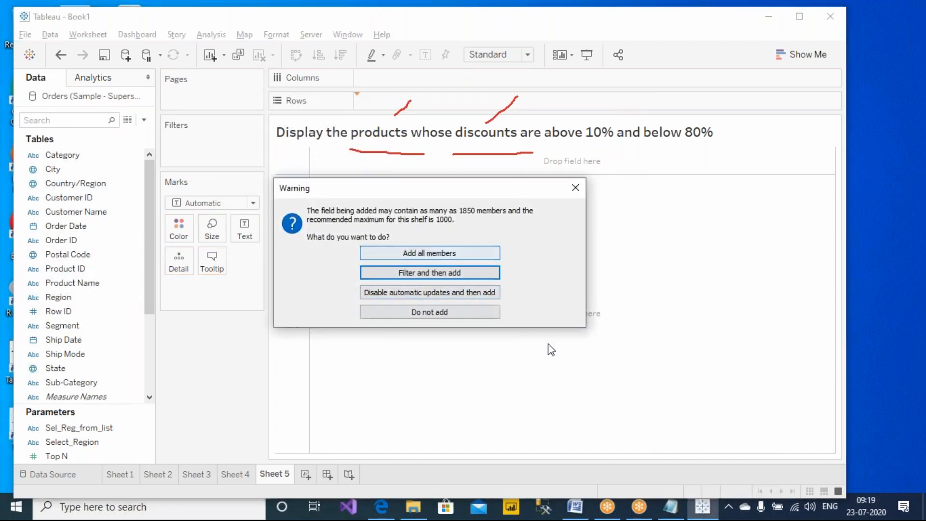
{"action": "left_click_drag", "start_coordinate": [442, 197], "coordinate": [481, 211]}
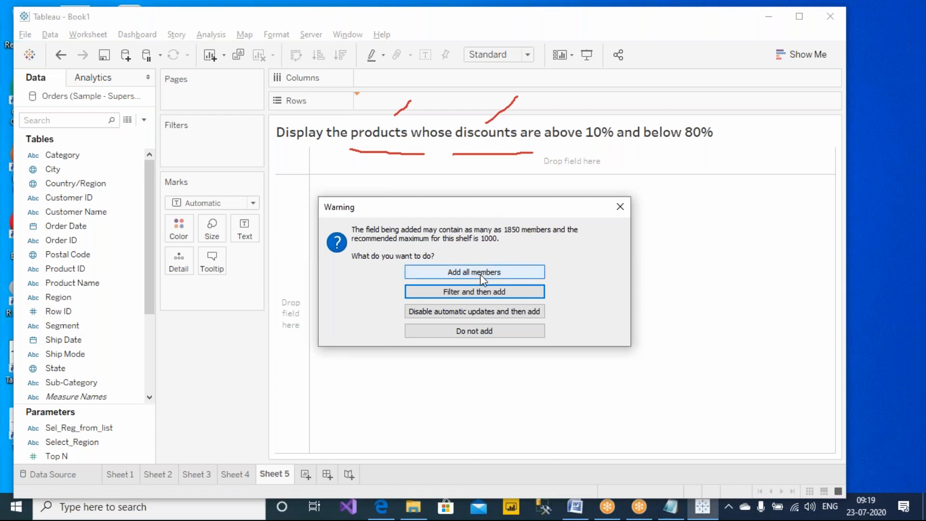
{"action": "left_click", "coordinate": [506, 273]}
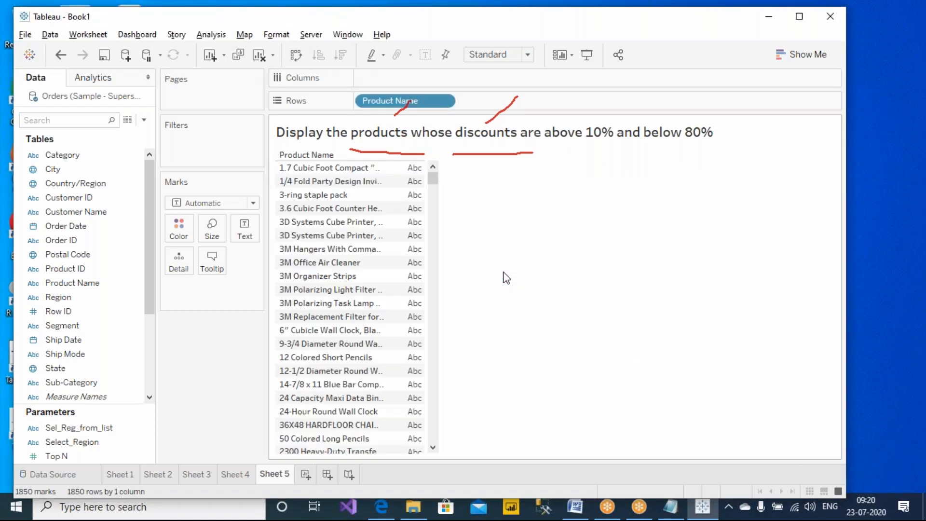
{"action": "left_click", "coordinate": [594, 7]}
{"action": "left_click", "coordinate": [582, 96]}
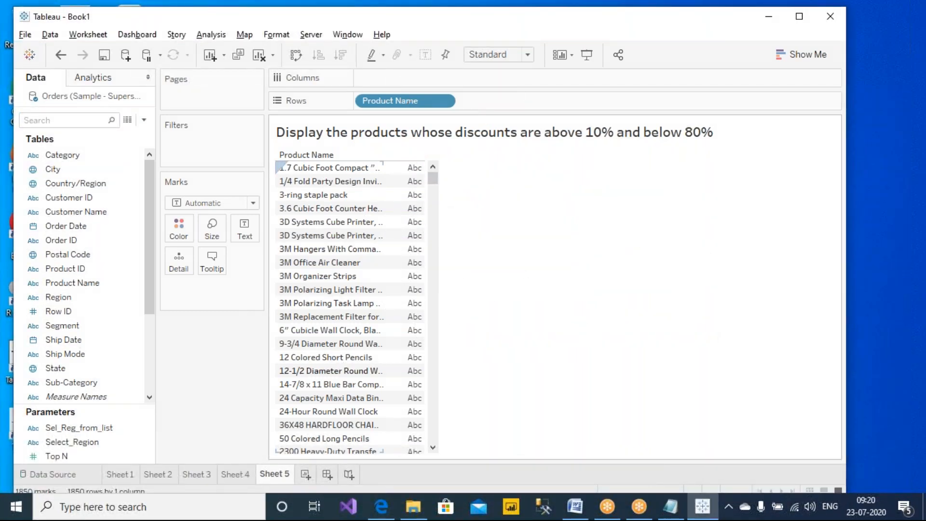
- Drag Discount into the view so each product shows its SUM(Discount) value as text
{"action": "left_click_drag", "start_coordinate": [91, 405], "coordinate": [129, 209]}
{"action": "left_click_drag", "start_coordinate": [150, 168], "coordinate": [102, 273]}
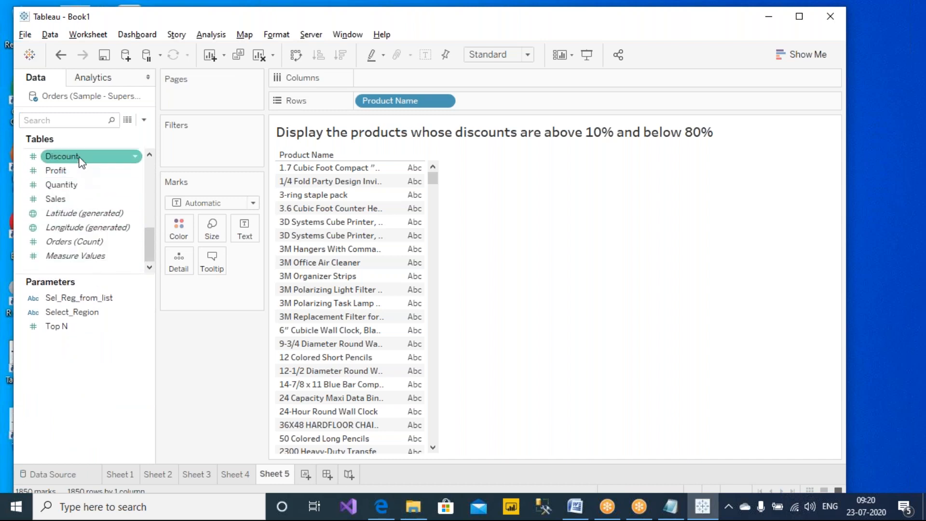
{"action": "left_click_drag", "start_coordinate": [81, 161], "coordinate": [404, 213]}
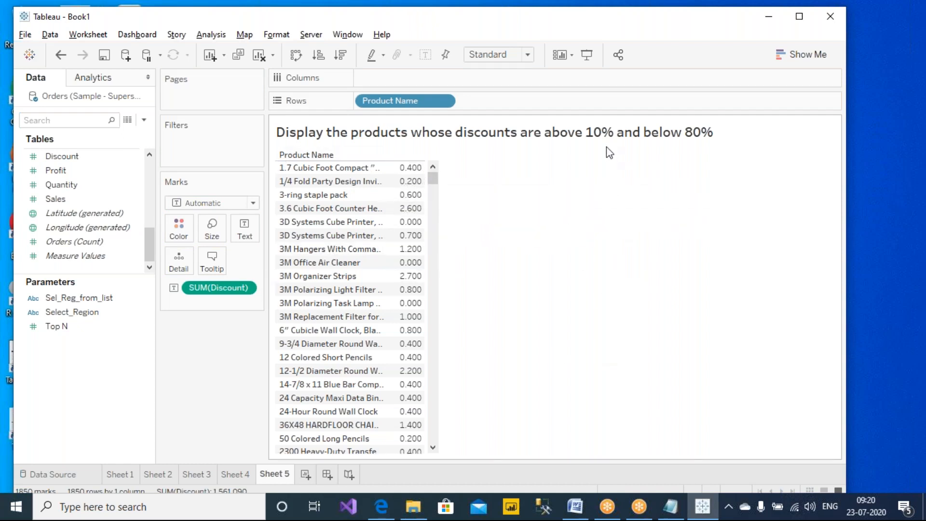
- Format SUM(Discount) pane numbers as Percentage with 0 decimal places
{"action": "right_click", "coordinate": [226, 289]}
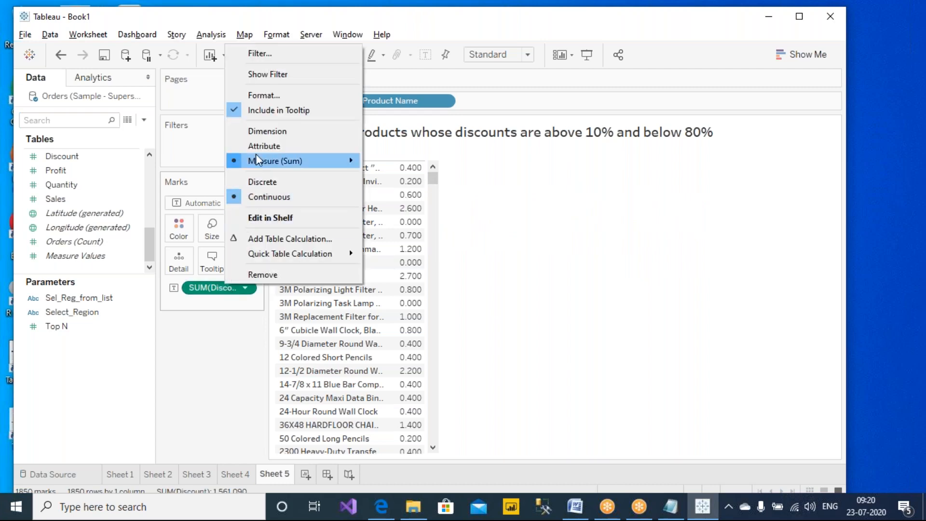
{"action": "left_click", "coordinate": [291, 99]}
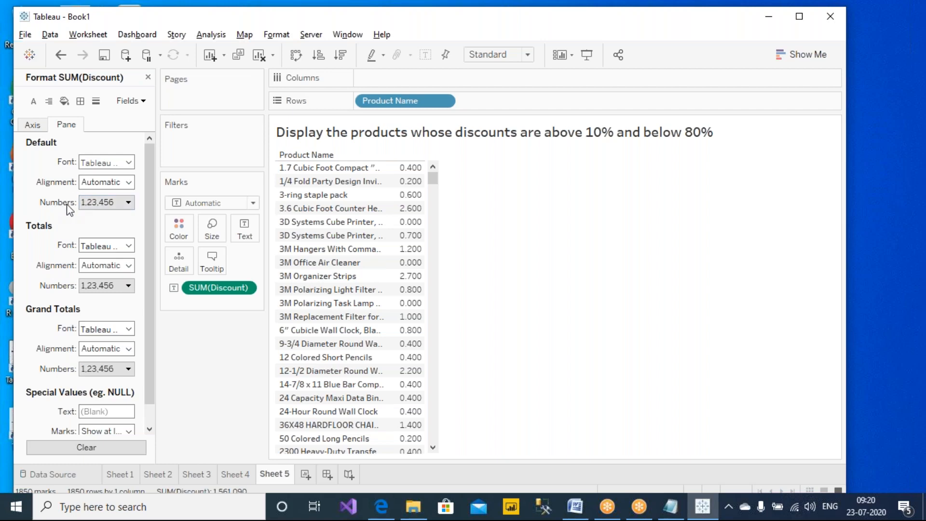
{"action": "left_click", "coordinate": [108, 203]}
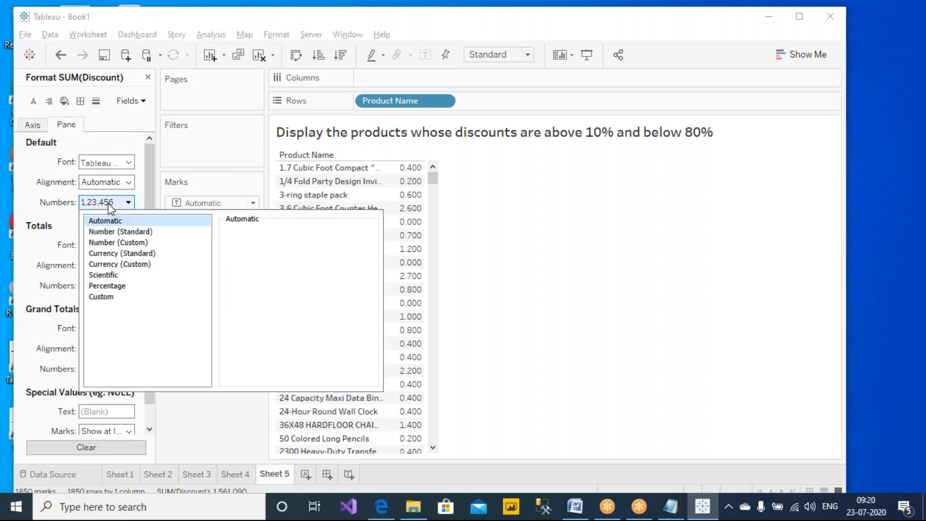
{"action": "left_click", "coordinate": [121, 287]}
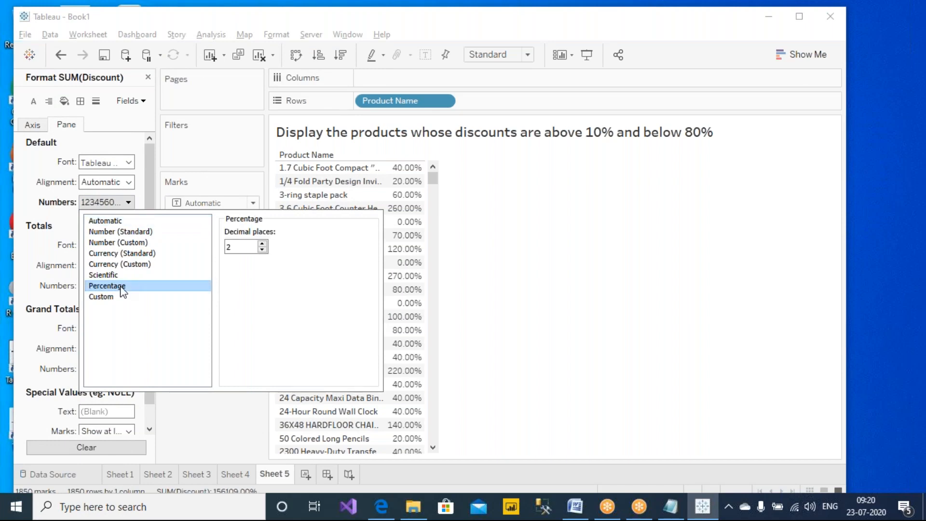
{"action": "left_click", "coordinate": [561, 278]}
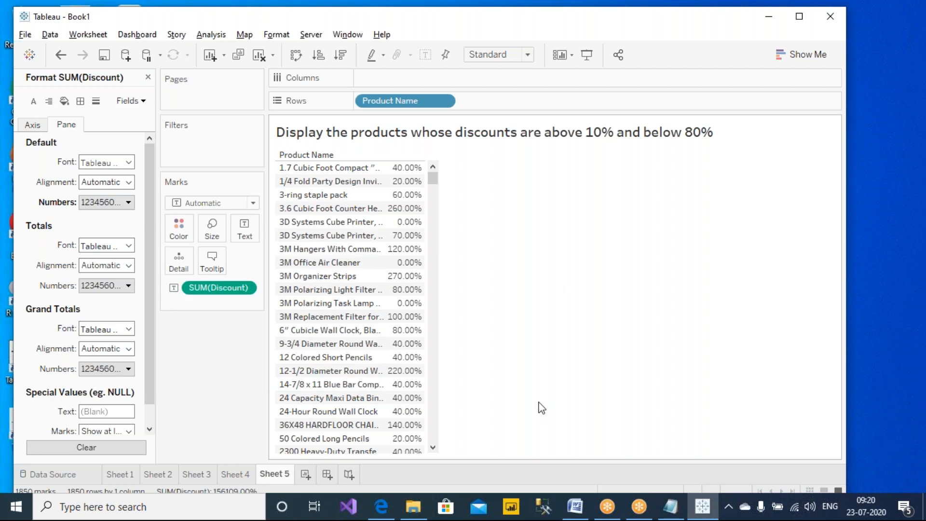
{"action": "mouse_move", "coordinate": [405, 210]}
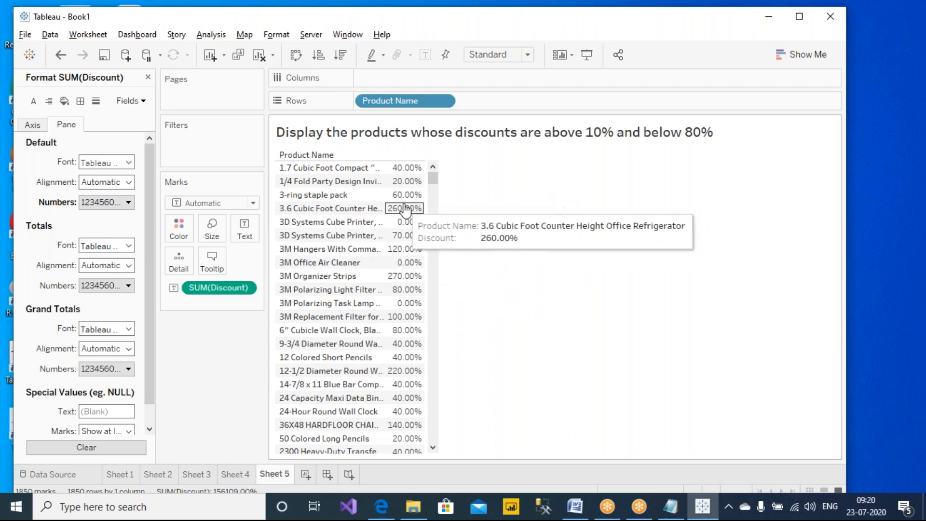
{"action": "left_click", "coordinate": [113, 204]}
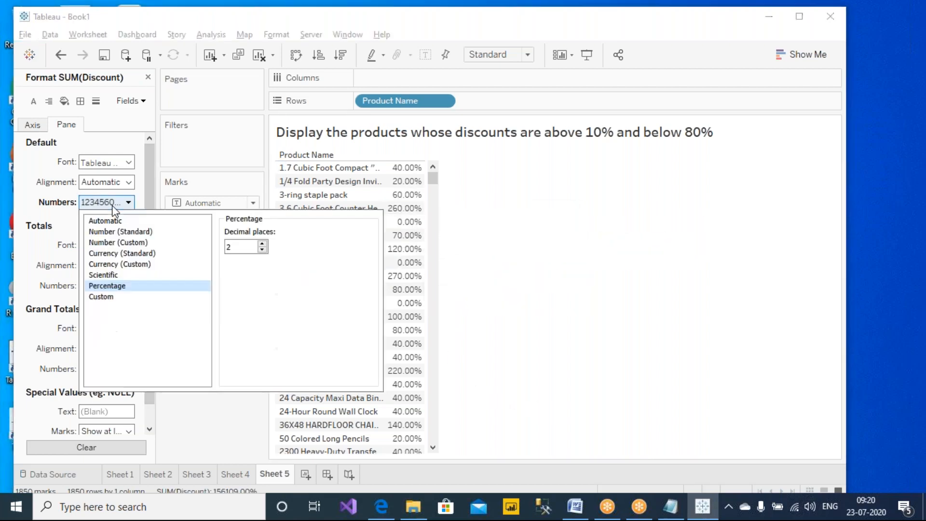
{"action": "left_click", "coordinate": [262, 249]}
{"action": "left_click", "coordinate": [261, 249]}
{"action": "left_click", "coordinate": [538, 273]}
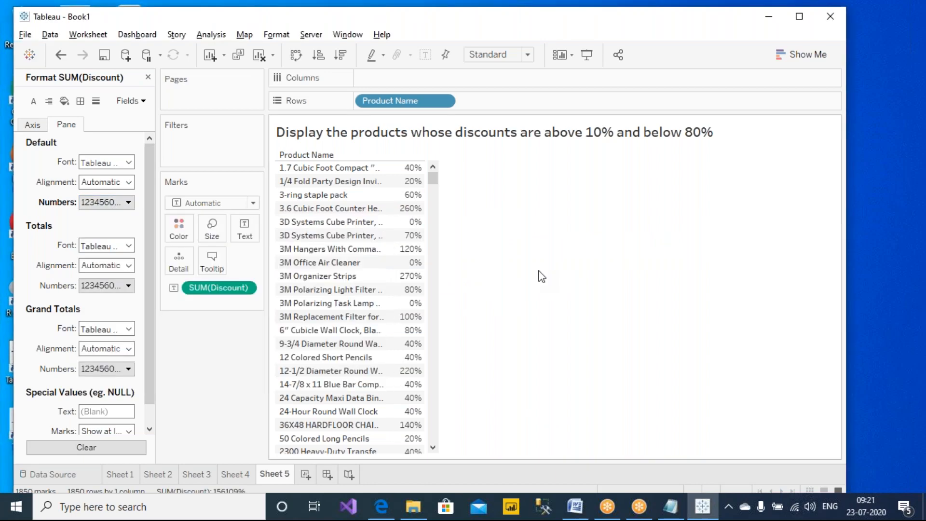
{"action": "left_click", "coordinate": [148, 78]}
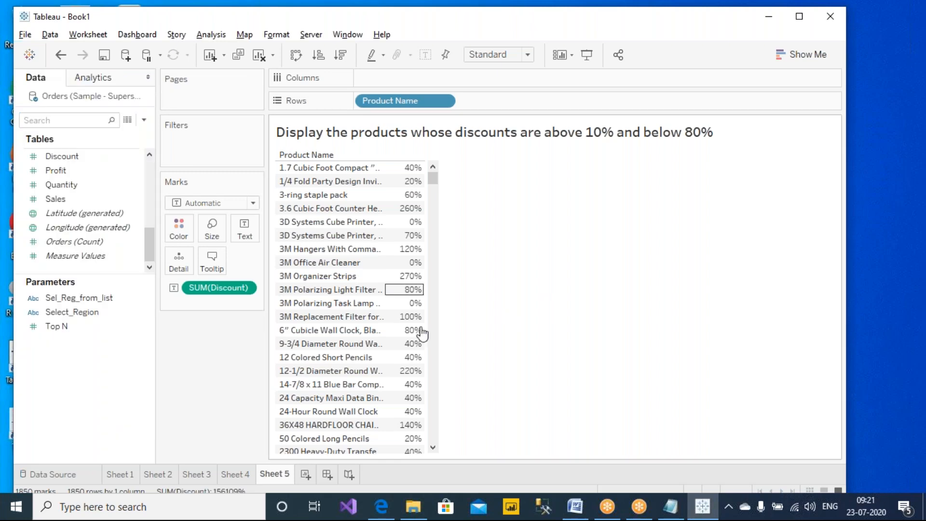
- Sort products by discount descending so 720% is on top, and circle the top row
{"action": "left_click", "coordinate": [342, 55]}
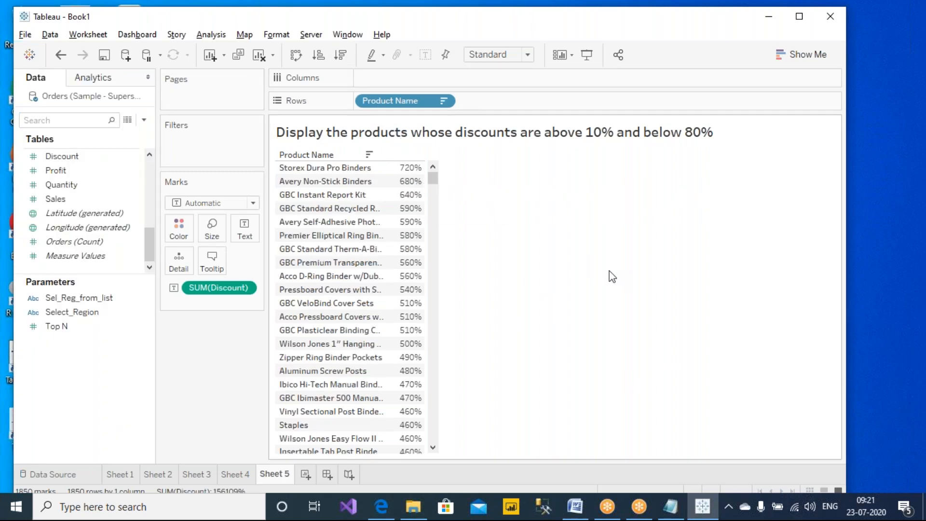
{"action": "left_click", "coordinate": [602, 2]}
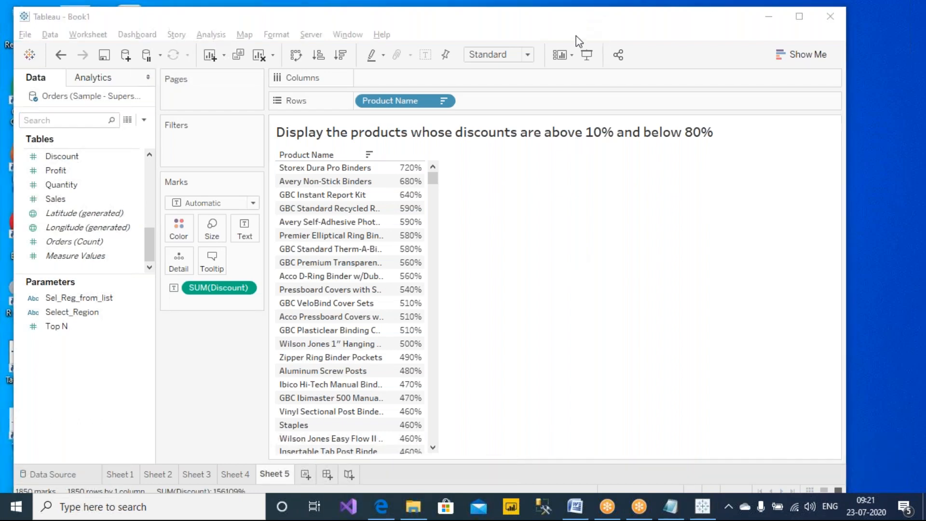
{"action": "left_click", "coordinate": [576, 37]}
{"action": "mouse_move", "coordinate": [451, 156]}
{"action": "left_mouse_down"}
{"action": "mouse_move", "coordinate": [433, 143]}
{"action": "mouse_move", "coordinate": [242, 161]}
{"action": "mouse_move", "coordinate": [369, 179]}
{"action": "mouse_move", "coordinate": [461, 161]}
{"action": "mouse_move", "coordinate": [439, 150]}
{"action": "left_mouse_up"}
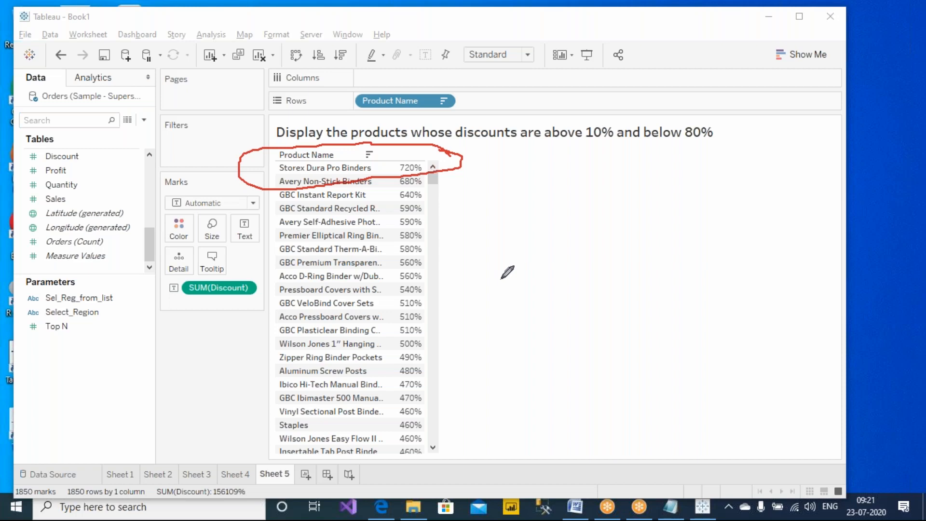
- Launch a blank Notepad with Win+R and move it to the lower right
{"action": "key", "text": "super+r"}
{"action": "type", "text": "notepad"}
{"action": "key", "text": "Return"}
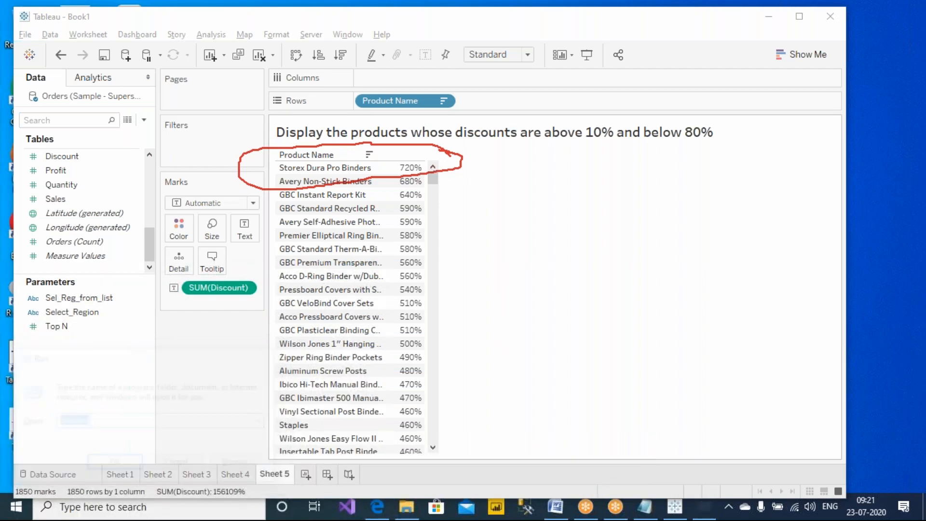
{"action": "left_click_drag", "start_coordinate": [116, 15], "coordinate": [580, 171]}
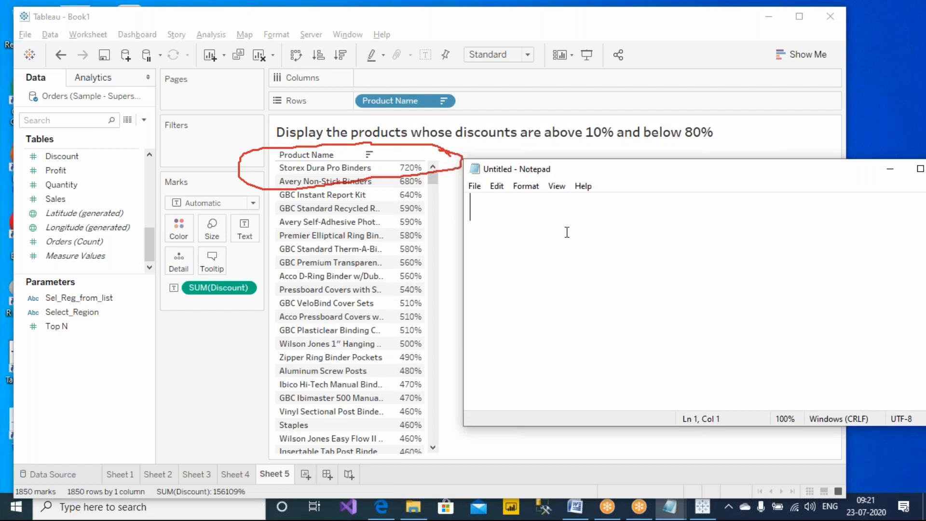
- Write the 'products:' heading and a first line about a 50% discount
{"action": "type", "text": "products:"}
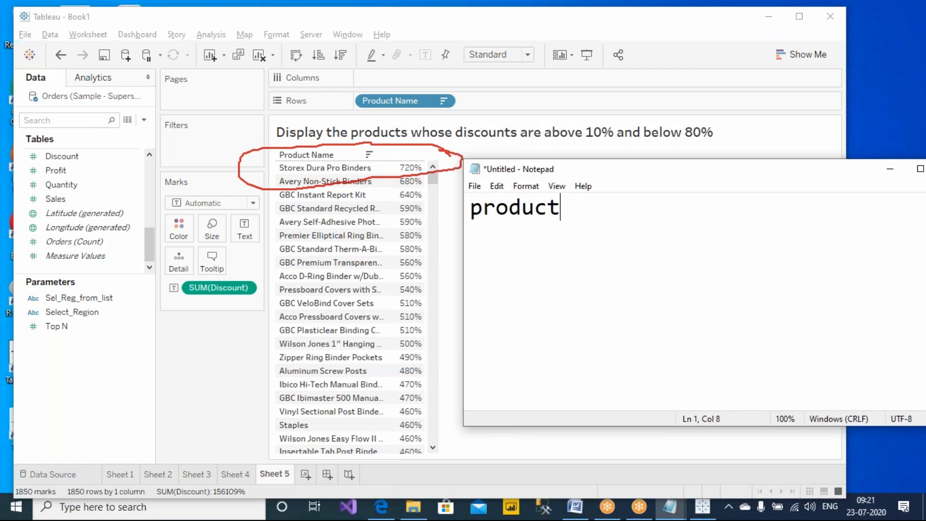
{"action": "key", "text": "Return"}
{"action": "key", "text": "Return"}
{"action": "type", "text": "1) I got 5"}
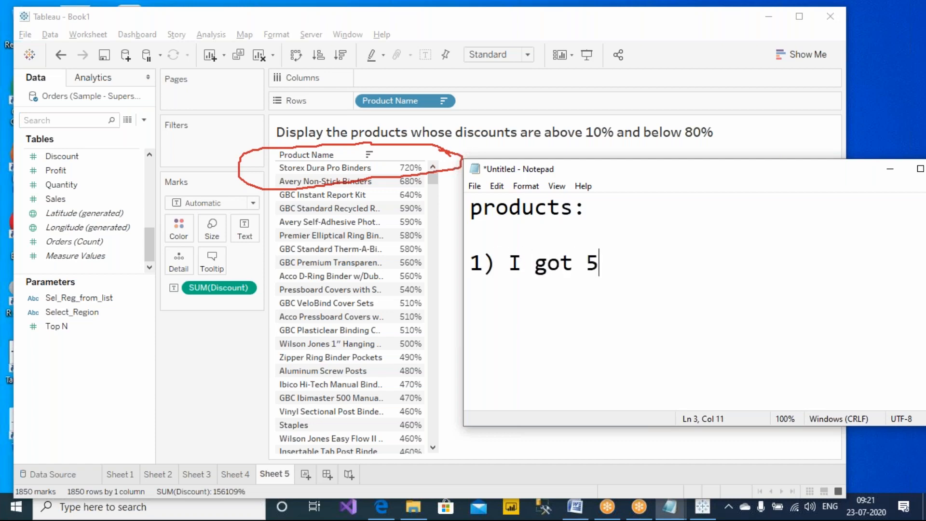
{"action": "type", "text": "0% discount."}
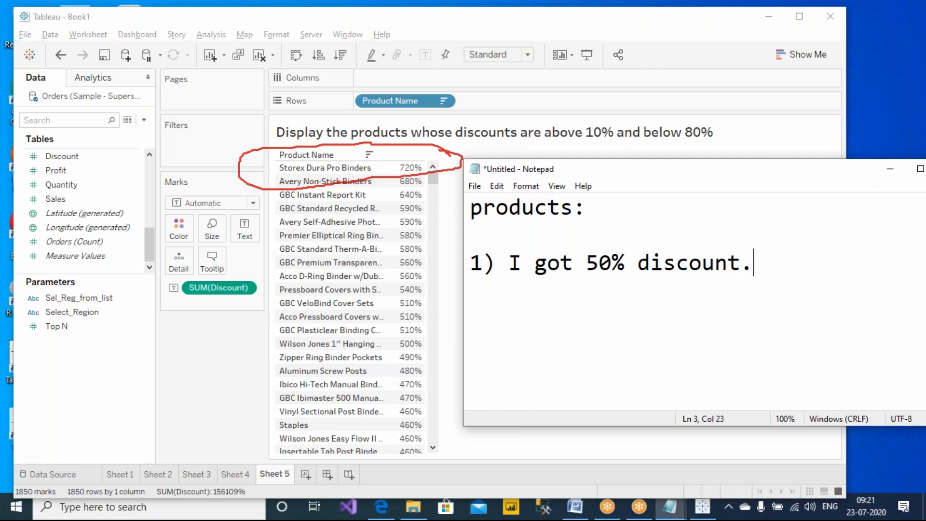
{"action": "key", "text": "Return"}
{"action": "type", "text": "2)"}
{"action": "key", "text": "Left"}
{"action": "key", "text": "Up"}
{"action": "key", "text": "BackSpace"}
{"action": "type", "text": "prost"}
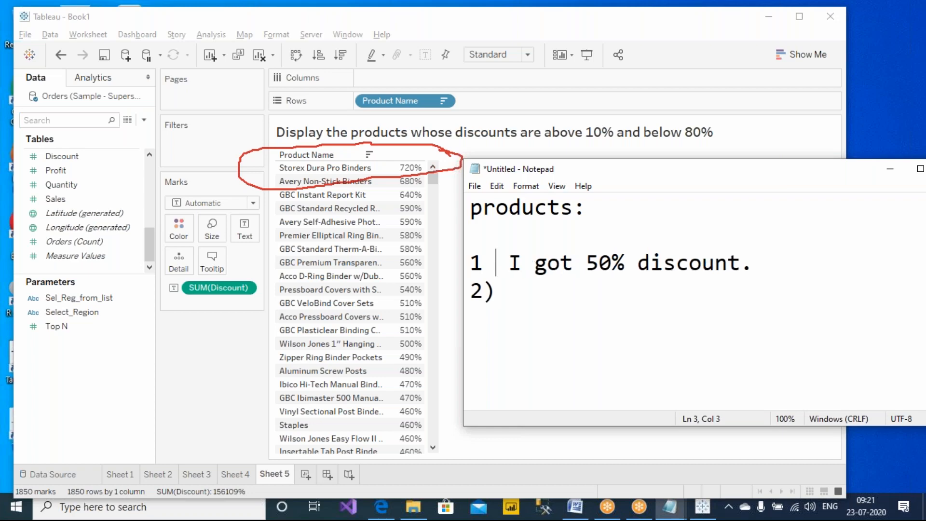
{"action": "key", "text": "BackSpace"}
{"action": "key", "text": "BackSpace"}
{"action": "type", "text": "duct"}
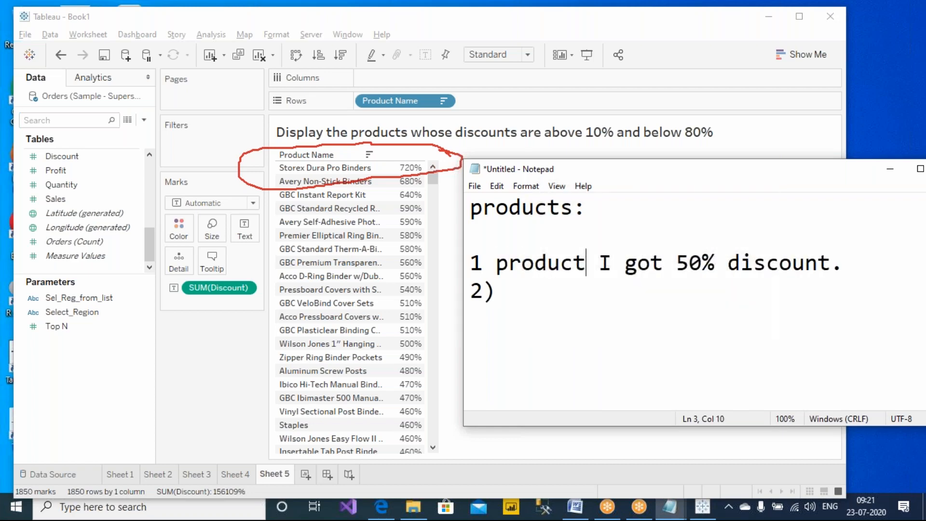
- Complete lines for the 1st, 2nd and 3rd products at 50%, 30% and 60% discount
{"action": "left_click_drag", "start_coordinate": [554, 168], "coordinate": [392, 203]}
{"action": "left_click", "coordinate": [321, 297]}
{"action": "type", "text": "st"}
{"action": "key", "text": "Down"}
{"action": "key", "text": "BackSpace"}
{"action": "type", "text": "nd product I "}
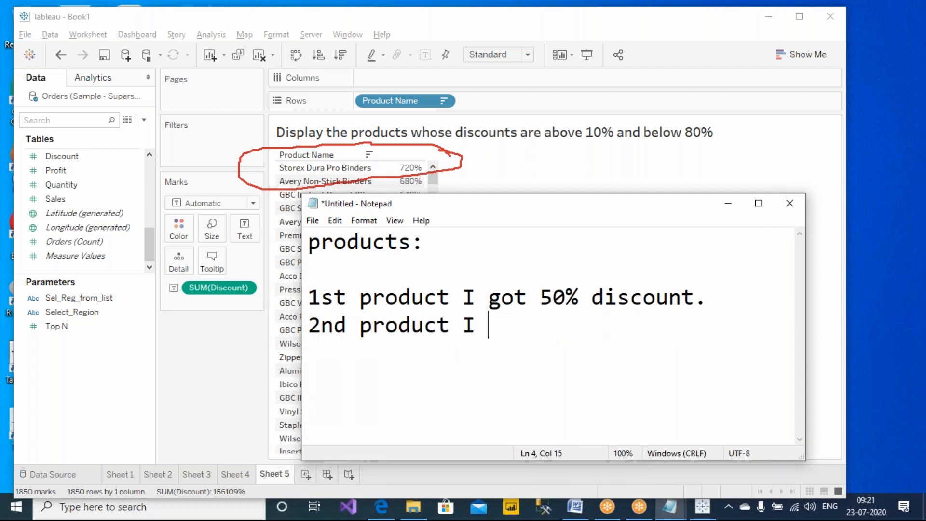
{"action": "type", "text": "got 30"}
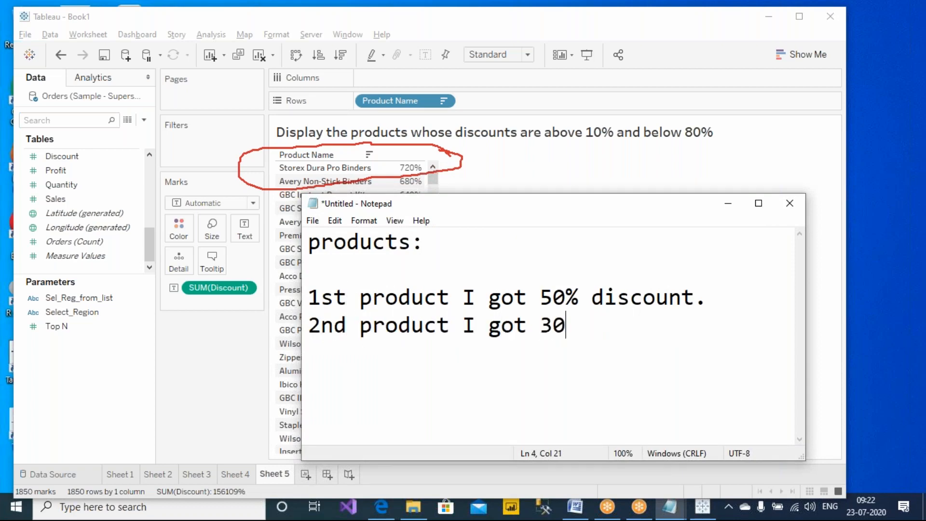
{"action": "type", "text": "% discount."}
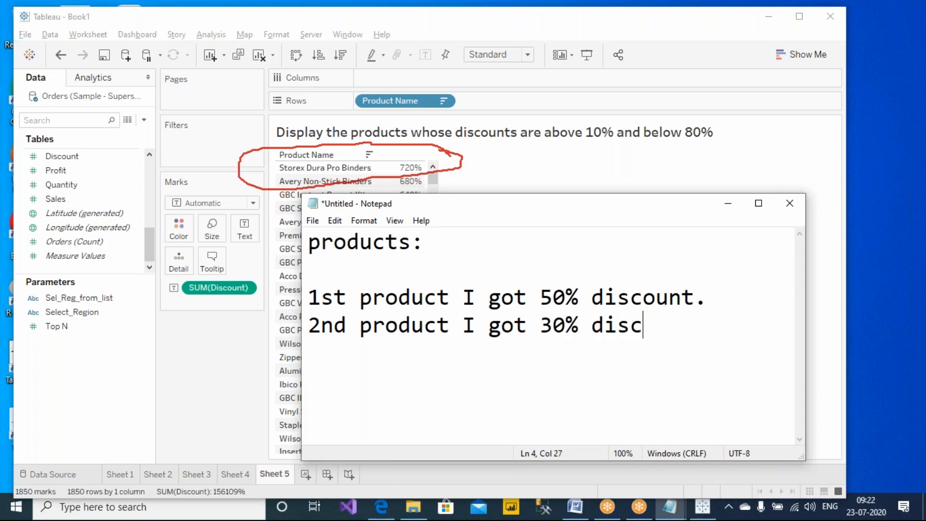
{"action": "key", "text": "Return"}
{"action": "type", "text": "3r"}
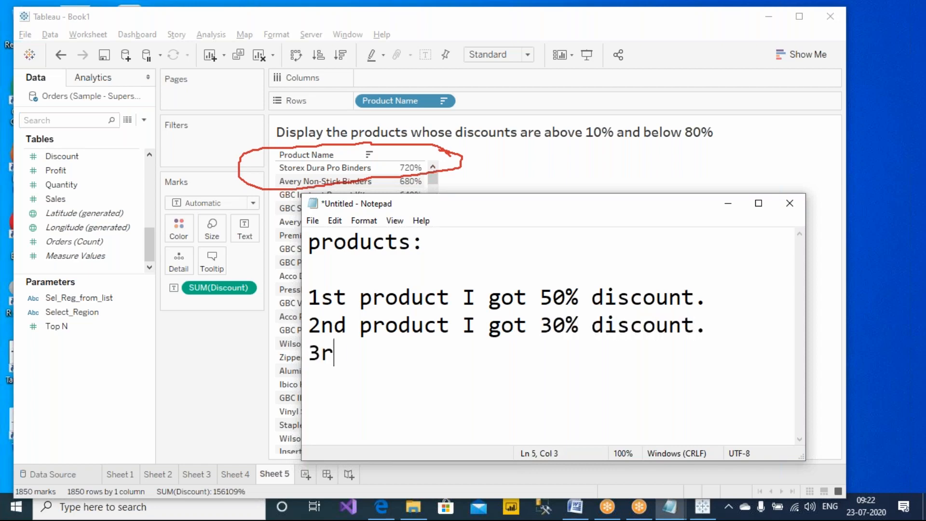
{"action": "type", "text": "d product I g"}
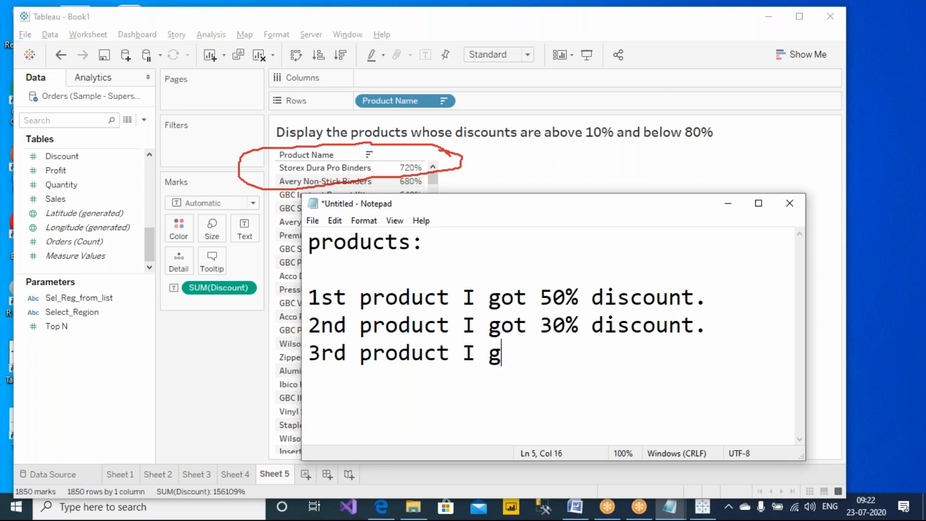
{"action": "type", "text": "ot 60% discount."}
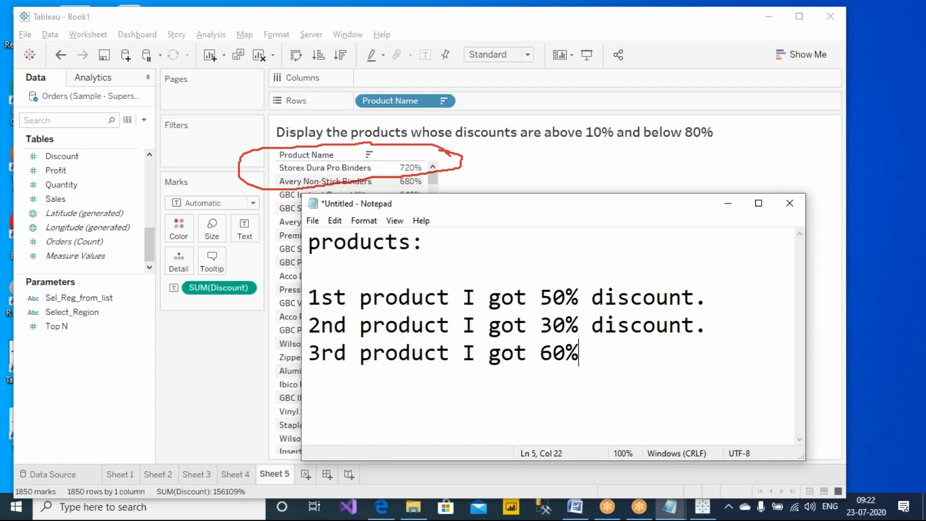
- Add the question 'What is the total discount you got?' and zoom the note to 90%
{"action": "key", "text": "Return"}
{"action": "key", "text": "Return"}
{"action": "type", "text": "What "}
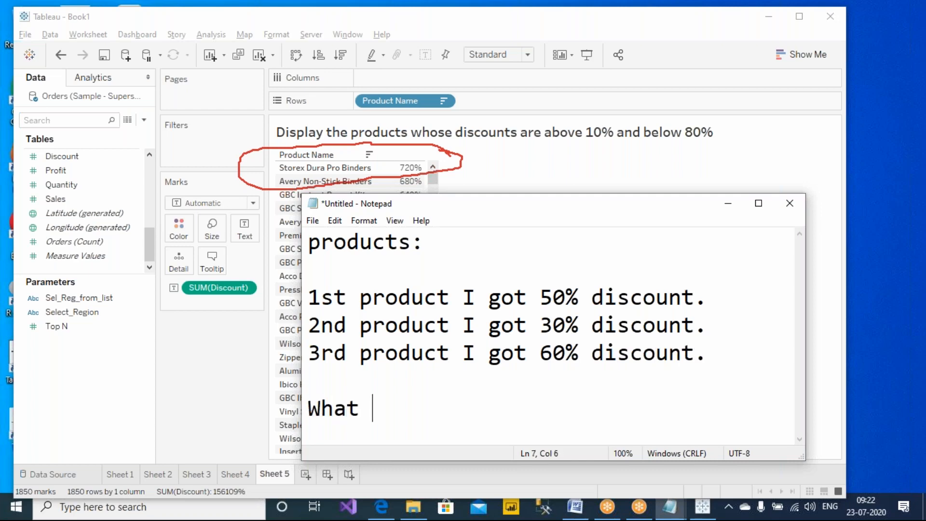
{"action": "type", "text": "is the to"}
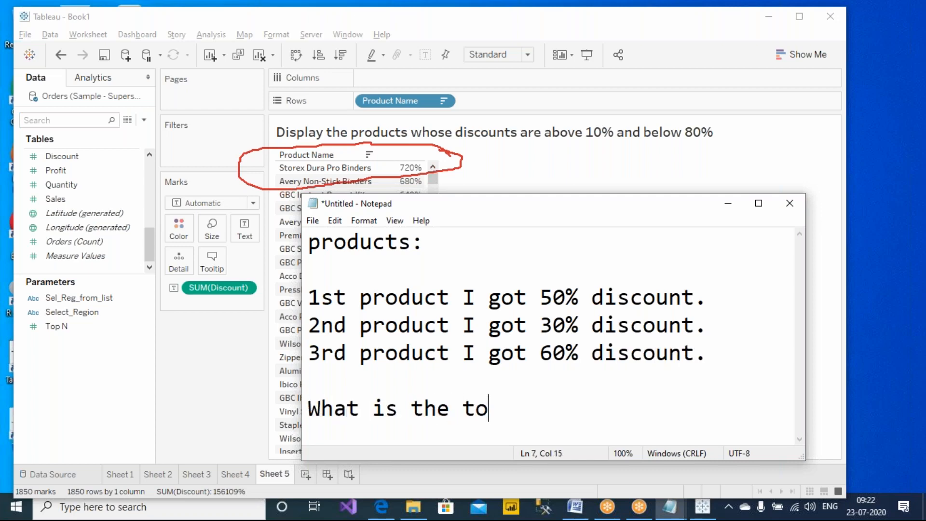
{"action": "type", "text": "tal discount you got?"}
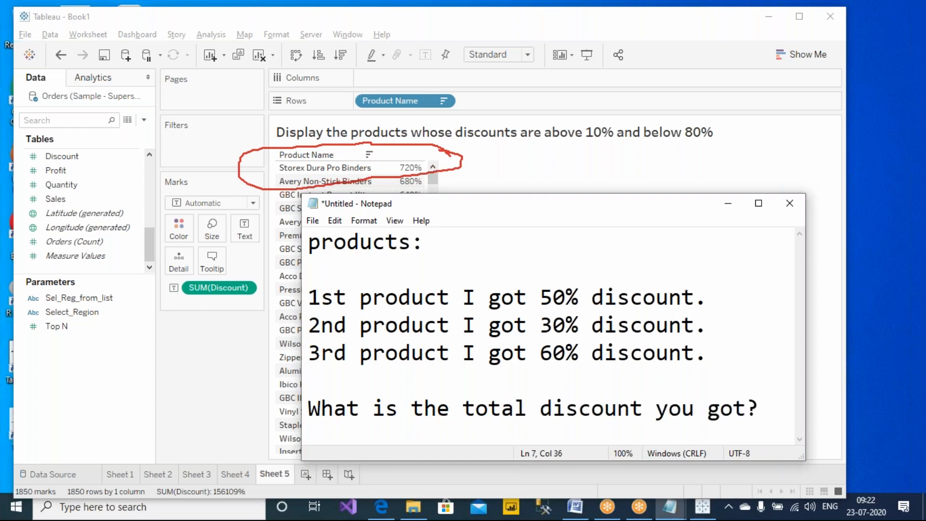
{"action": "key", "text": "Return"}
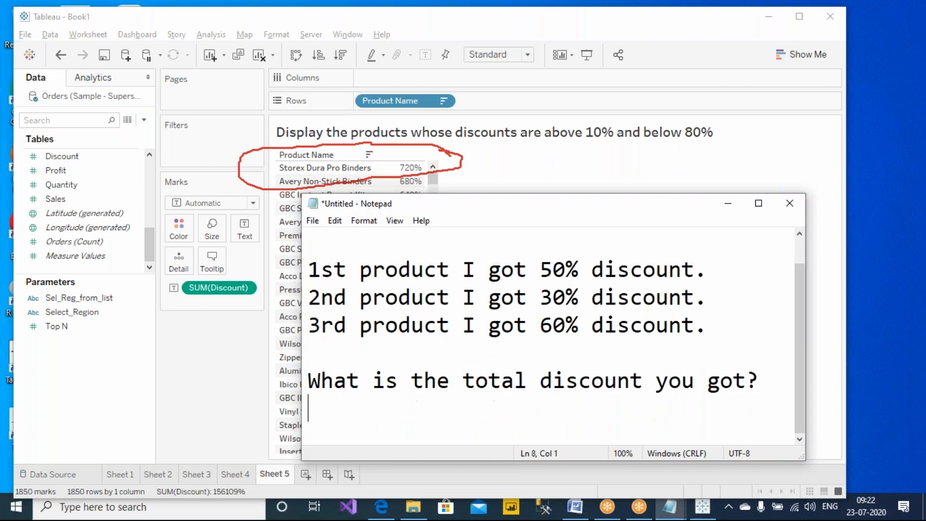
{"action": "key", "text": "ctrl+minus"}
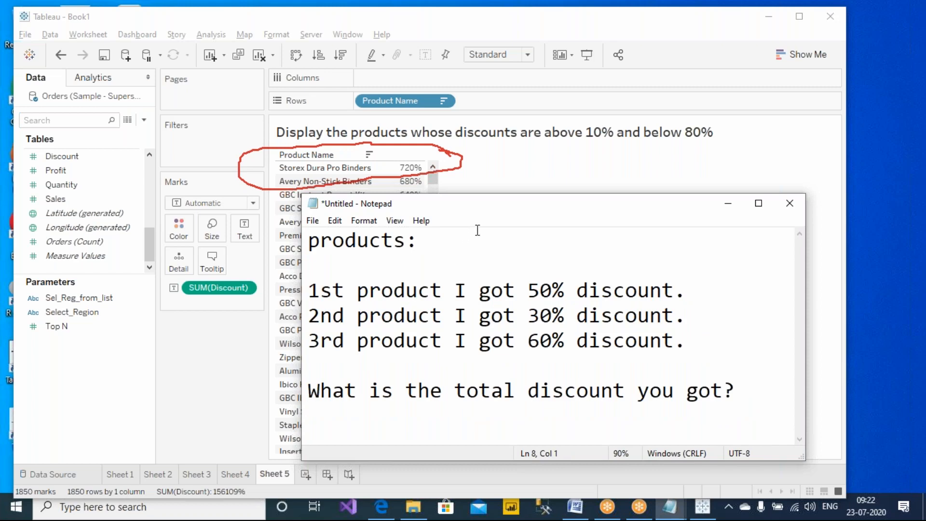
{"action": "left_click", "coordinate": [582, 9]}
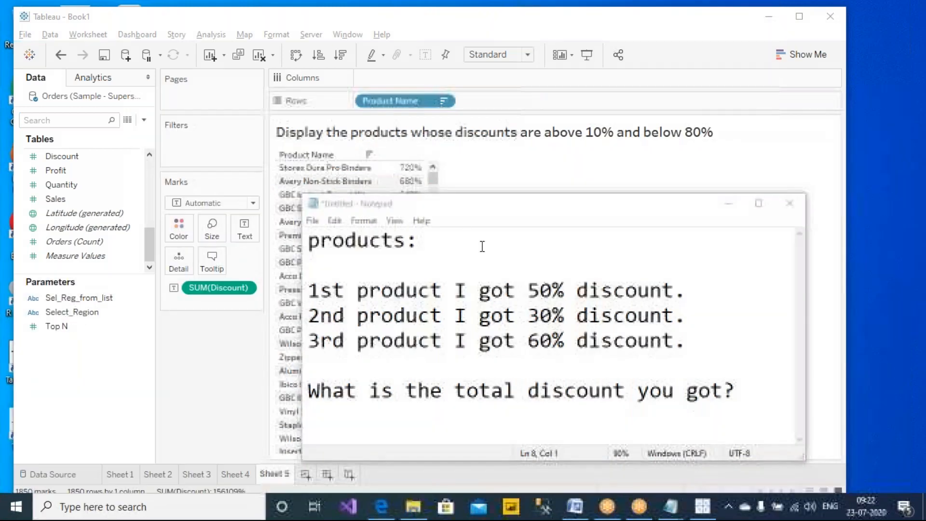
- Type 45 followed by a comma as the first answer below the question
{"action": "left_click_drag", "start_coordinate": [525, 208], "coordinate": [367, 158]}
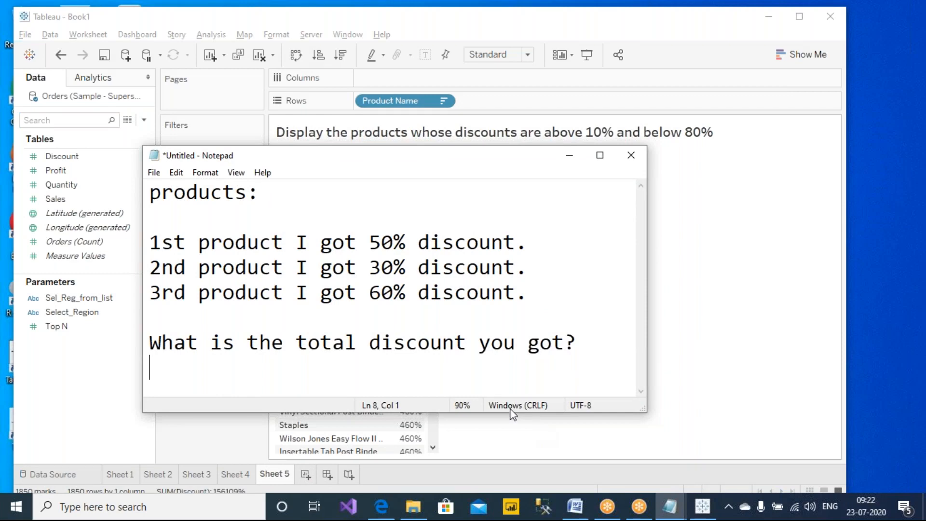
{"action": "left_click", "coordinate": [658, 20]}
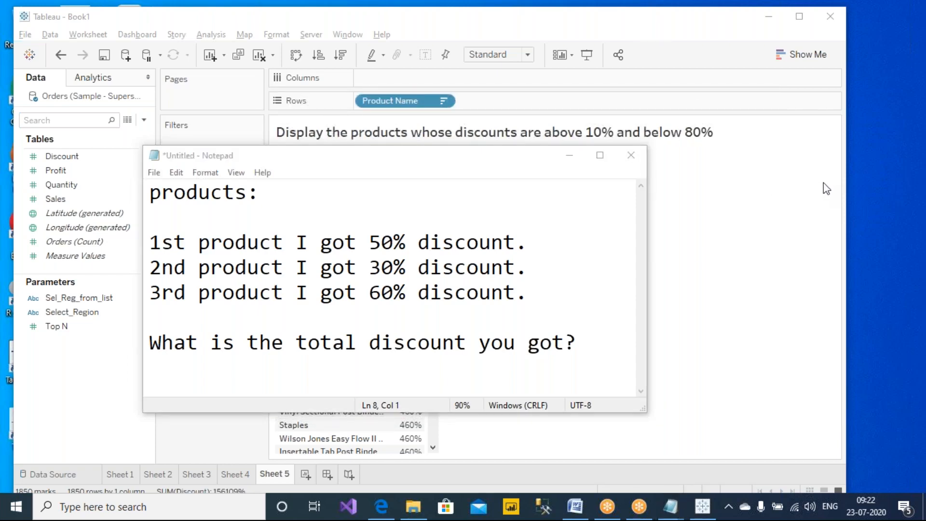
{"action": "left_click", "coordinate": [545, 370]}
{"action": "key", "text": "BackSpace"}
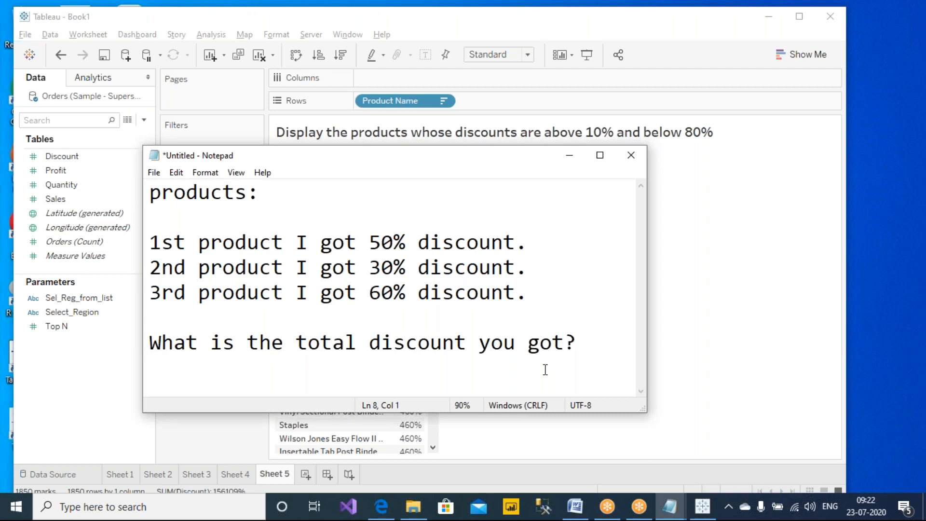
{"action": "type", "text": "45"}
{"action": "key", "text": "Return"}
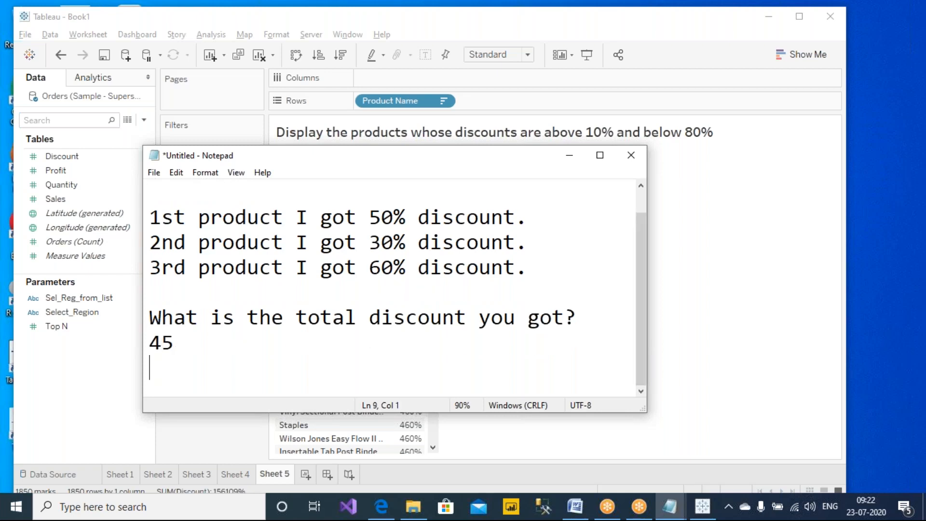
{"action": "key", "text": "Up"}
{"action": "key", "text": "Right"}
{"action": "key", "text": "Right"}
{"action": "type", "text": ","}
- Add 140% as a second answer and revise the first to 46.4%, giving '46.4%, 140%,'
{"action": "type", "text": "140%"}
{"action": "key", "text": "Left"}
{"action": "key", "text": "Left"}
{"action": "key", "text": "Left"}
{"action": "key", "text": "Left"}
{"action": "key", "text": "Left"}
{"action": "key", "text": "Left"}
{"action": "key", "text": "Left"}
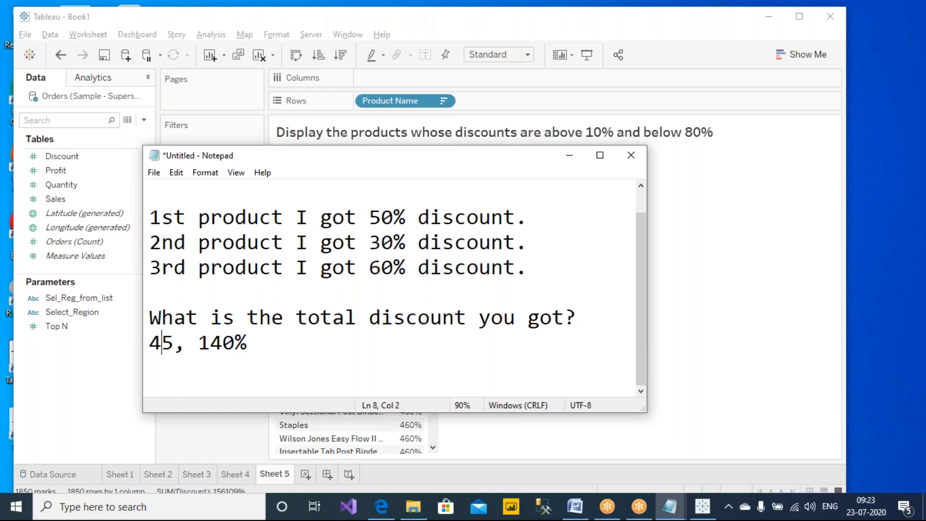
{"action": "key", "text": "Right"}
{"action": "type", "text": "%"}
{"action": "key", "text": "Right"}
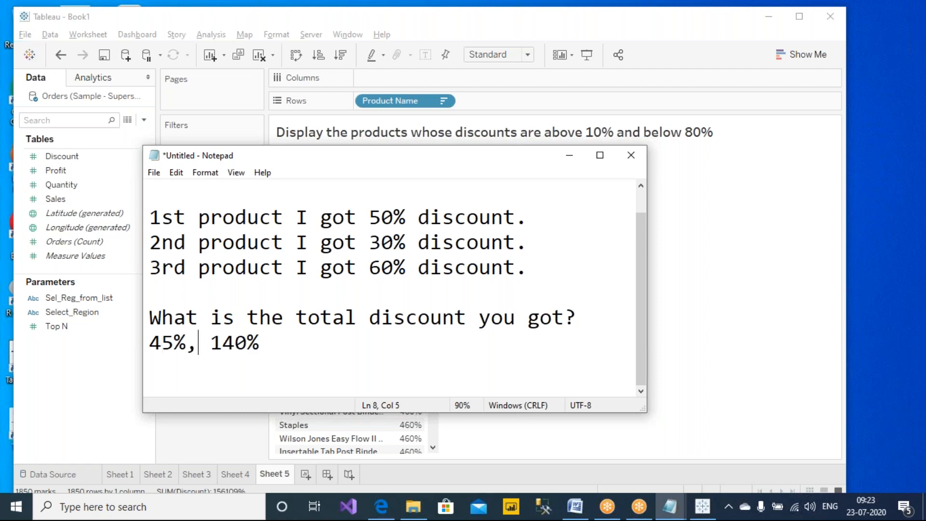
{"action": "key", "text": "Down"}
{"action": "key", "text": "Right"}
{"action": "key", "text": "Delete"}
{"action": "type", "text": "6.4"}
{"action": "key", "text": "Right"}
{"action": "key", "text": "Right"}
{"action": "key", "text": "Right"}
{"action": "key", "text": "Right"}
{"action": "key", "text": "Right"}
{"action": "key", "text": "Right"}
{"action": "key", "text": "Right"}
{"action": "type", "text": ","}
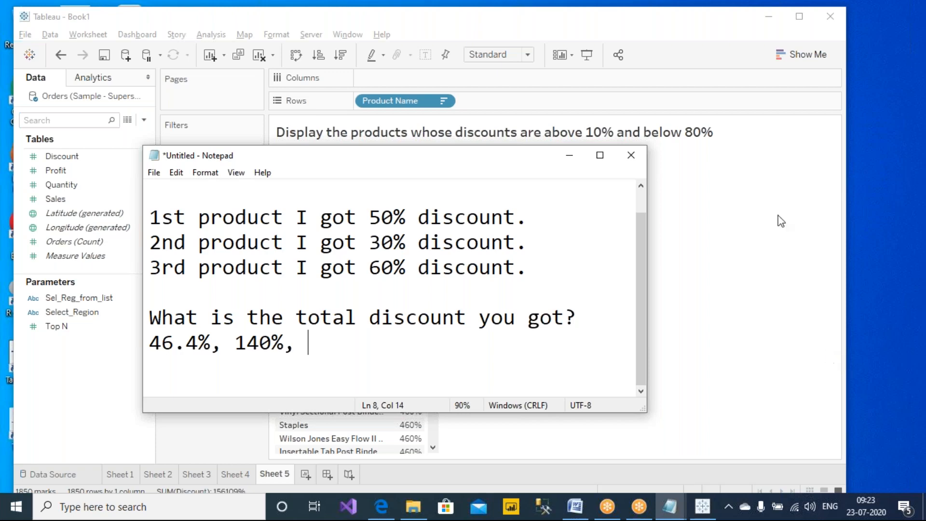
- Switch focus between Tableau and the end of the Notepad answer line
{"action": "left_click", "coordinate": [784, 190]}
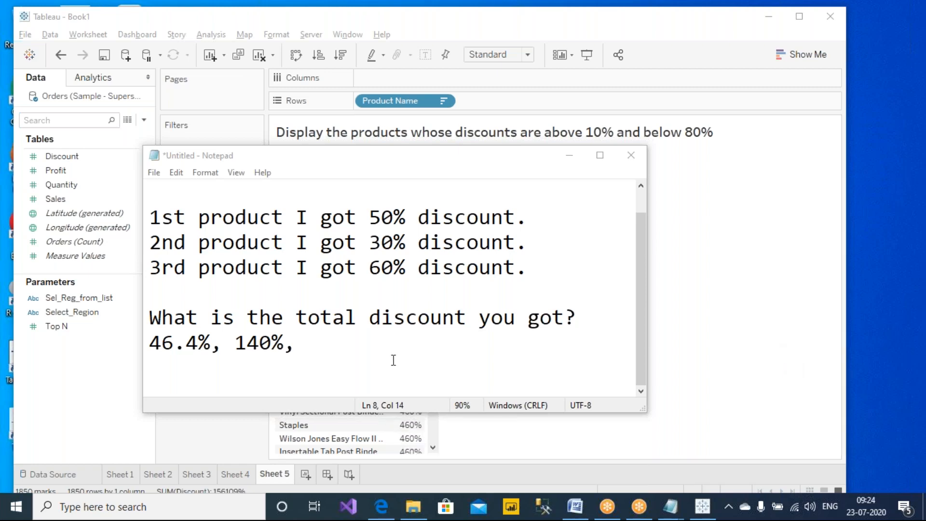
{"action": "left_click", "coordinate": [403, 348]}
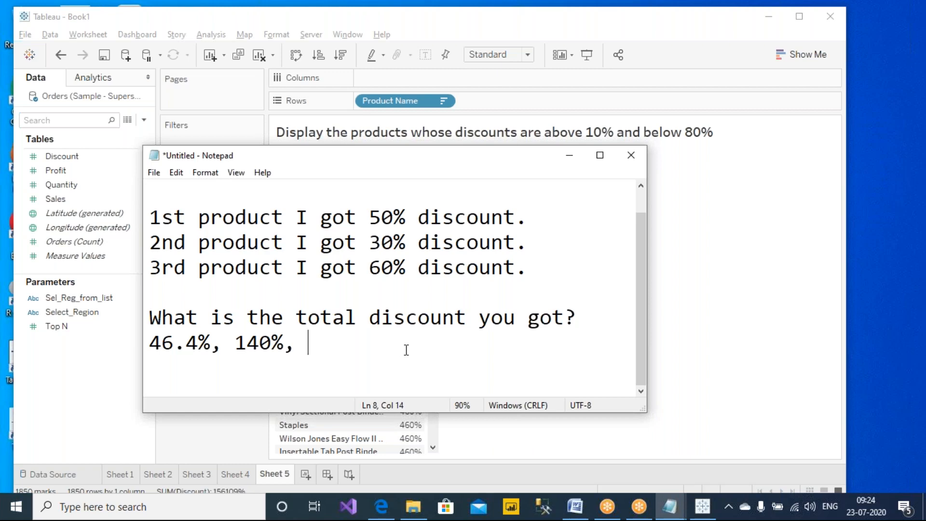
{"action": "left_click", "coordinate": [780, 188]}
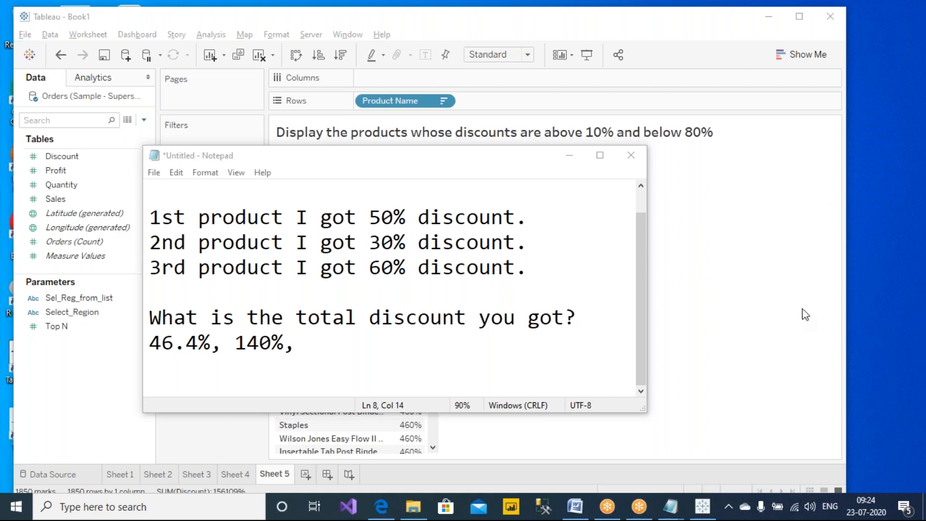
- Review the discount notes, marking the 46.4 answer, the 40% of 140%, and the 50% and 60% discounts
{"action": "left_click", "coordinate": [342, 328]}
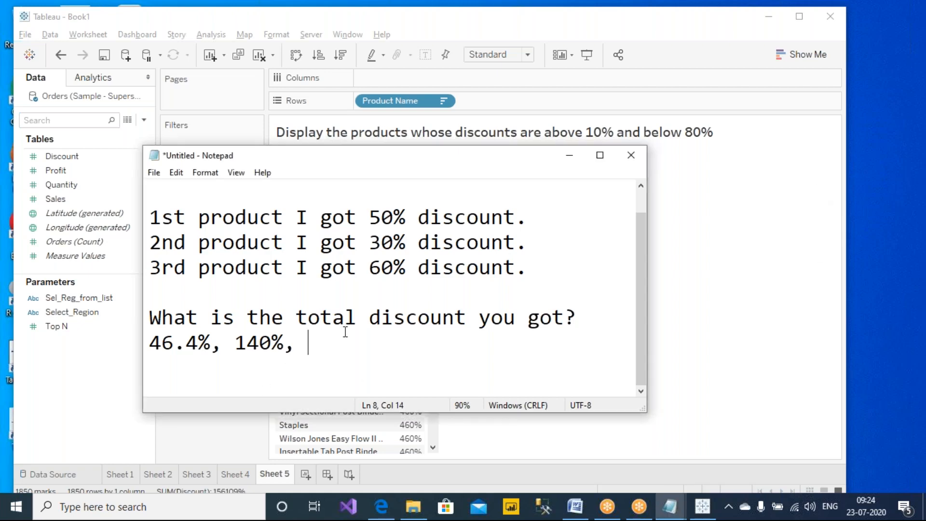
{"action": "left_click", "coordinate": [783, 181]}
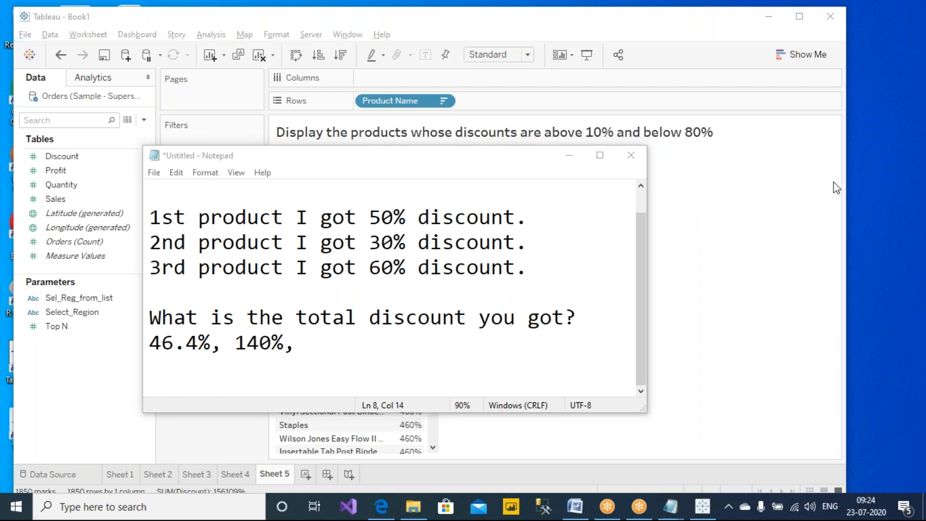
{"action": "left_click", "coordinate": [329, 351]}
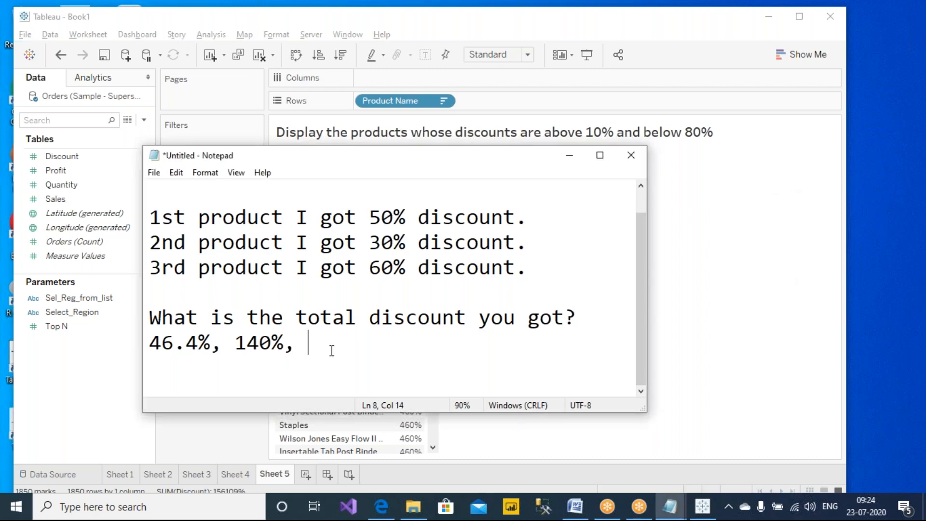
{"action": "left_click_drag", "start_coordinate": [199, 344], "coordinate": [135, 352]}
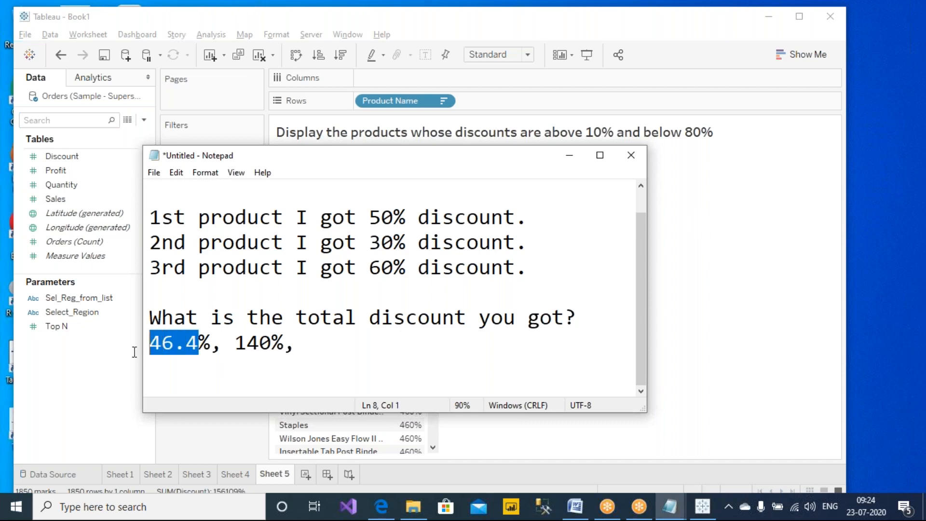
{"action": "left_click", "coordinate": [323, 347]}
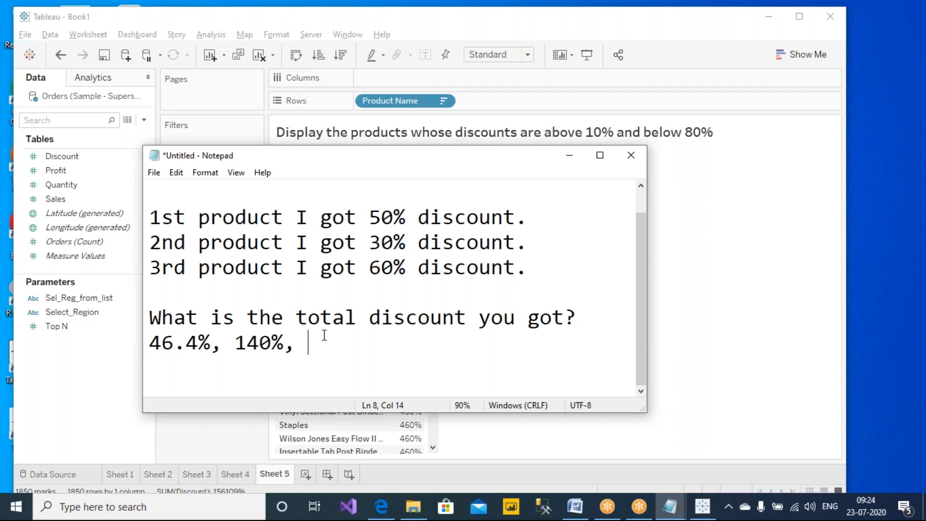
{"action": "left_click_drag", "start_coordinate": [247, 344], "coordinate": [284, 343]}
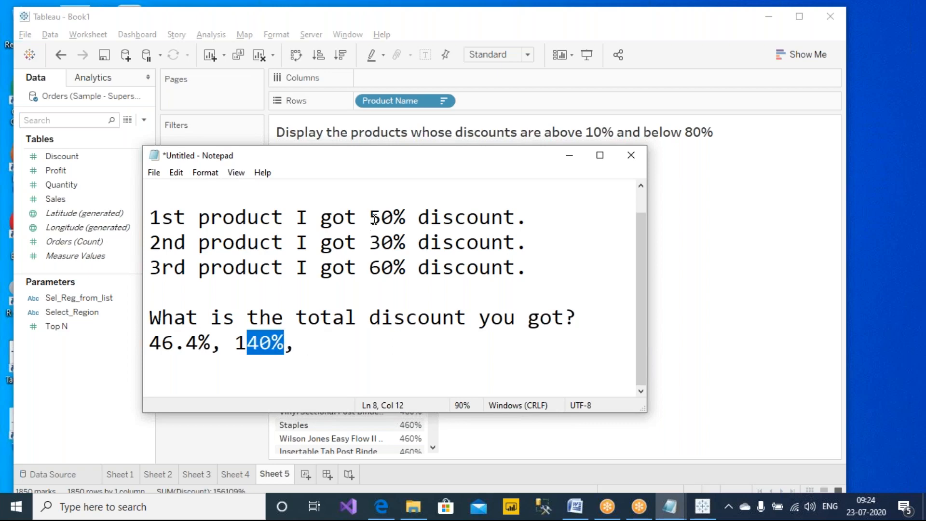
{"action": "left_click", "coordinate": [314, 362]}
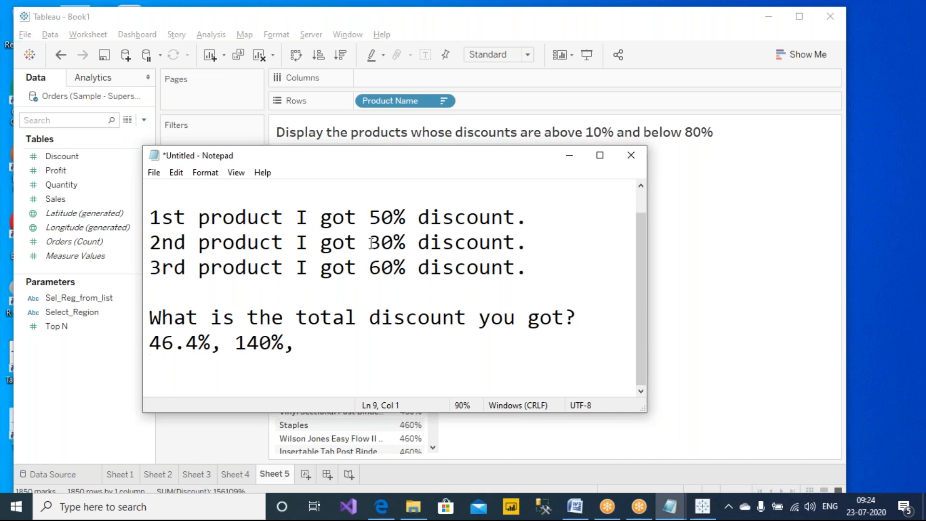
{"action": "left_click", "coordinate": [368, 218]}
{"action": "left_click_drag", "start_coordinate": [369, 242], "coordinate": [402, 270]}
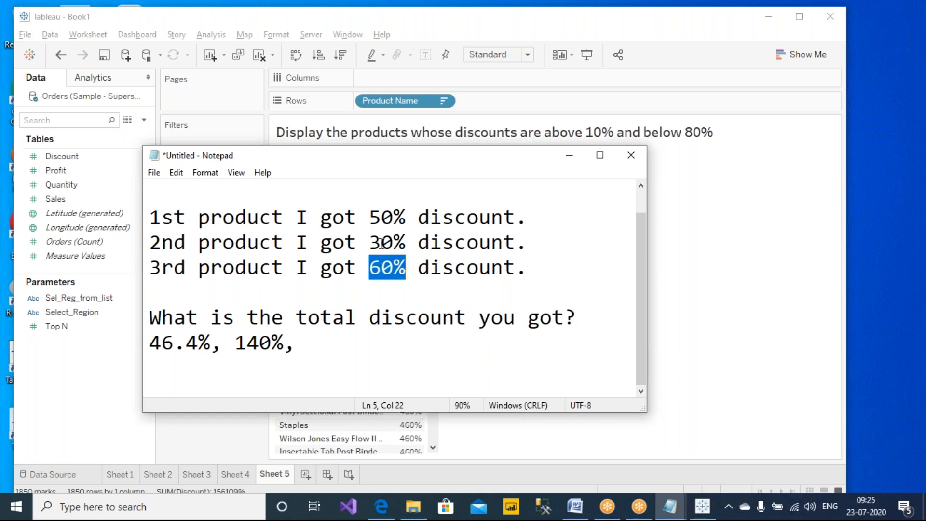
{"action": "left_click", "coordinate": [334, 360]}
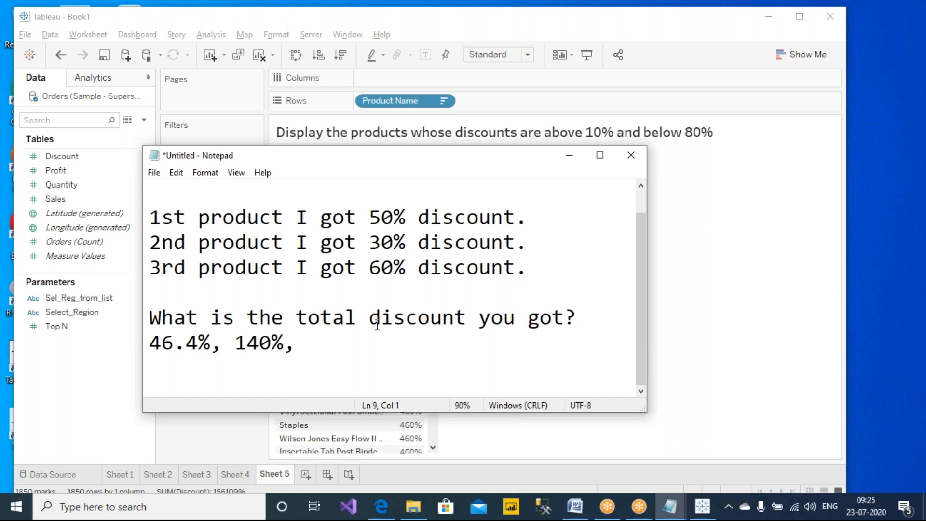
- Launch Calculator with Win+R 'calc' and move it to the right
{"action": "key", "text": "super+r"}
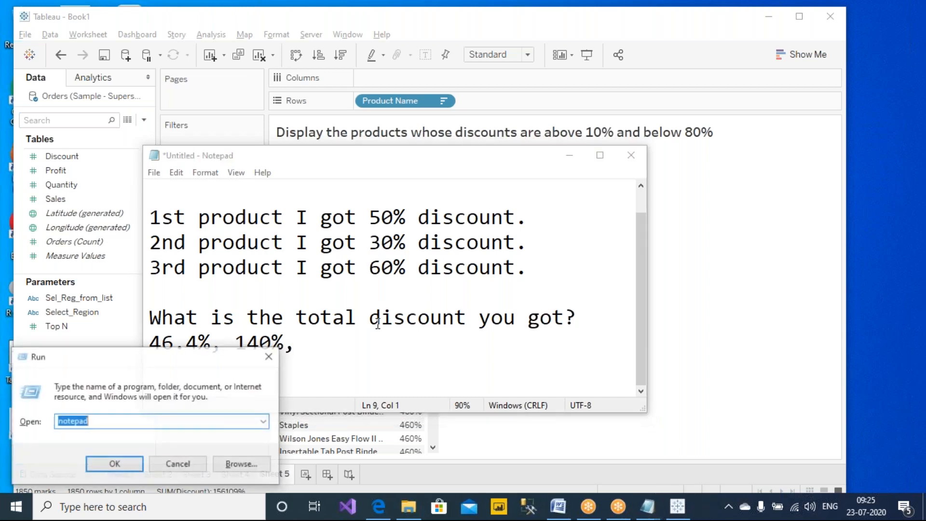
{"action": "type", "text": "calc"}
{"action": "key", "text": "Return"}
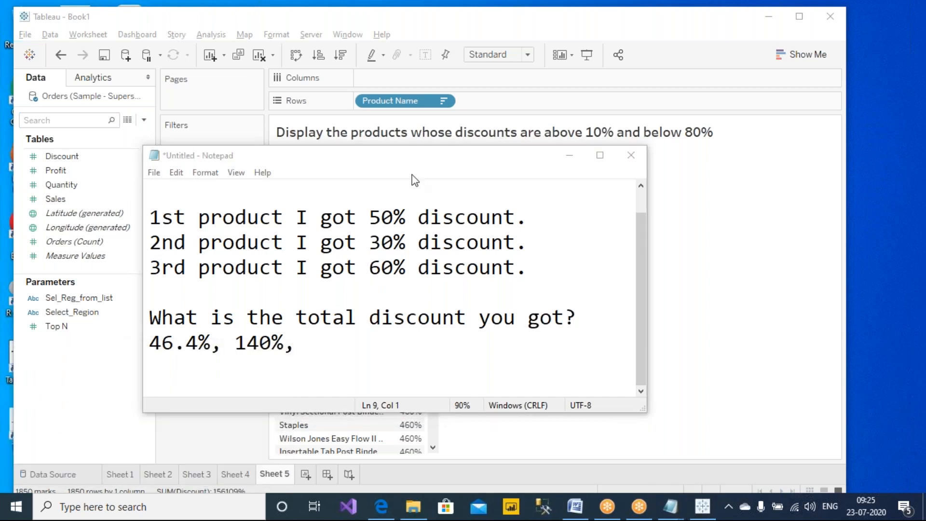
{"action": "left_click_drag", "start_coordinate": [300, 25], "coordinate": [534, 132]}
{"action": "left_click", "coordinate": [680, 41]}
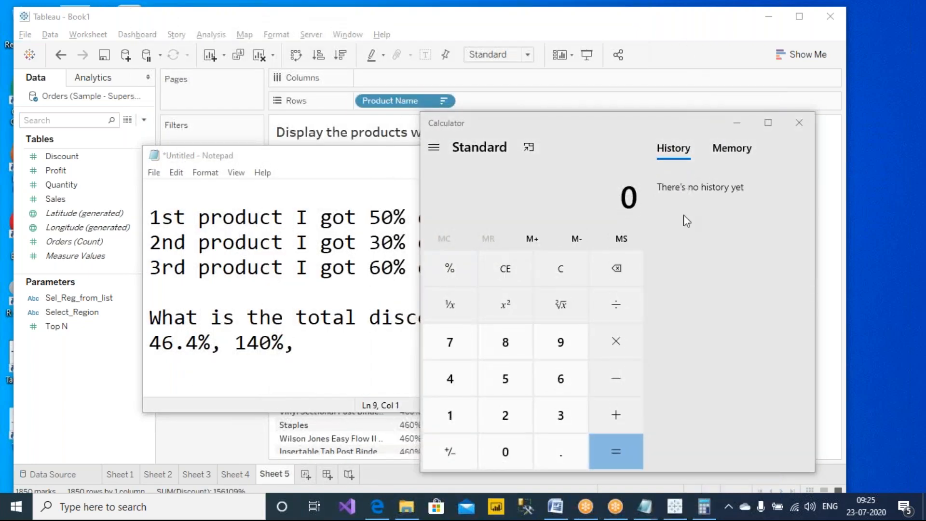
- Compute 50 + 30 + 60 = 140, then 140 ÷ 3 = 46.67, and shift Calculator further right
{"action": "left_click", "coordinate": [573, 175]}
{"action": "type", "text": "50"}
{"action": "key", "text": "plus"}
{"action": "type", "text": "30"}
{"action": "key", "text": "plus"}
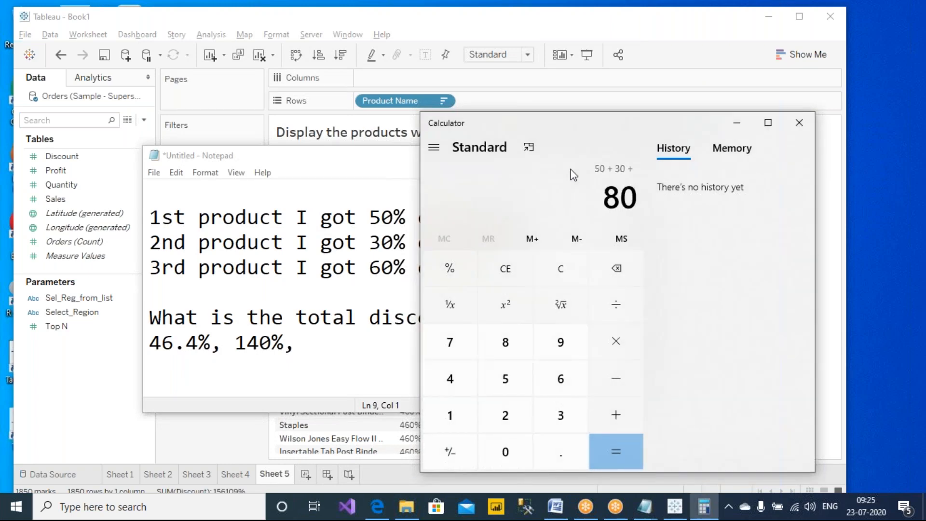
{"action": "type", "text": "60"}
{"action": "key", "text": "Return"}
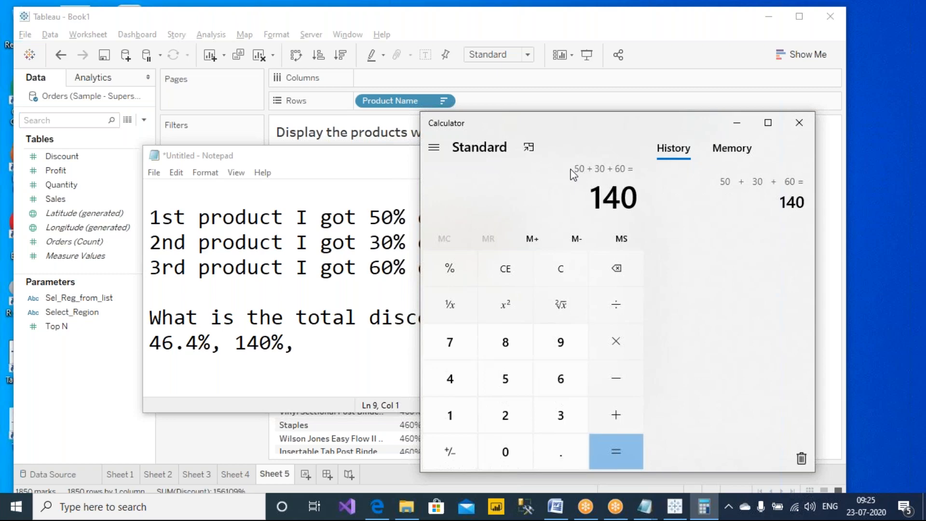
{"action": "key", "text": "slash"}
{"action": "type", "text": "3"}
{"action": "key", "text": "Return"}
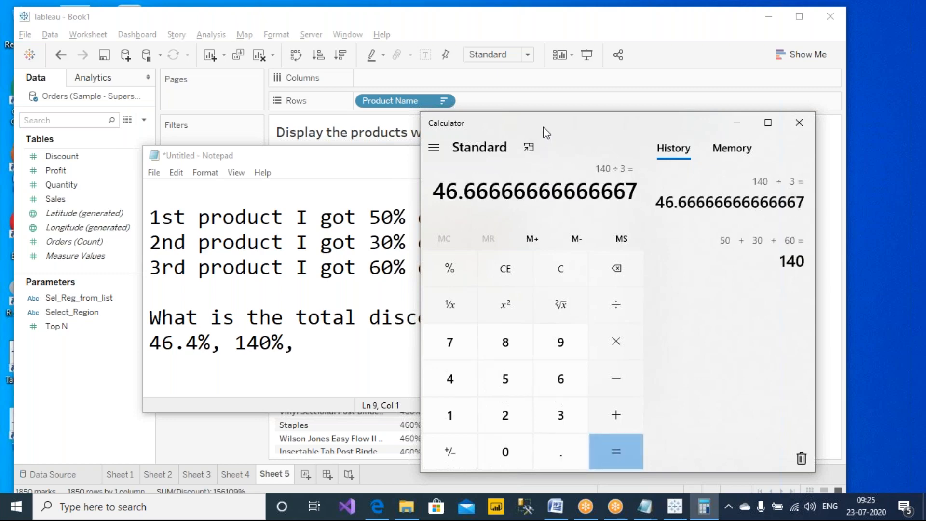
{"action": "left_click_drag", "start_coordinate": [567, 124], "coordinate": [722, 116]}
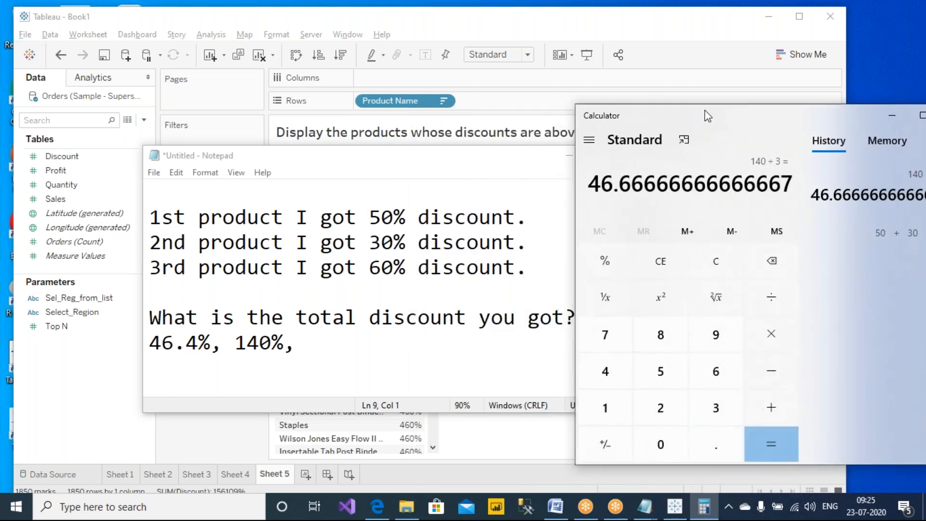
- Add a new line reading 'more than 100%' below the answer line
{"action": "double_click", "coordinate": [298, 314]}
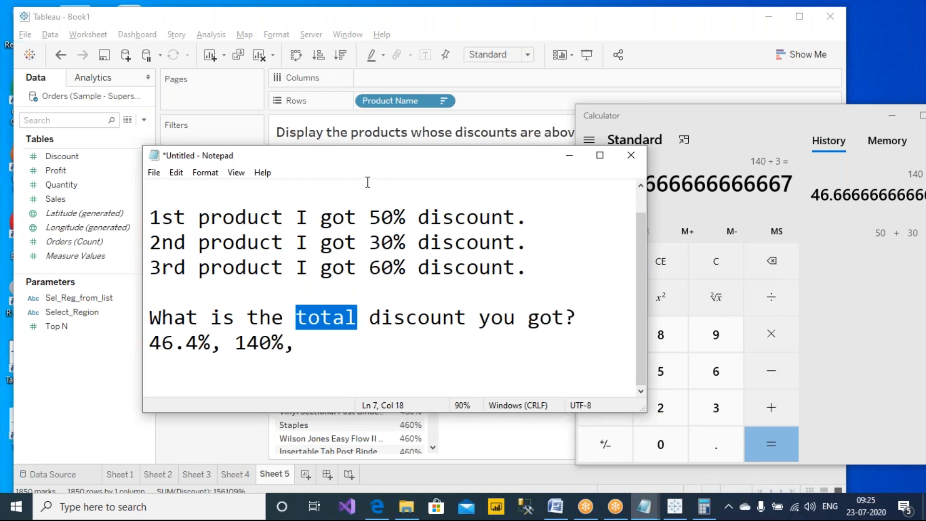
{"action": "left_click_drag", "start_coordinate": [392, 151], "coordinate": [308, 129]}
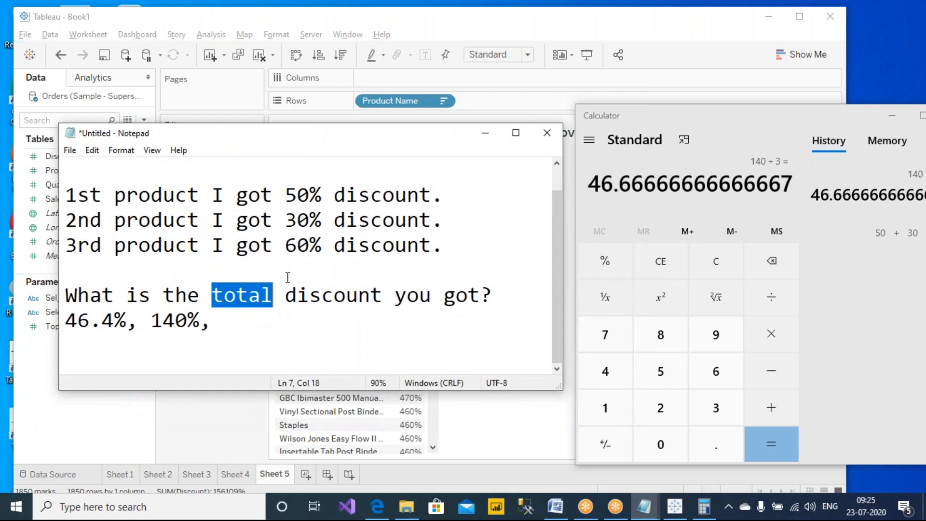
{"action": "left_click_drag", "start_coordinate": [322, 195], "coordinate": [435, 199]}
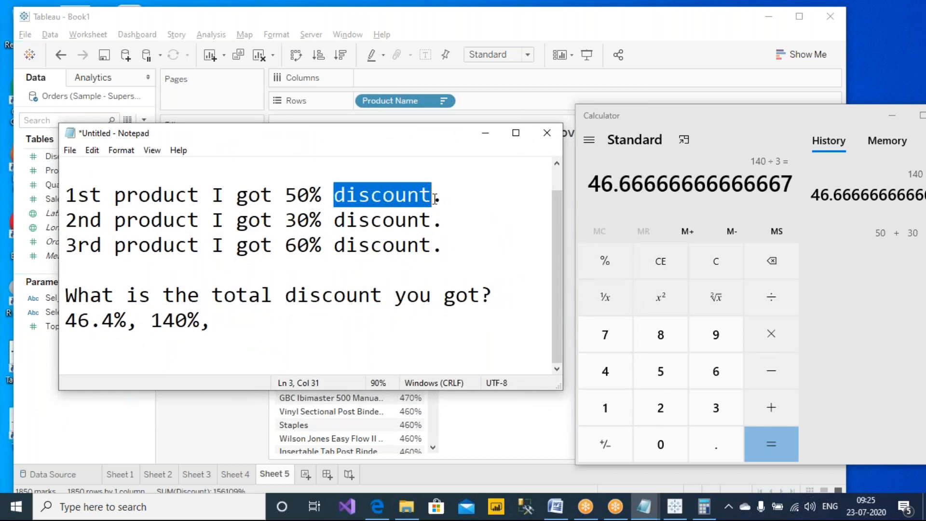
{"action": "left_click", "coordinate": [296, 330]}
{"action": "key", "text": "Return"}
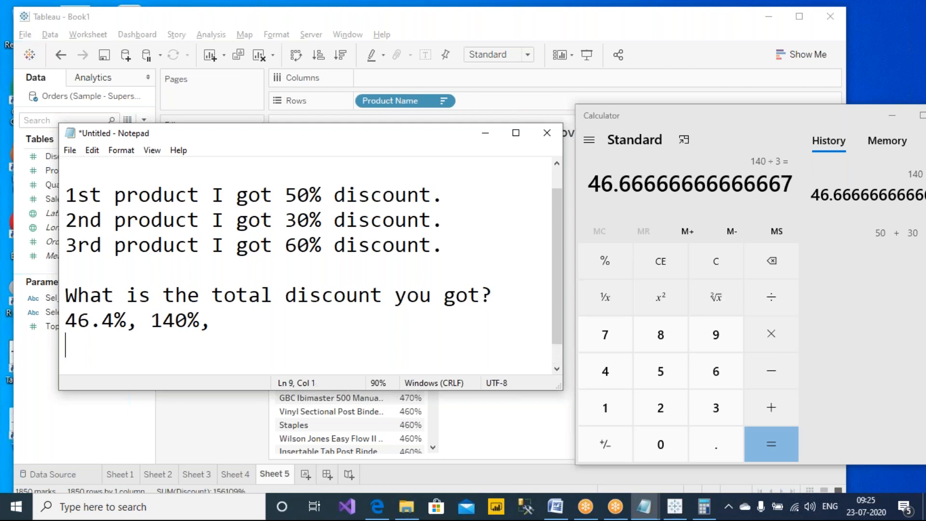
{"action": "type", "text": "more than 100%"}
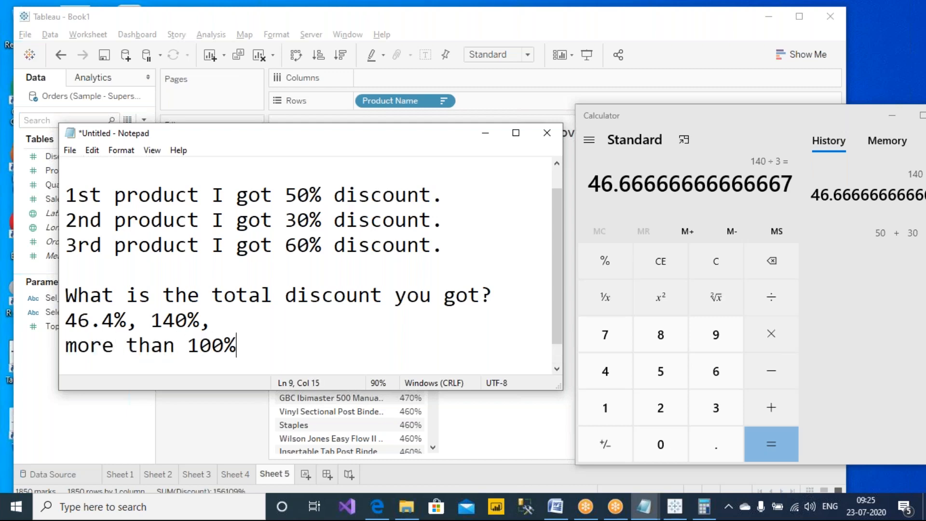
- Delete '140%,' from the answer line so only 46.4% remains
{"action": "left_click_drag", "start_coordinate": [151, 320], "coordinate": [197, 313]}
{"action": "key", "text": "Right"}
{"action": "key", "text": "Delete"}
{"action": "left_click_drag", "start_coordinate": [163, 321], "coordinate": [198, 321]}
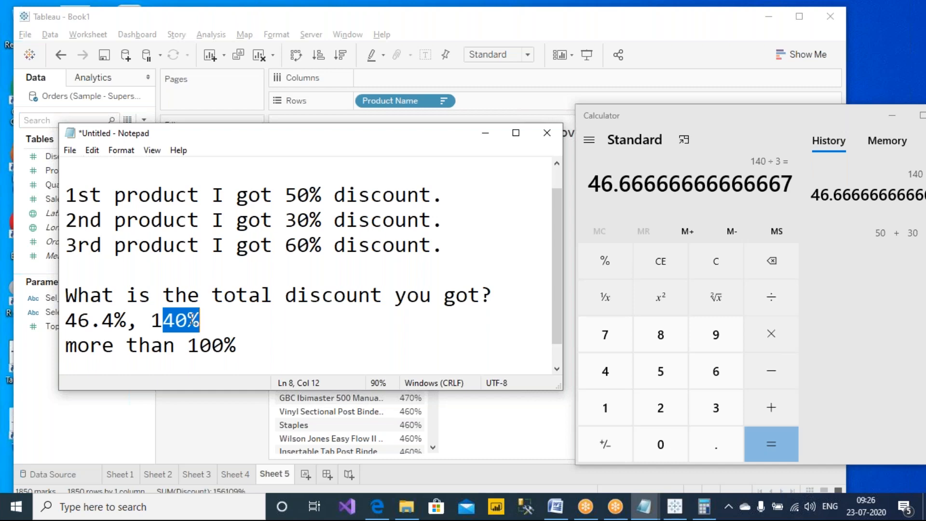
{"action": "left_click", "coordinate": [163, 318]}
{"action": "left_click_drag", "start_coordinate": [152, 320], "coordinate": [199, 324]}
{"action": "key", "text": "BackSpace"}
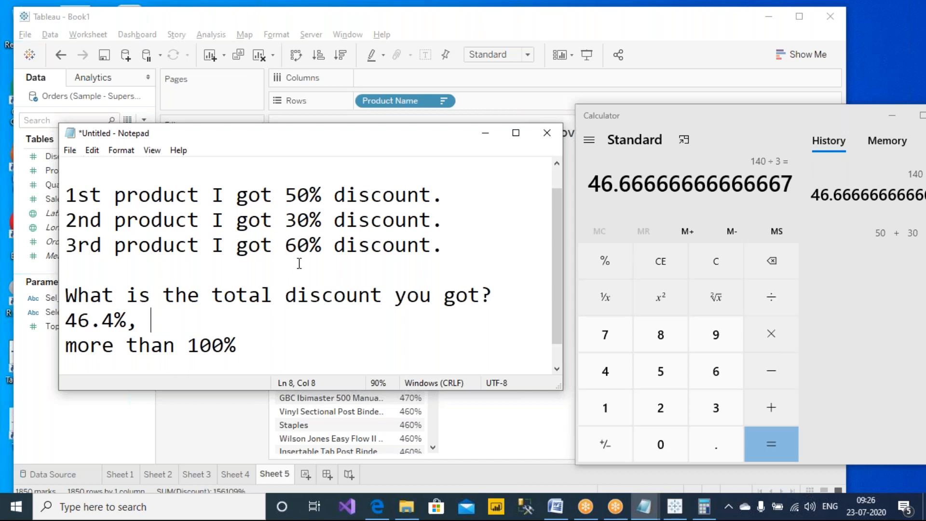
{"action": "left_click_drag", "start_coordinate": [187, 345], "coordinate": [257, 341]}
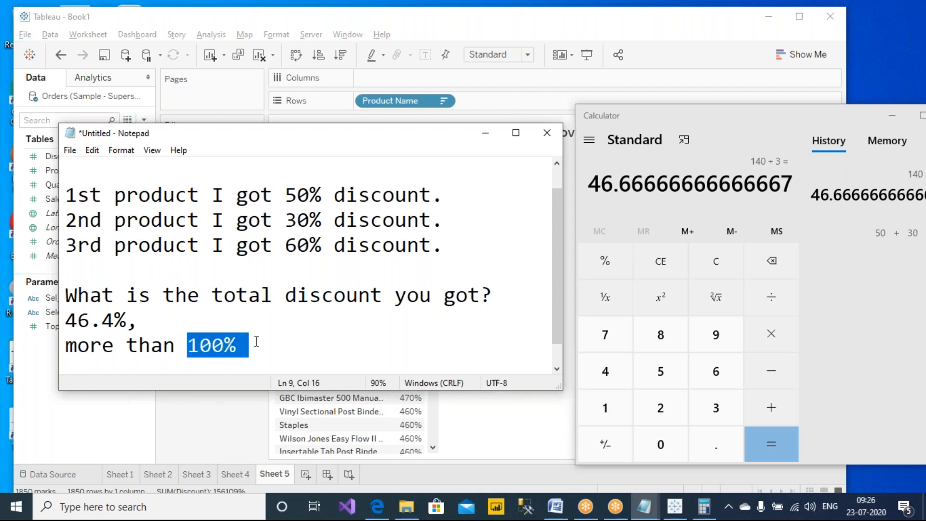
- Change the Discount measure from Sum to Average, showing 42% for Storex Dura Pro Binders
{"action": "left_click", "coordinate": [235, 22]}
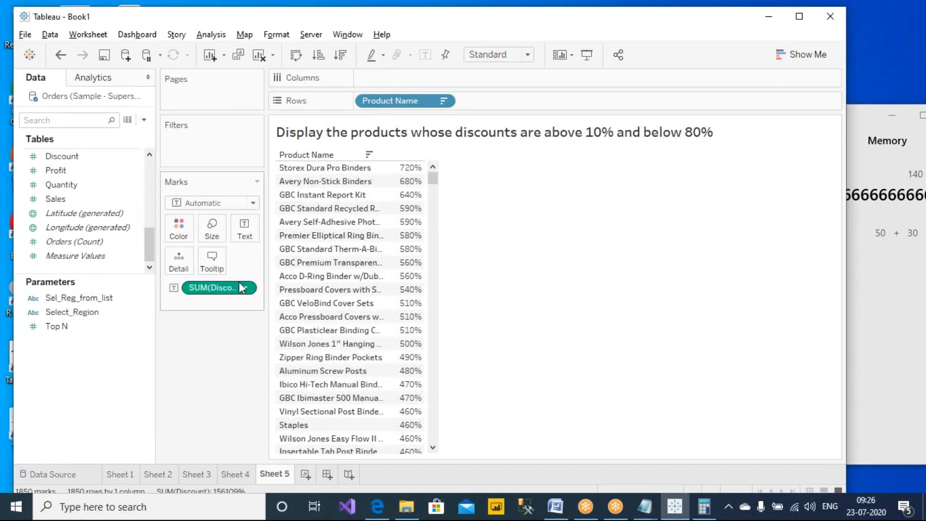
{"action": "mouse_move", "coordinate": [411, 169]}
{"action": "left_click", "coordinate": [246, 290]}
{"action": "mouse_move", "coordinate": [232, 400]}
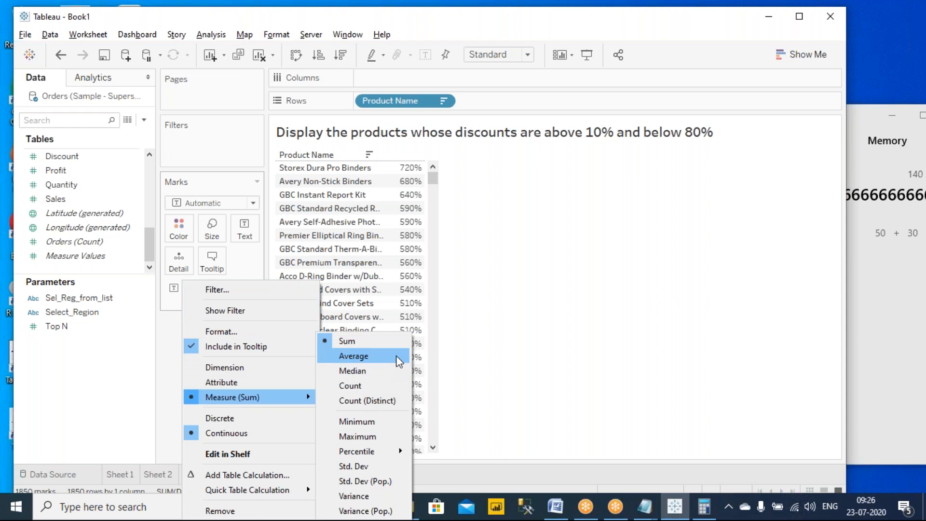
{"action": "left_click", "coordinate": [395, 354]}
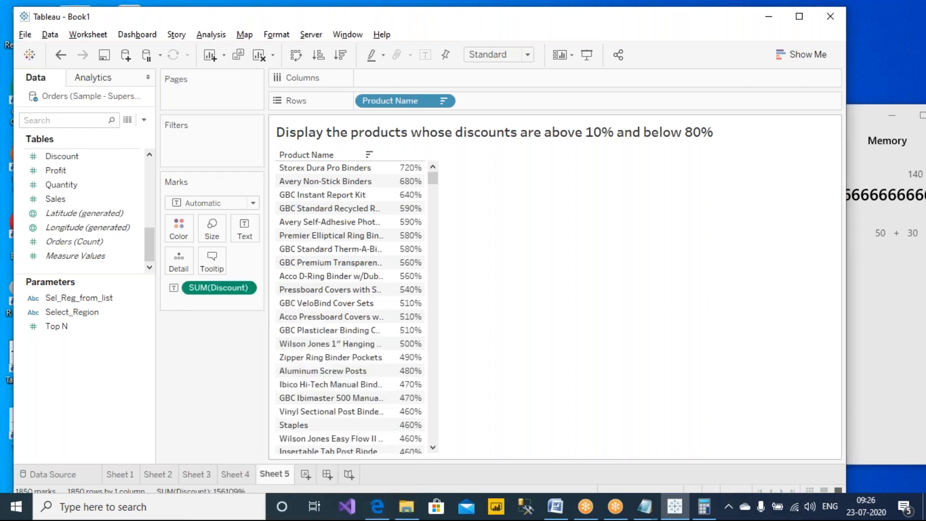
{"action": "left_click", "coordinate": [341, 56]}
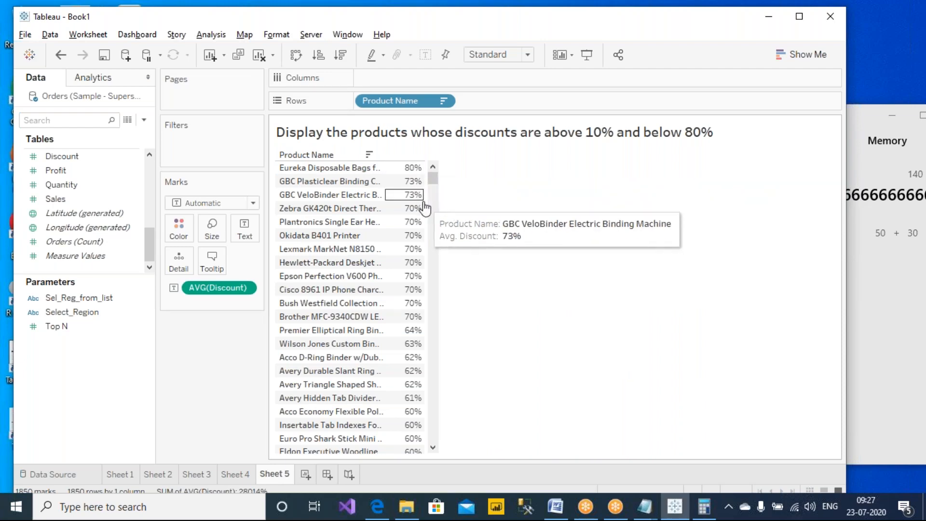
{"action": "left_click_drag", "start_coordinate": [432, 178], "coordinate": [436, 450]}
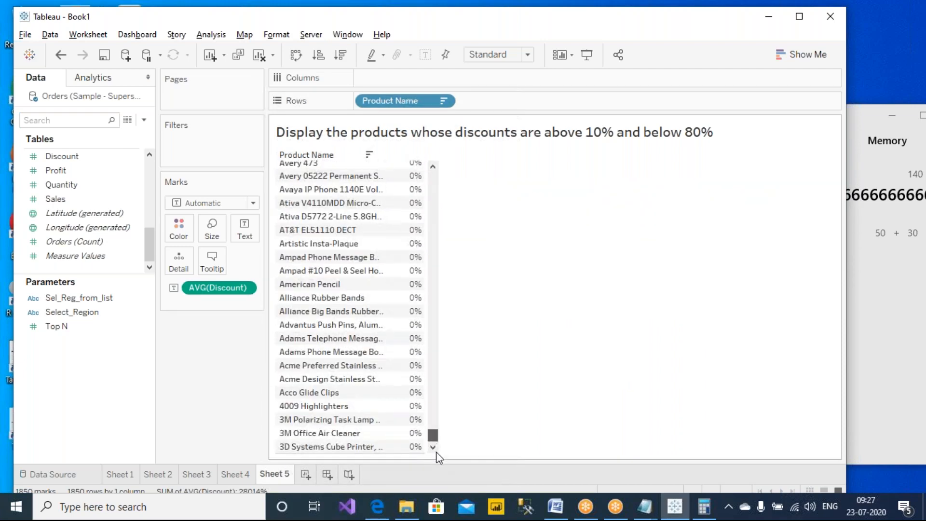
{"action": "mouse_move", "coordinate": [407, 438]}
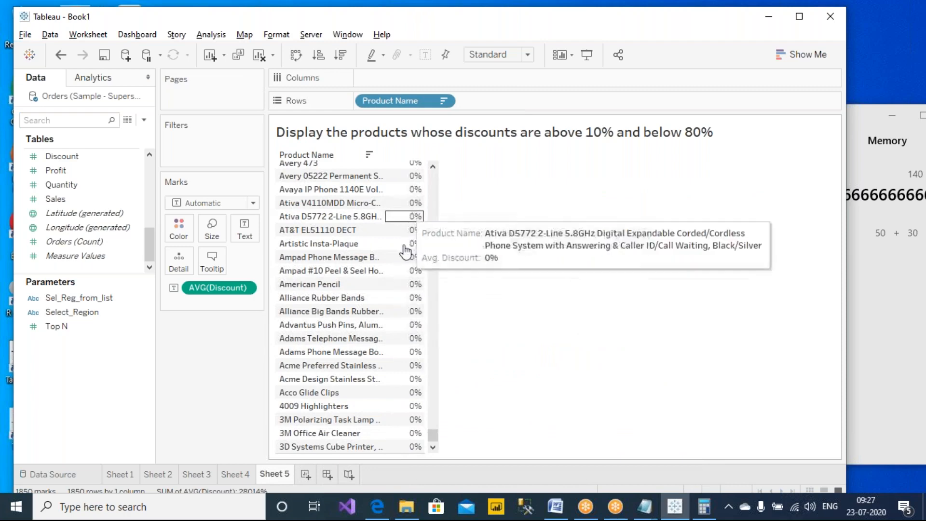
{"action": "scroll", "coordinate": [398, 304], "scroll_direction": "up", "scroll_amount": 7}
{"action": "scroll", "coordinate": [347, 304], "scroll_direction": "up", "scroll_amount": 12}
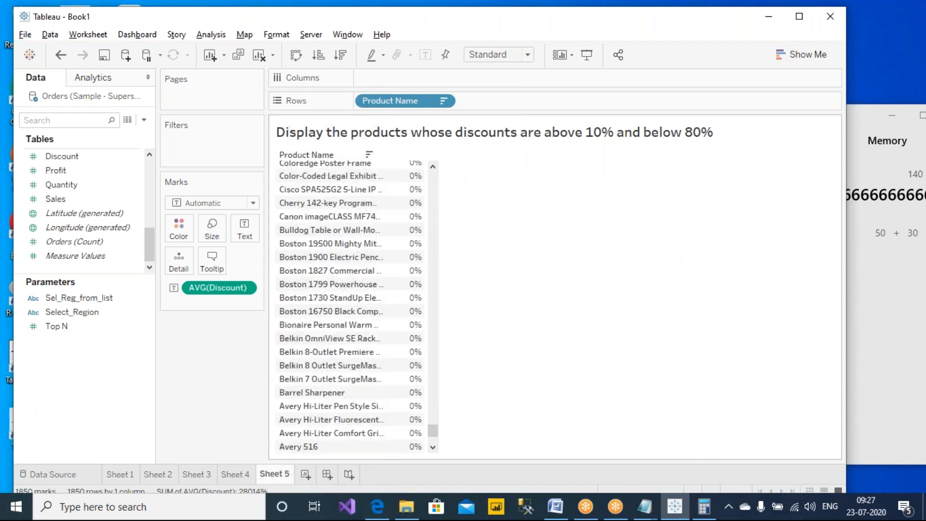
{"action": "scroll", "coordinate": [347, 303], "scroll_direction": "up", "scroll_amount": 15}
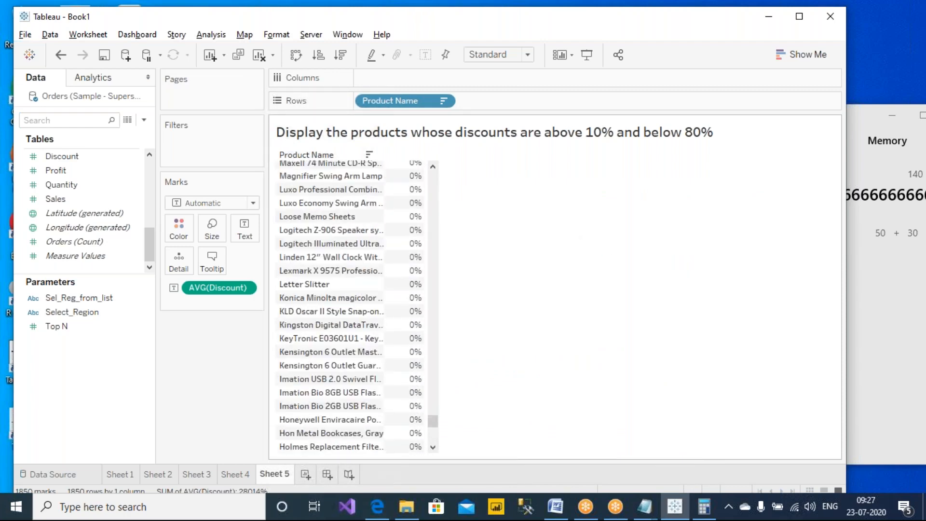
{"action": "scroll", "coordinate": [348, 304], "scroll_direction": "up", "scroll_amount": 5}
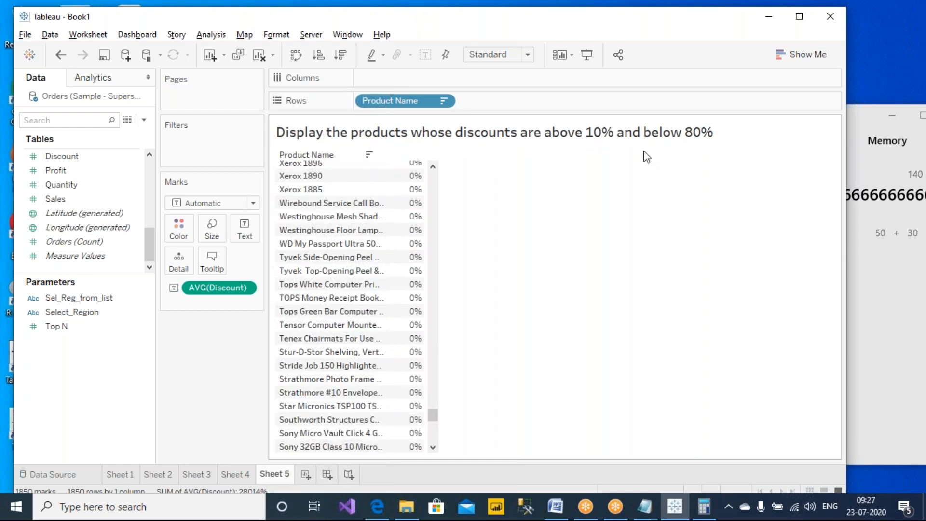
{"action": "left_click_drag", "start_coordinate": [433, 415], "coordinate": [430, 343]}
{"action": "scroll", "coordinate": [390, 342], "scroll_direction": "up", "scroll_amount": 10}
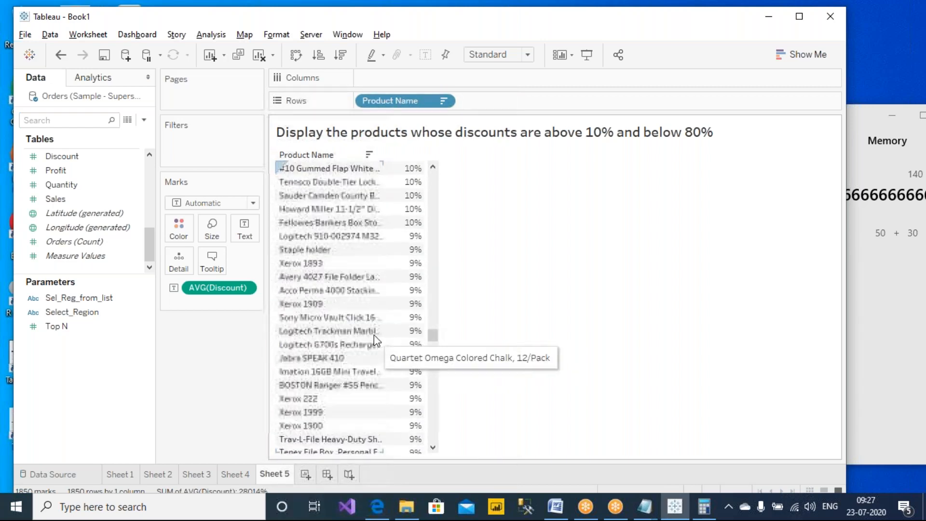
{"action": "left_click", "coordinate": [315, 385]}
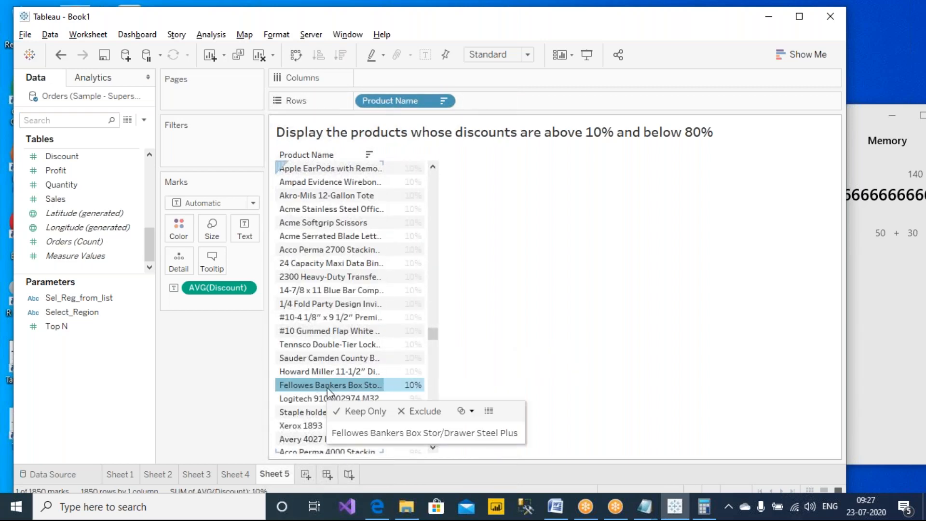
{"action": "left_click_drag", "start_coordinate": [432, 334], "coordinate": [426, 166]}
- Edit the Sheet 5 title, changing 10% to 50% so it reads 'above 50% and below 80%'
{"action": "left_click", "coordinate": [332, 167]}
{"action": "left_click", "coordinate": [644, 216]}
{"action": "double_click", "coordinate": [597, 139]}
{"action": "left_click_drag", "start_coordinate": [442, 291], "coordinate": [450, 291]}
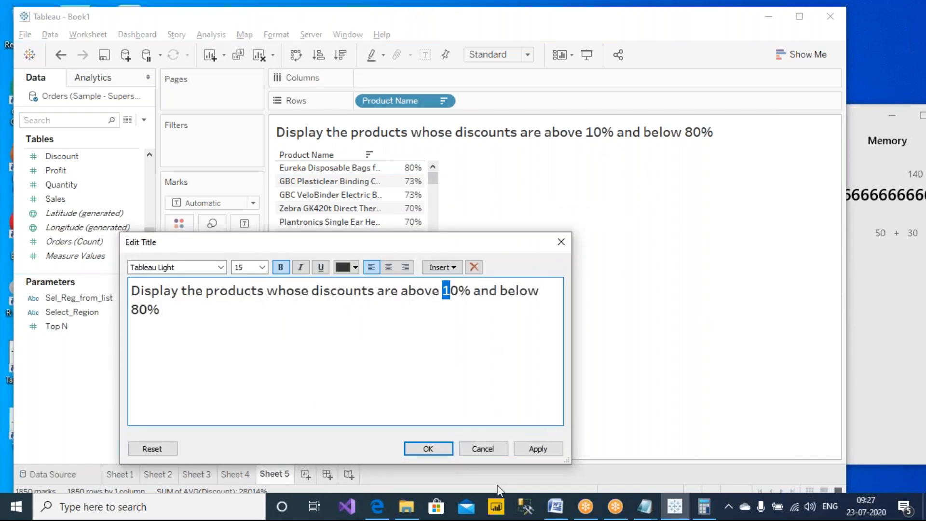
{"action": "type", "text": "5"}
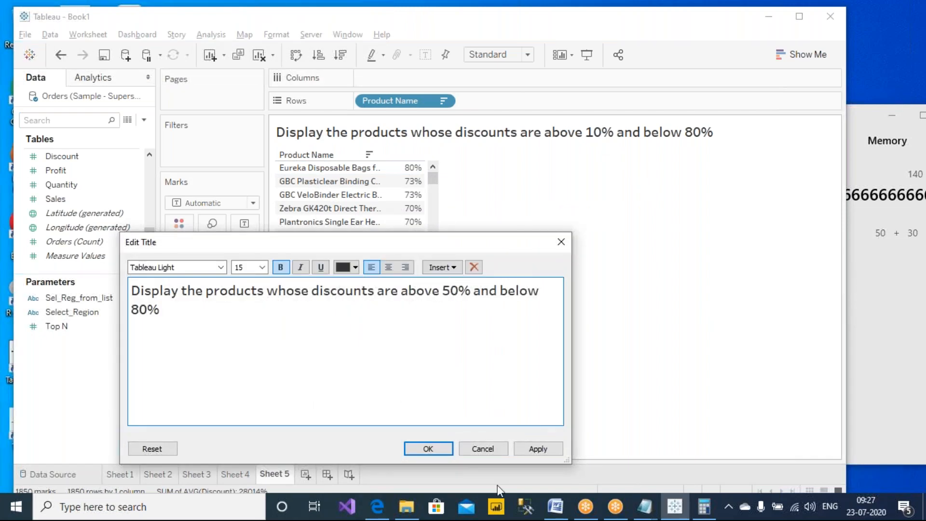
{"action": "left_click", "coordinate": [533, 450]}
{"action": "left_click", "coordinate": [428, 449]}
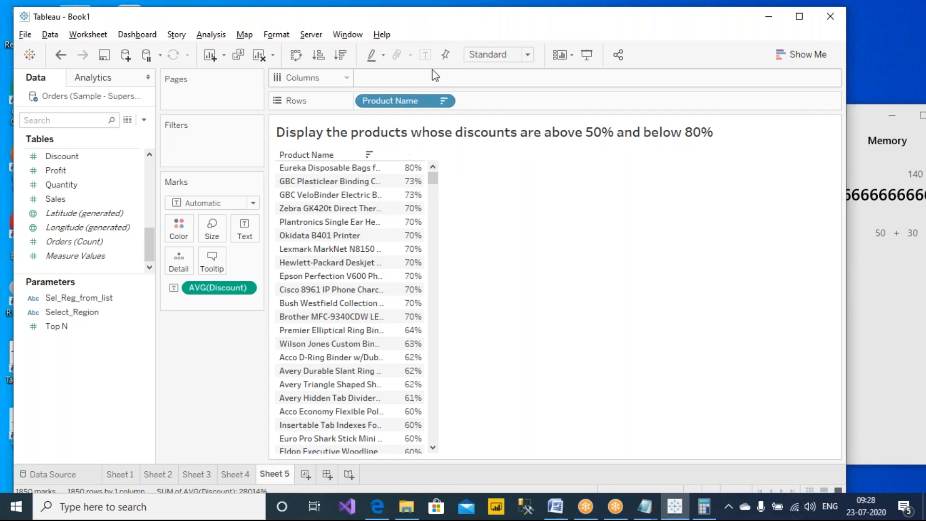
- Open a Product Name filter and choose the By formula condition option
{"action": "right_click", "coordinate": [405, 101]}
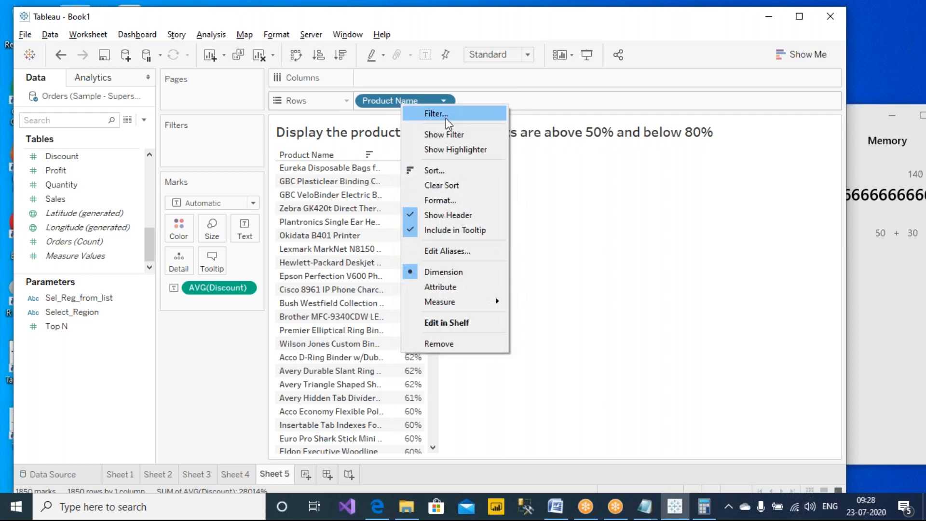
{"action": "left_click", "coordinate": [446, 118]}
{"action": "left_click_drag", "start_coordinate": [420, 78], "coordinate": [727, 117]}
{"action": "left_click", "coordinate": [701, 137]}
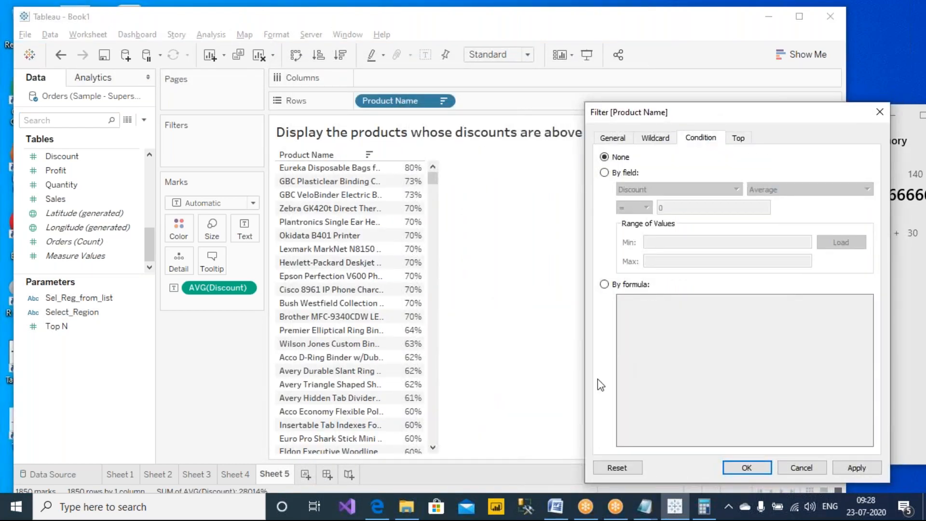
{"action": "left_click", "coordinate": [635, 285]}
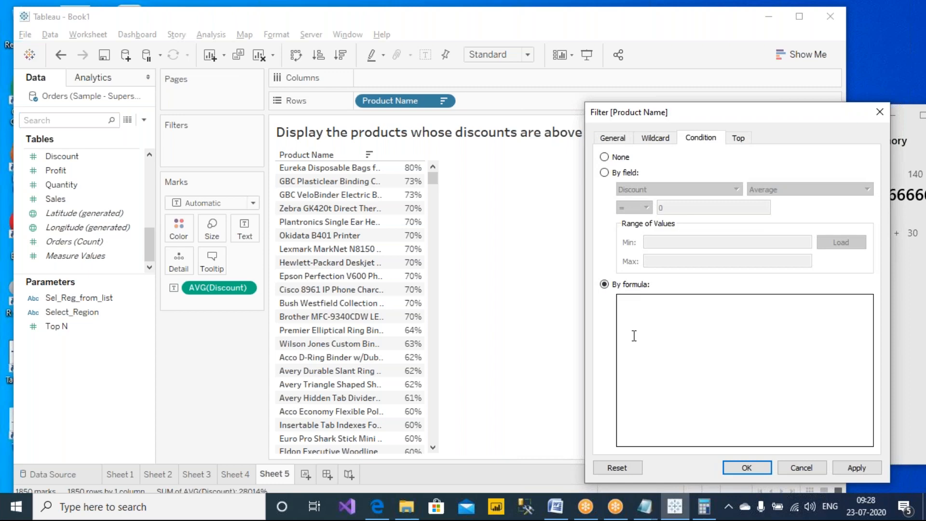
{"action": "left_click_drag", "start_coordinate": [725, 111], "coordinate": [627, 103]}
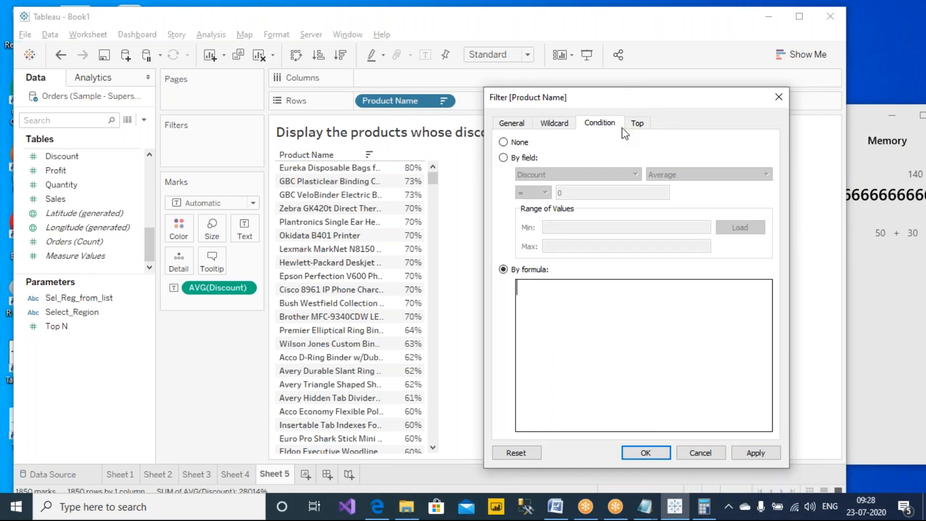
{"action": "left_click_drag", "start_coordinate": [628, 99], "coordinate": [617, 97]}
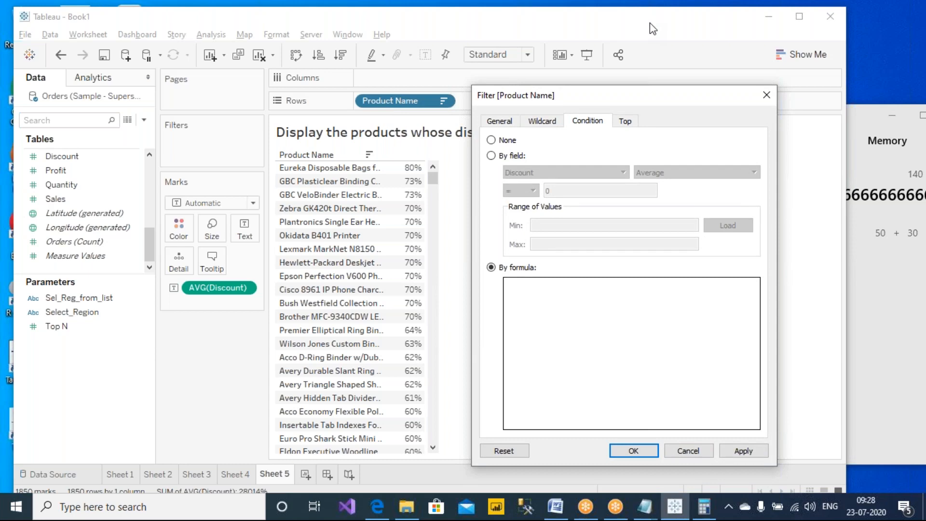
{"action": "left_click", "coordinate": [349, 7]}
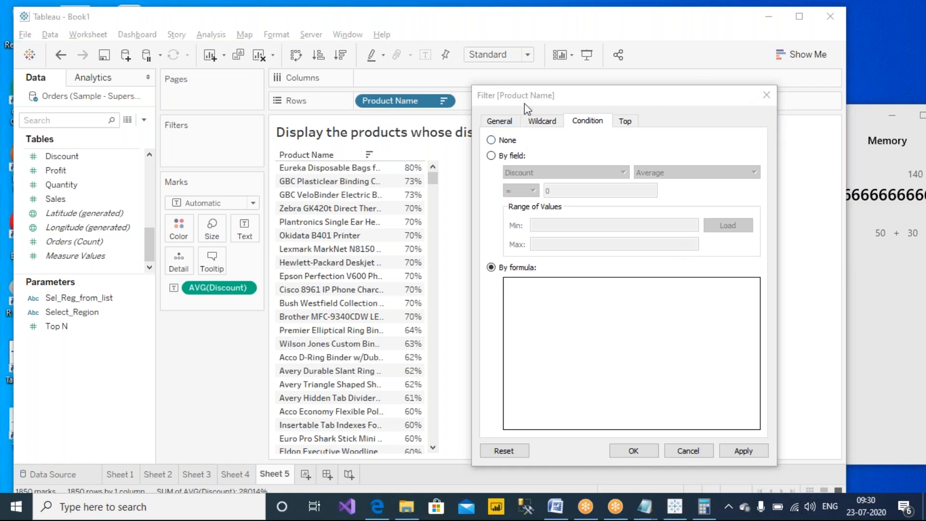
{"action": "left_click_drag", "start_coordinate": [533, 92], "coordinate": [326, 76]}
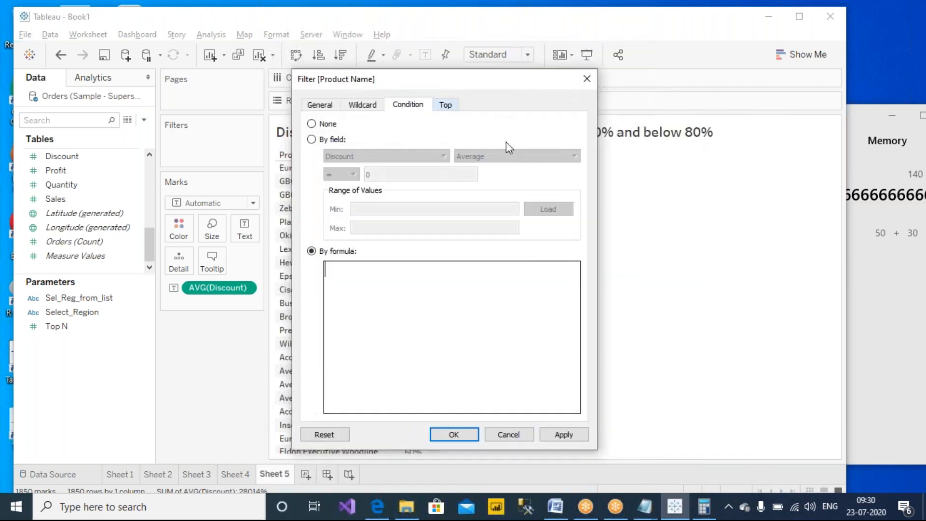
{"action": "left_click", "coordinate": [832, 182]}
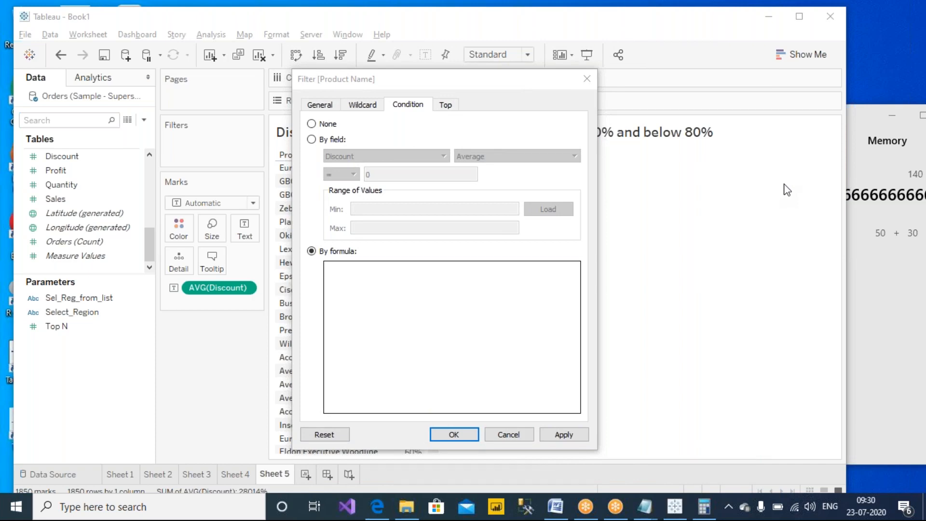
{"action": "left_click", "coordinate": [390, 323]}
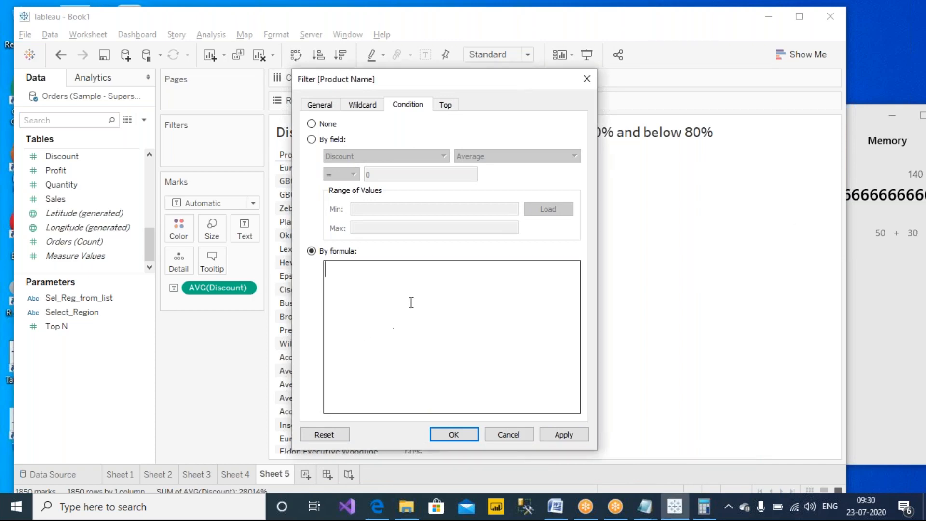
{"action": "left_click", "coordinate": [679, 46]}
{"action": "left_click_drag", "start_coordinate": [385, 80], "coordinate": [620, 101]}
{"action": "left_click", "coordinate": [612, 358]}
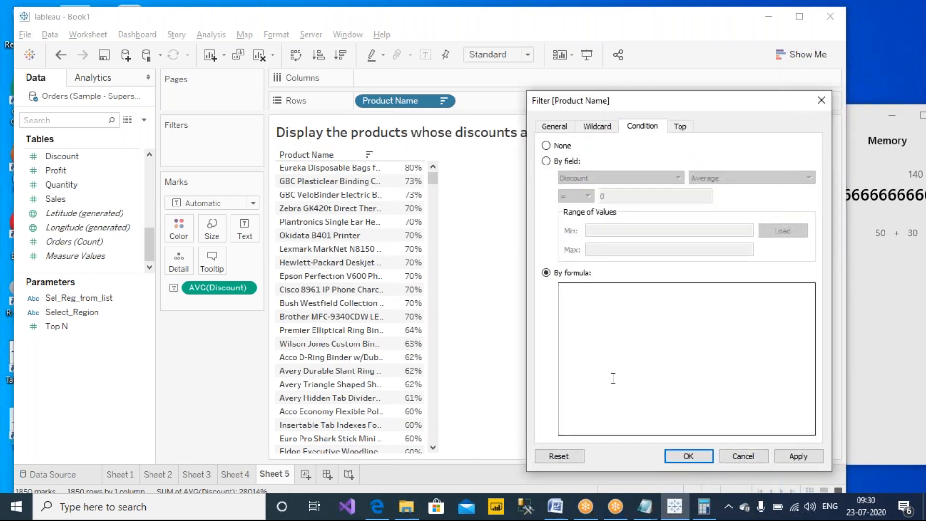
- Start the condition formula with avg([Discount])>50 and
{"action": "type", "text": "avg"}
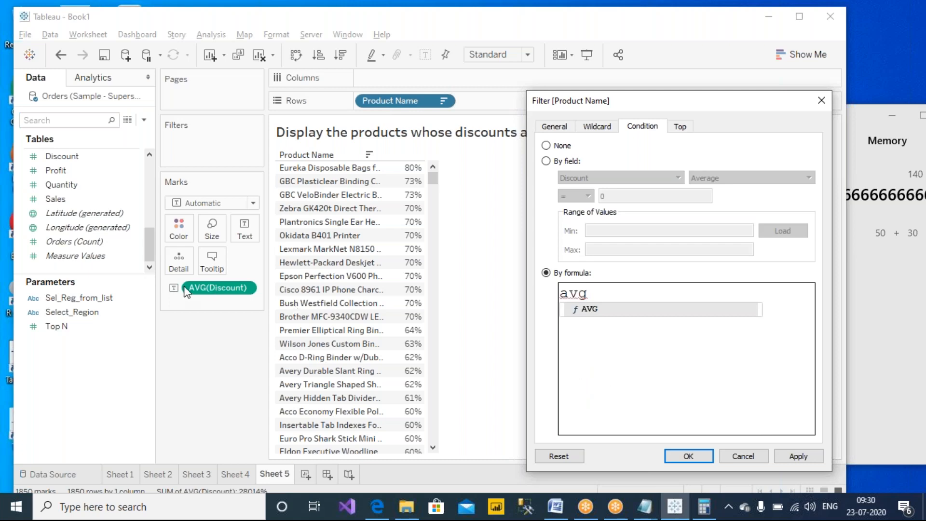
{"action": "left_click", "coordinate": [613, 299]}
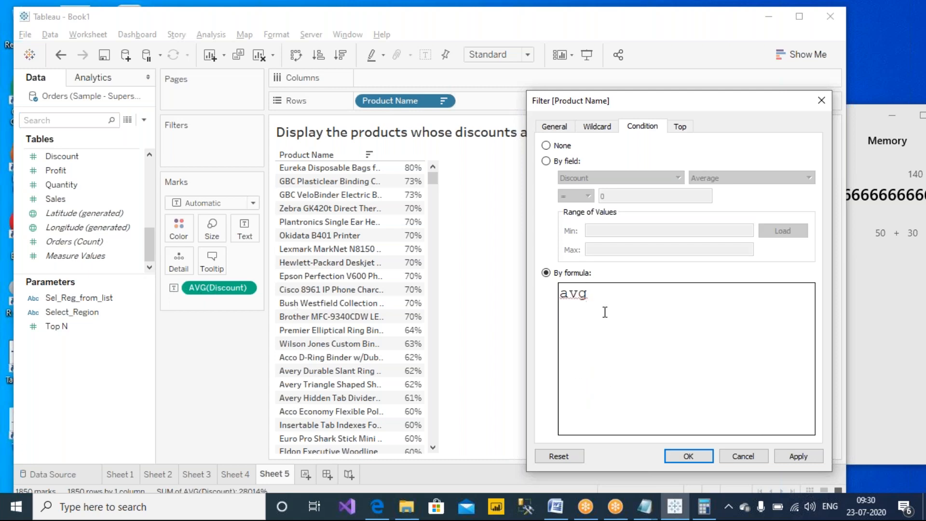
{"action": "type", "text": "("}
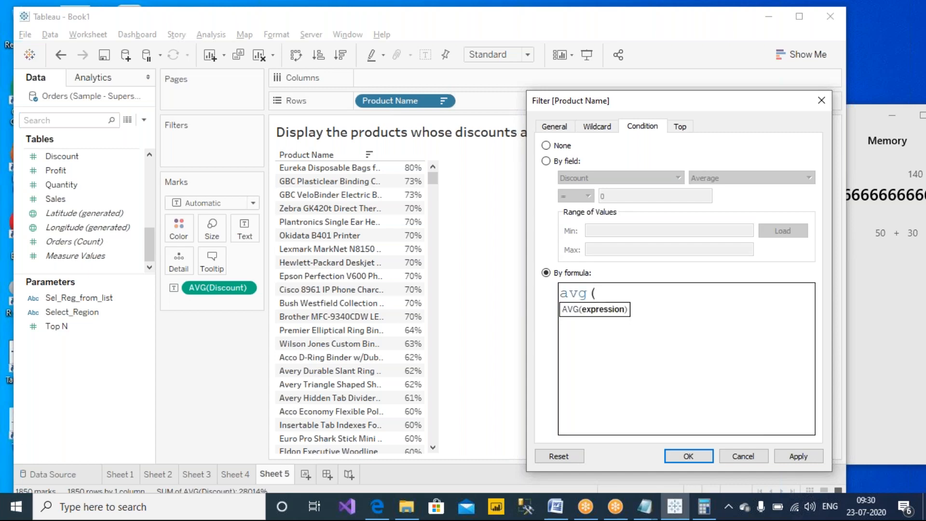
{"action": "type", "text": "dis"}
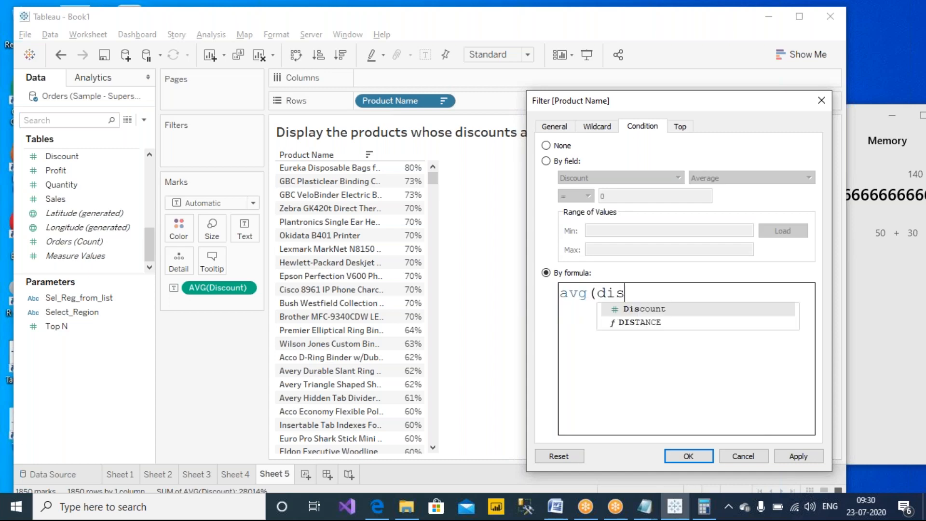
{"action": "key", "text": "Return"}
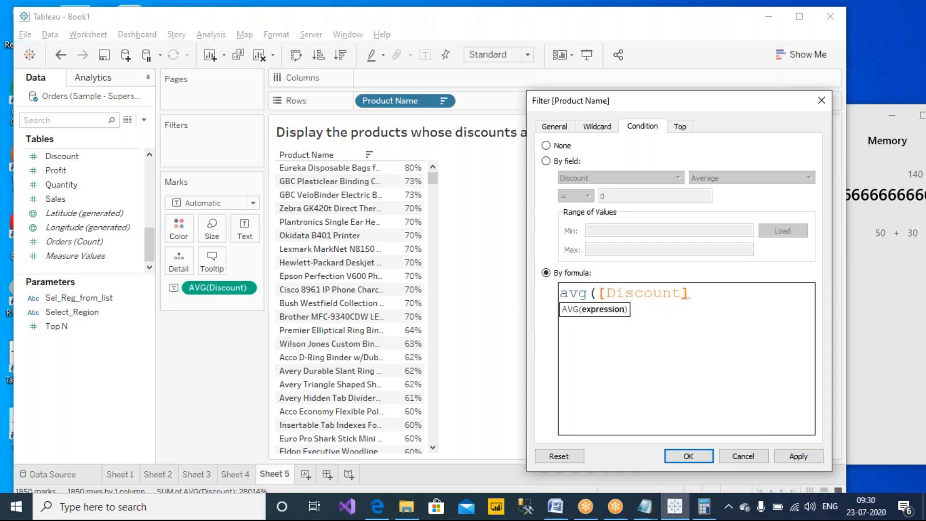
{"action": "type", "text": ")>"}
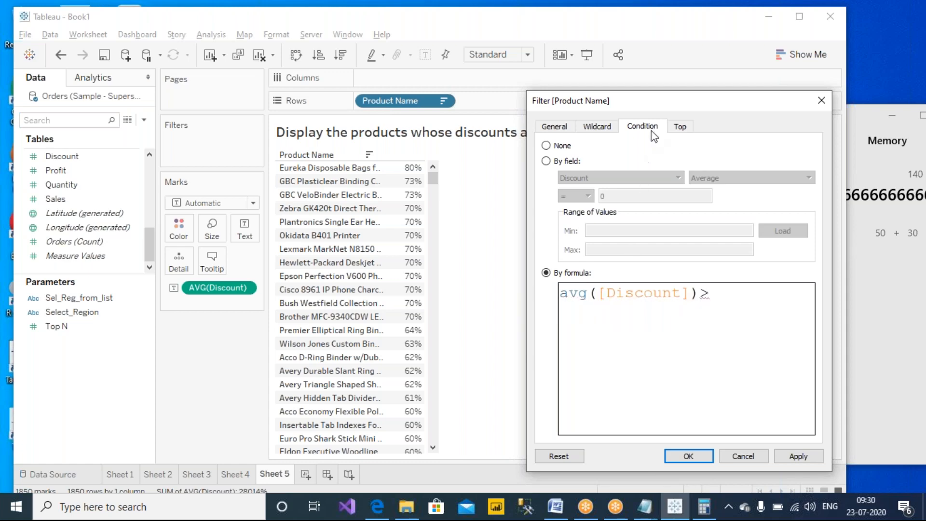
{"action": "left_click_drag", "start_coordinate": [669, 103], "coordinate": [529, 103]}
{"action": "type", "text": "50 and"}
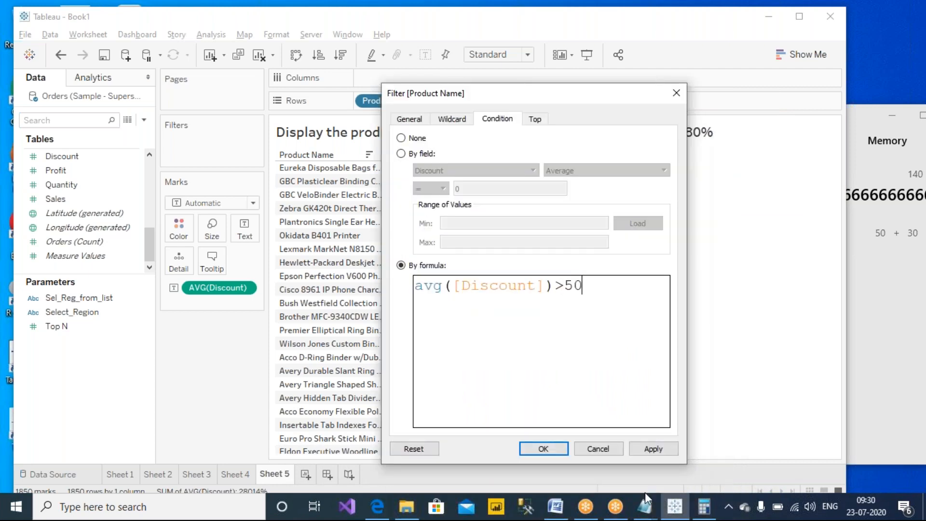
- Add avg([Discount])<80 as the second condition and apply the filter
{"action": "key", "text": "Return"}
{"action": "type", "text": "a"}
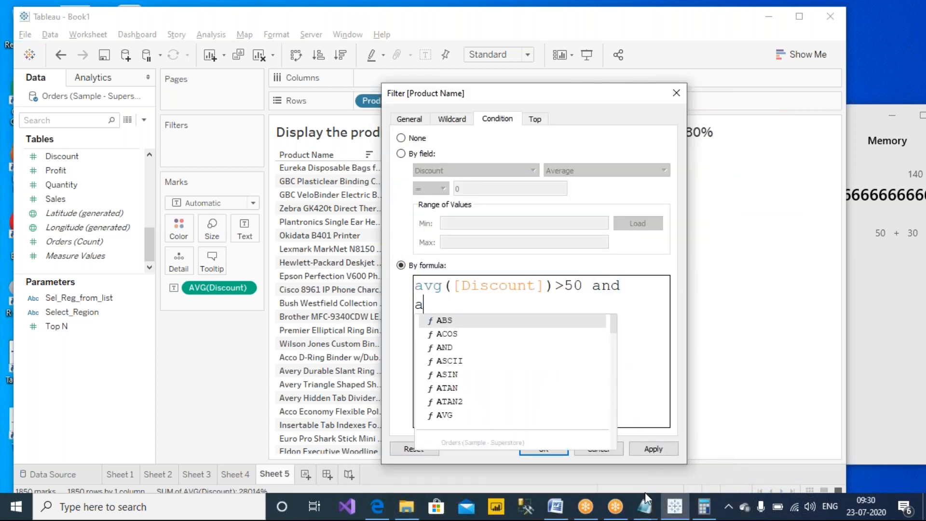
{"action": "type", "text": "vg([d"}
{"action": "key", "text": "Return"}
{"action": "type", "text": ")<"}
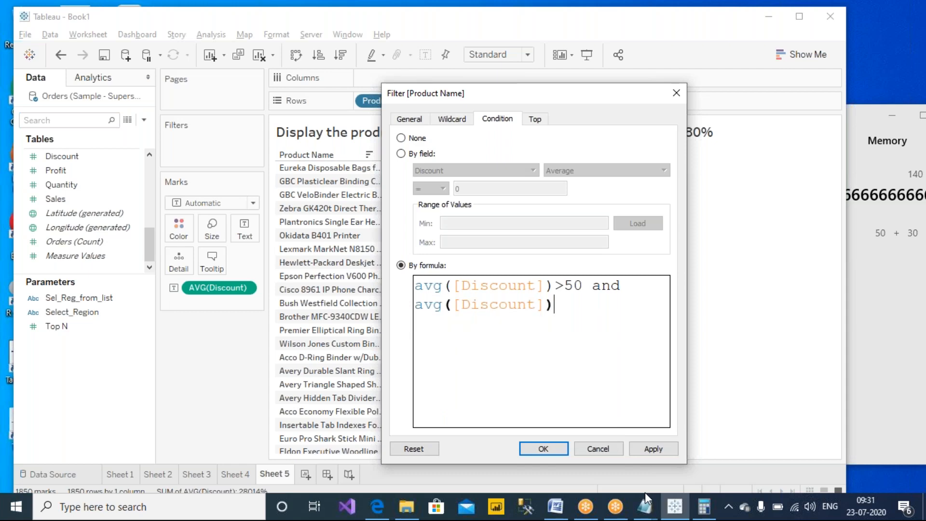
{"action": "type", "text": "80"}
{"action": "left_click_drag", "start_coordinate": [517, 102], "coordinate": [687, 67]}
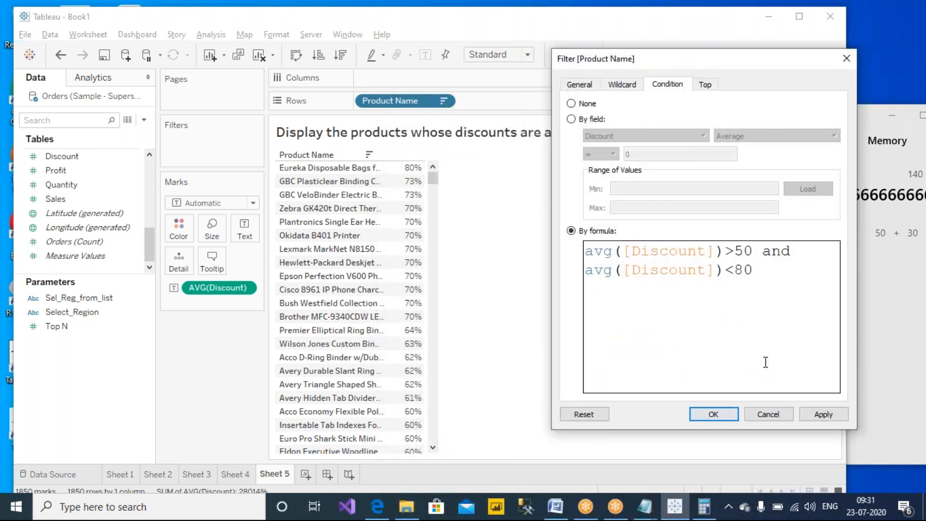
{"action": "left_click", "coordinate": [816, 417]}
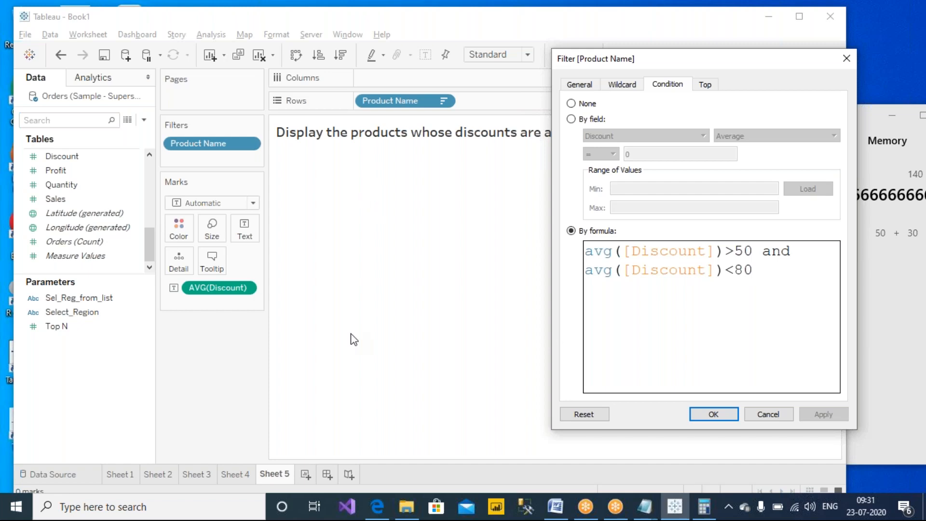
- Delete the 50–80 range formula, set the condition to None and apply
{"action": "left_click_drag", "start_coordinate": [798, 304], "coordinate": [496, 196]}
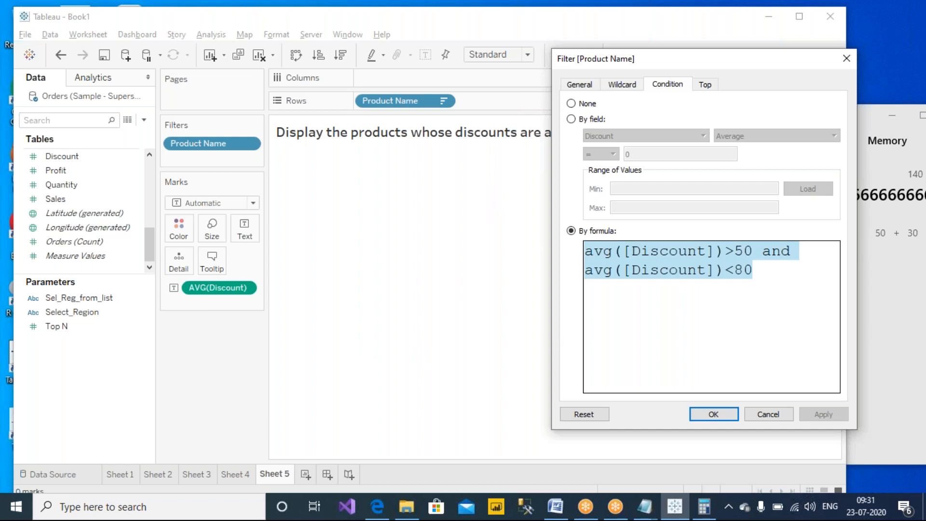
{"action": "key", "text": "BackSpace"}
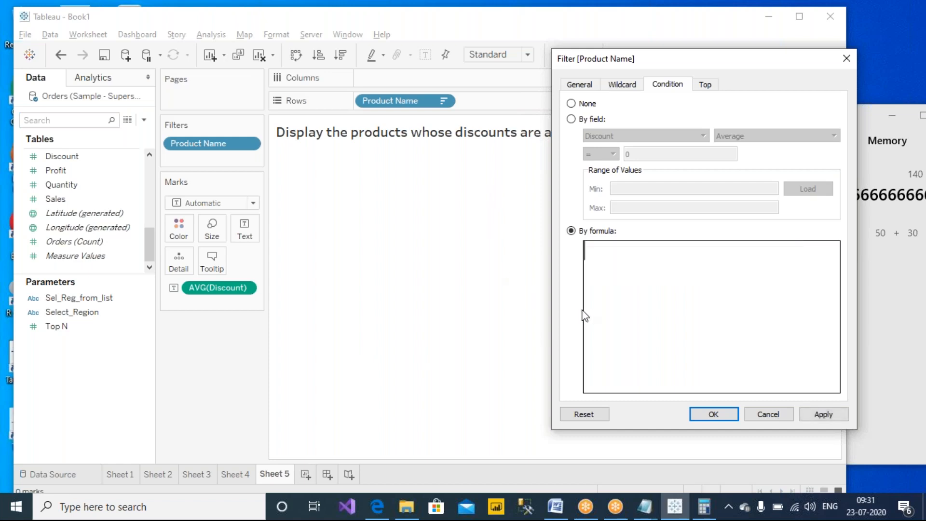
{"action": "left_click", "coordinate": [577, 105]}
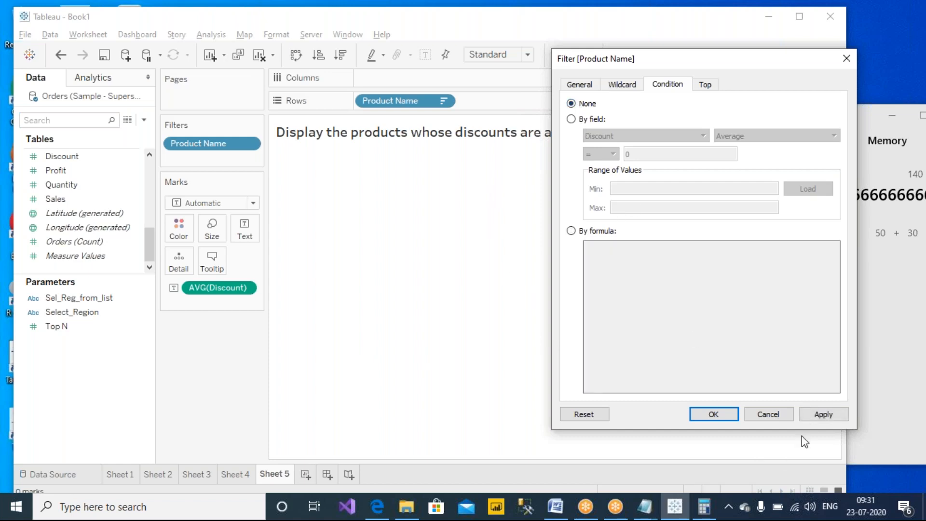
{"action": "left_click", "coordinate": [823, 414]}
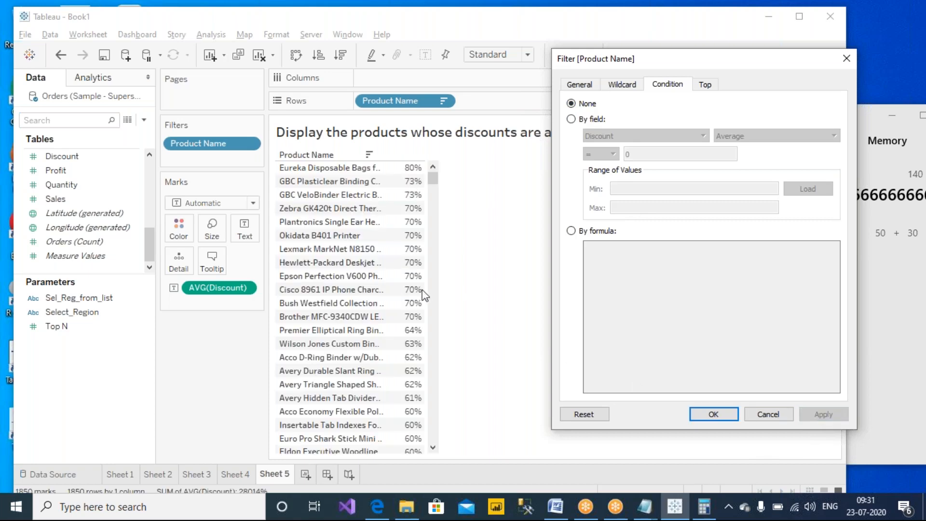
- Enter the condition formula AVG([Discount])>70
{"action": "left_click", "coordinate": [584, 232]}
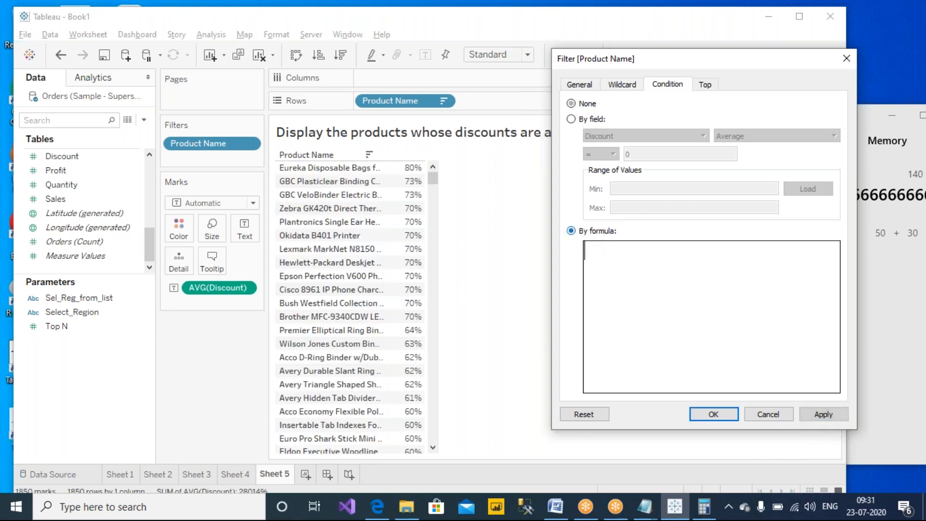
{"action": "type", "text": "AVG(dis"}
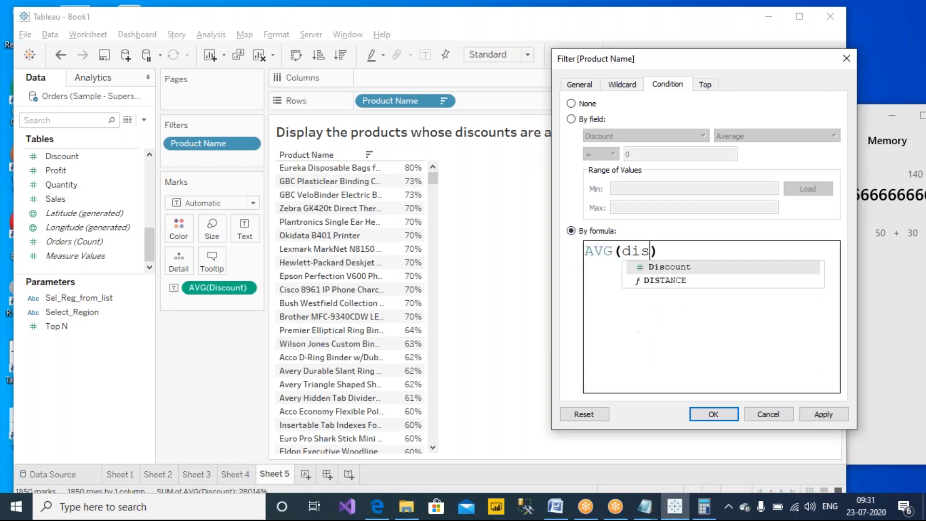
{"action": "key", "text": "Return"}
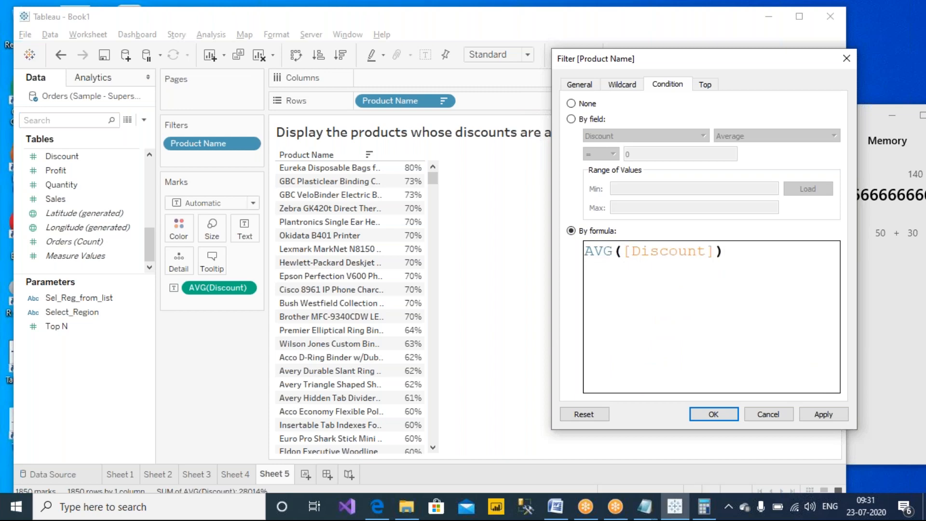
{"action": "type", "text": ">70"}
- Apply the AVG([Discount])>70 condition and check the still-empty sheet
{"action": "left_click", "coordinate": [823, 413]}
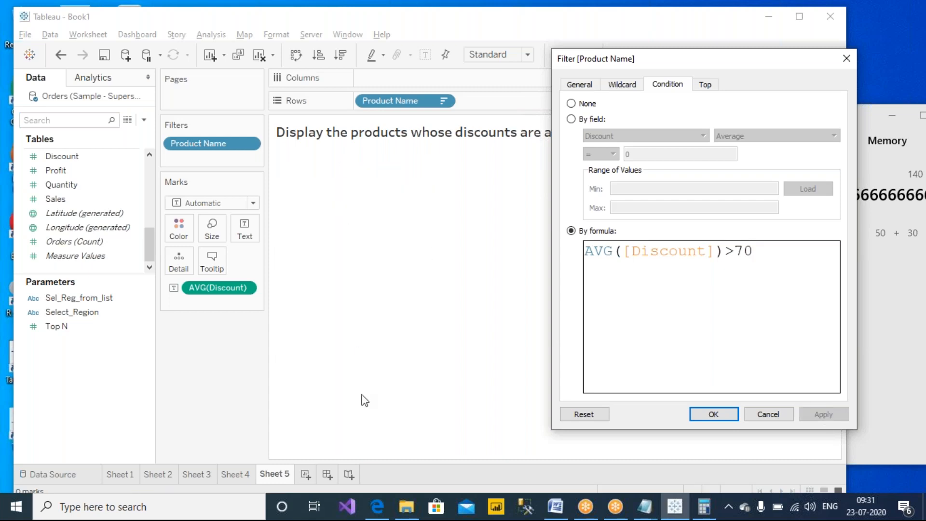
{"action": "left_click", "coordinate": [591, 10]}
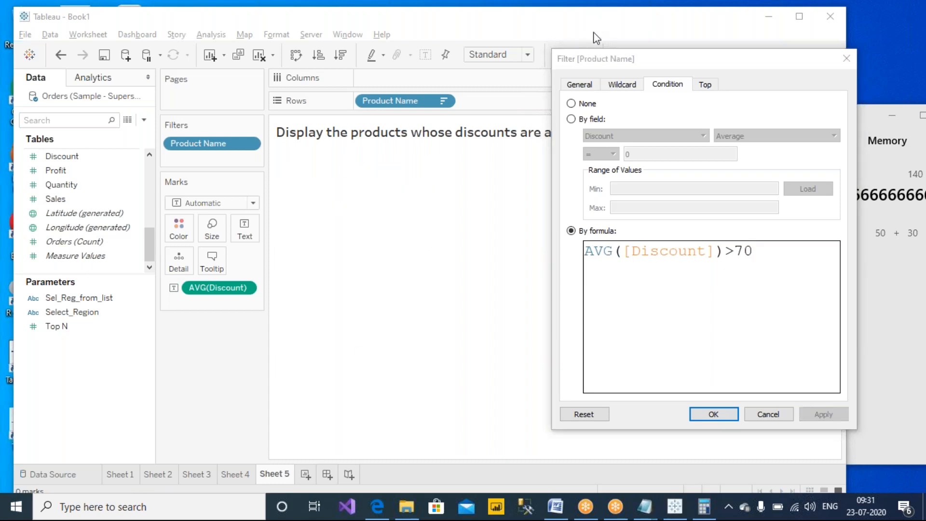
{"action": "left_click", "coordinate": [593, 35]}
{"action": "mouse_move", "coordinate": [289, 158]}
{"action": "left_mouse_down"}
{"action": "mouse_move", "coordinate": [290, 188]}
{"action": "mouse_move", "coordinate": [459, 368]}
{"action": "mouse_move", "coordinate": [532, 203]}
{"action": "mouse_move", "coordinate": [295, 154]}
{"action": "left_mouse_up"}
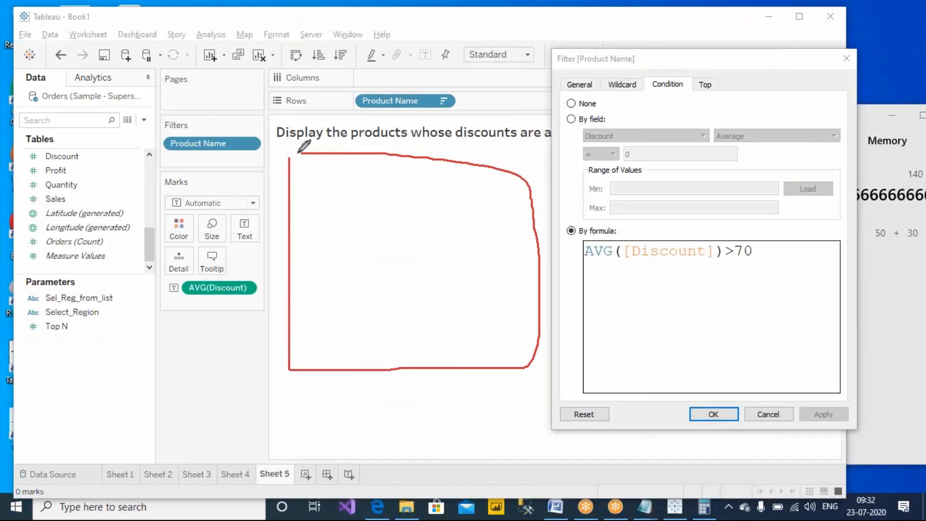
{"action": "mouse_move", "coordinate": [767, 237]}
{"action": "left_mouse_down"}
{"action": "mouse_move", "coordinate": [523, 231]}
{"action": "mouse_move", "coordinate": [772, 302]}
{"action": "mouse_move", "coordinate": [774, 242]}
{"action": "mouse_move", "coordinate": [763, 239]}
{"action": "left_mouse_up"}
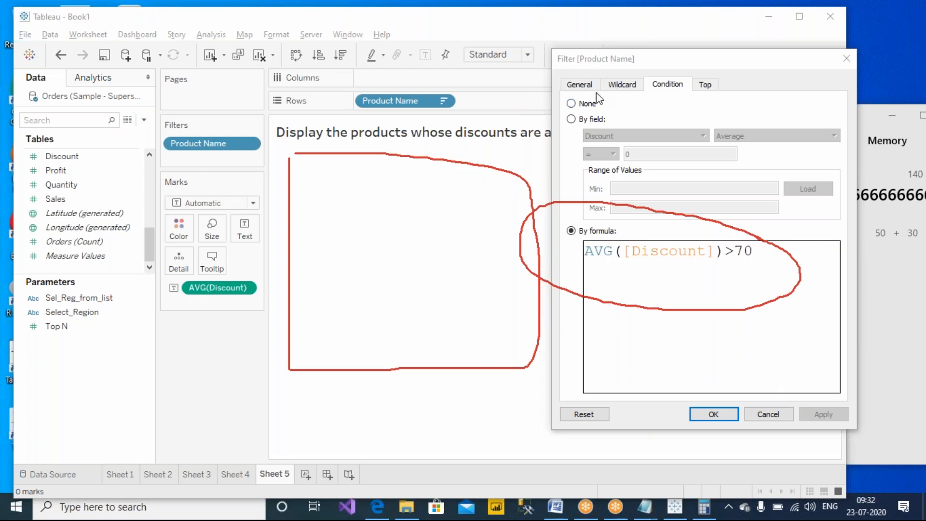
{"action": "key", "text": "Escape"}
- Clear the formula, set the condition to None and confirm with OK
{"action": "left_click_drag", "start_coordinate": [770, 259], "coordinate": [553, 246]}
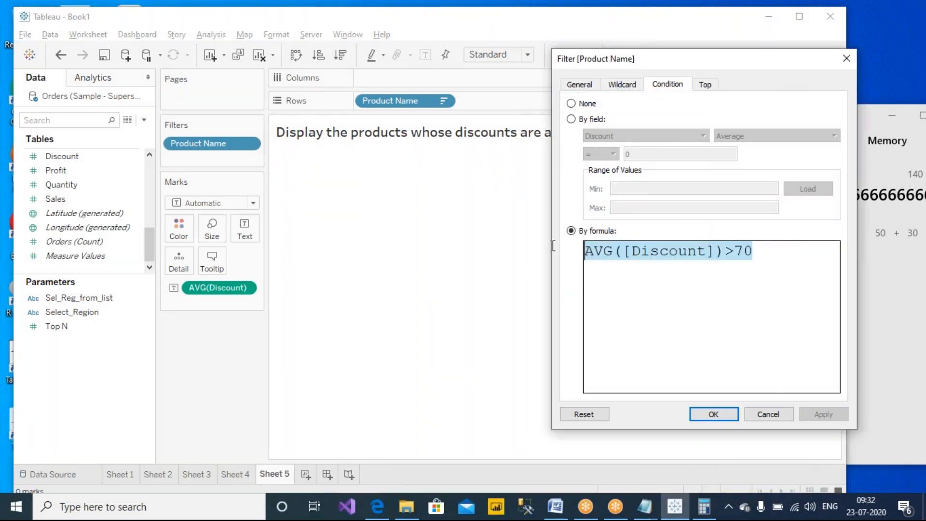
{"action": "left_click", "coordinate": [587, 104]}
{"action": "left_click", "coordinate": [712, 413]}
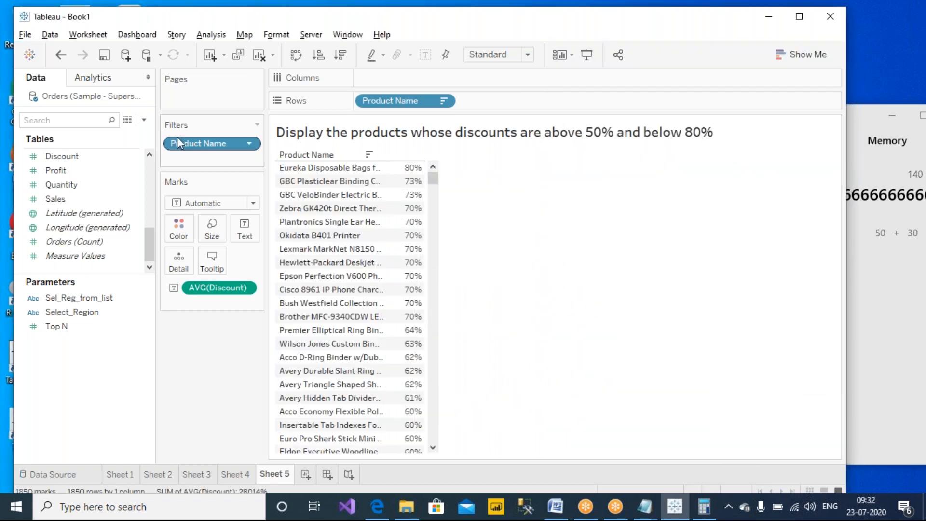
- Open View Data for the Orders rows and sort by the Discount column
{"action": "left_click", "coordinate": [128, 121]}
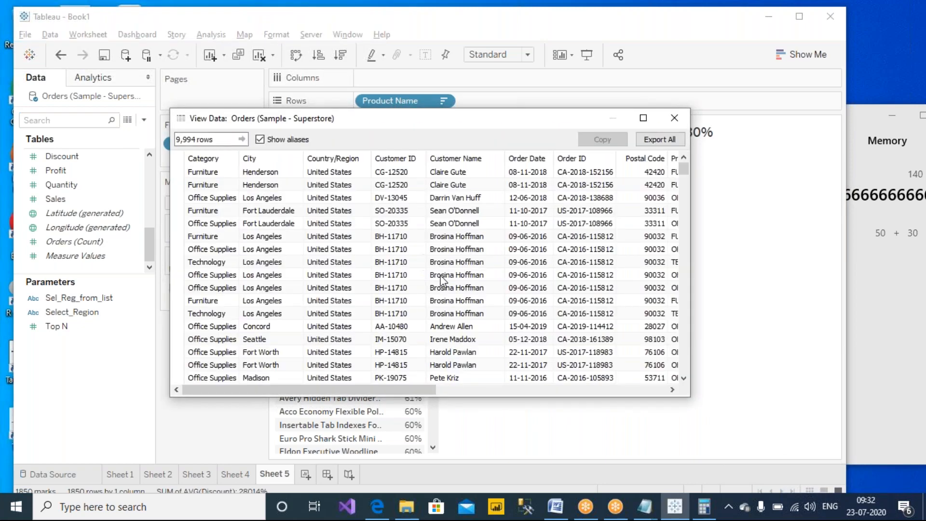
{"action": "left_click_drag", "start_coordinate": [349, 386], "coordinate": [603, 387]}
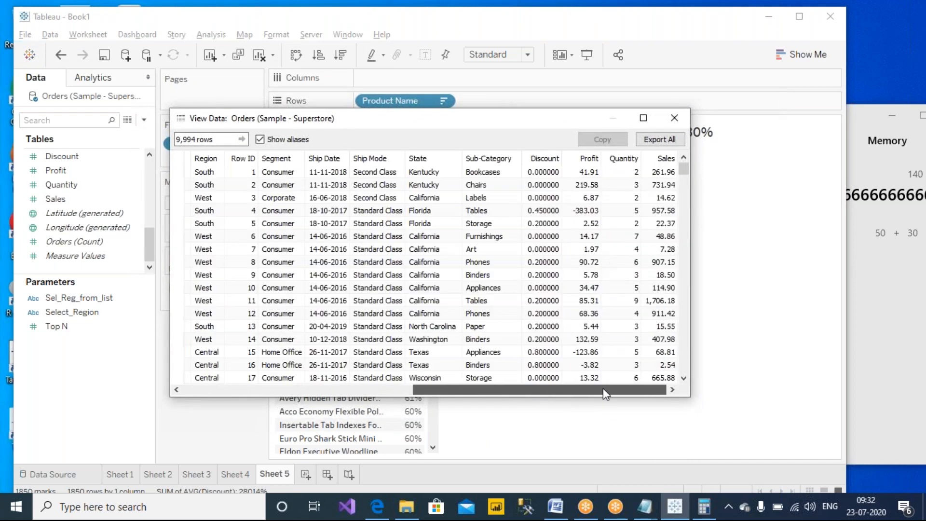
{"action": "left_click", "coordinate": [551, 158]}
{"action": "left_click", "coordinate": [551, 158]}
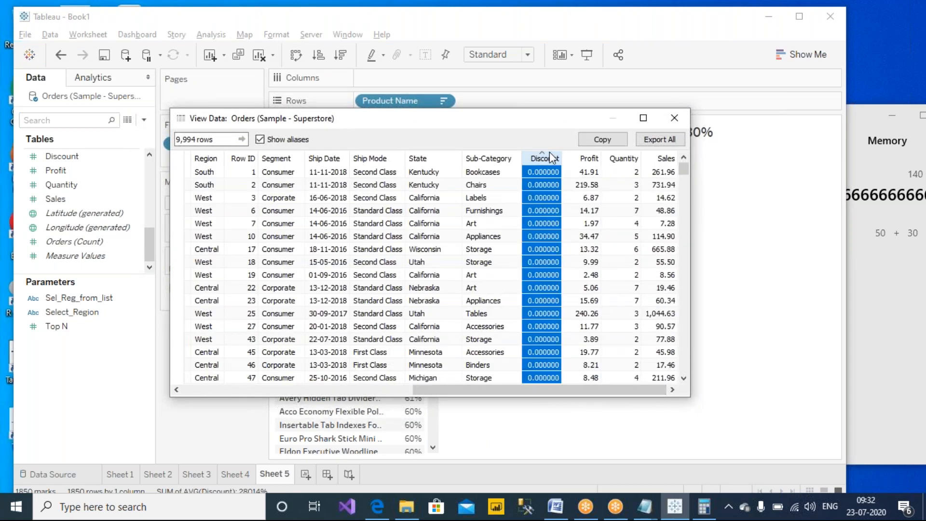
{"action": "left_click", "coordinate": [553, 158]}
{"action": "left_click", "coordinate": [552, 158]}
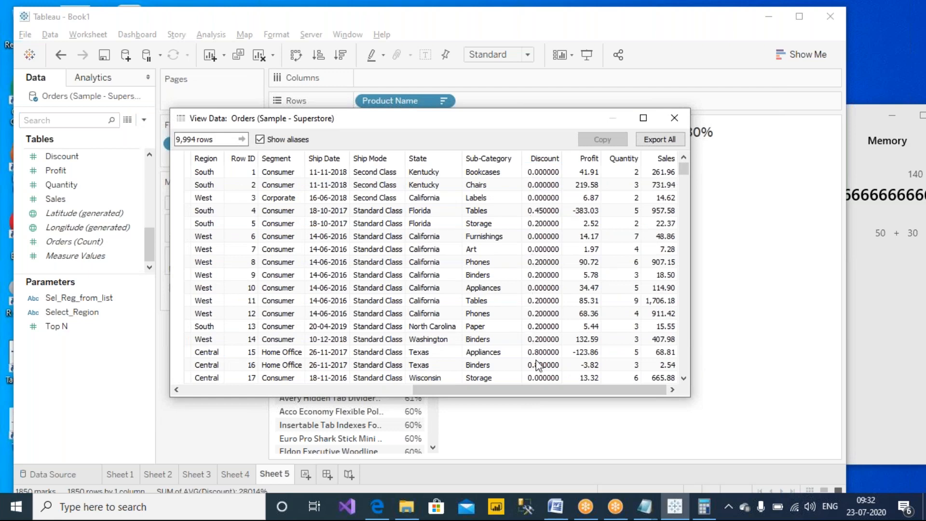
- Adjust the View Data window and inspect the raw order rows
{"action": "left_click", "coordinate": [593, 14]}
{"action": "left_click", "coordinate": [598, 38]}
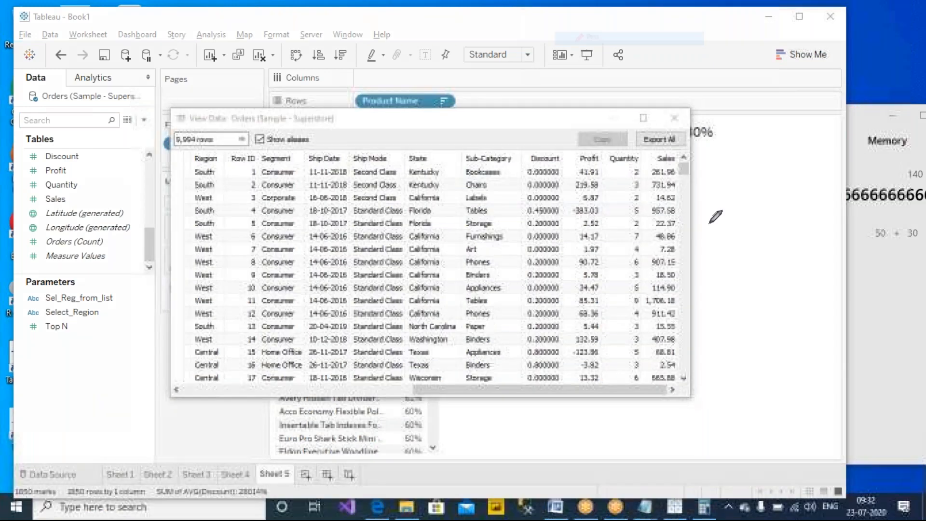
{"action": "left_click_drag", "start_coordinate": [747, 141], "coordinate": [747, 174]}
{"action": "mouse_move", "coordinate": [784, 144]}
{"action": "left_mouse_down"}
{"action": "mouse_move", "coordinate": [770, 161]}
{"action": "mouse_move", "coordinate": [784, 145]}
{"action": "left_mouse_up"}
{"action": "left_click_drag", "start_coordinate": [767, 189], "coordinate": [759, 268]}
{"action": "left_click_drag", "start_coordinate": [756, 289], "coordinate": [756, 298]}
{"action": "mouse_move", "coordinate": [757, 345]}
{"action": "left_mouse_down"}
{"action": "mouse_move", "coordinate": [749, 365]}
{"action": "mouse_move", "coordinate": [761, 347]}
{"action": "mouse_move", "coordinate": [789, 350]}
{"action": "left_mouse_up"}
{"action": "left_click", "coordinate": [772, 357]}
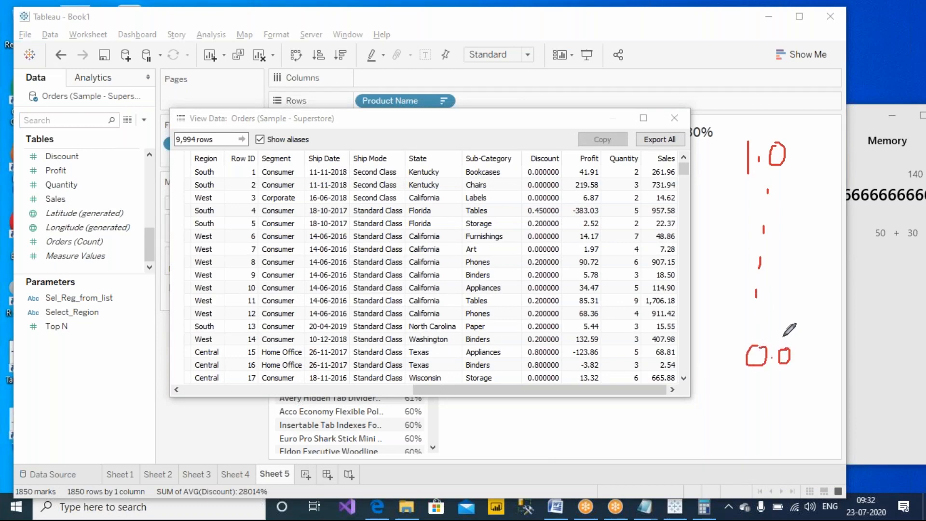
{"action": "left_click_drag", "start_coordinate": [751, 257], "coordinate": [778, 284]}
{"action": "left_click", "coordinate": [770, 272]}
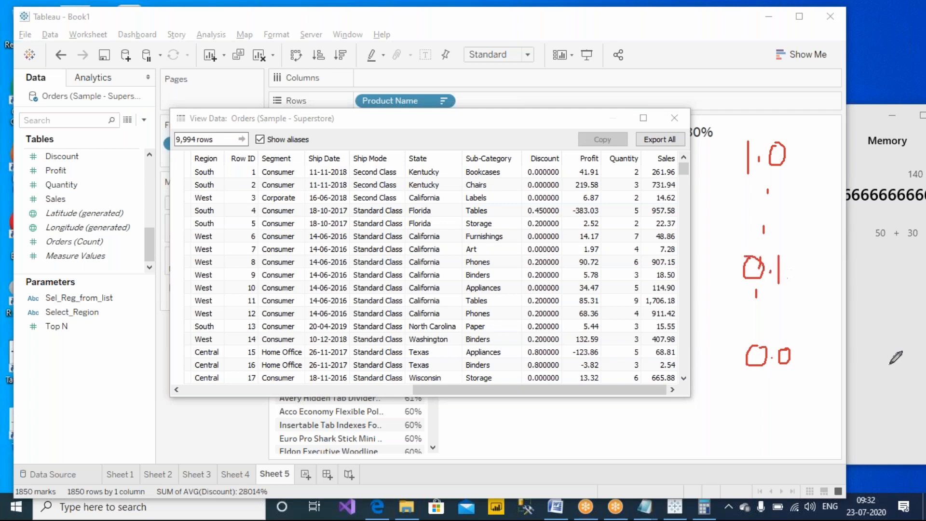
{"action": "mouse_move", "coordinate": [844, 251]}
{"action": "left_mouse_down"}
{"action": "mouse_move", "coordinate": [842, 276]}
{"action": "mouse_move", "coordinate": [863, 272]}
{"action": "mouse_move", "coordinate": [858, 257]}
{"action": "left_mouse_up"}
{"action": "mouse_move", "coordinate": [722, 121]}
{"action": "left_mouse_down"}
{"action": "mouse_move", "coordinate": [806, 88]}
{"action": "mouse_move", "coordinate": [721, 107]}
{"action": "mouse_move", "coordinate": [721, 121]}
{"action": "left_mouse_up"}
{"action": "mouse_move", "coordinate": [554, 151]}
{"action": "left_mouse_down"}
{"action": "mouse_move", "coordinate": [736, 86]}
{"action": "mouse_move", "coordinate": [744, 105]}
{"action": "mouse_move", "coordinate": [750, 86]}
{"action": "left_mouse_up"}
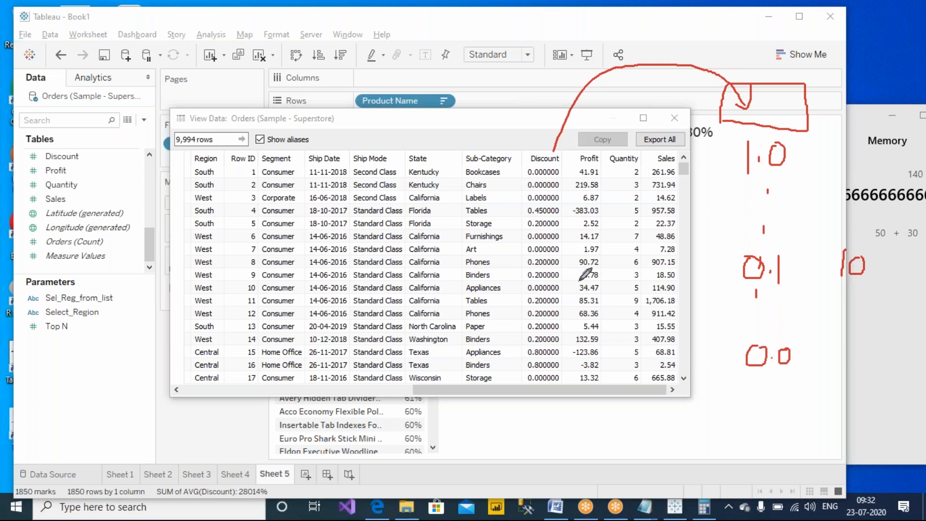
{"action": "mouse_move", "coordinate": [520, 268]}
{"action": "left_mouse_down"}
{"action": "mouse_move", "coordinate": [563, 268]}
{"action": "mouse_move", "coordinate": [530, 254]}
{"action": "mouse_move", "coordinate": [519, 270]}
{"action": "mouse_move", "coordinate": [542, 271]}
{"action": "left_mouse_up"}
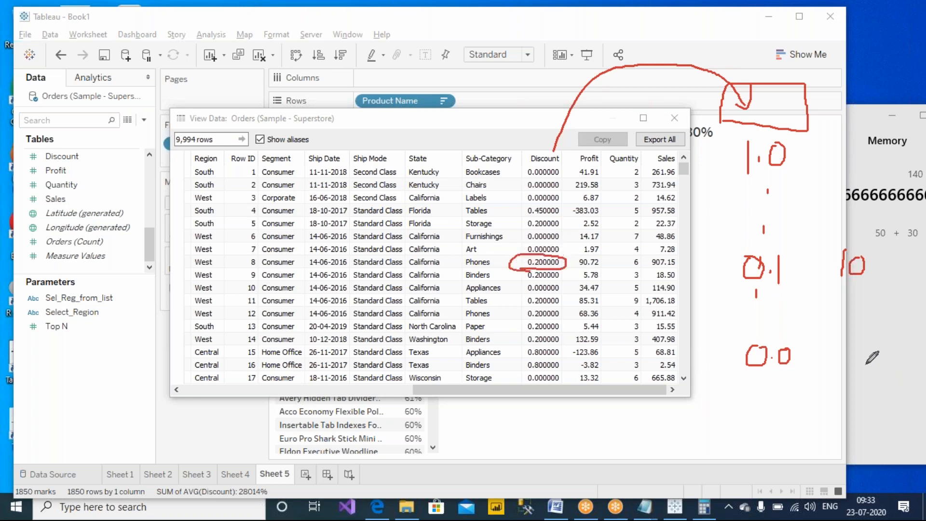
{"action": "mouse_move", "coordinate": [826, 314]}
{"action": "left_mouse_down"}
{"action": "mouse_move", "coordinate": [825, 337]}
{"action": "mouse_move", "coordinate": [843, 312]}
{"action": "mouse_move", "coordinate": [849, 317]}
{"action": "left_mouse_up"}
{"action": "mouse_move", "coordinate": [819, 357]}
{"action": "left_mouse_down"}
{"action": "mouse_move", "coordinate": [860, 357]}
{"action": "mouse_move", "coordinate": [821, 394]}
{"action": "mouse_move", "coordinate": [842, 382]}
{"action": "mouse_move", "coordinate": [839, 388]}
{"action": "mouse_move", "coordinate": [850, 389]}
{"action": "left_mouse_up"}
{"action": "left_click_drag", "start_coordinate": [853, 319], "coordinate": [840, 403]}
{"action": "left_click_drag", "start_coordinate": [827, 312], "coordinate": [819, 347]}
{"action": "left_click_drag", "start_coordinate": [884, 333], "coordinate": [882, 348]}
{"action": "mouse_move", "coordinate": [871, 365]}
{"action": "left_mouse_down"}
{"action": "mouse_move", "coordinate": [888, 364]}
{"action": "mouse_move", "coordinate": [896, 397]}
{"action": "left_mouse_up"}
{"action": "left_click_drag", "start_coordinate": [823, 443], "coordinate": [844, 443]}
{"action": "mouse_move", "coordinate": [828, 448]}
{"action": "left_mouse_down"}
{"action": "mouse_move", "coordinate": [860, 439]}
{"action": "mouse_move", "coordinate": [881, 451]}
{"action": "mouse_move", "coordinate": [896, 425]}
{"action": "left_mouse_up"}
{"action": "left_click", "coordinate": [876, 443]}
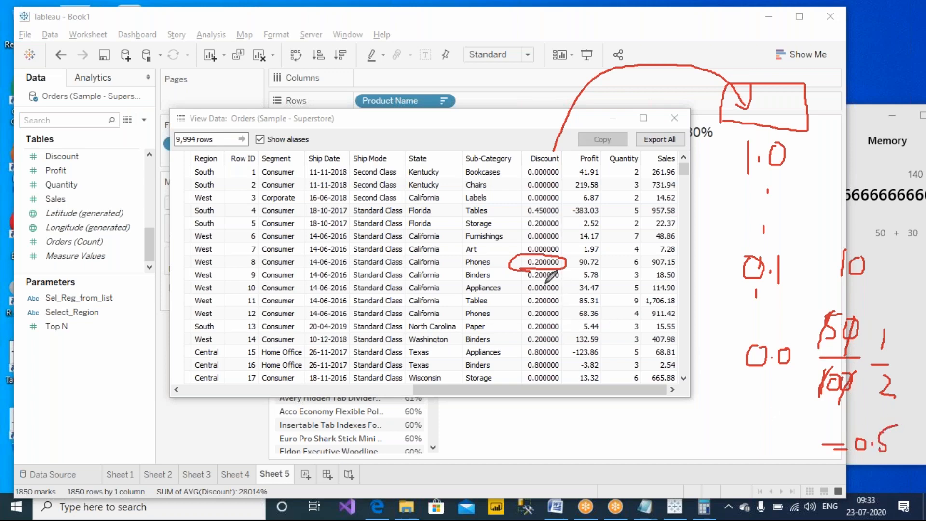
- Sort Discount descending to see 0.800000 values, then sort it ascending
{"action": "left_click", "coordinate": [538, 160]}
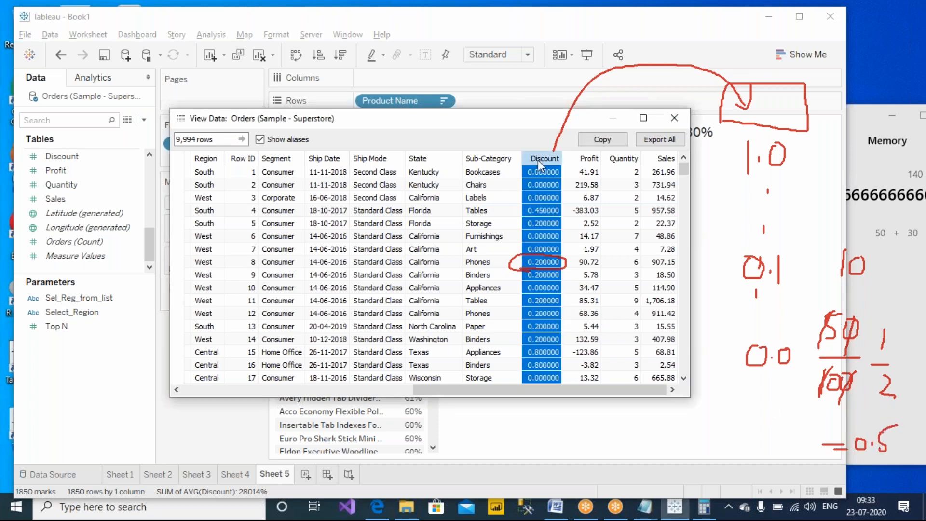
{"action": "left_click", "coordinate": [545, 159]}
{"action": "left_click", "coordinate": [542, 260]}
{"action": "scroll", "coordinate": [540, 305], "scroll_direction": "down", "scroll_amount": 1}
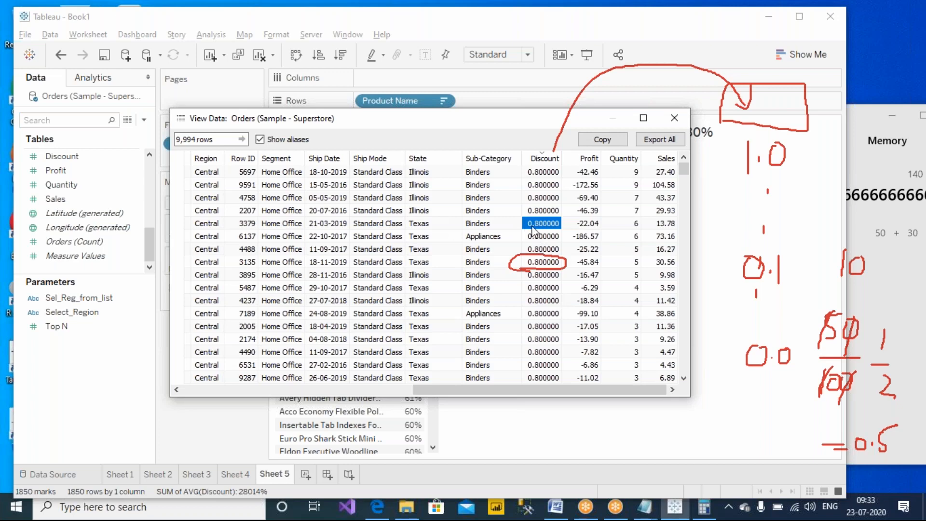
{"action": "left_click", "coordinate": [545, 159]}
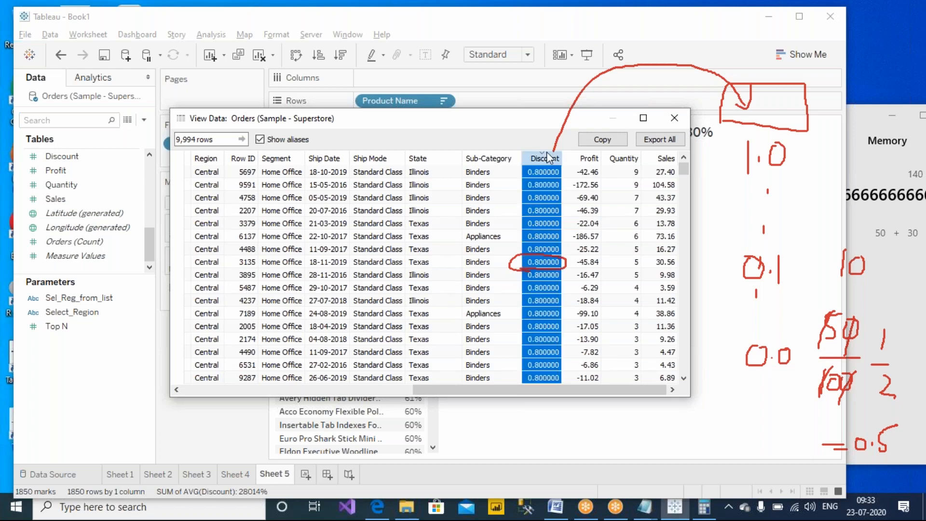
{"action": "left_click", "coordinate": [546, 157]}
{"action": "left_click", "coordinate": [544, 156]}
{"action": "left_click", "coordinate": [543, 155]}
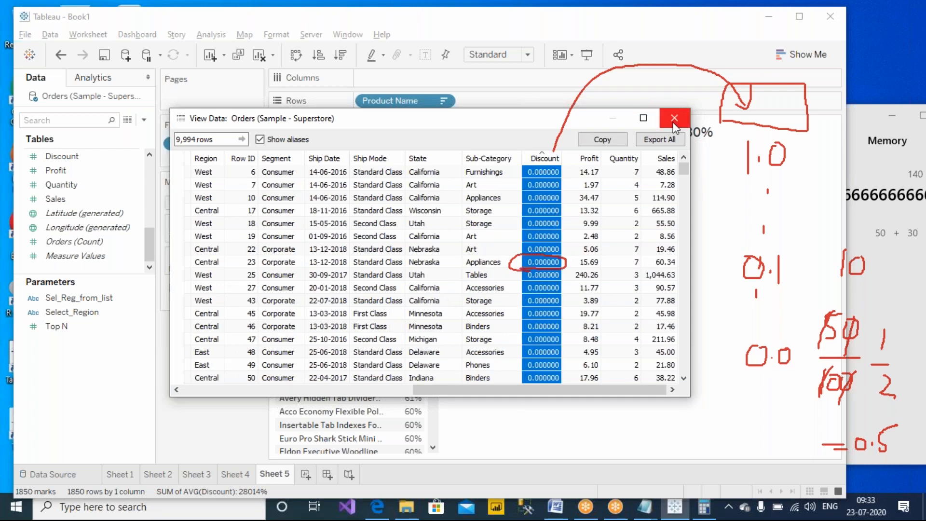
- Open the Product Name filter's Condition settings and choose By formula
{"action": "left_click", "coordinate": [674, 123]}
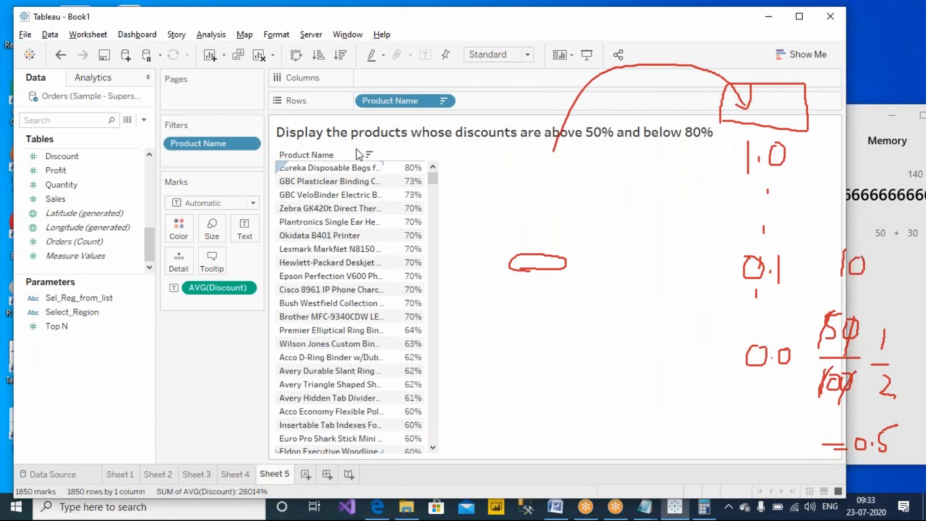
{"action": "right_click", "coordinate": [409, 100]}
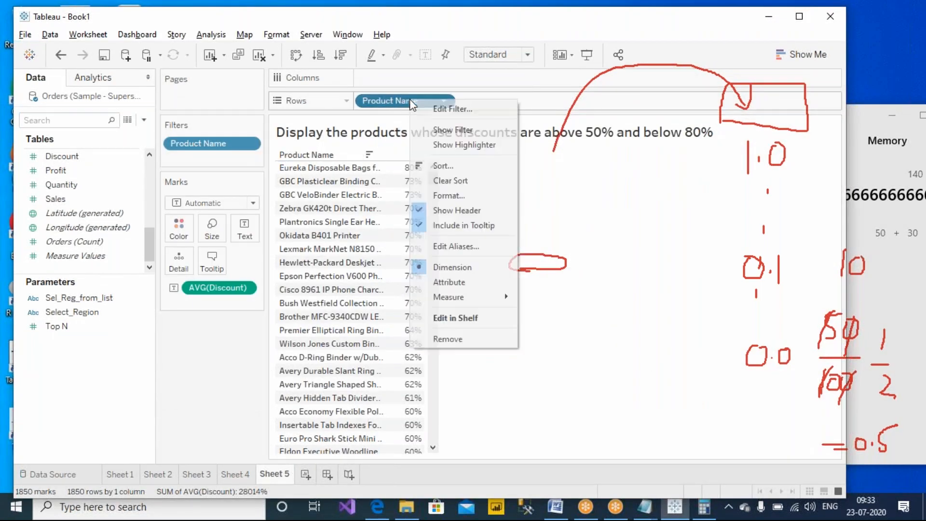
{"action": "left_click", "coordinate": [467, 114]}
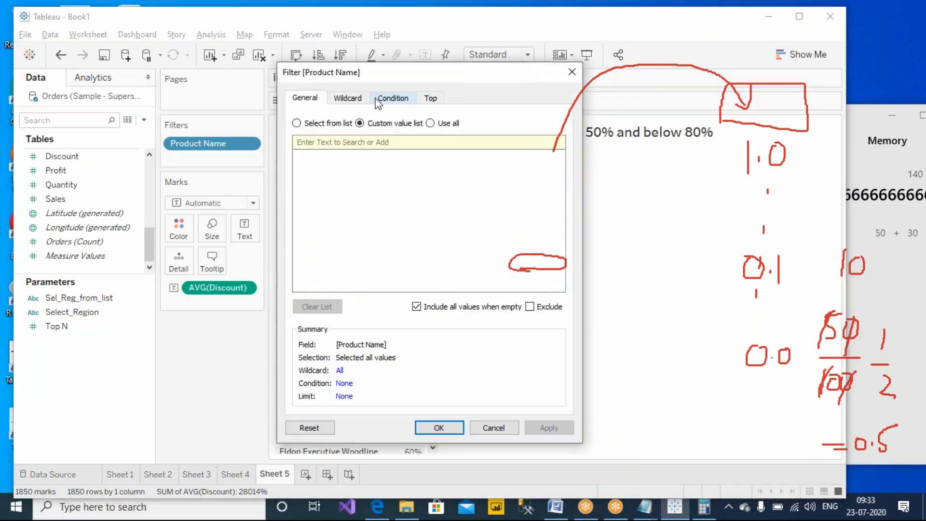
{"action": "left_click", "coordinate": [386, 98]}
{"action": "left_click", "coordinate": [312, 246]}
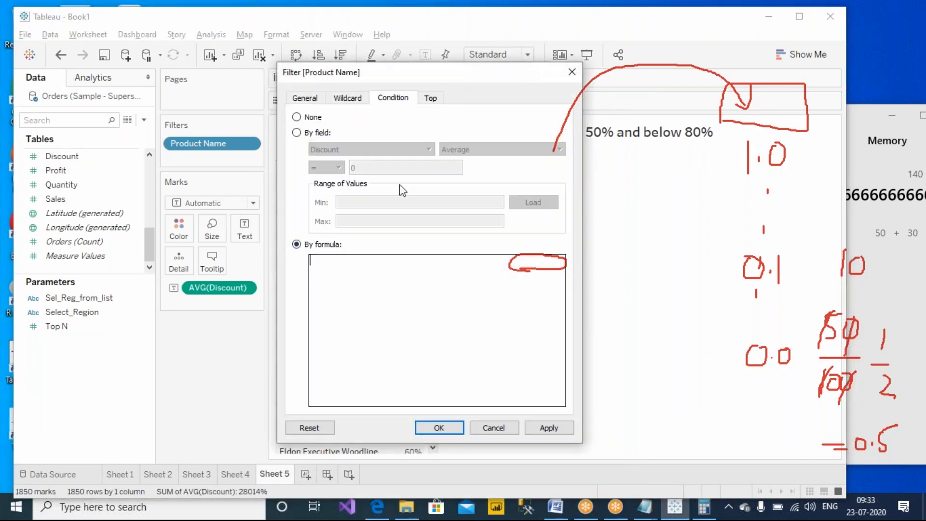
- Enter the condition AVG([Discount])>50/100 and apply it
{"action": "type", "text": "avg"}
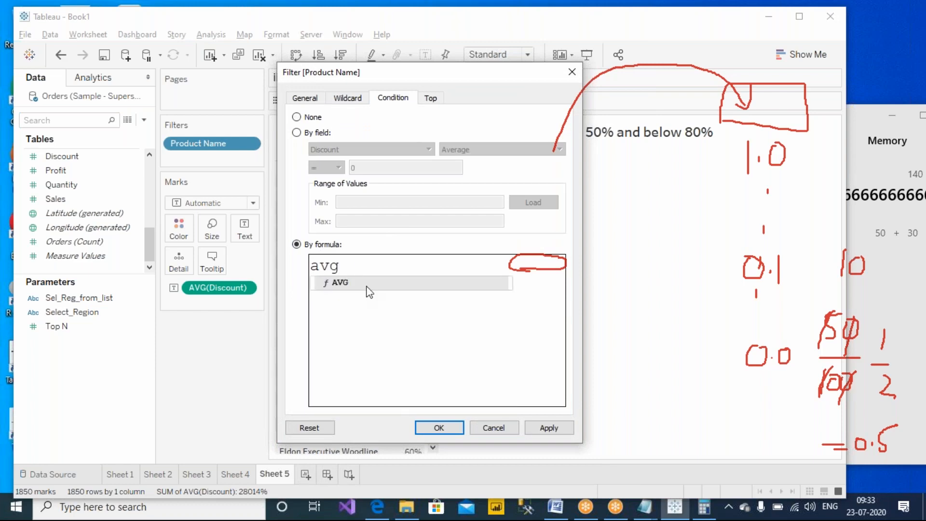
{"action": "left_click", "coordinate": [367, 285]}
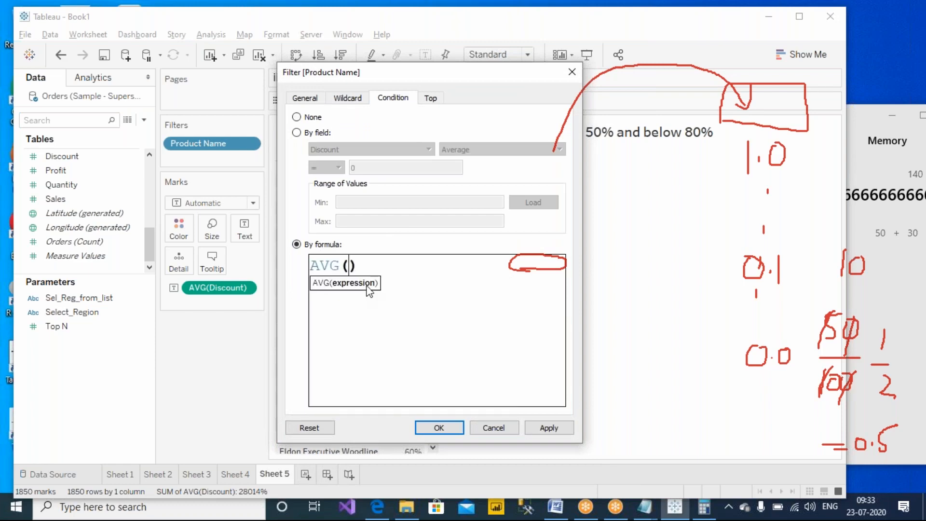
{"action": "type", "text": "di"}
{"action": "key", "text": "Return"}
{"action": "left_click", "coordinate": [450, 282]}
{"action": "type", "text": ">50"}
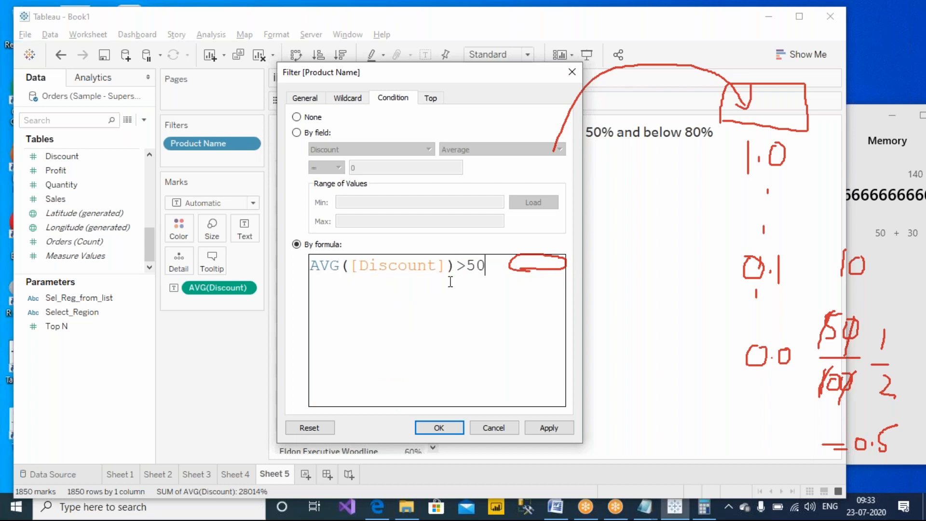
{"action": "type", "text": "/10"}
{"action": "left_click", "coordinate": [585, 9]}
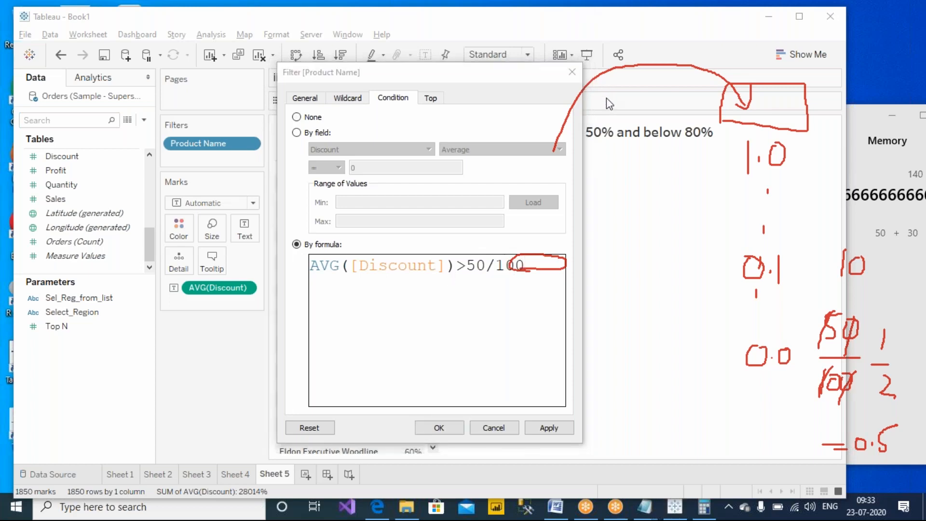
{"action": "left_click", "coordinate": [606, 97]}
{"action": "left_click", "coordinate": [544, 278]}
{"action": "left_click_drag", "start_coordinate": [433, 84], "coordinate": [697, 97]}
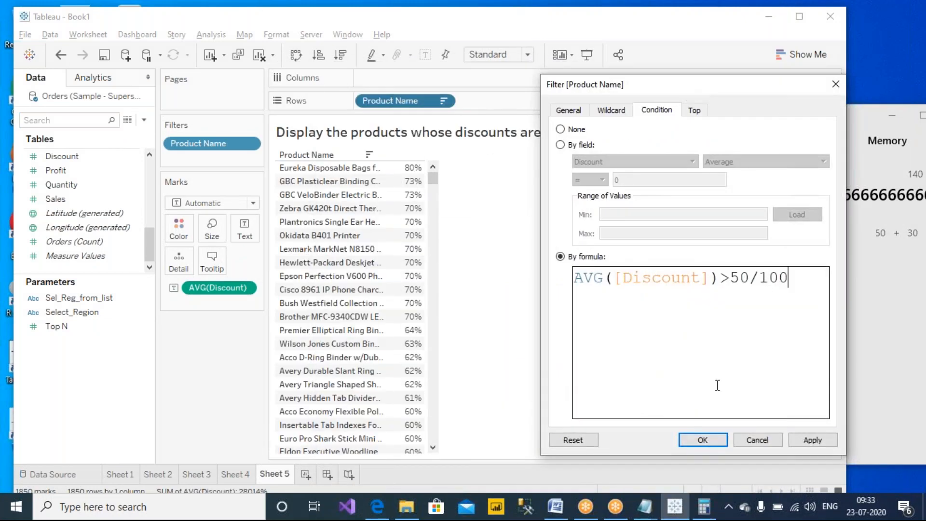
{"action": "left_click", "coordinate": [811, 440]}
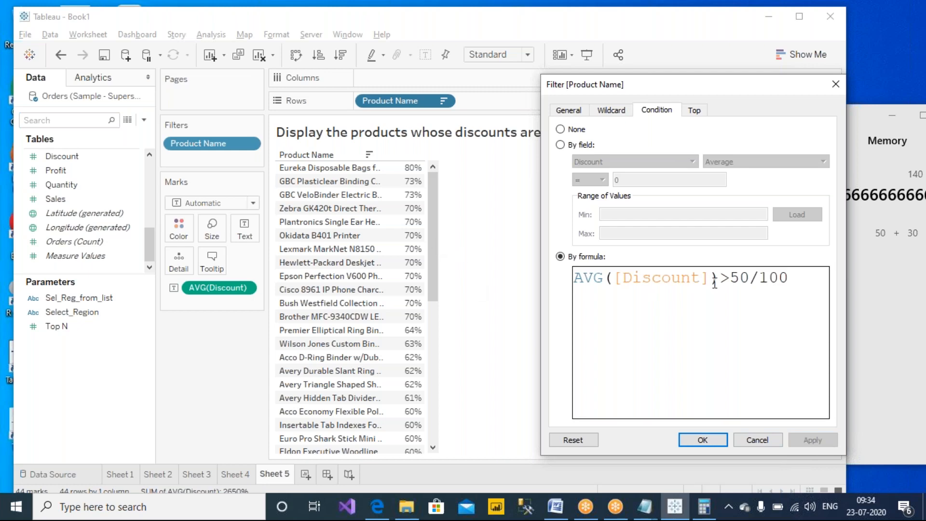
- Raise the threshold to 70/100 and apply, leaving three products at 80%, 73% and 73%
{"action": "left_click_drag", "start_coordinate": [730, 281], "coordinate": [739, 282]}
{"action": "type", "text": "7"}
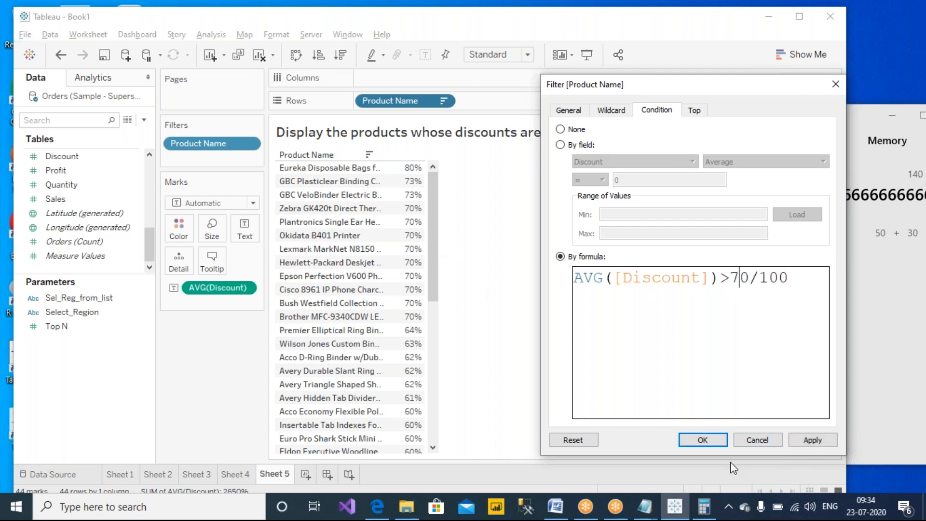
{"action": "left_click", "coordinate": [812, 440]}
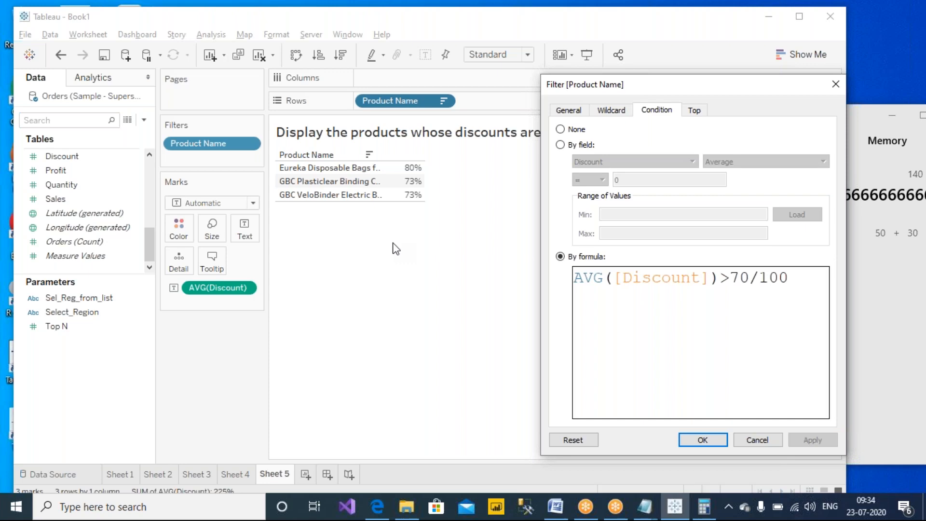
- Lower the formula's threshold back to 50/100
{"action": "left_click_drag", "start_coordinate": [731, 280], "coordinate": [741, 282]}
{"action": "left_click_drag", "start_coordinate": [661, 87], "coordinate": [607, 91]}
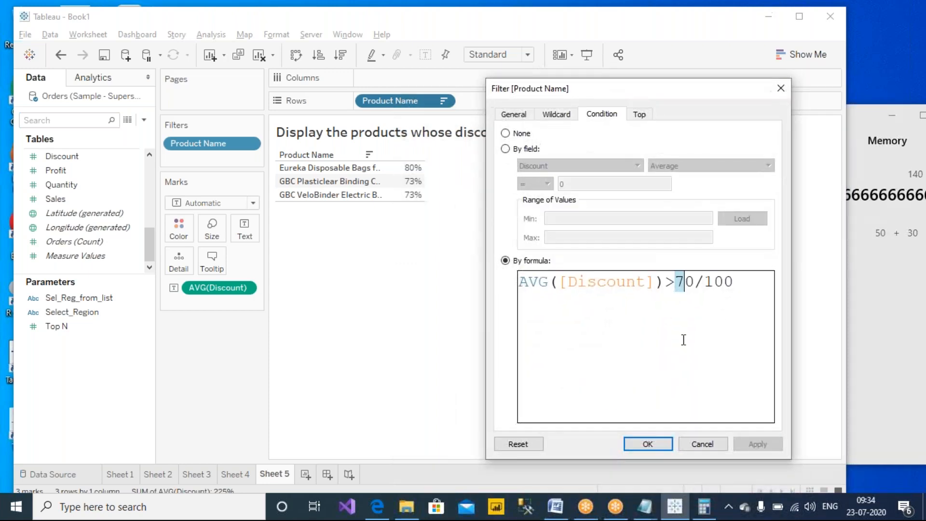
{"action": "type", "text": "5"}
{"action": "left_click", "coordinate": [746, 304]}
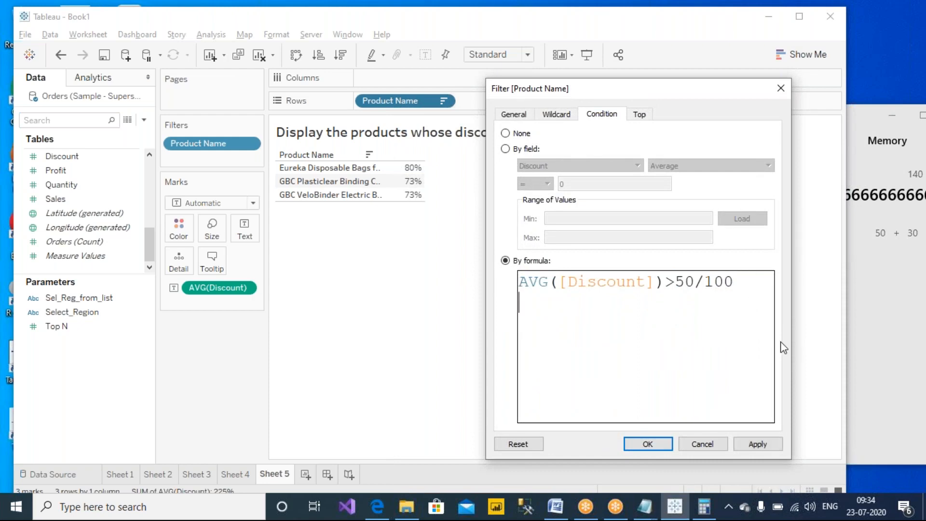
- Append 'and AVG([Discount])<80/100', apply and confirm, leaving 43 products
{"action": "type", "text": "and AV"}
{"action": "key", "text": "Return"}
{"action": "type", "text": "di"}
{"action": "key", "text": "Return"}
{"action": "type", "text": "<80/100"}
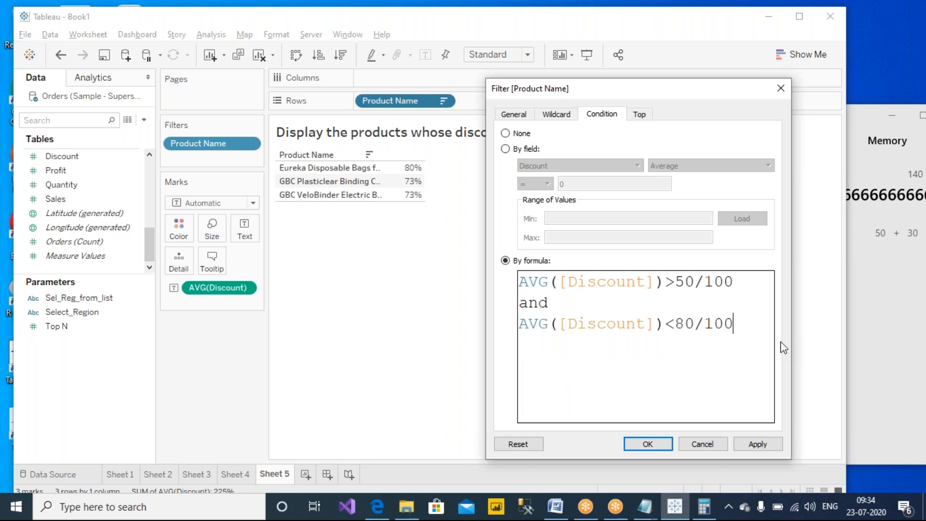
{"action": "left_click_drag", "start_coordinate": [675, 284], "coordinate": [735, 278]}
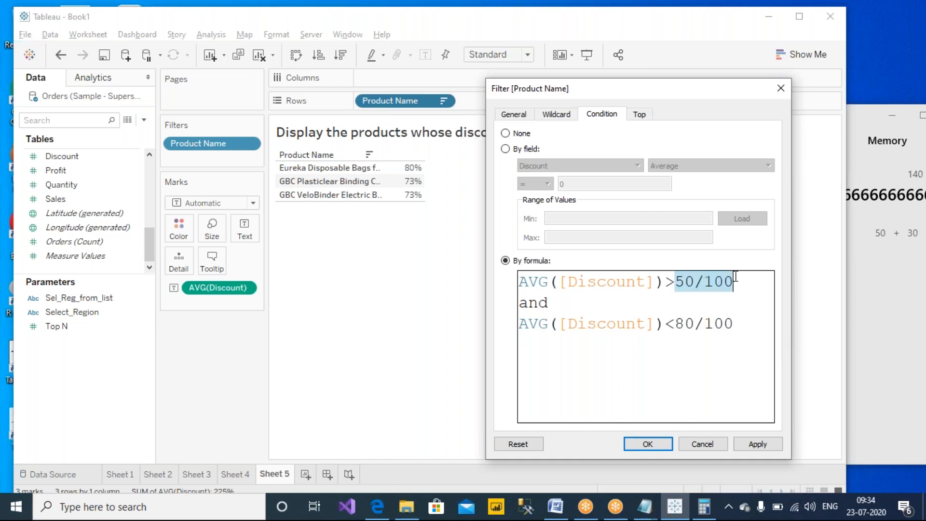
{"action": "left_click", "coordinate": [756, 443]}
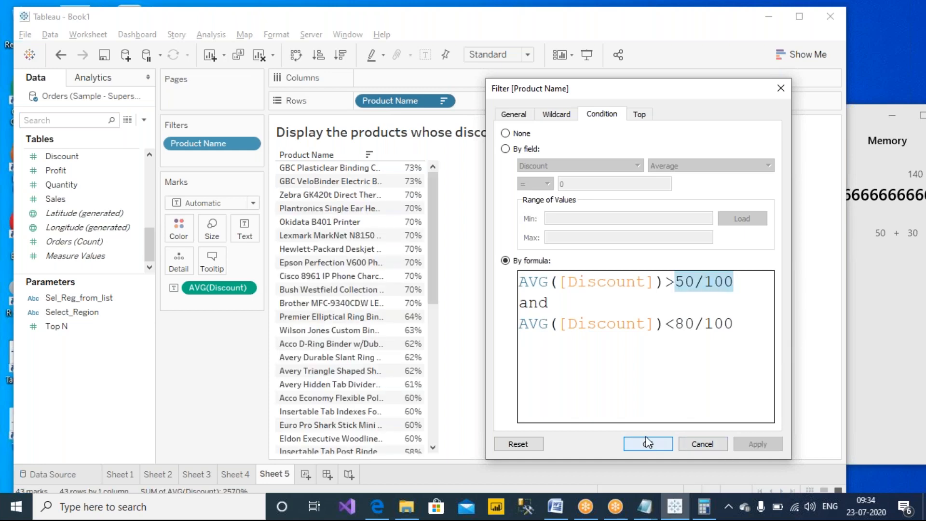
{"action": "left_click", "coordinate": [648, 443]}
{"action": "left_click_drag", "start_coordinate": [431, 195], "coordinate": [430, 171]}
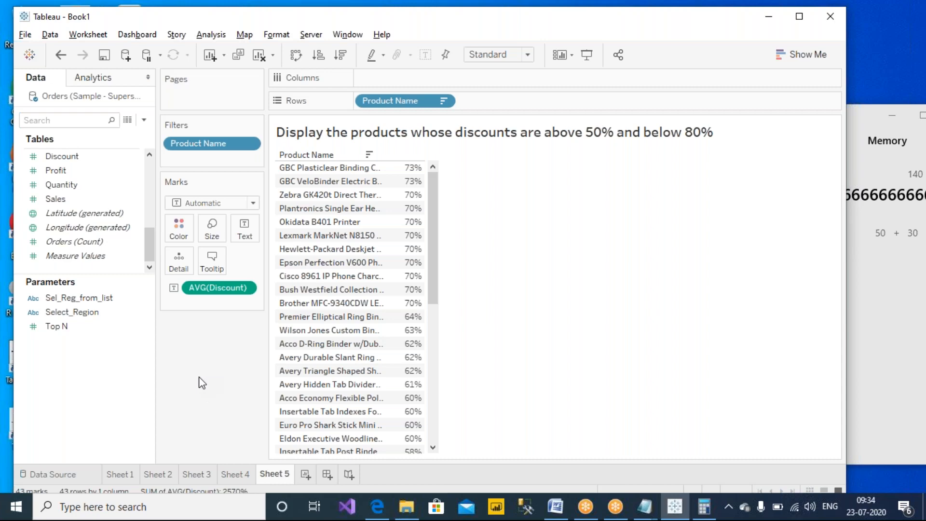
- Create a new Integer parameter named 'Dis >' from the Data pane menu
{"action": "left_click", "coordinate": [129, 121]}
{"action": "left_click", "coordinate": [72, 150]}
{"action": "left_click_drag", "start_coordinate": [367, 166], "coordinate": [609, 240]}
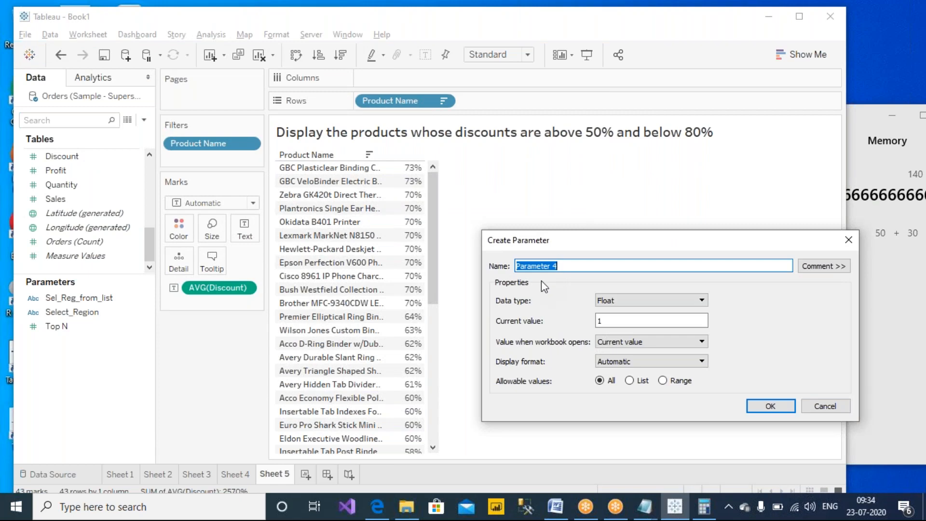
{"action": "left_click_drag", "start_coordinate": [590, 270], "coordinate": [483, 267]}
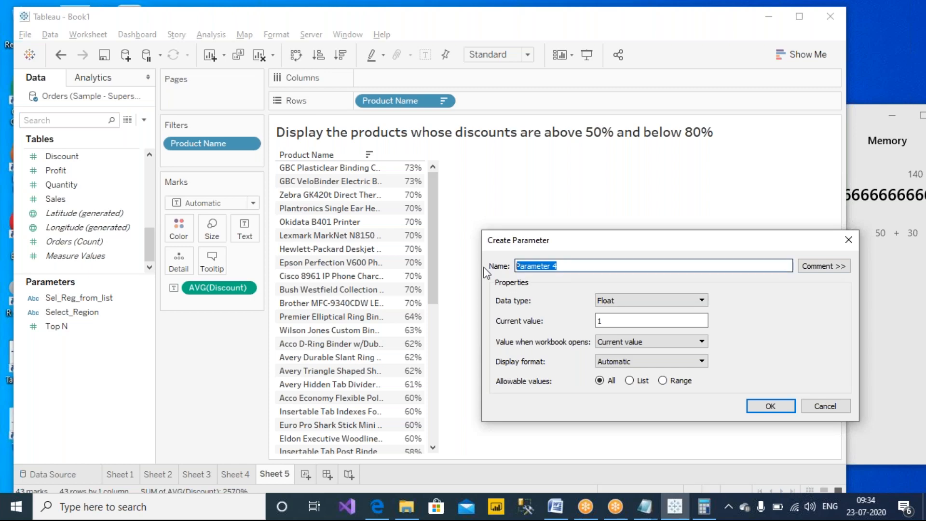
{"action": "type", "text": "Di"}
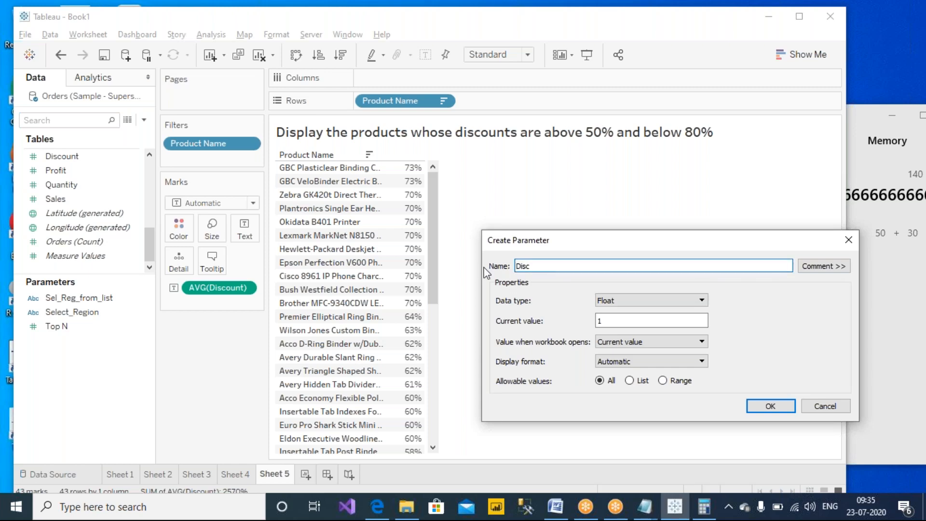
{"action": "type", "text": "s >"}
{"action": "left_click_drag", "start_coordinate": [618, 266], "coordinate": [516, 265]}
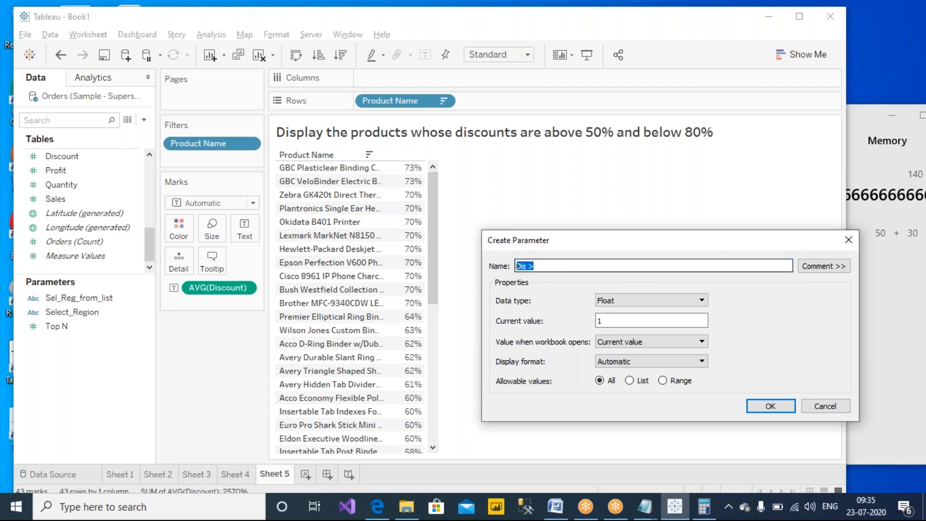
{"action": "left_click", "coordinate": [536, 265]}
{"action": "left_click", "coordinate": [630, 301]}
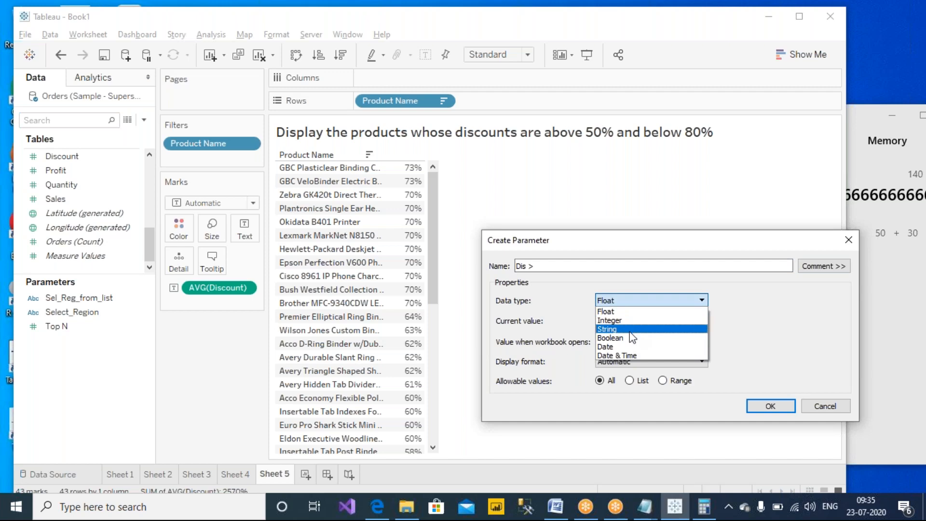
{"action": "left_click", "coordinate": [634, 320]}
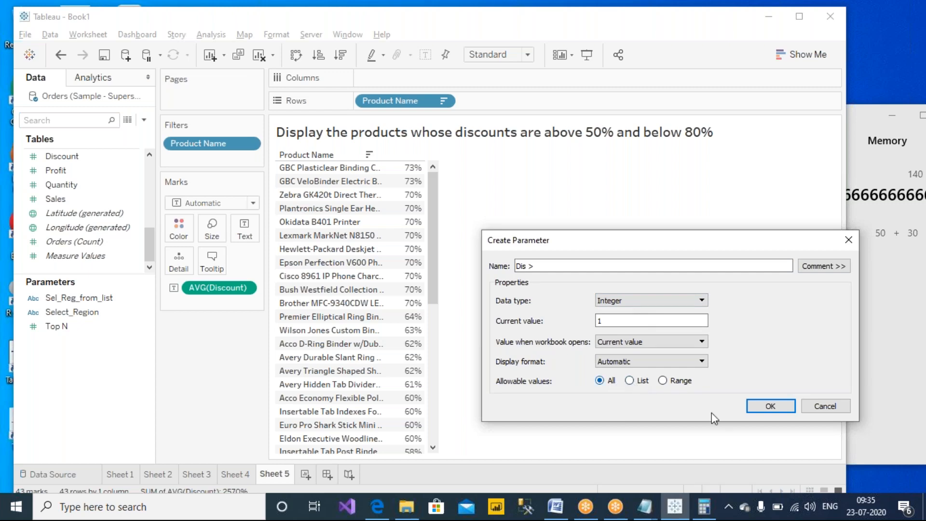
{"action": "left_click", "coordinate": [758, 402]}
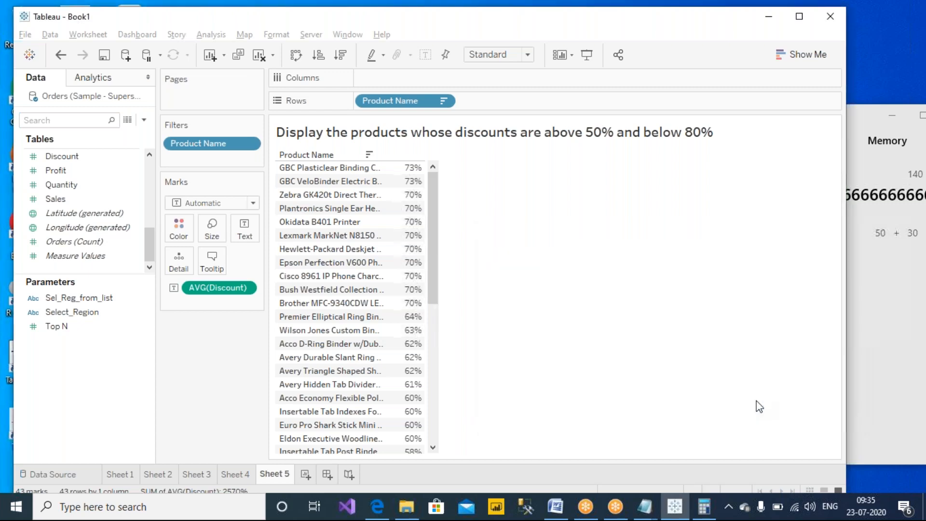
- Show the Dis > parameter control on the sheet and duplicate the parameter
{"action": "right_click", "coordinate": [89, 299]}
{"action": "left_click", "coordinate": [169, 89]}
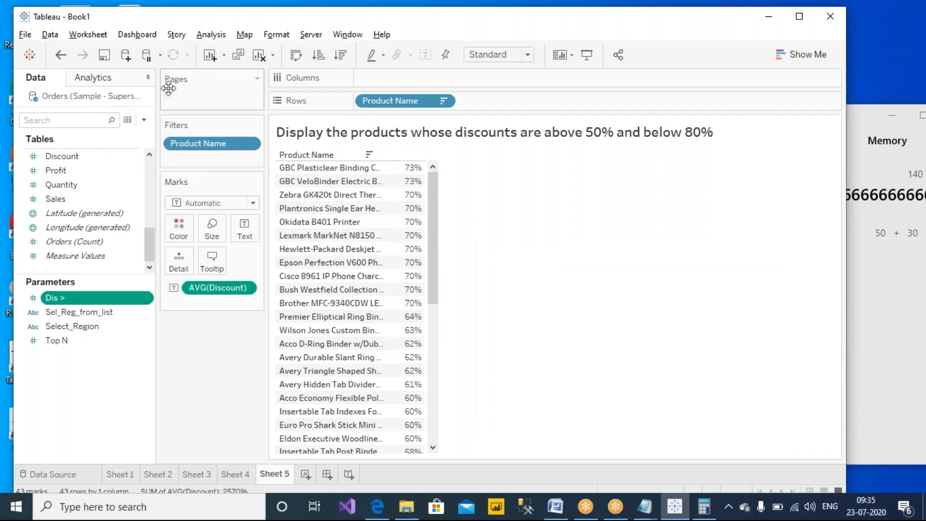
{"action": "right_click", "coordinate": [91, 299]}
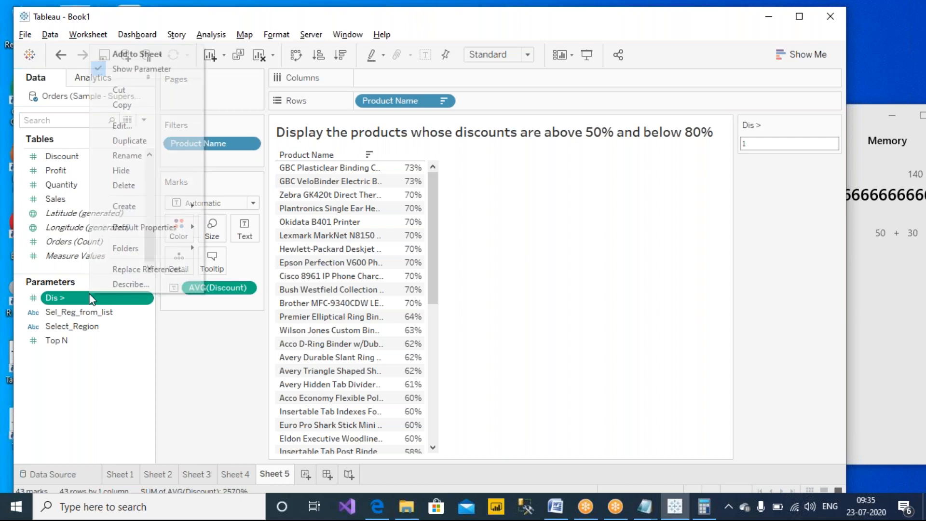
{"action": "left_click", "coordinate": [148, 142]}
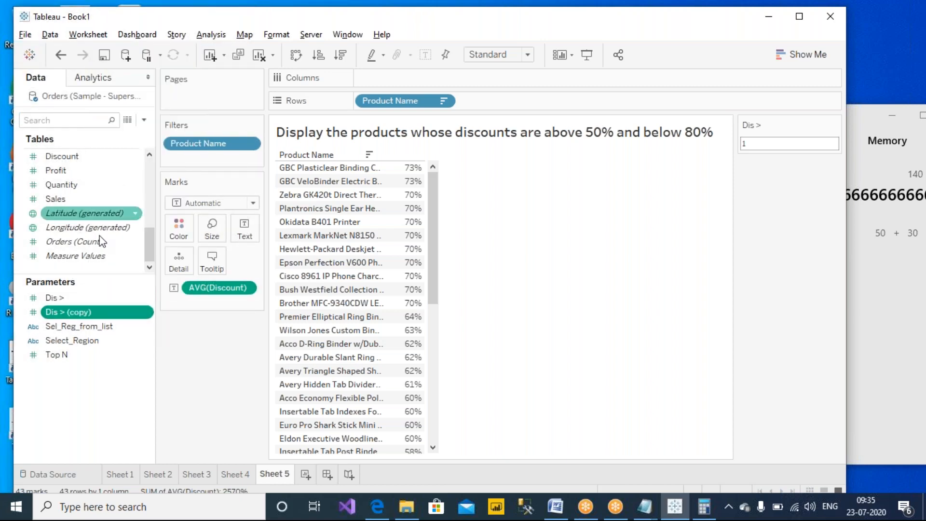
- Rename the duplicated parameter to 'Dis <'
{"action": "right_click", "coordinate": [86, 316]}
{"action": "left_click", "coordinate": [227, 239]}
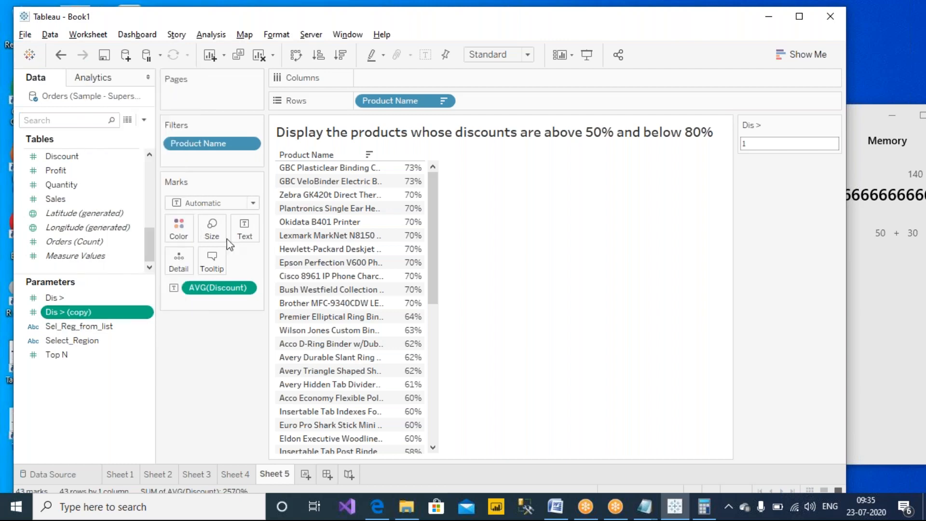
{"action": "left_click", "coordinate": [313, 194]}
{"action": "mouse_move", "coordinate": [286, 194]}
{"action": "left_mouse_down"}
{"action": "mouse_move", "coordinate": [309, 195]}
{"action": "mouse_move", "coordinate": [289, 199]}
{"action": "left_mouse_up"}
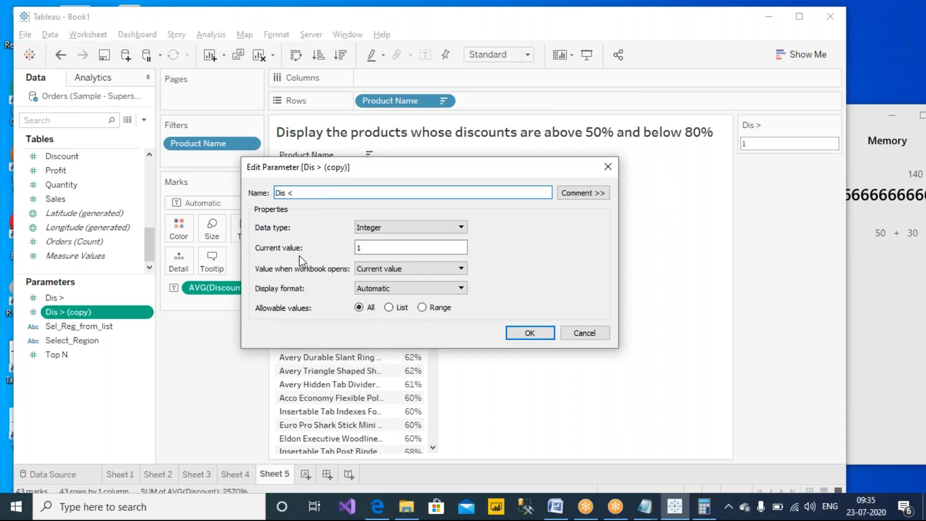
{"action": "left_click", "coordinate": [529, 337]}
- Show the Dis < parameter control on the sheet as well
{"action": "left_click", "coordinate": [68, 311]}
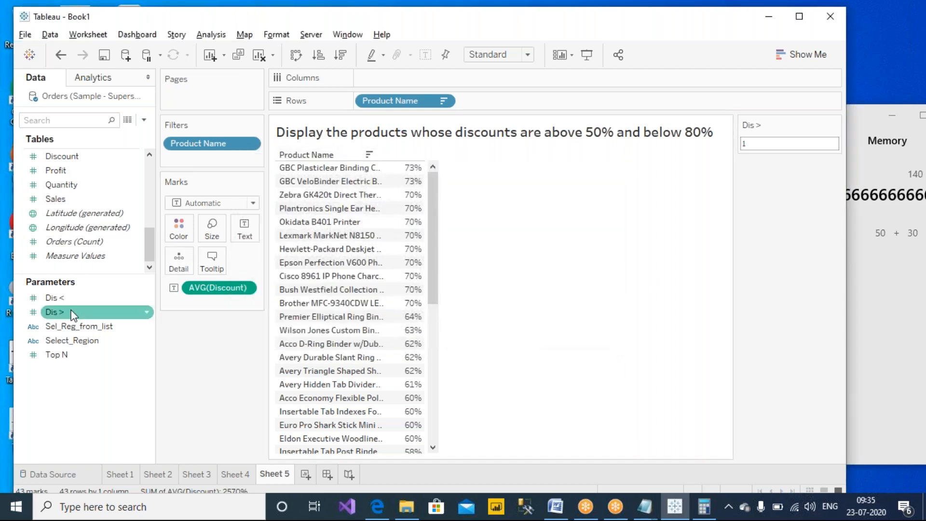
{"action": "right_click", "coordinate": [71, 311]}
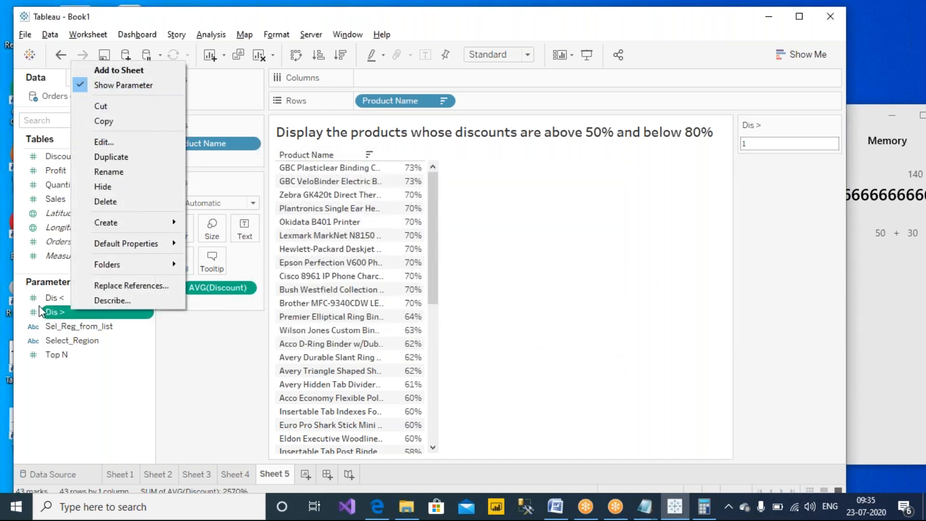
{"action": "right_click", "coordinate": [57, 299]}
{"action": "left_click", "coordinate": [121, 74]}
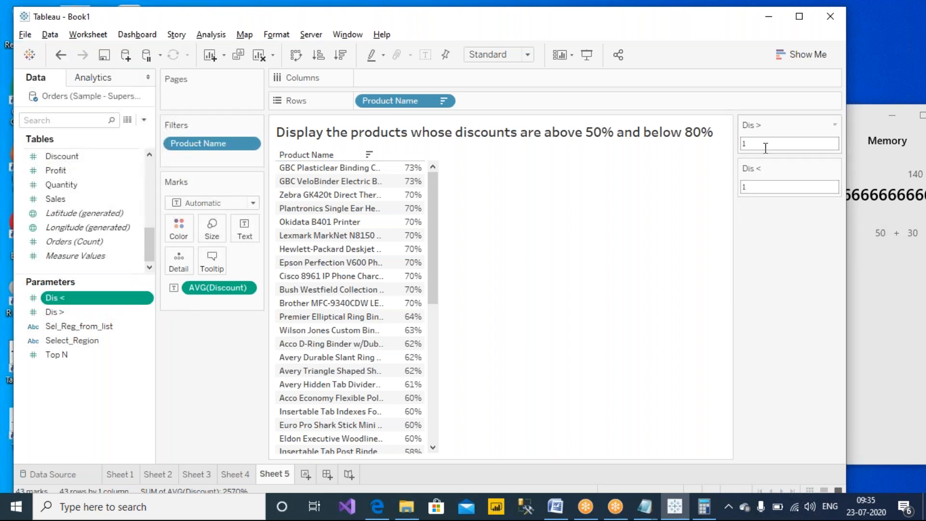
{"action": "left_click", "coordinate": [575, 12]}
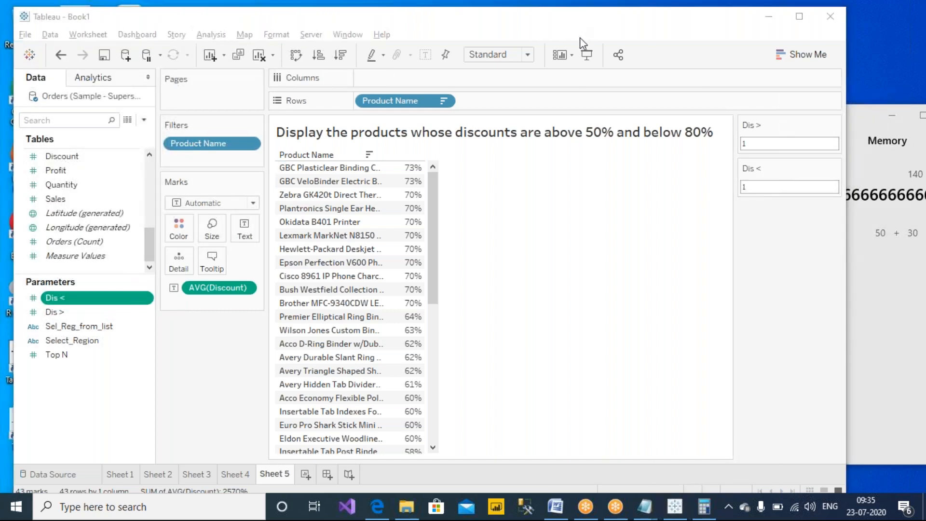
{"action": "left_click_drag", "start_coordinate": [580, 141], "coordinate": [606, 142]}
{"action": "left_click_drag", "start_coordinate": [678, 146], "coordinate": [710, 145]}
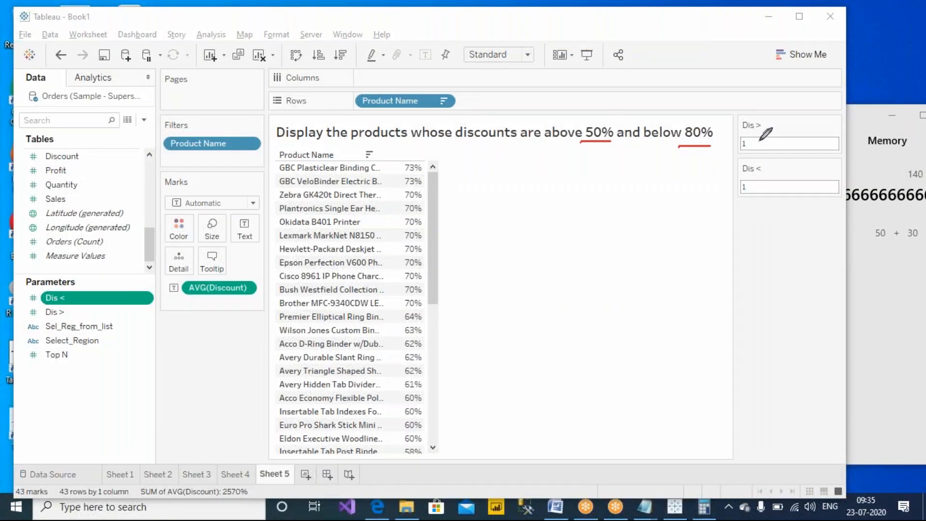
{"action": "mouse_move", "coordinate": [773, 118]}
{"action": "left_mouse_down"}
{"action": "mouse_move", "coordinate": [784, 135]}
{"action": "mouse_move", "coordinate": [829, 95]}
{"action": "left_mouse_up"}
{"action": "mouse_move", "coordinate": [779, 210]}
{"action": "left_mouse_down"}
{"action": "mouse_move", "coordinate": [785, 226]}
{"action": "mouse_move", "coordinate": [849, 177]}
{"action": "left_mouse_up"}
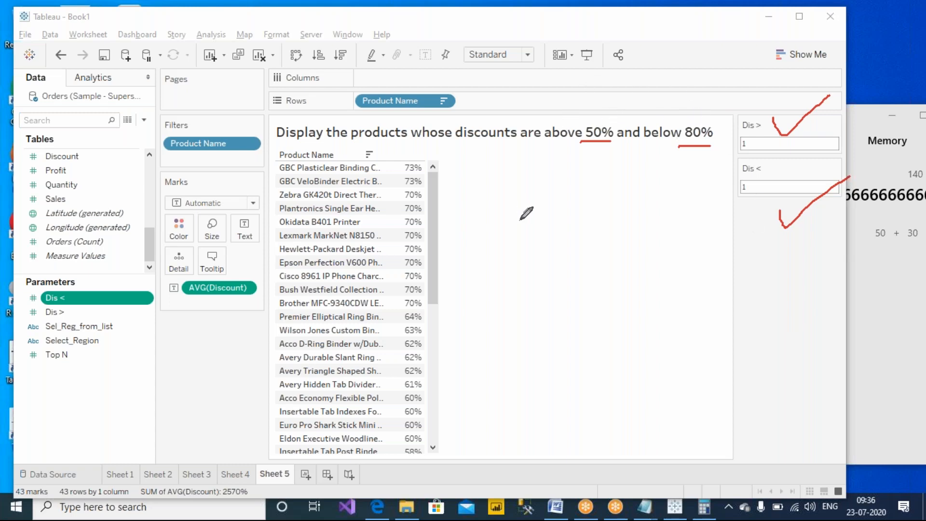
{"action": "mouse_move", "coordinate": [517, 249]}
{"action": "left_mouse_down"}
{"action": "mouse_move", "coordinate": [547, 287]}
{"action": "mouse_move", "coordinate": [559, 270]}
{"action": "mouse_move", "coordinate": [585, 288]}
{"action": "mouse_move", "coordinate": [594, 283]}
{"action": "left_mouse_up"}
{"action": "left_click", "coordinate": [547, 250]}
{"action": "left_click", "coordinate": [592, 254]}
{"action": "mouse_move", "coordinate": [603, 246]}
{"action": "left_mouse_down"}
{"action": "mouse_move", "coordinate": [603, 285]}
{"action": "mouse_move", "coordinate": [620, 281]}
{"action": "left_mouse_up"}
{"action": "mouse_move", "coordinate": [600, 271]}
{"action": "left_mouse_down"}
{"action": "mouse_move", "coordinate": [617, 270]}
{"action": "mouse_move", "coordinate": [628, 289]}
{"action": "mouse_move", "coordinate": [643, 277]}
{"action": "left_mouse_up"}
{"action": "mouse_move", "coordinate": [642, 277]}
{"action": "left_mouse_down"}
{"action": "mouse_move", "coordinate": [643, 293]}
{"action": "mouse_move", "coordinate": [669, 293]}
{"action": "left_mouse_up"}
{"action": "left_click_drag", "start_coordinate": [562, 328], "coordinate": [561, 348]}
{"action": "mouse_move", "coordinate": [575, 313]}
{"action": "left_mouse_down"}
{"action": "mouse_move", "coordinate": [544, 374]}
{"action": "mouse_move", "coordinate": [569, 305]}
{"action": "left_mouse_up"}
{"action": "mouse_move", "coordinate": [546, 374]}
{"action": "left_mouse_down"}
{"action": "mouse_move", "coordinate": [496, 405]}
{"action": "mouse_move", "coordinate": [314, 406]}
{"action": "mouse_move", "coordinate": [155, 318]}
{"action": "mouse_move", "coordinate": [74, 298]}
{"action": "left_mouse_up"}
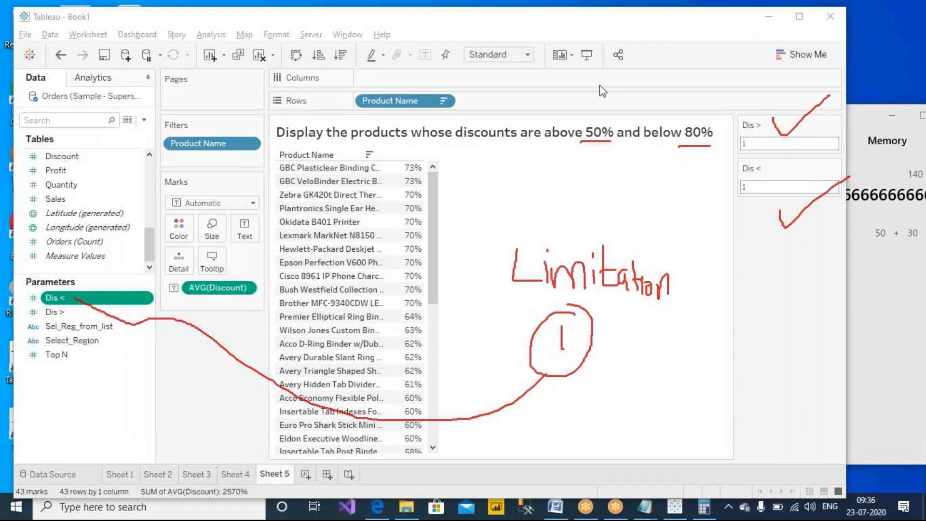
{"action": "left_click", "coordinate": [603, 100]}
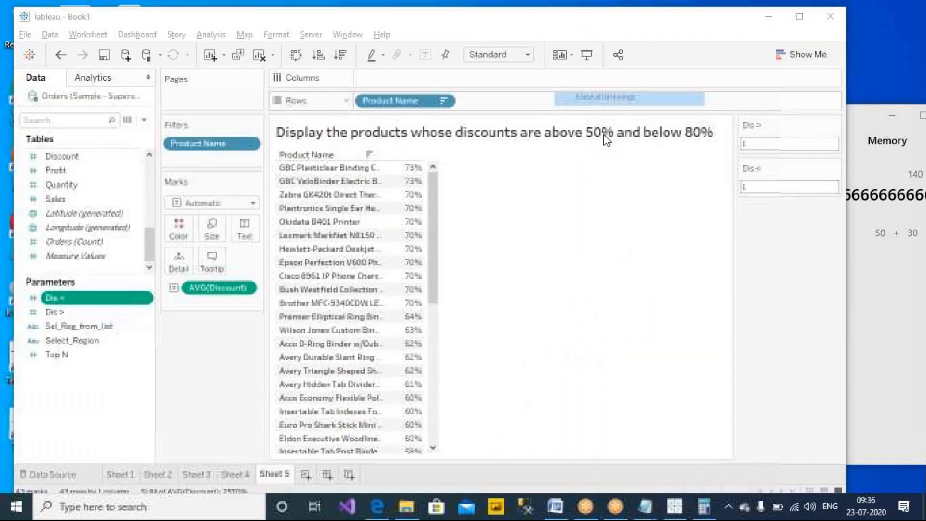
- Enter 50 in the Dis > control and 60 in the Dis < control
{"action": "left_click_drag", "start_coordinate": [761, 144], "coordinate": [746, 144]}
{"action": "type", "text": "50"}
{"action": "left_click", "coordinate": [801, 188]}
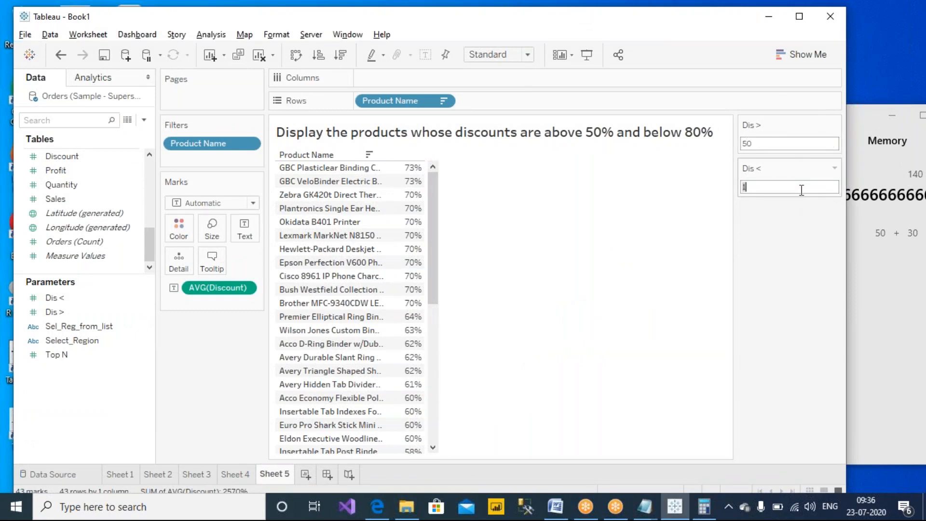
{"action": "type", "text": "60"}
{"action": "key", "text": "Return"}
{"action": "left_click_drag", "start_coordinate": [430, 221], "coordinate": [438, 184]}
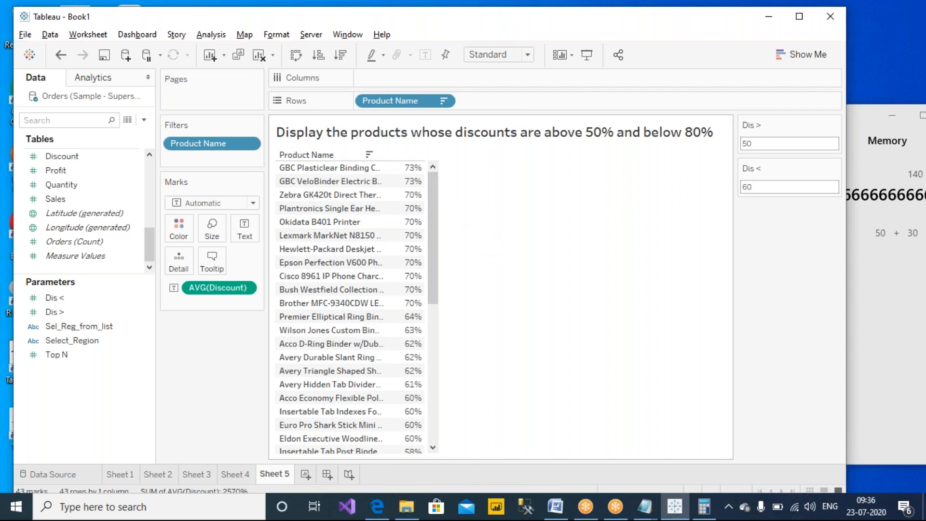
- In the Product Name filter formula, replace the fixed 50 with the [Dis >] parameter
{"action": "left_click", "coordinate": [248, 144]}
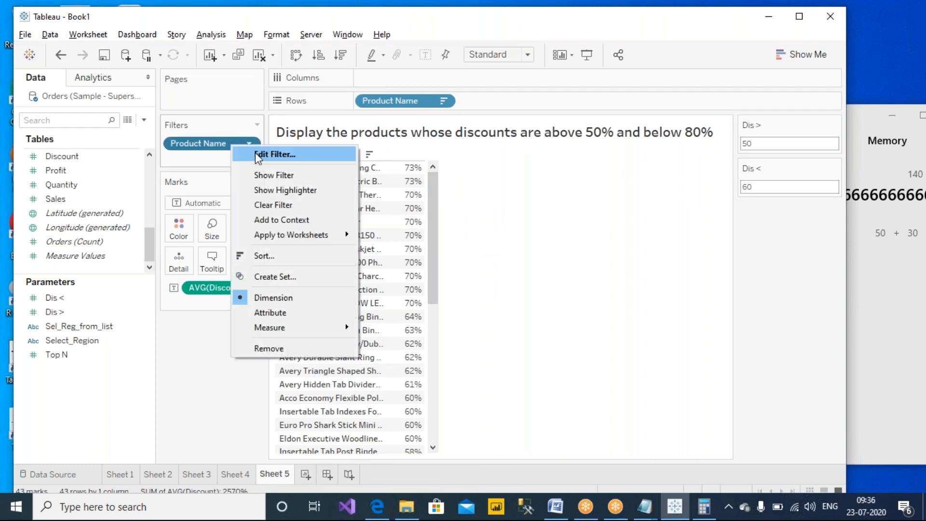
{"action": "left_click", "coordinate": [256, 153]}
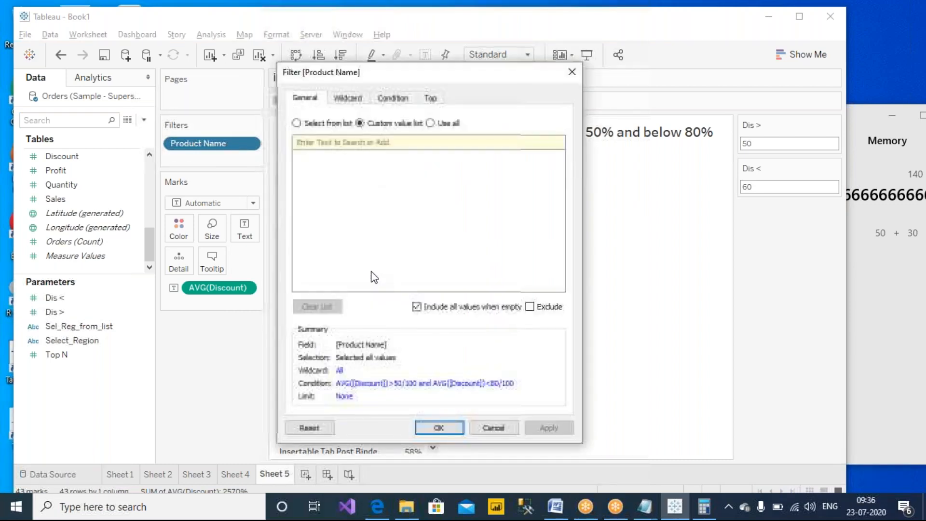
{"action": "left_click", "coordinate": [393, 97]}
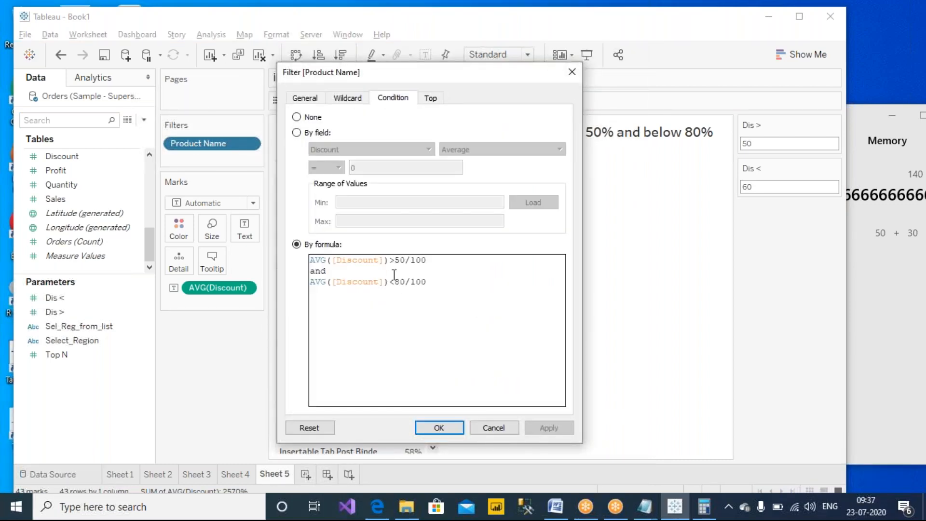
{"action": "scroll", "coordinate": [464, 291], "scroll_direction": "up", "scroll_amount": 2}
{"action": "scroll", "coordinate": [466, 289], "scroll_direction": "up", "scroll_amount": 1}
{"action": "left_click_drag", "start_coordinate": [464, 265], "coordinate": [449, 268]}
{"action": "key", "text": "Delete"}
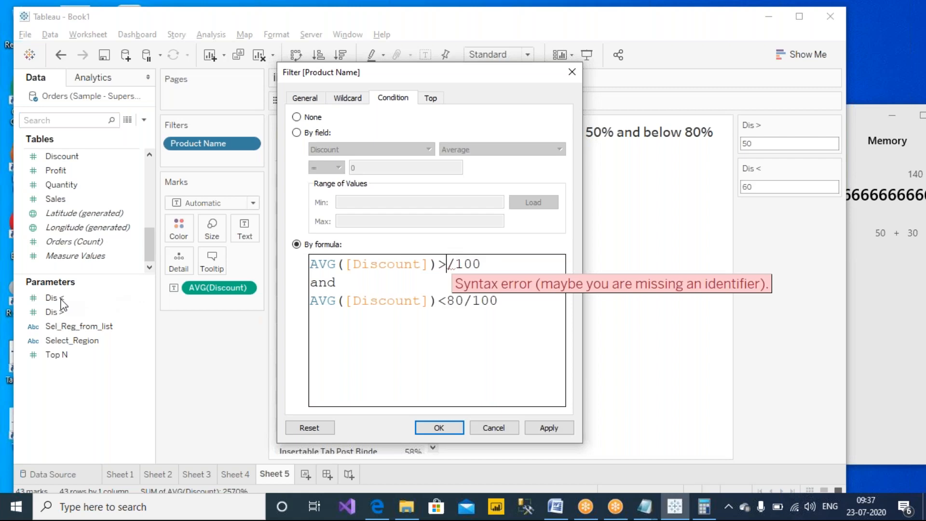
{"action": "type", "text": "di"}
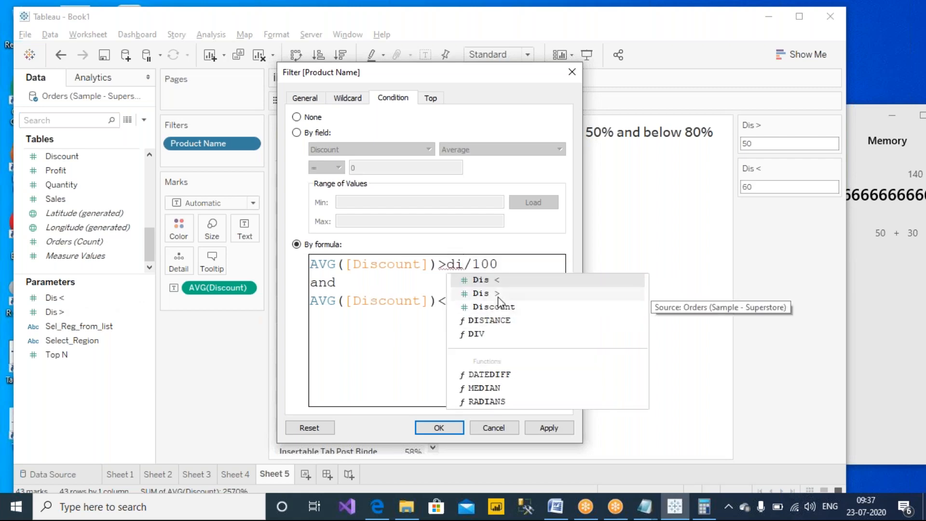
{"action": "left_click", "coordinate": [504, 295]}
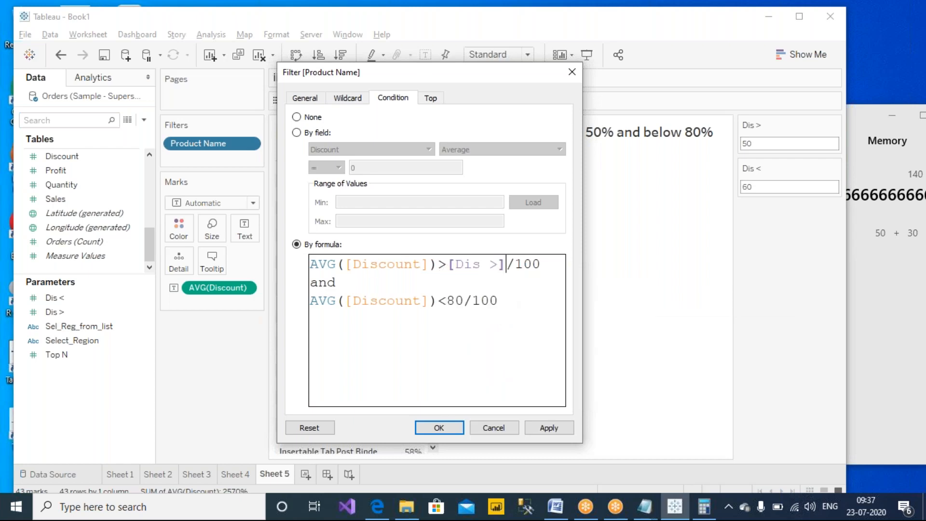
- Replace the fixed 80 with [Dis <], then apply and confirm, leaving 22 products
{"action": "left_click_drag", "start_coordinate": [464, 301], "coordinate": [450, 301]}
{"action": "key", "text": "BackSpace"}
{"action": "type", "text": "dis"}
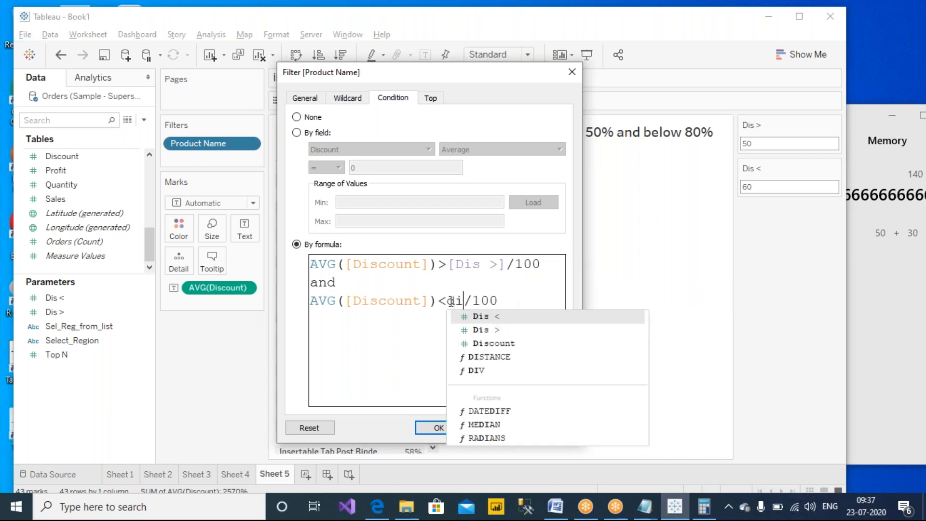
{"action": "left_click", "coordinate": [491, 318]}
{"action": "left_click", "coordinate": [485, 345]}
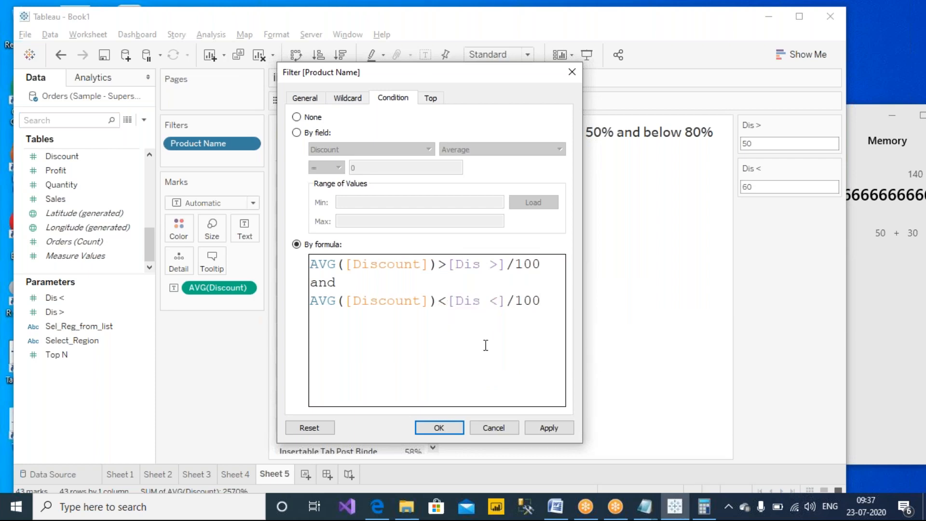
{"action": "left_click", "coordinate": [547, 427]}
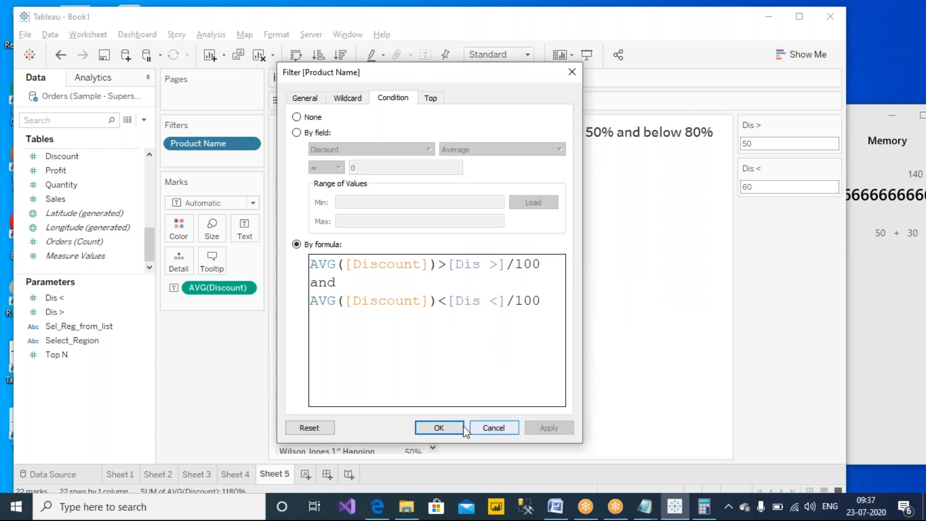
{"action": "left_click", "coordinate": [439, 427]}
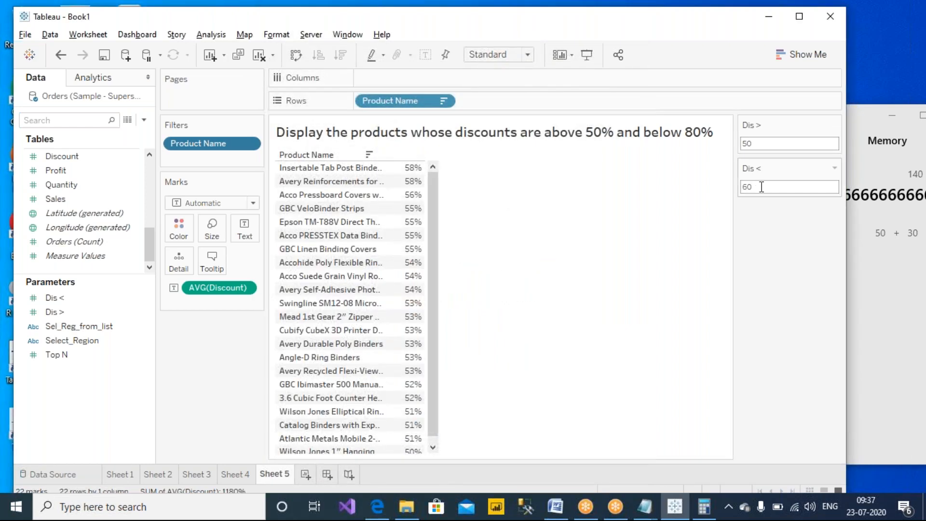
- Set the Dis > control to 60 and Dis < to 70
{"action": "scroll", "coordinate": [434, 231], "scroll_direction": "down", "scroll_amount": 1}
{"action": "scroll", "coordinate": [437, 203], "scroll_direction": "up", "scroll_amount": 1}
{"action": "left_click", "coordinate": [765, 144]}
{"action": "type", "text": "60"}
{"action": "left_click", "coordinate": [813, 189]}
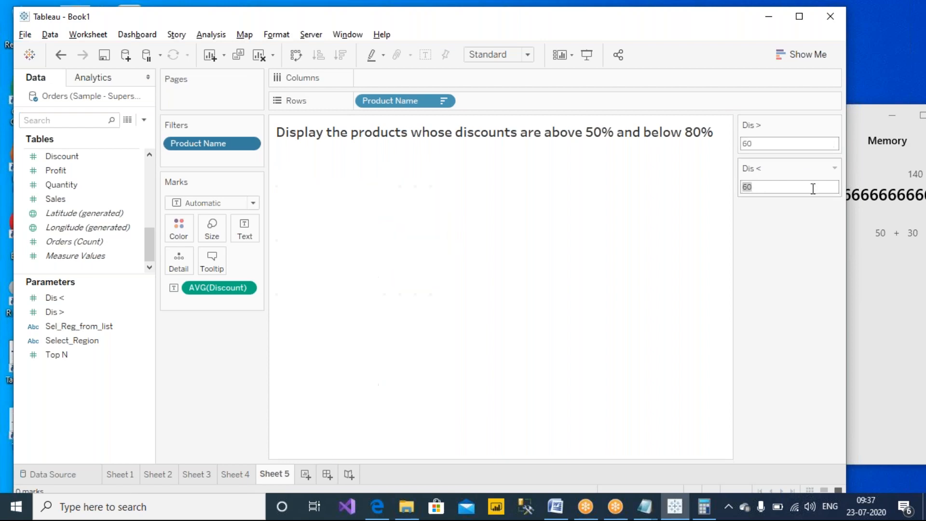
{"action": "type", "text": "70"}
{"action": "key", "text": "Return"}
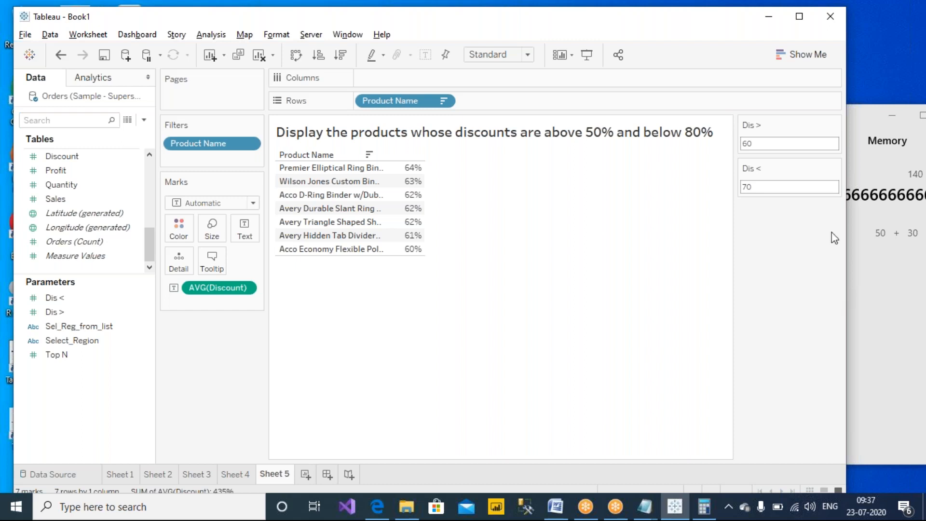
- Try reversed limits: Dis > at 70 and Dis < at 60
{"action": "left_click", "coordinate": [777, 146]}
{"action": "type", "text": "7"}
{"action": "key", "text": "Return"}
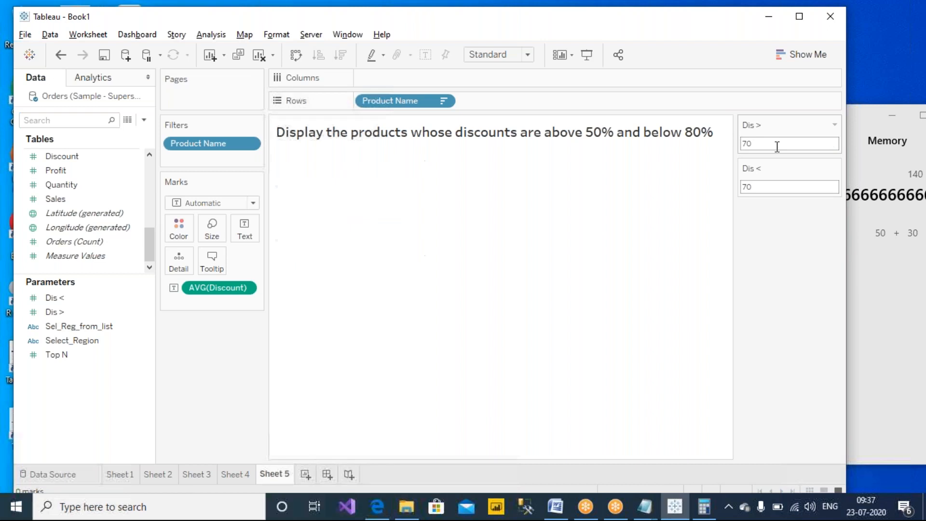
{"action": "left_click", "coordinate": [766, 187]}
{"action": "type", "text": "60"}
{"action": "key", "text": "Return"}
- Restore Dis > to 60 and Dis < to 70, listing seven products at 60–64%
{"action": "double_click", "coordinate": [758, 143]}
{"action": "type", "text": "60"}
{"action": "double_click", "coordinate": [780, 188]}
{"action": "type", "text": "7"}
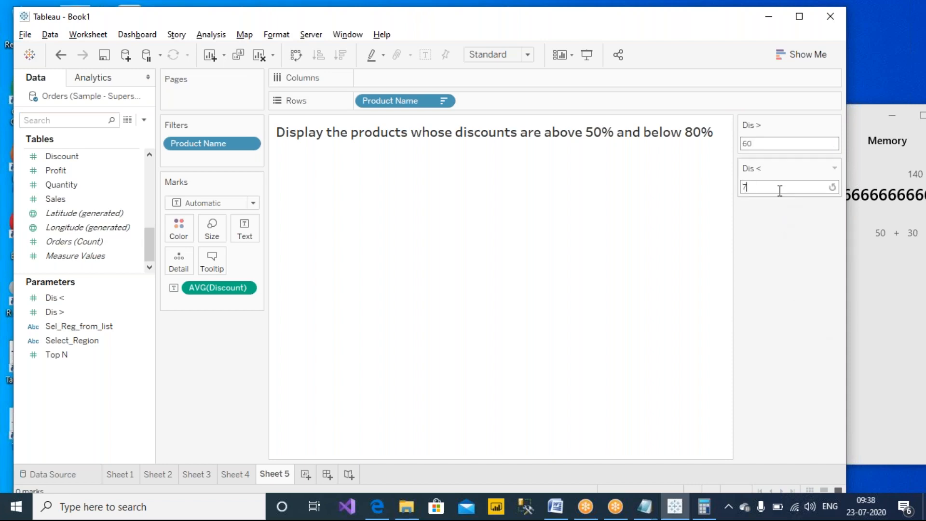
{"action": "type", "text": "0"}
{"action": "key", "text": "Return"}
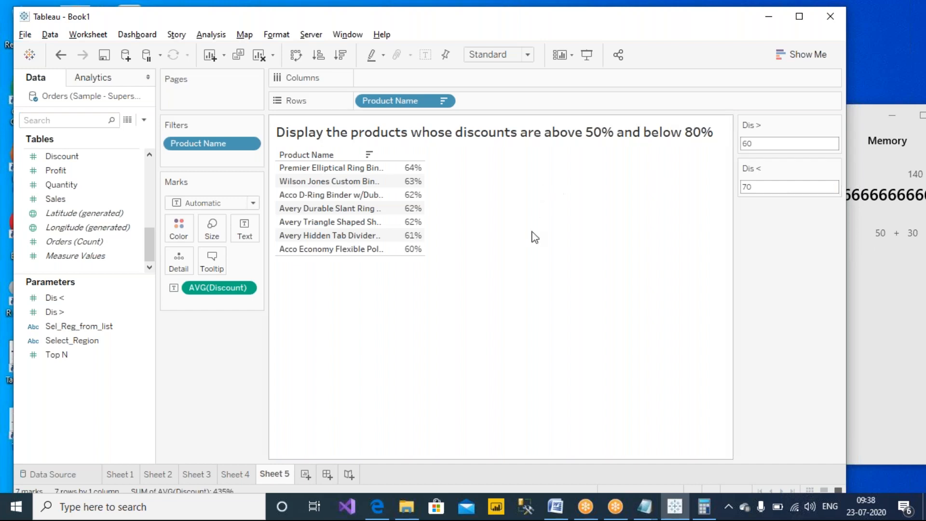
{"action": "left_click", "coordinate": [594, 29]}
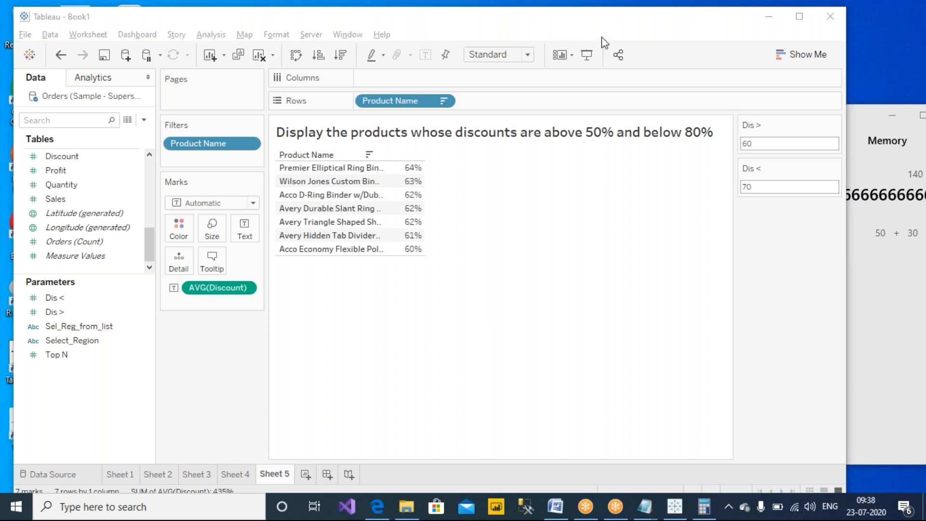
{"action": "left_click", "coordinate": [601, 38]}
{"action": "left_click_drag", "start_coordinate": [579, 155], "coordinate": [608, 151]}
{"action": "left_click_drag", "start_coordinate": [677, 157], "coordinate": [717, 151]}
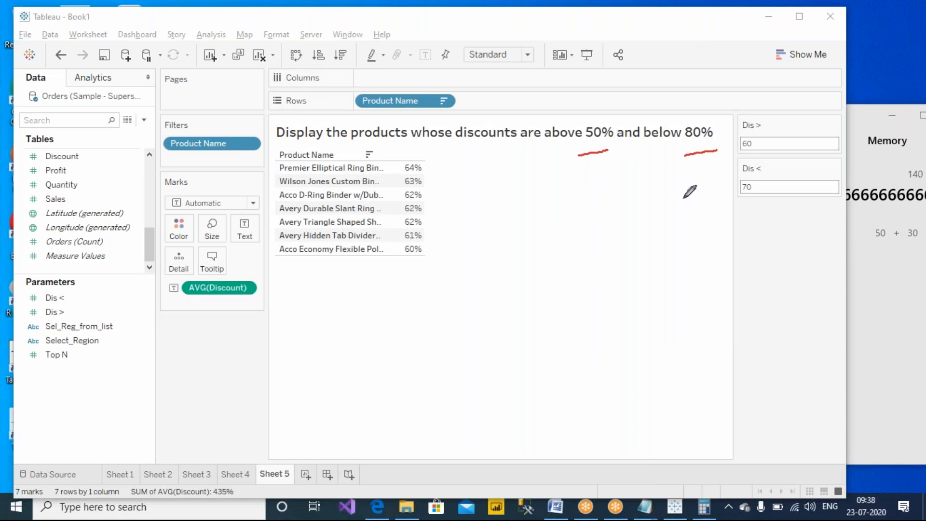
{"action": "mouse_move", "coordinate": [82, 290]}
{"action": "left_mouse_down"}
{"action": "mouse_move", "coordinate": [97, 304]}
{"action": "mouse_move", "coordinate": [88, 319]}
{"action": "left_mouse_up"}
{"action": "mouse_move", "coordinate": [533, 252]}
{"action": "left_mouse_down"}
{"action": "mouse_move", "coordinate": [533, 279]}
{"action": "mouse_move", "coordinate": [492, 265]}
{"action": "mouse_move", "coordinate": [567, 265]}
{"action": "mouse_move", "coordinate": [550, 237]}
{"action": "left_mouse_up"}
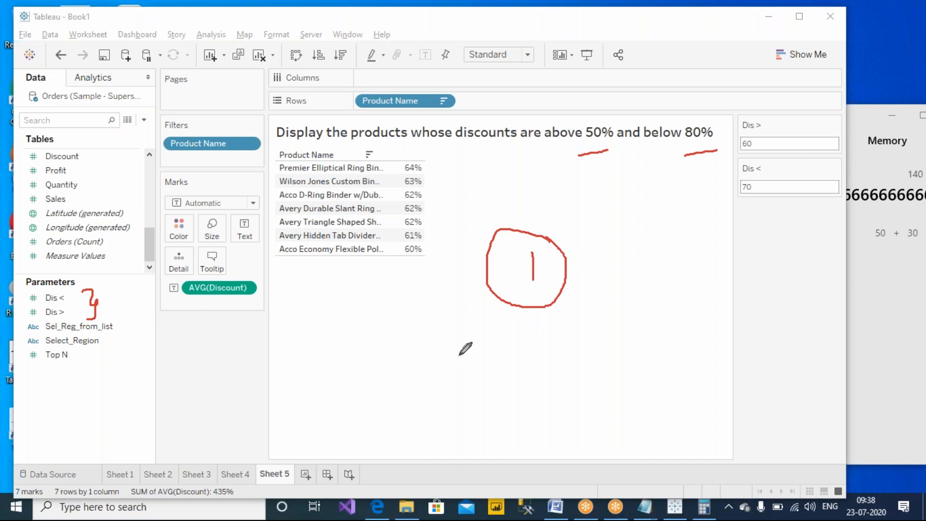
{"action": "mouse_move", "coordinate": [423, 158]}
{"action": "left_mouse_down"}
{"action": "mouse_move", "coordinate": [400, 160]}
{"action": "mouse_move", "coordinate": [402, 275]}
{"action": "mouse_move", "coordinate": [441, 191]}
{"action": "mouse_move", "coordinate": [417, 159]}
{"action": "left_mouse_up"}
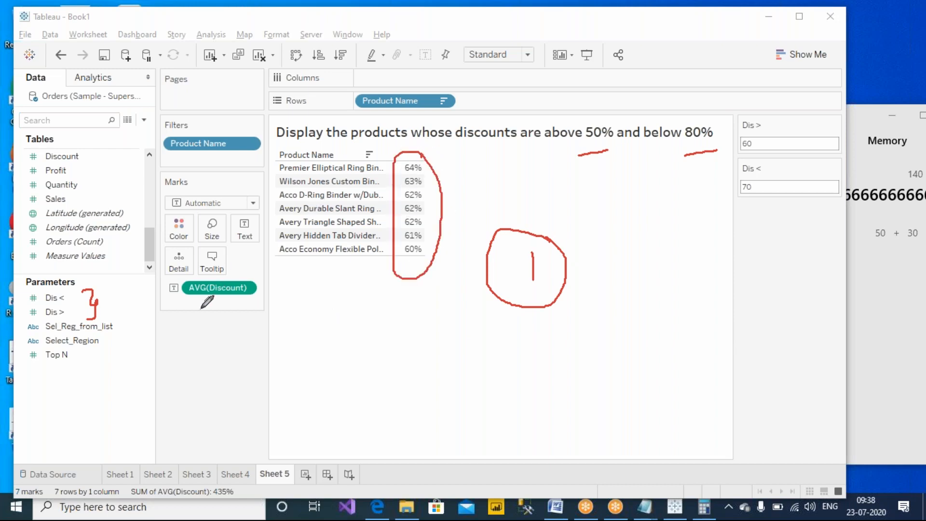
{"action": "mouse_move", "coordinate": [189, 303]}
{"action": "left_mouse_down"}
{"action": "mouse_move", "coordinate": [180, 271]}
{"action": "mouse_move", "coordinate": [172, 299]}
{"action": "mouse_move", "coordinate": [188, 304]}
{"action": "left_mouse_up"}
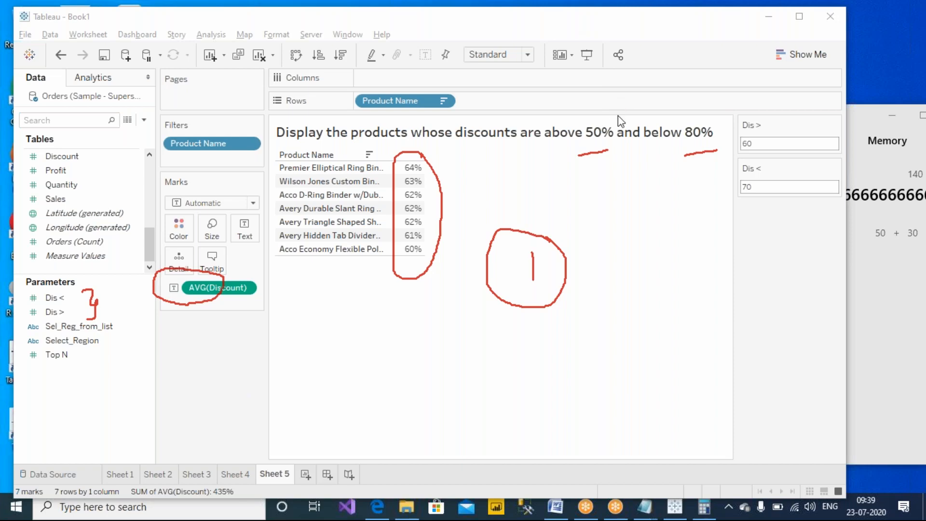
{"action": "key", "text": "Escape"}
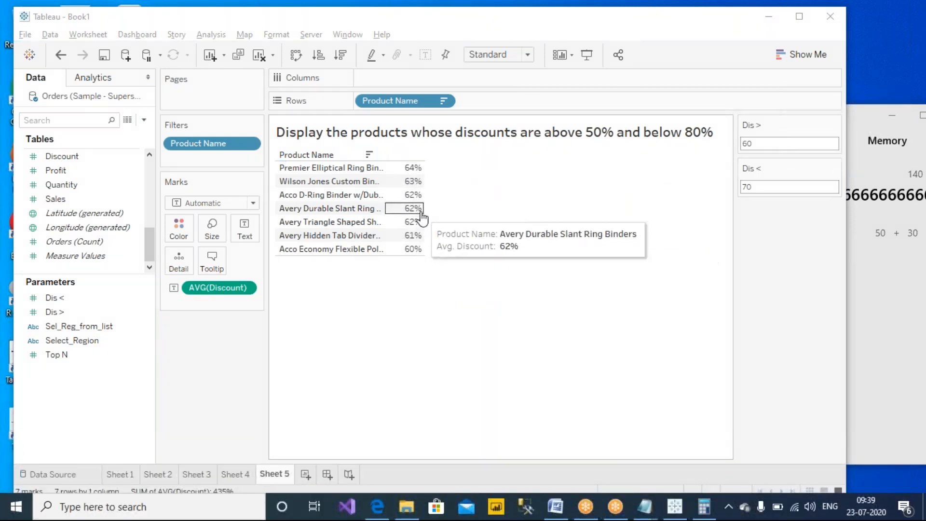
- Format the AVG(Discount) pane numbers as Percentage
{"action": "right_click", "coordinate": [236, 286]}
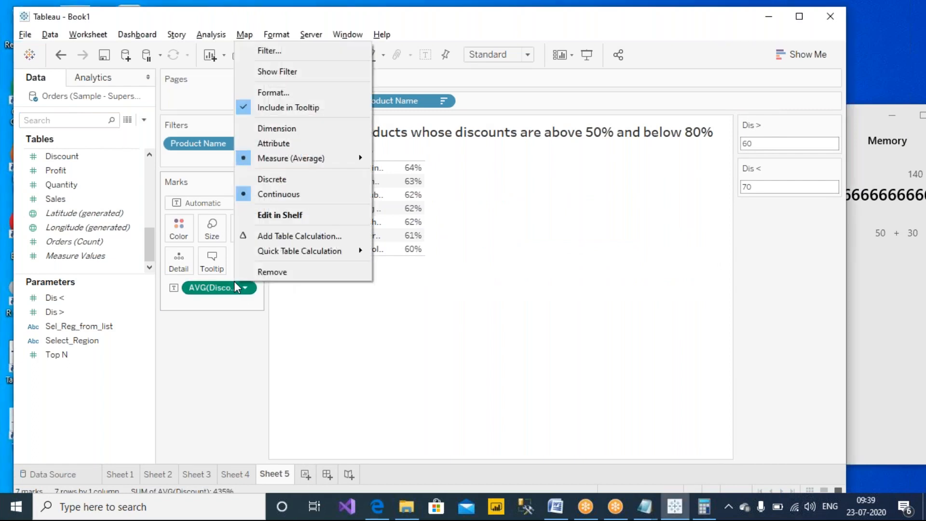
{"action": "left_click", "coordinate": [288, 93]}
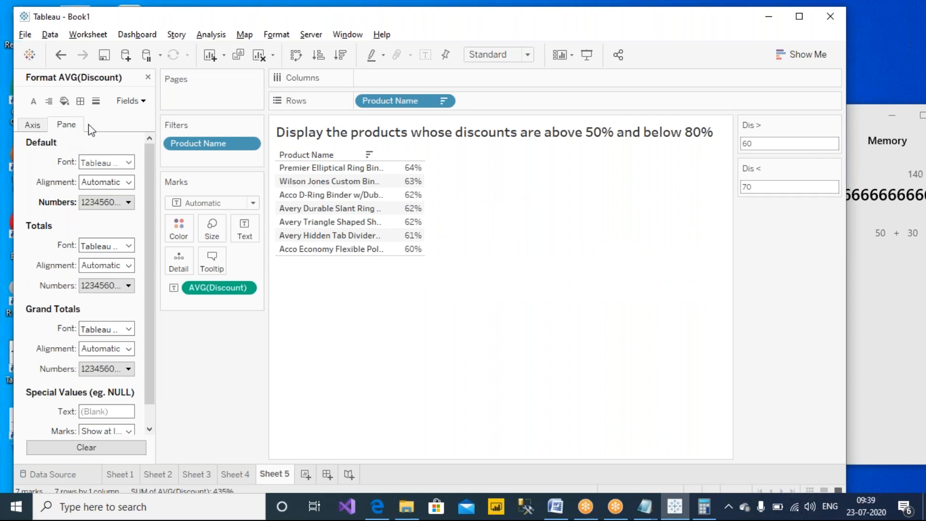
{"action": "left_click", "coordinate": [578, 8]}
{"action": "left_click", "coordinate": [586, 34]}
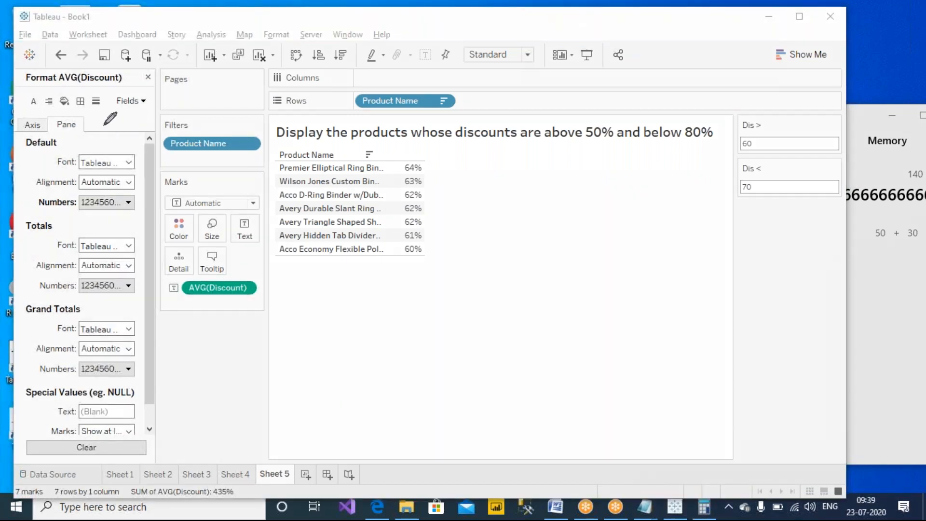
{"action": "mouse_move", "coordinate": [80, 102]}
{"action": "left_mouse_down"}
{"action": "mouse_move", "coordinate": [54, 104]}
{"action": "mouse_move", "coordinate": [46, 131]}
{"action": "mouse_move", "coordinate": [89, 129]}
{"action": "mouse_move", "coordinate": [90, 113]}
{"action": "left_mouse_up"}
{"action": "mouse_move", "coordinate": [42, 215]}
{"action": "left_mouse_down"}
{"action": "mouse_move", "coordinate": [144, 212]}
{"action": "mouse_move", "coordinate": [132, 192]}
{"action": "mouse_move", "coordinate": [38, 194]}
{"action": "mouse_move", "coordinate": [55, 216]}
{"action": "left_mouse_up"}
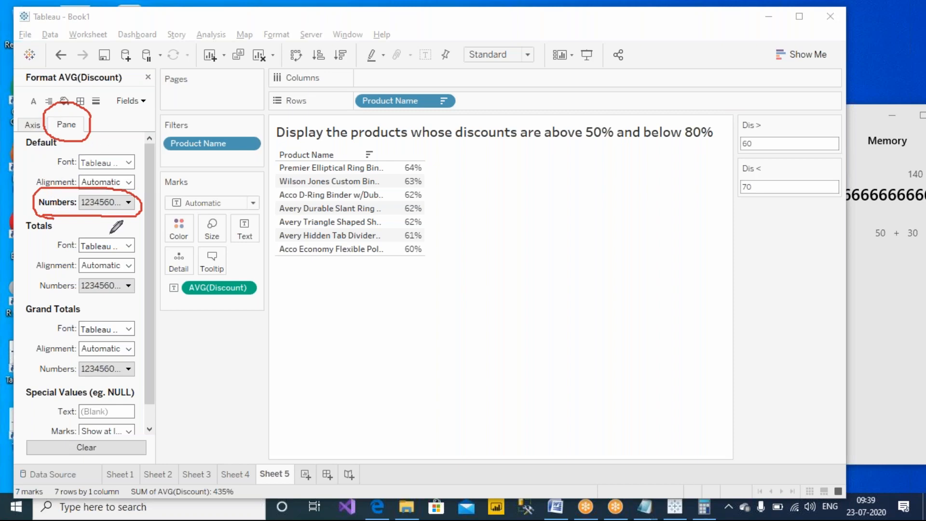
{"action": "left_click", "coordinate": [106, 202]}
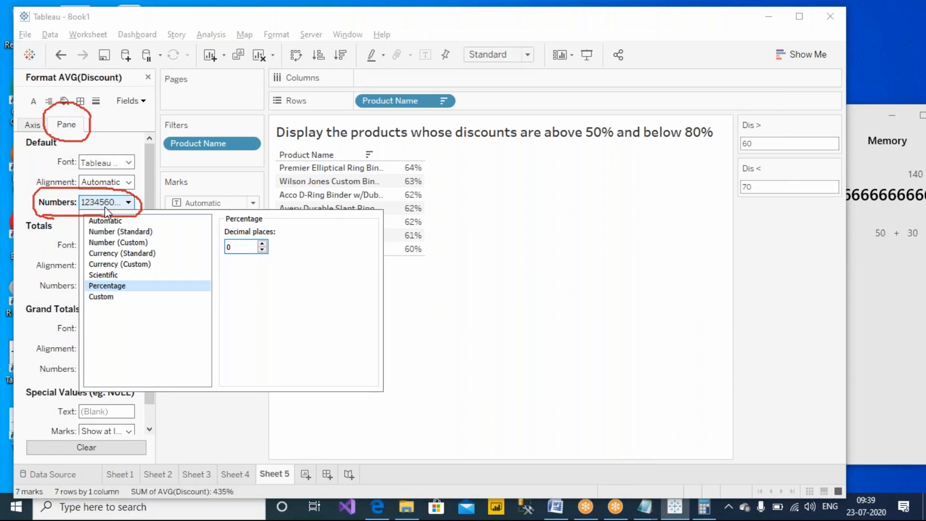
{"action": "left_click", "coordinate": [113, 222]}
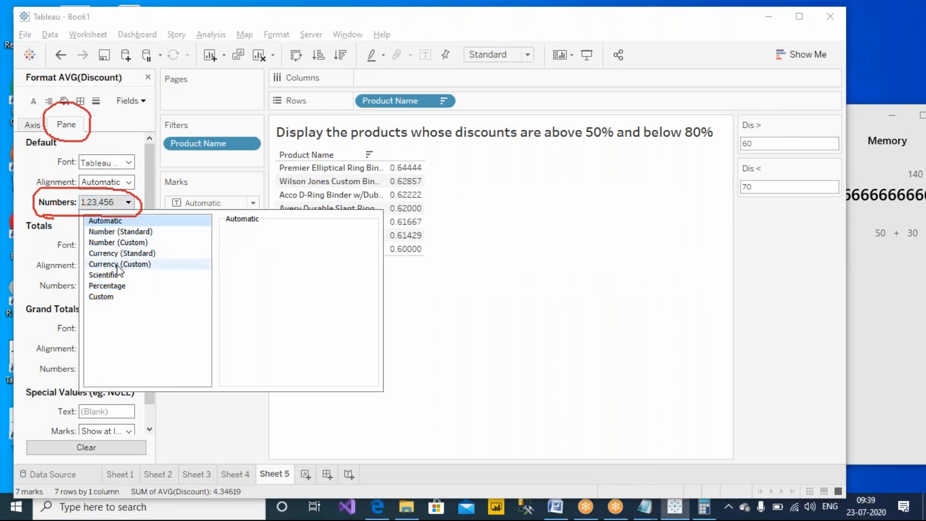
{"action": "left_click", "coordinate": [117, 287]}
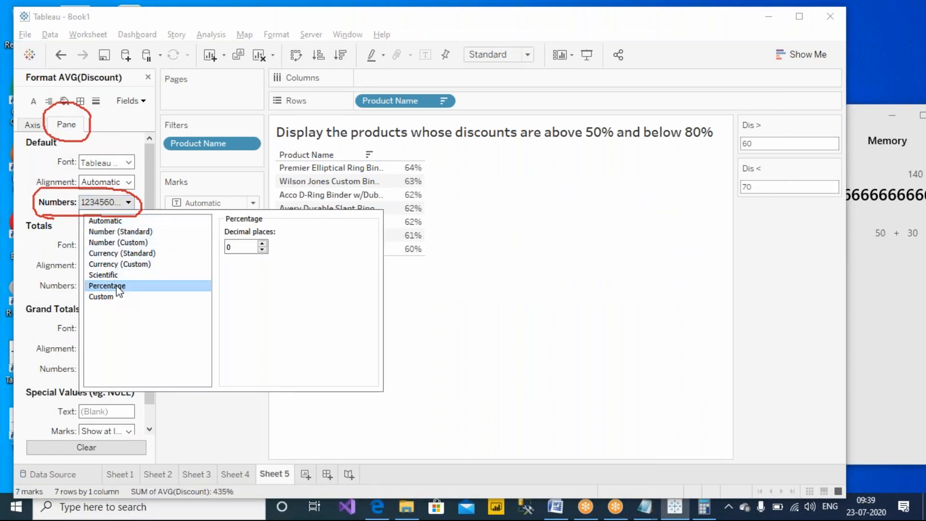
- Settle on 2 decimal places (e.g. 64.44%), close the Format pane, and add blank Sheet 6
{"action": "double_click", "coordinate": [262, 245]}
{"action": "left_click", "coordinate": [263, 250]}
{"action": "left_click", "coordinate": [262, 243]}
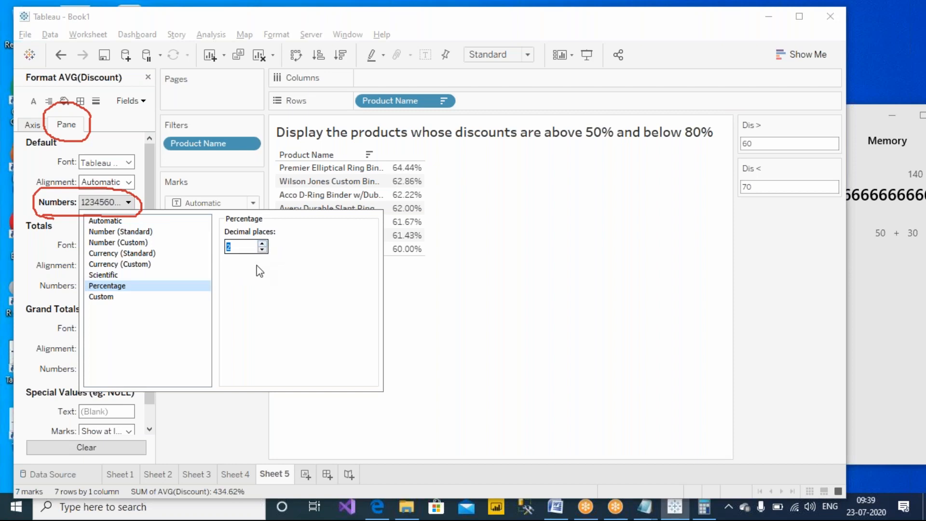
{"action": "mouse_move", "coordinate": [413, 180]}
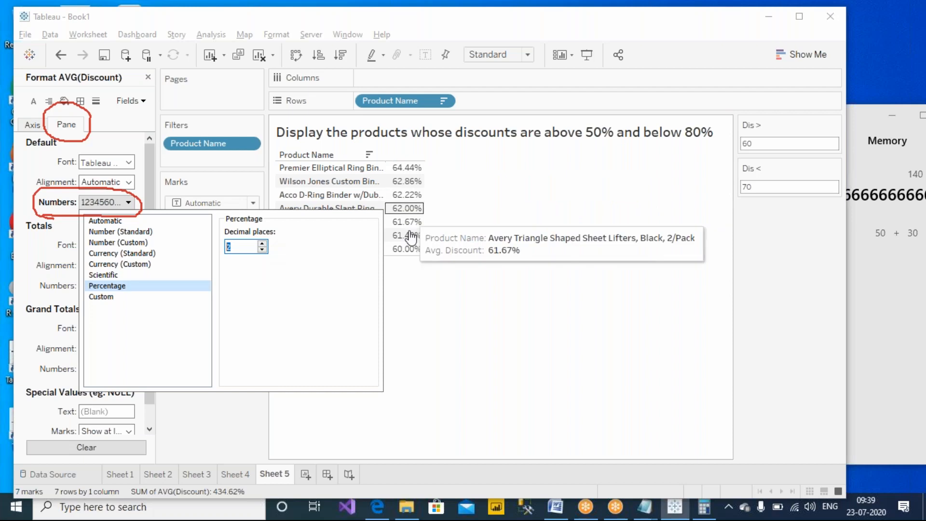
{"action": "left_click", "coordinate": [262, 249]}
{"action": "left_click", "coordinate": [261, 249]}
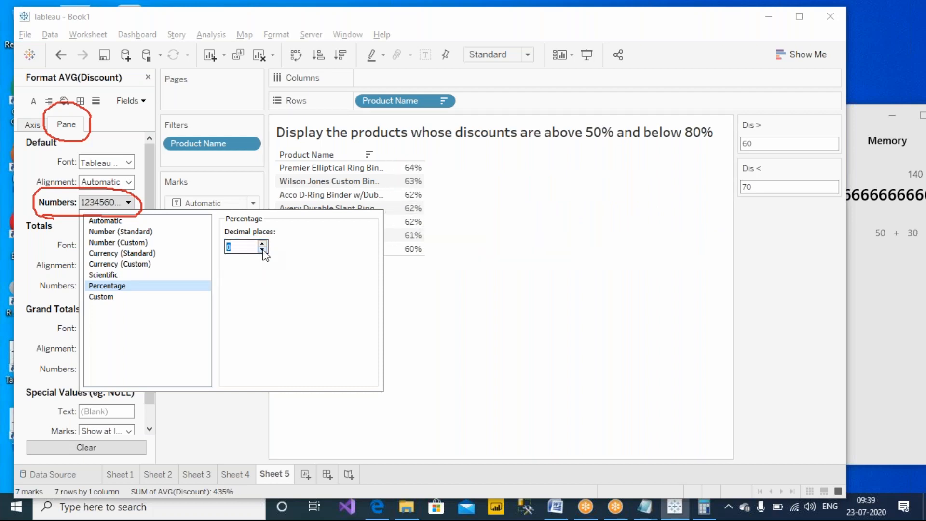
{"action": "left_click", "coordinate": [262, 244]}
{"action": "left_click", "coordinate": [262, 243]}
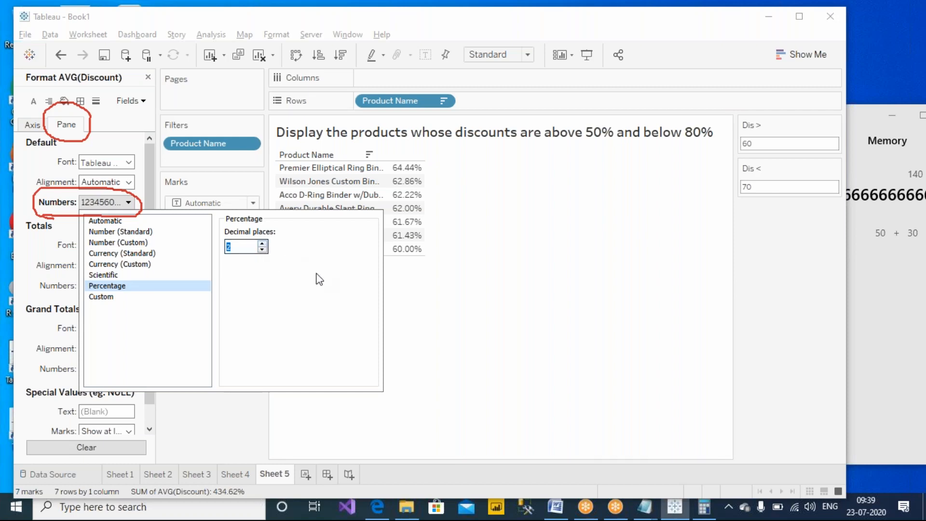
{"action": "left_click", "coordinate": [477, 318]}
{"action": "left_click", "coordinate": [148, 77]}
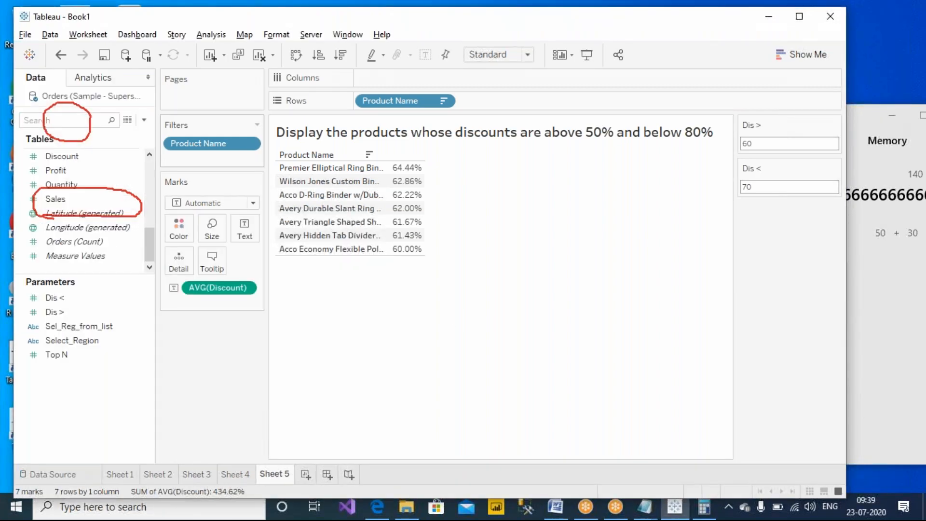
{"action": "left_click", "coordinate": [610, 84]}
{"action": "left_click", "coordinate": [614, 97]}
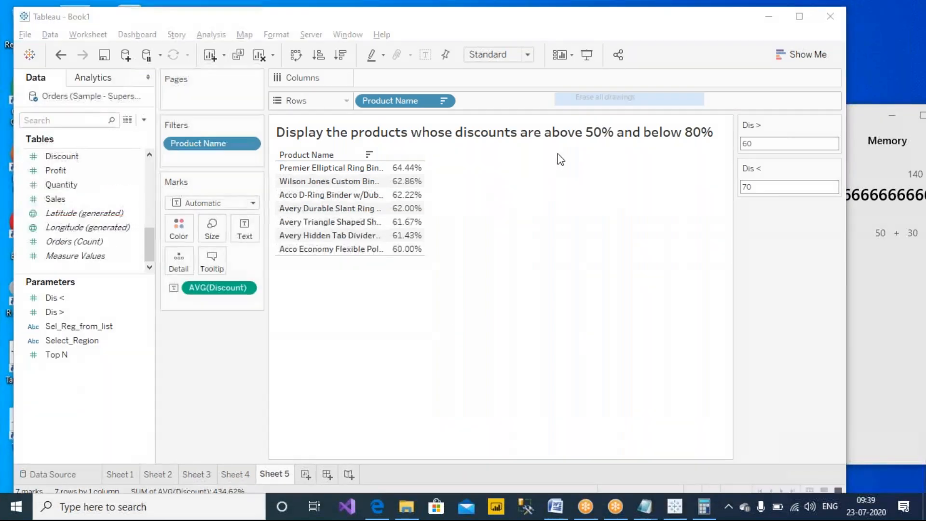
{"action": "left_click", "coordinate": [529, 272]}
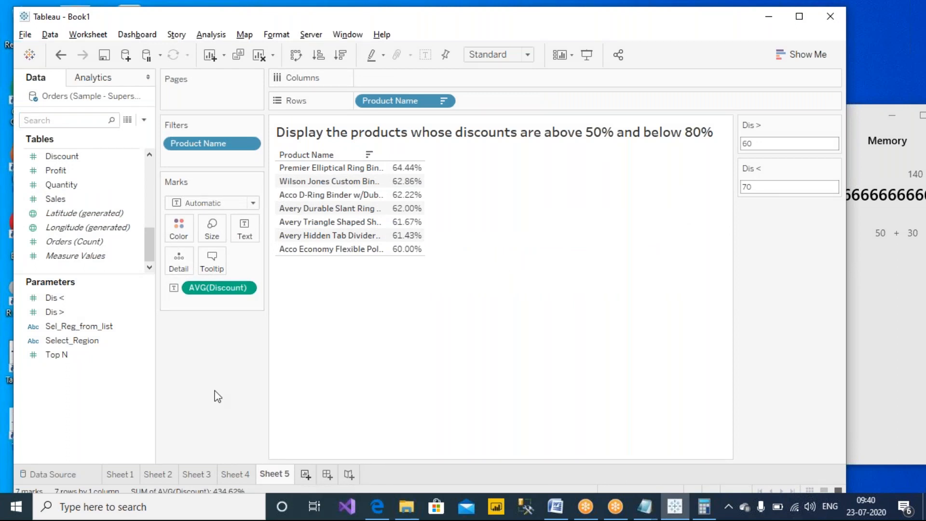
{"action": "key", "text": "ctrl+m"}
{"action": "scroll", "coordinate": [73, 187], "scroll_direction": "up", "scroll_amount": 4}
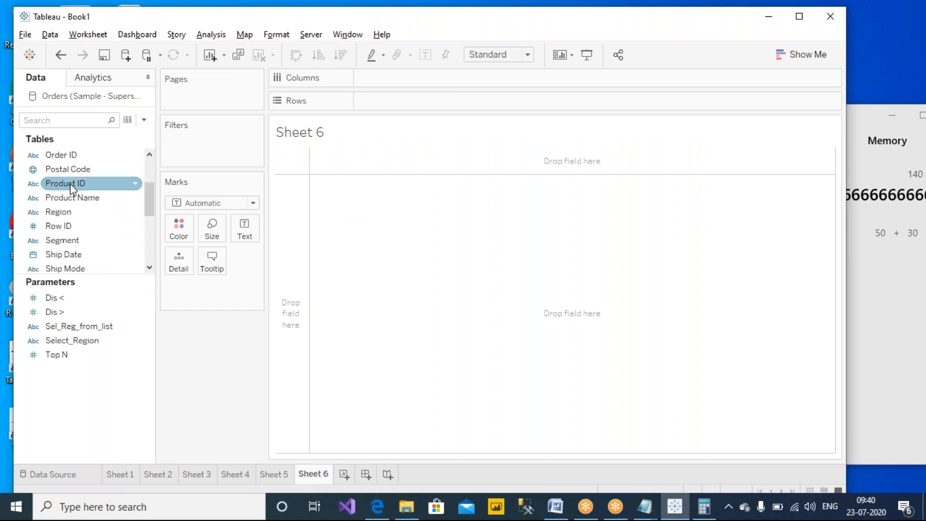
{"action": "left_click_drag", "start_coordinate": [72, 197], "coordinate": [393, 102]}
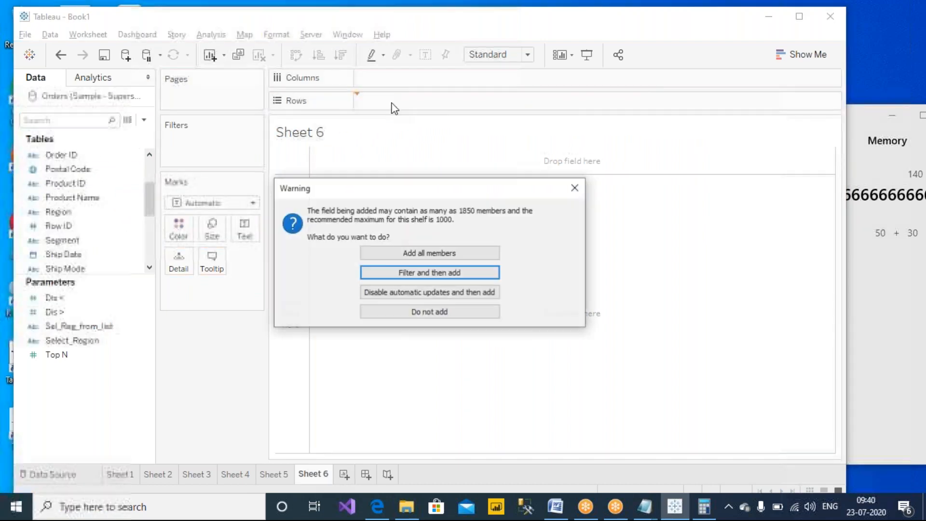
{"action": "left_click", "coordinate": [471, 256]}
{"action": "scroll", "coordinate": [67, 232], "scroll_direction": "down", "scroll_amount": 4}
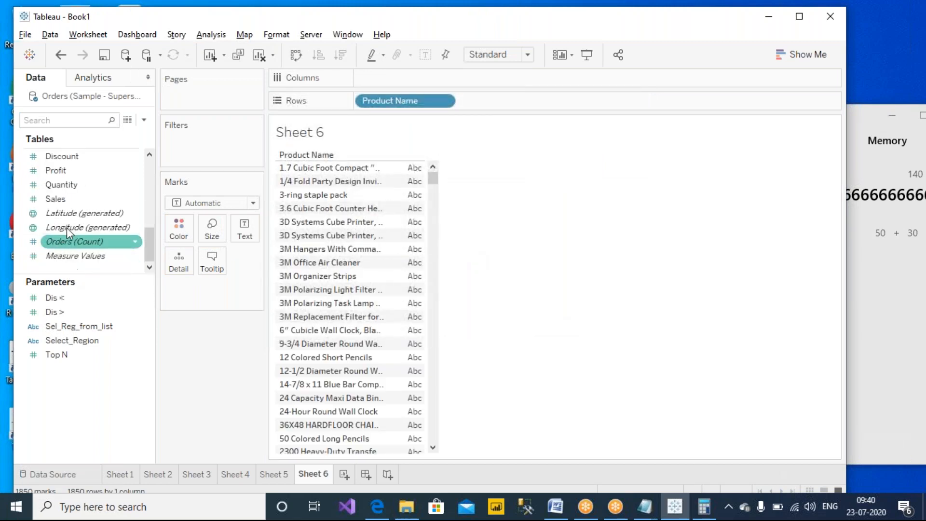
{"action": "left_click_drag", "start_coordinate": [61, 156], "coordinate": [400, 256]}
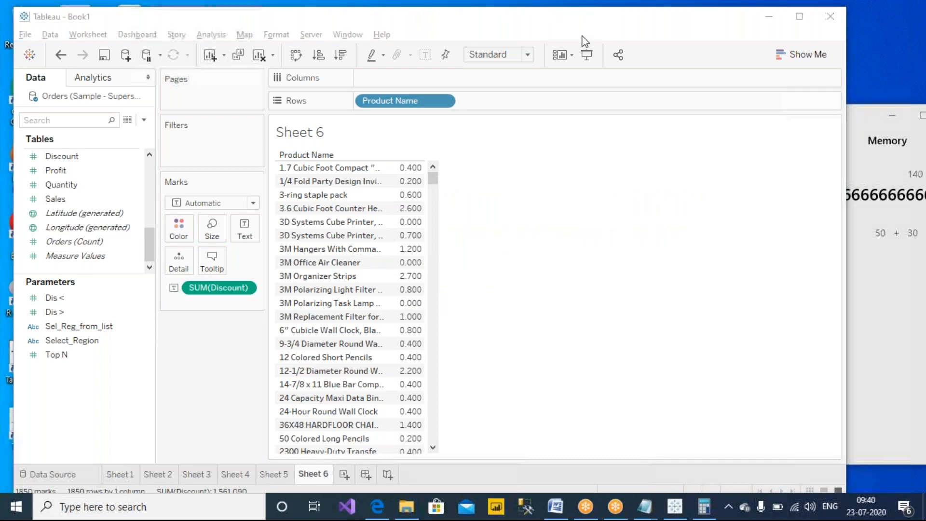
{"action": "mouse_move", "coordinate": [233, 269]}
{"action": "left_mouse_down"}
{"action": "mouse_move", "coordinate": [157, 277]}
{"action": "mouse_move", "coordinate": [261, 294]}
{"action": "mouse_move", "coordinate": [264, 266]}
{"action": "left_mouse_up"}
{"action": "mouse_move", "coordinate": [407, 55]}
{"action": "left_mouse_down"}
{"action": "mouse_move", "coordinate": [346, 76]}
{"action": "mouse_move", "coordinate": [419, 57]}
{"action": "left_mouse_up"}
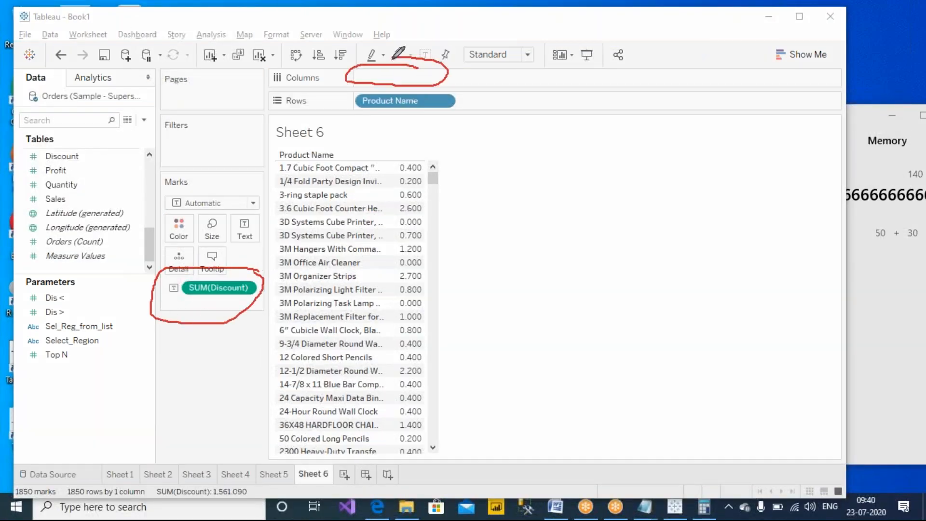
{"action": "mouse_move", "coordinate": [513, 93]}
{"action": "left_mouse_down"}
{"action": "mouse_move", "coordinate": [572, 109]}
{"action": "mouse_move", "coordinate": [512, 92]}
{"action": "left_mouse_up"}
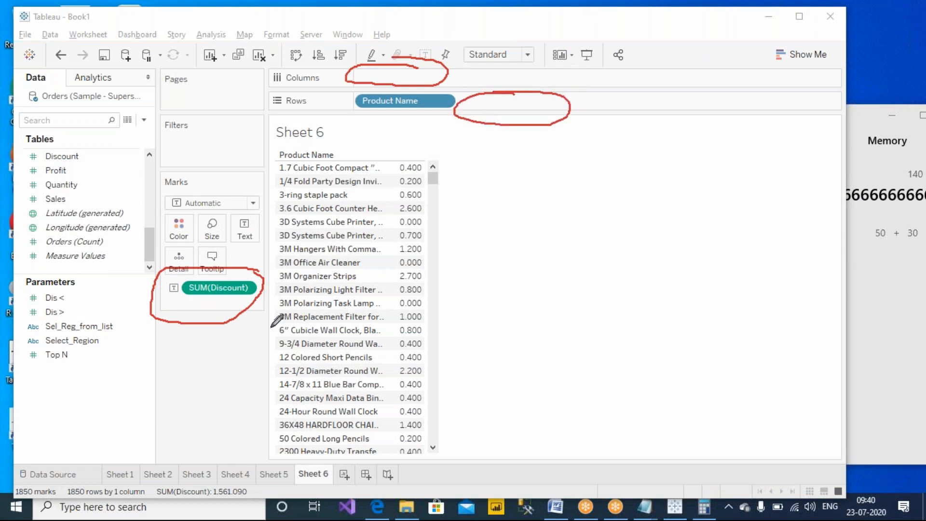
{"action": "mouse_move", "coordinate": [245, 270]}
{"action": "left_mouse_down"}
{"action": "mouse_move", "coordinate": [263, 211]}
{"action": "mouse_move", "coordinate": [388, 200]}
{"action": "mouse_move", "coordinate": [391, 223]}
{"action": "left_mouse_up"}
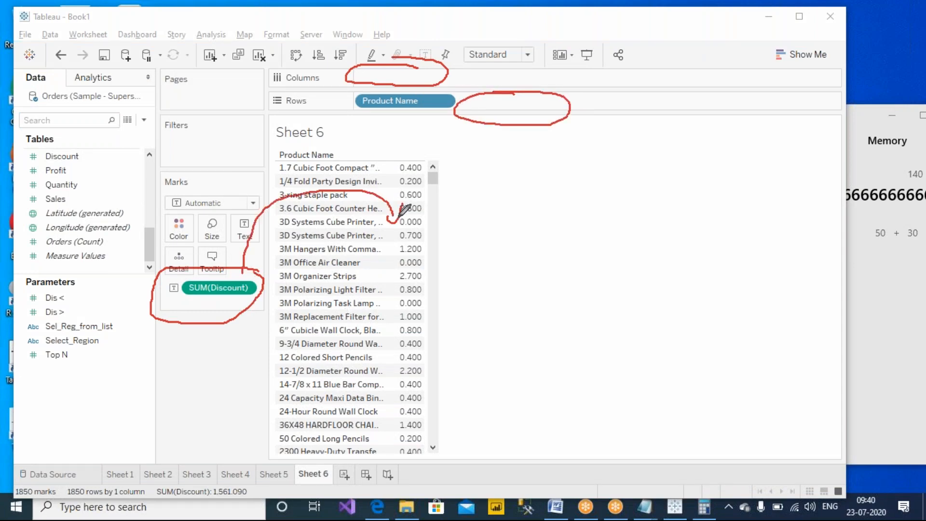
{"action": "mouse_move", "coordinate": [250, 313]}
{"action": "left_mouse_down"}
{"action": "mouse_move", "coordinate": [287, 370]}
{"action": "mouse_move", "coordinate": [308, 460]}
{"action": "mouse_move", "coordinate": [321, 437]}
{"action": "left_mouse_up"}
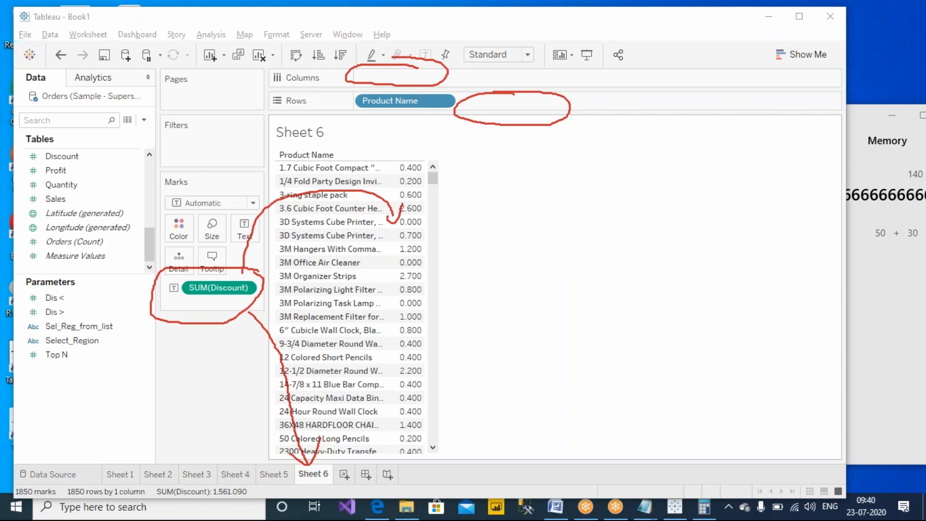
{"action": "left_click", "coordinate": [624, 102]}
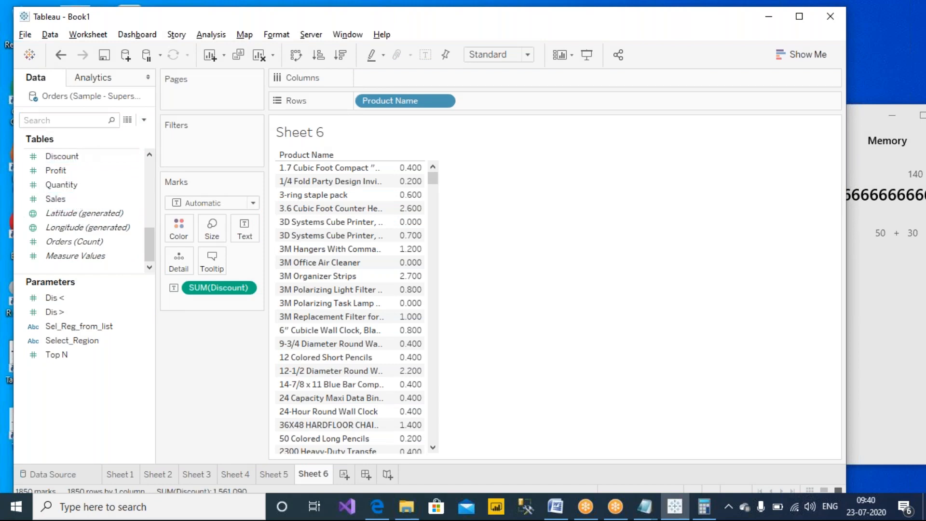
{"action": "left_click", "coordinate": [257, 59]}
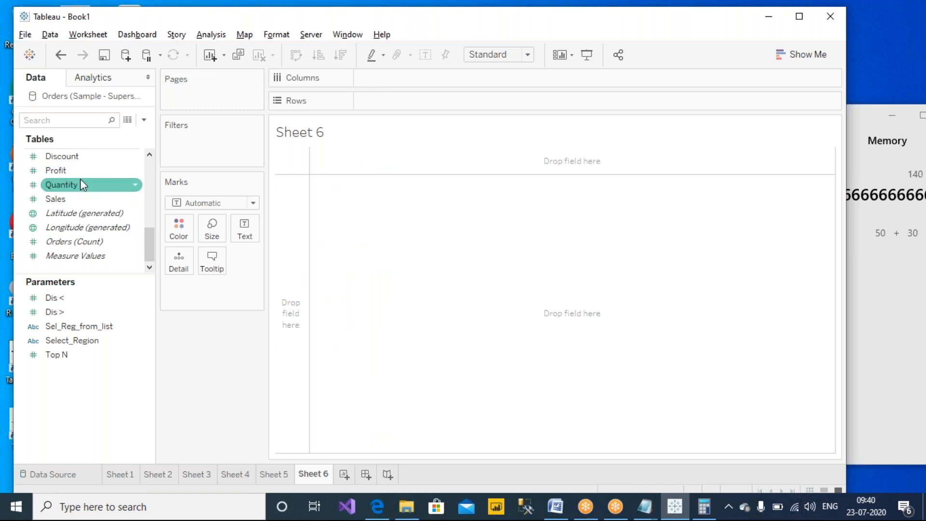
- Give the Discount field a default number format of Percentage with 2 decimal places
{"action": "right_click", "coordinate": [96, 157]}
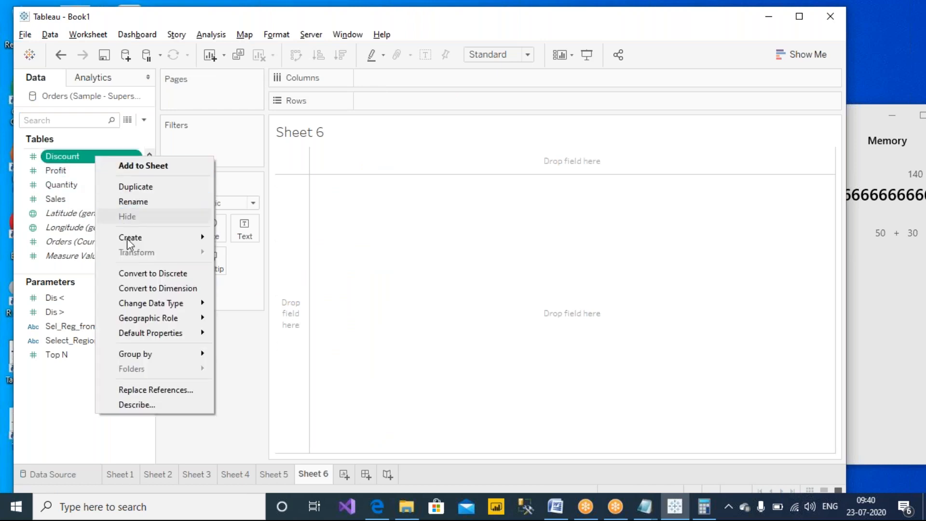
{"action": "mouse_move", "coordinate": [140, 339]}
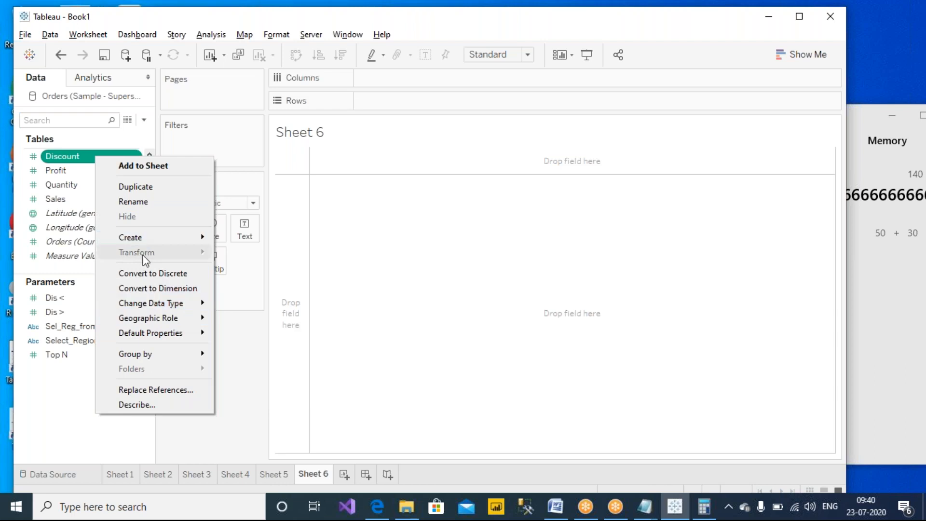
{"action": "mouse_move", "coordinate": [149, 305]}
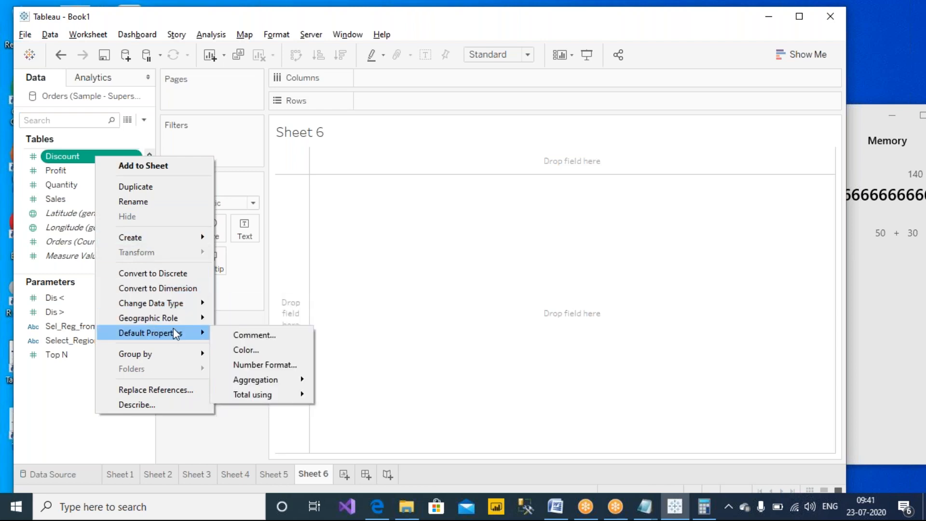
{"action": "left_click", "coordinate": [266, 365]}
{"action": "left_click", "coordinate": [338, 235]}
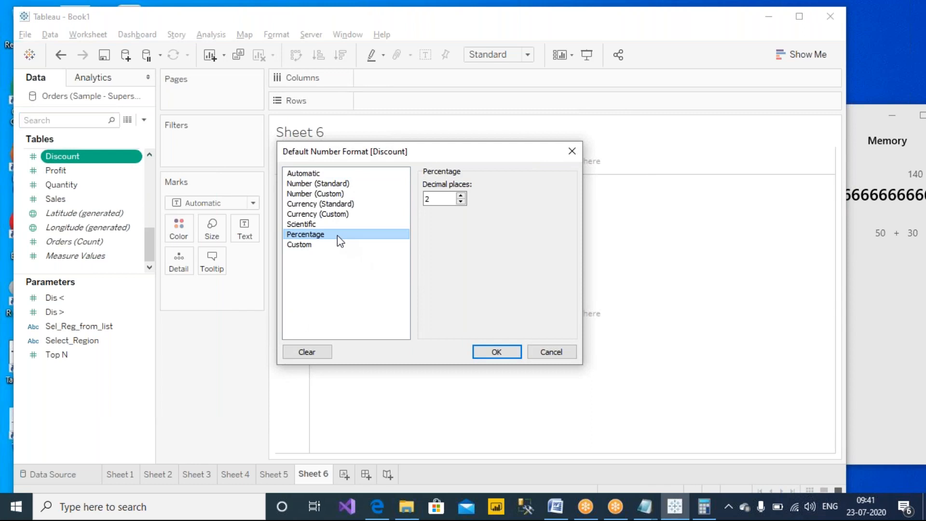
{"action": "left_click", "coordinate": [439, 197]}
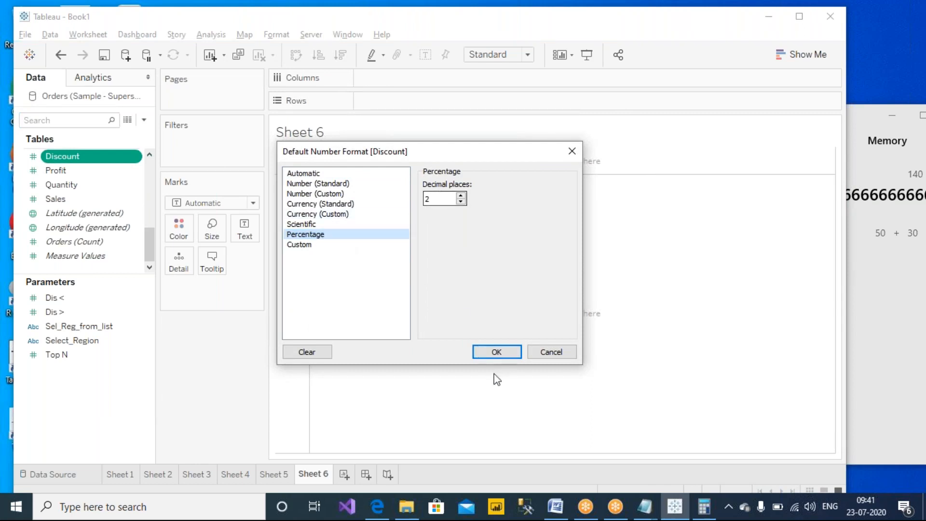
{"action": "left_click", "coordinate": [496, 352]}
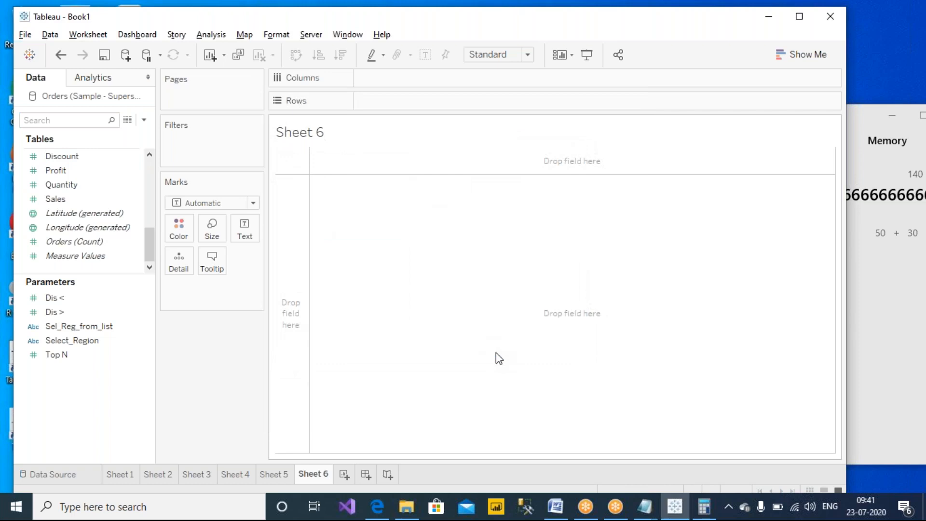
- Put all Product Name members on Rows and add Discount as SUM(Discount) percentages
{"action": "scroll", "coordinate": [75, 255], "scroll_direction": "up", "scroll_amount": 1}
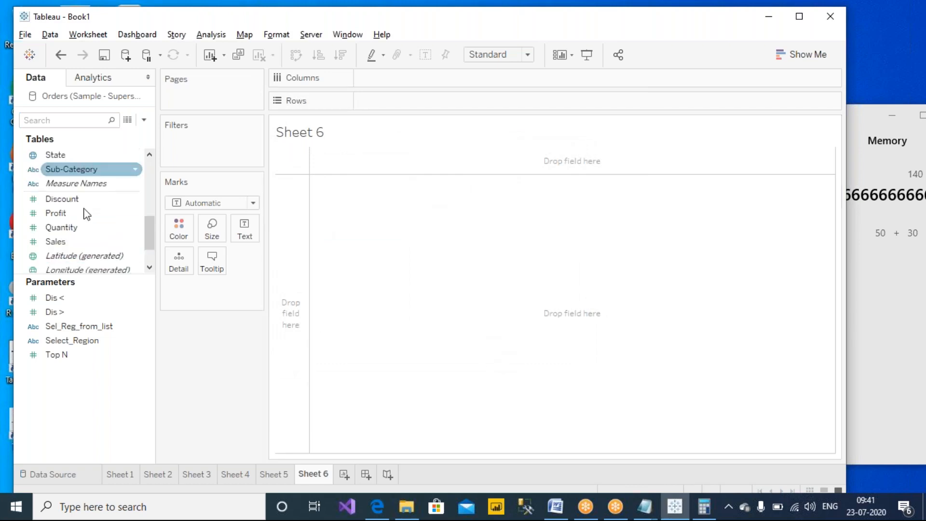
{"action": "left_click", "coordinate": [74, 155]}
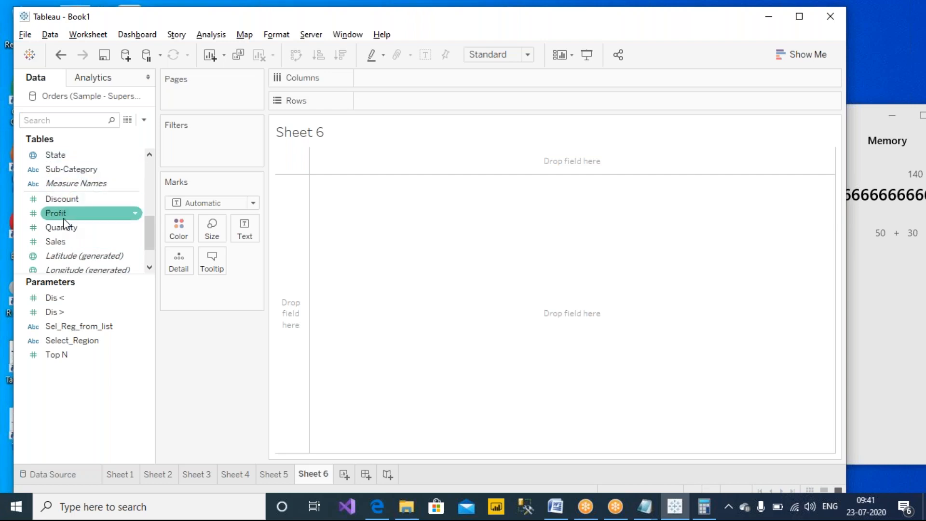
{"action": "scroll", "coordinate": [64, 214], "scroll_direction": "up", "scroll_amount": 1}
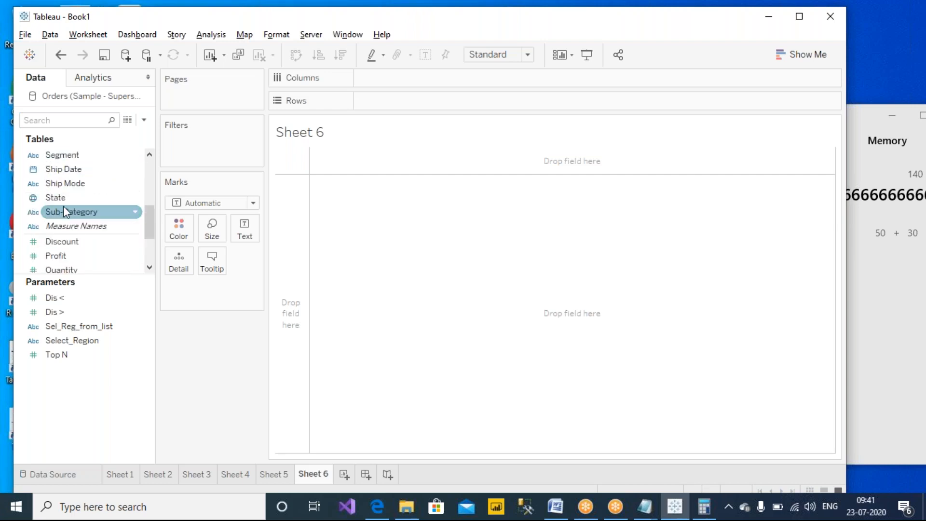
{"action": "scroll", "coordinate": [63, 211], "scroll_direction": "up", "scroll_amount": 2}
{"action": "left_click_drag", "start_coordinate": [76, 197], "coordinate": [359, 101]}
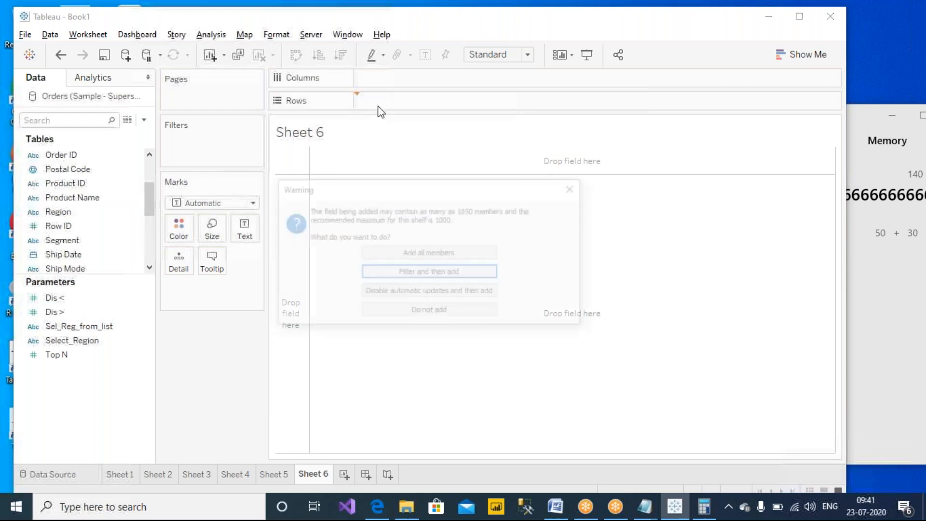
{"action": "left_click", "coordinate": [410, 259]}
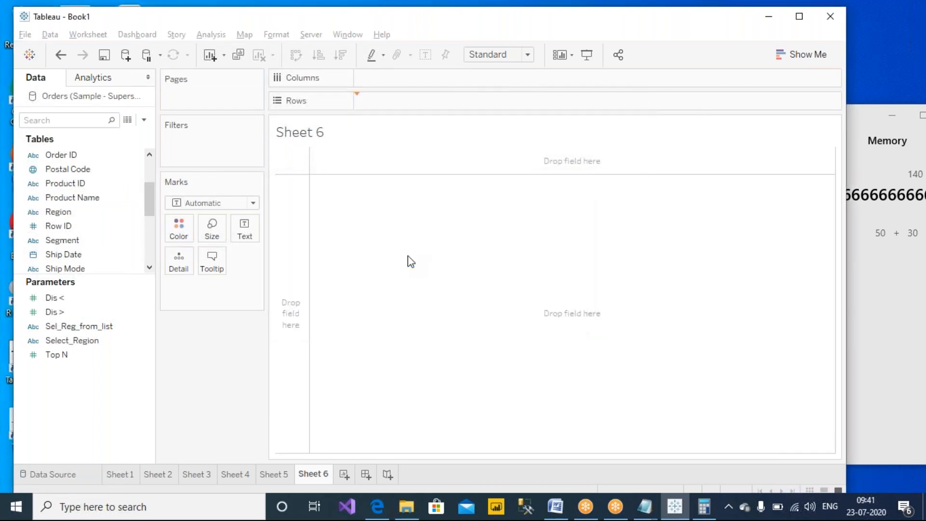
{"action": "scroll", "coordinate": [73, 202], "scroll_direction": "down", "scroll_amount": 5}
{"action": "left_click_drag", "start_coordinate": [62, 156], "coordinate": [400, 207]}
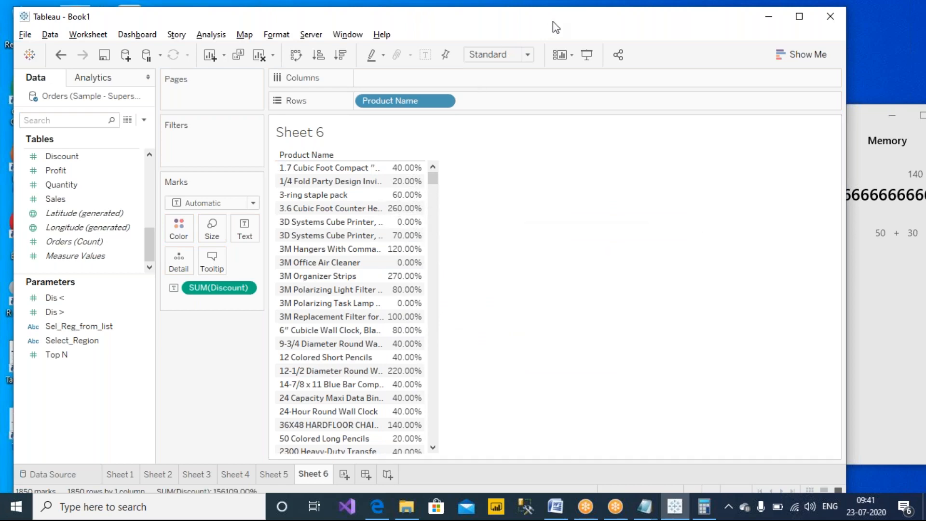
- Circle SUM(Discount) with an on-screen arrow, then bring the Calculator to the front
{"action": "left_click", "coordinate": [583, 7]}
{"action": "mouse_move", "coordinate": [237, 277]}
{"action": "left_mouse_down"}
{"action": "mouse_move", "coordinate": [157, 307]}
{"action": "mouse_move", "coordinate": [266, 291]}
{"action": "mouse_move", "coordinate": [231, 275]}
{"action": "left_mouse_up"}
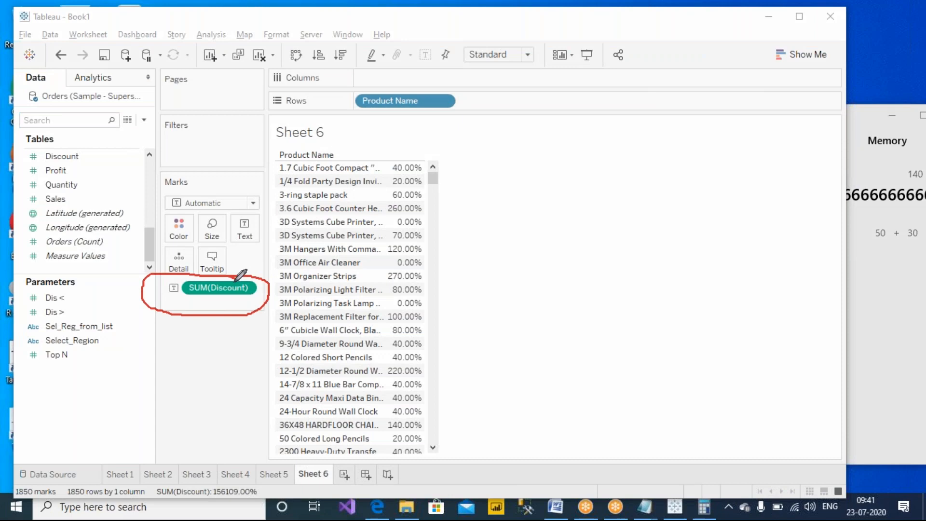
{"action": "left_click_drag", "start_coordinate": [203, 345], "coordinate": [198, 367]}
{"action": "mouse_move", "coordinate": [205, 327]}
{"action": "left_mouse_down"}
{"action": "mouse_move", "coordinate": [207, 294]}
{"action": "mouse_move", "coordinate": [220, 311]}
{"action": "left_mouse_up"}
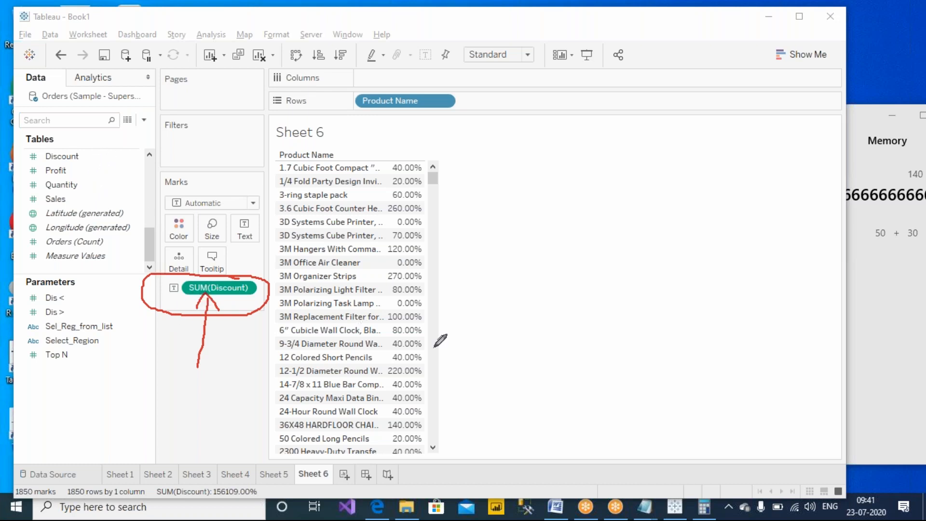
{"action": "left_click", "coordinate": [881, 325]}
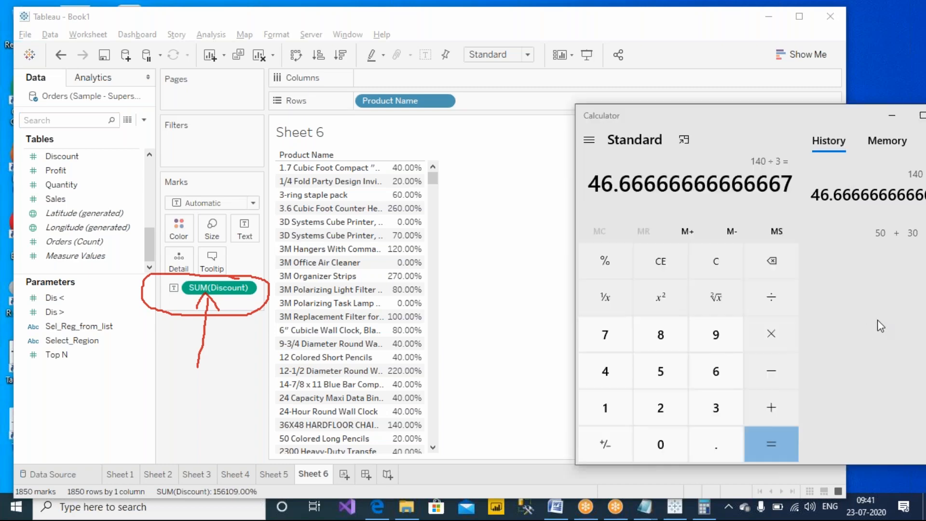
- In Notes.txt, add the line 'Q) CAN YOU CHANGE THE DEFAULT AGGREGATION OF TABLEAU?' at the end
{"action": "mouse_move", "coordinate": [645, 507]}
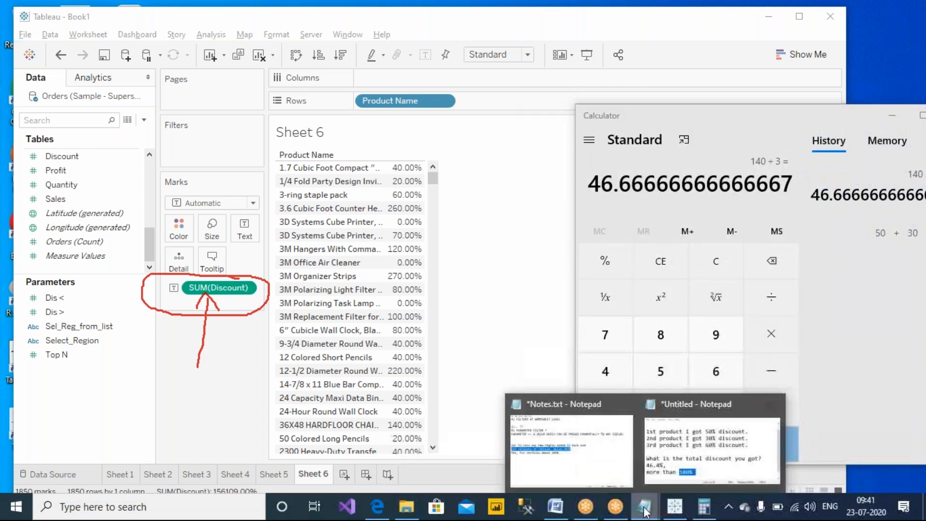
{"action": "left_click", "coordinate": [586, 465]}
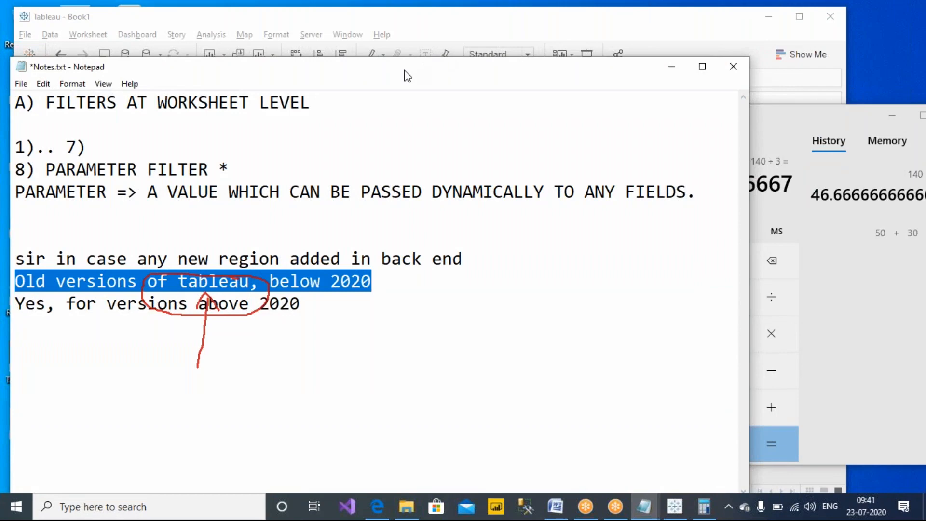
{"action": "left_click_drag", "start_coordinate": [413, 75], "coordinate": [497, 55]}
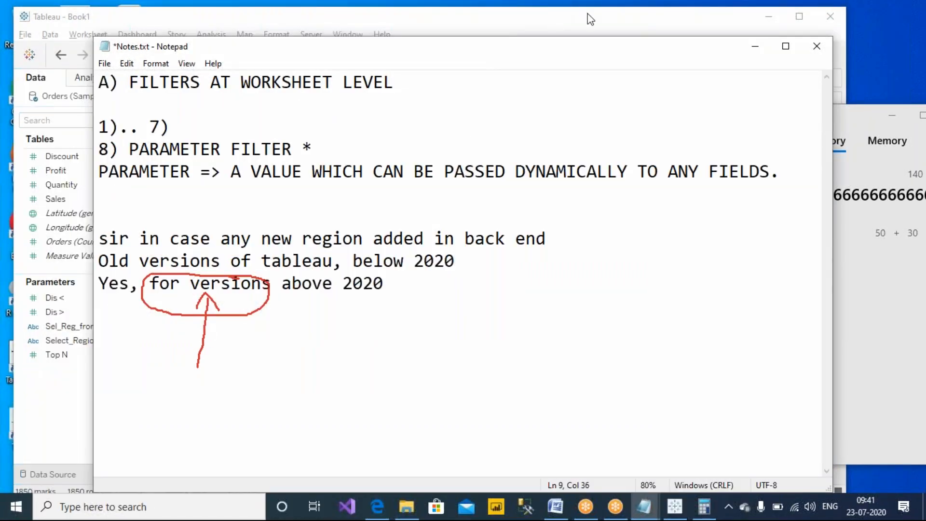
{"action": "left_click", "coordinate": [537, 314]}
{"action": "key", "text": "Return"}
{"action": "key", "text": "Return"}
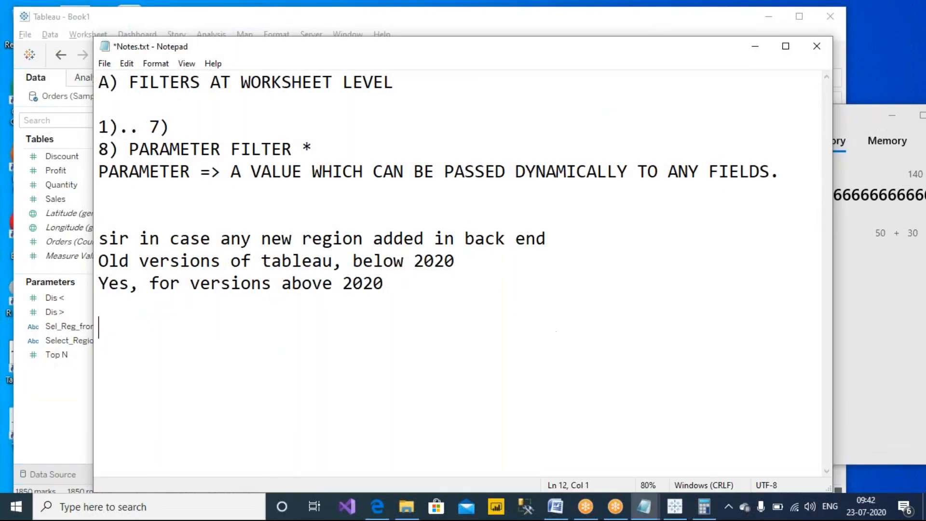
{"action": "type", "text": "Q) CAN YOU CHANGE THE"}
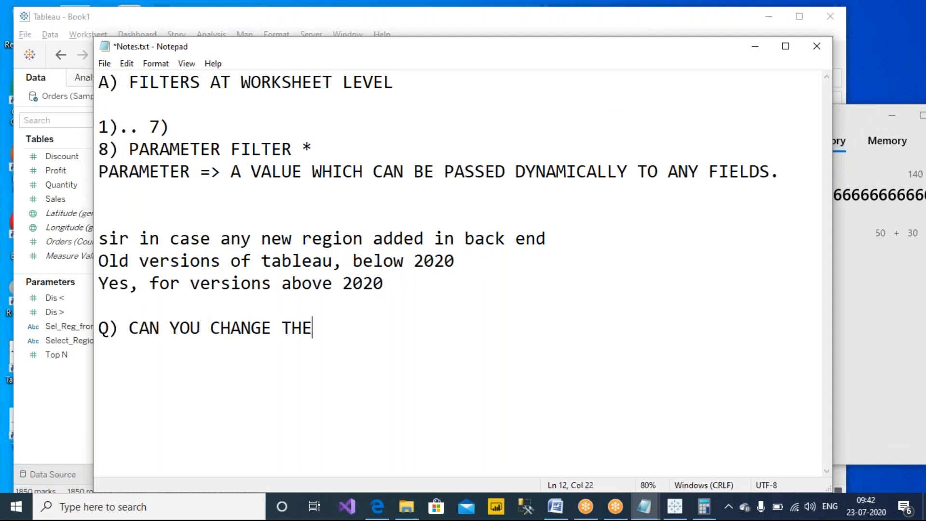
{"action": "type", "text": " DEFAULT AGGRE"}
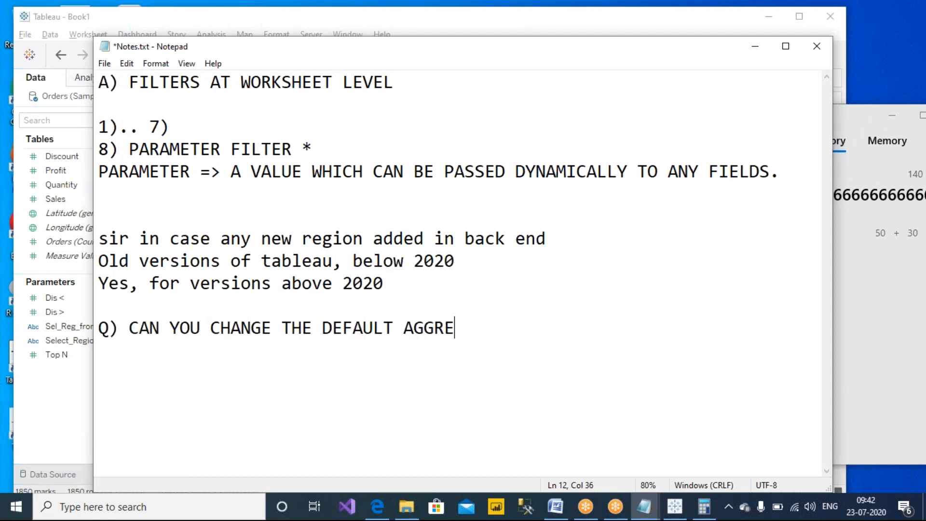
{"action": "type", "text": "GATION OF TABLEAU?"}
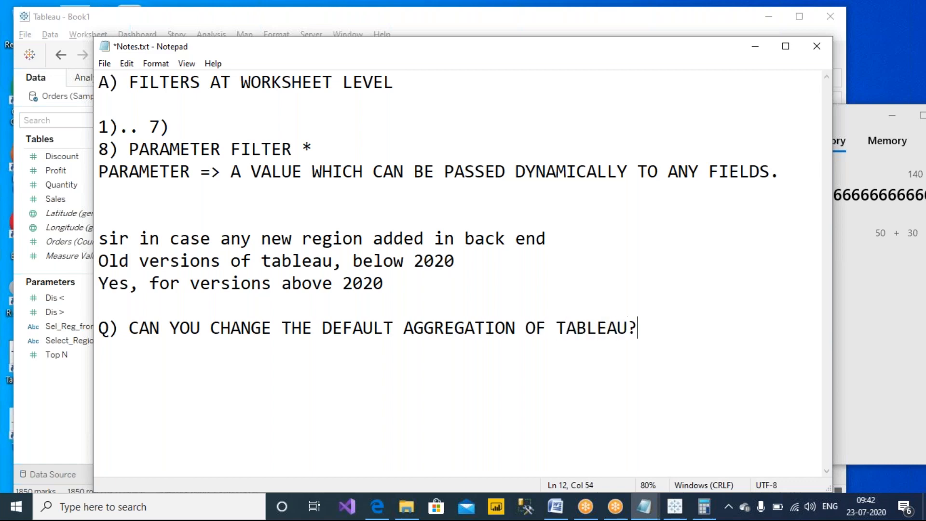
- Answer it with 'A) DEFAULT IS SUM.' and 'YES, WE CAN CHANGE.', then save Notes.txt
{"action": "key", "text": "Return"}
{"action": "type", "text": "A) DEFAULT IS SUM."}
{"action": "key", "text": "Return"}
{"action": "type", "text": "YES,"}
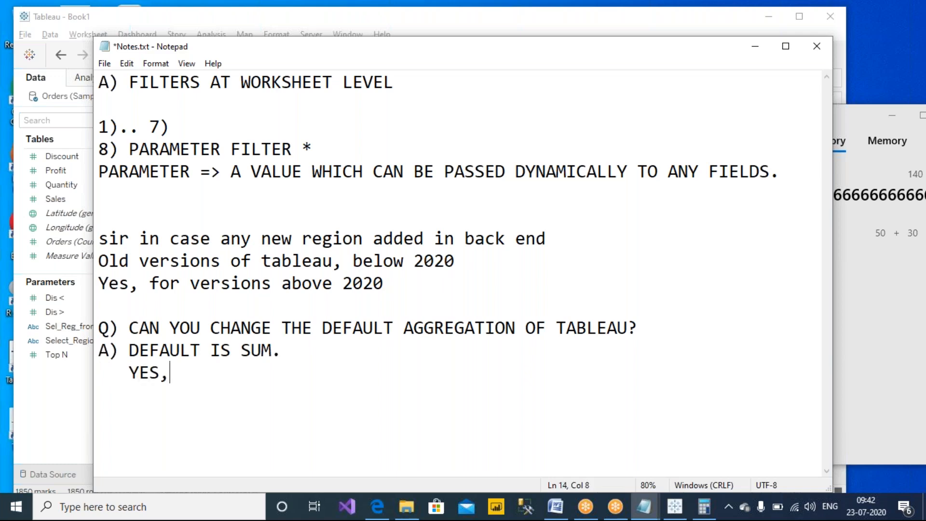
{"action": "type", "text": " WE CAN CHANGE."}
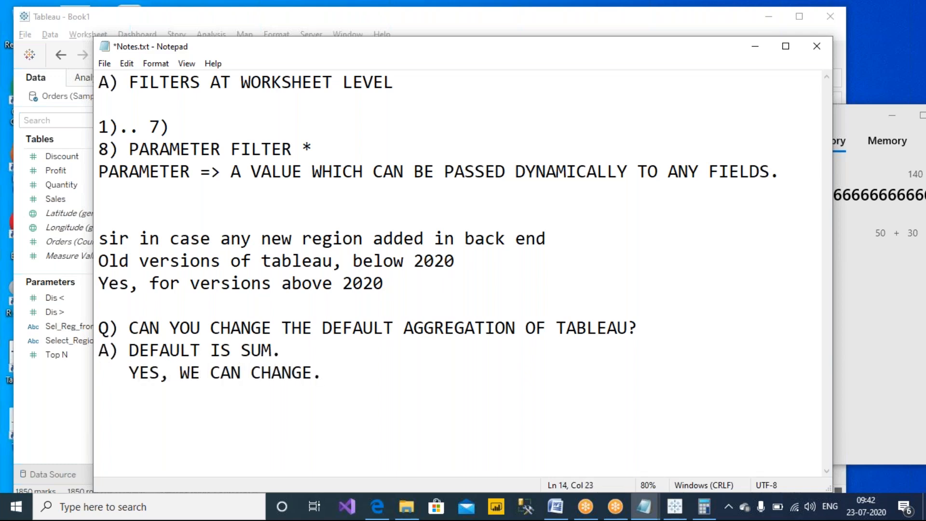
{"action": "key", "text": "ctrl+s"}
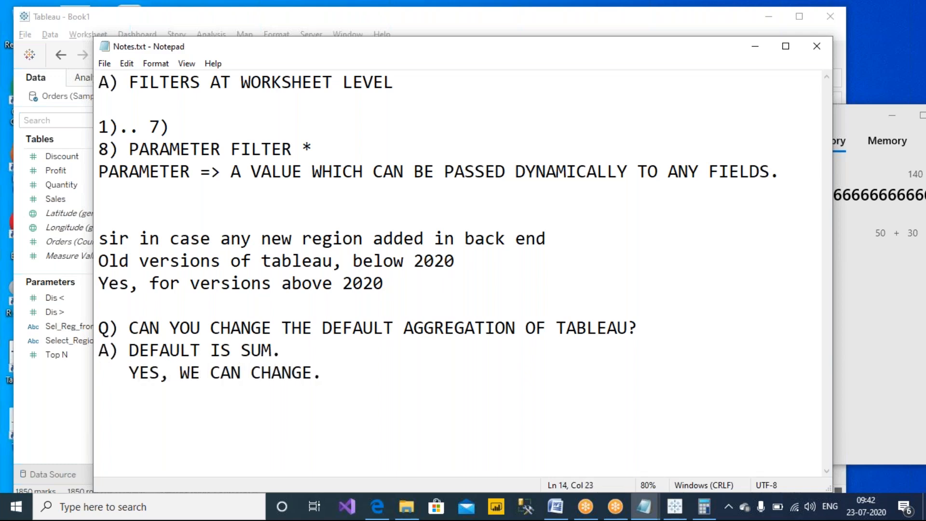
{"action": "left_click", "coordinate": [122, 8]}
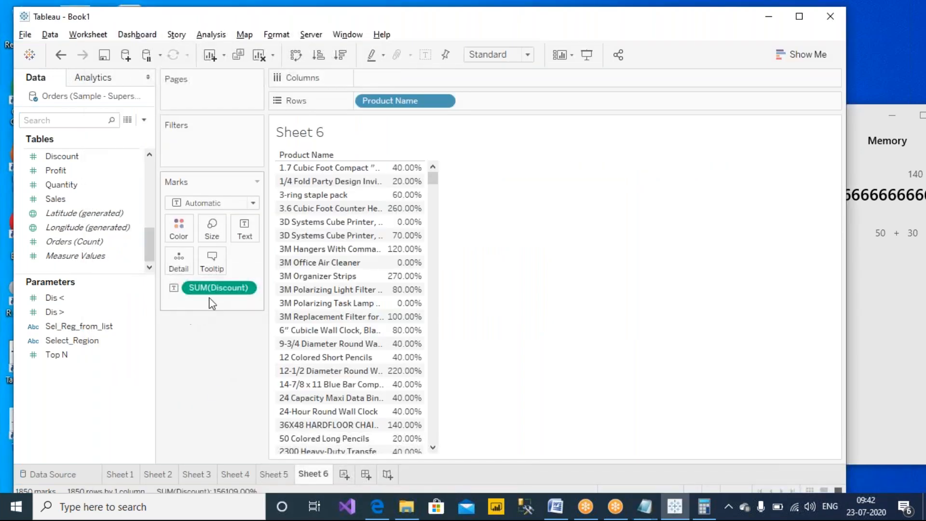
- Replace SUM(Discount) with AVG(Discount) on Sheet 6 by making Average Discount's default aggregation
{"action": "left_click_drag", "start_coordinate": [217, 294], "coordinate": [202, 355]}
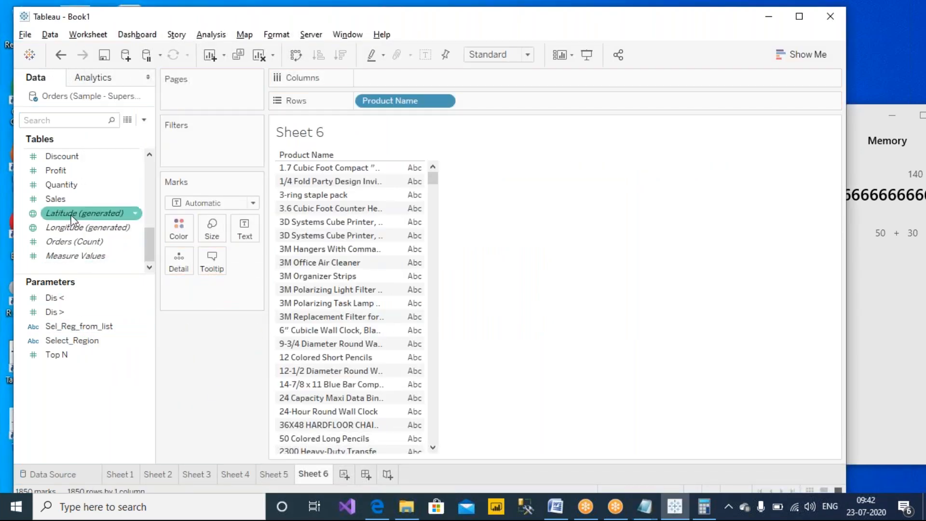
{"action": "right_click", "coordinate": [68, 159]}
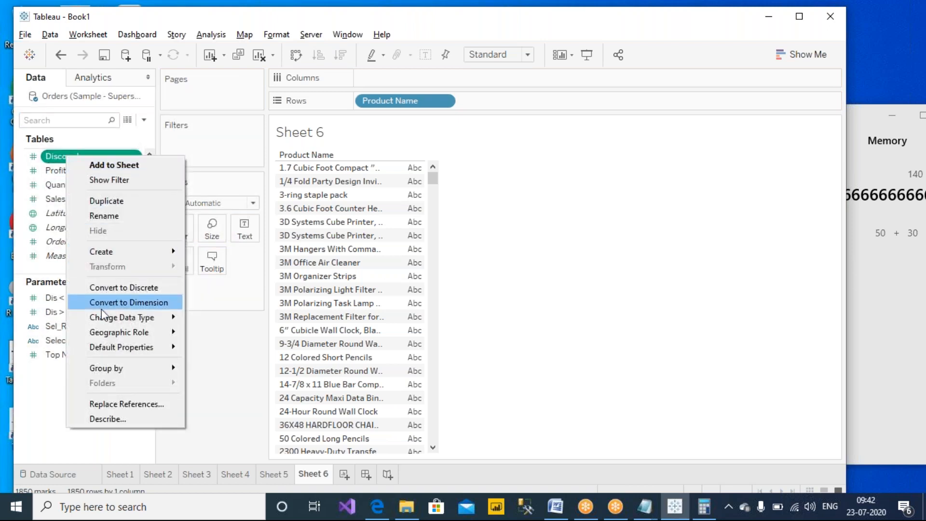
{"action": "mouse_move", "coordinate": [114, 348]}
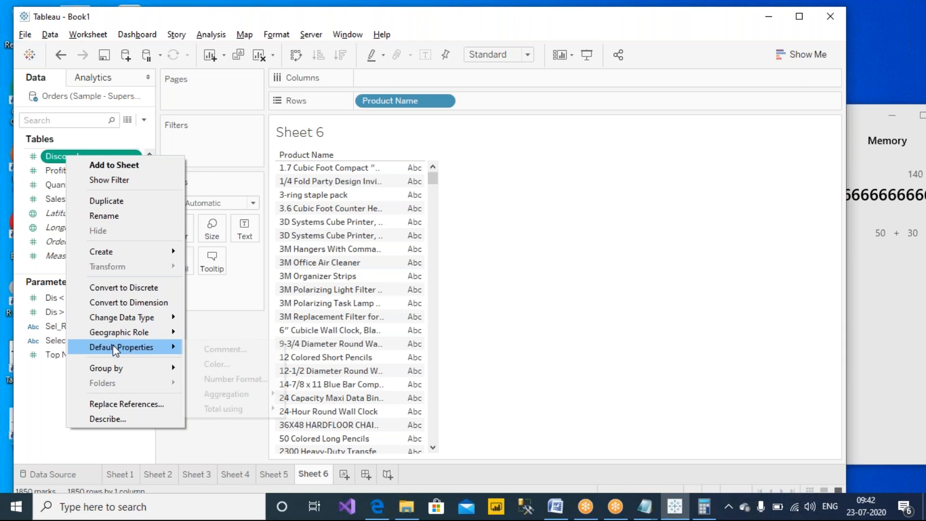
{"action": "mouse_move", "coordinate": [231, 394]}
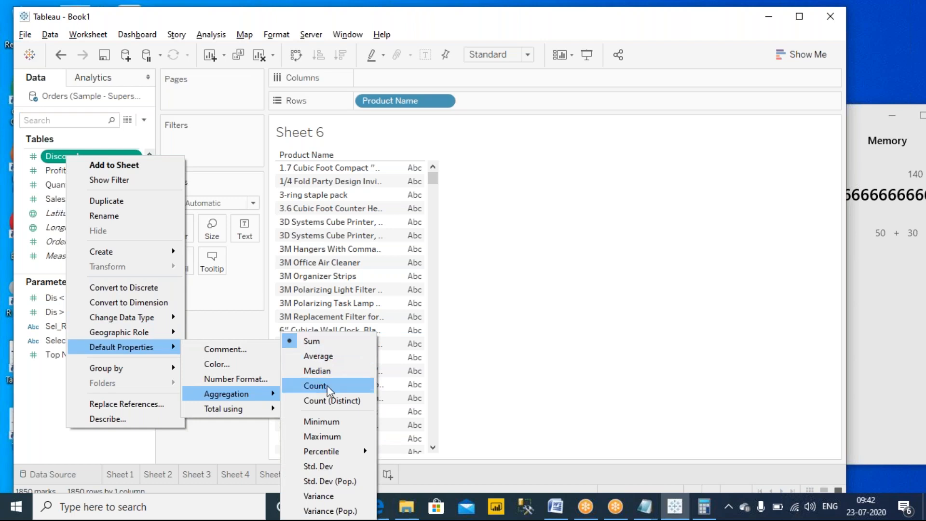
{"action": "left_click", "coordinate": [329, 360]}
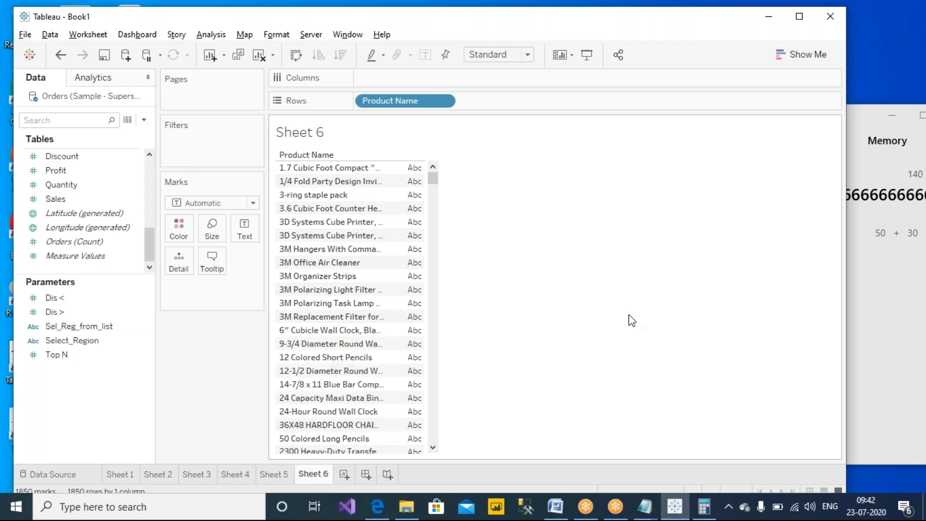
{"action": "left_click_drag", "start_coordinate": [62, 156], "coordinate": [309, 236]}
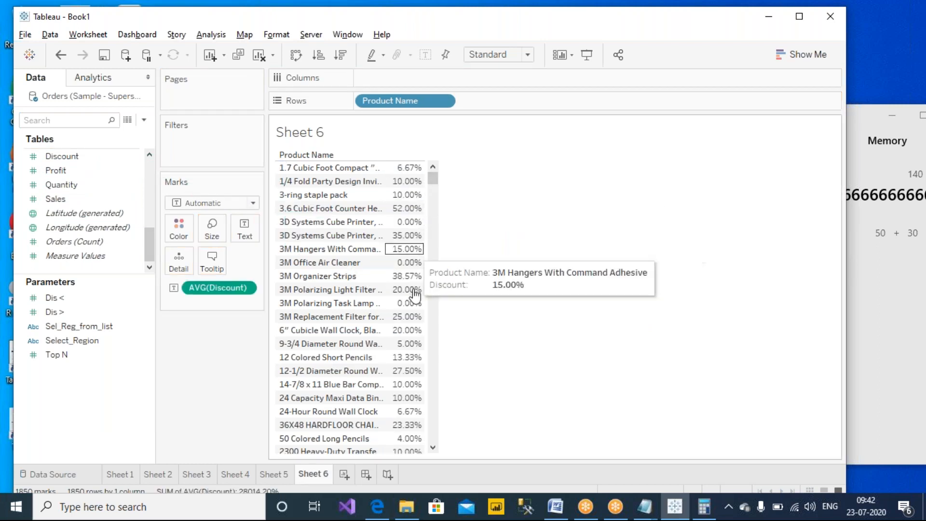
{"action": "left_click", "coordinate": [343, 474]}
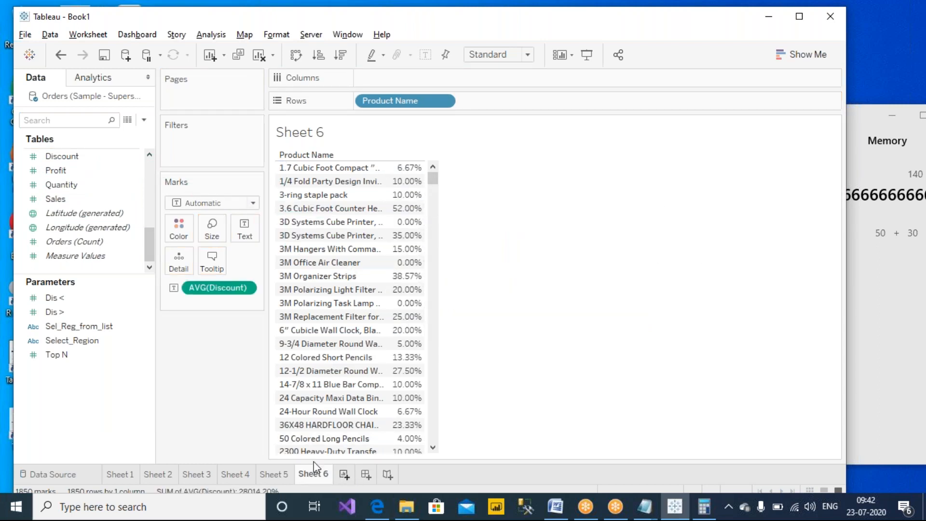
- Build Sheet 7 with Sub-Category on Rows and AVG(Discount) as the text values
{"action": "left_click", "coordinate": [91, 246]}
{"action": "scroll", "coordinate": [91, 244], "scroll_direction": "up", "scroll_amount": 2}
{"action": "left_click", "coordinate": [70, 183]}
{"action": "left_click_drag", "start_coordinate": [71, 212], "coordinate": [381, 280]}
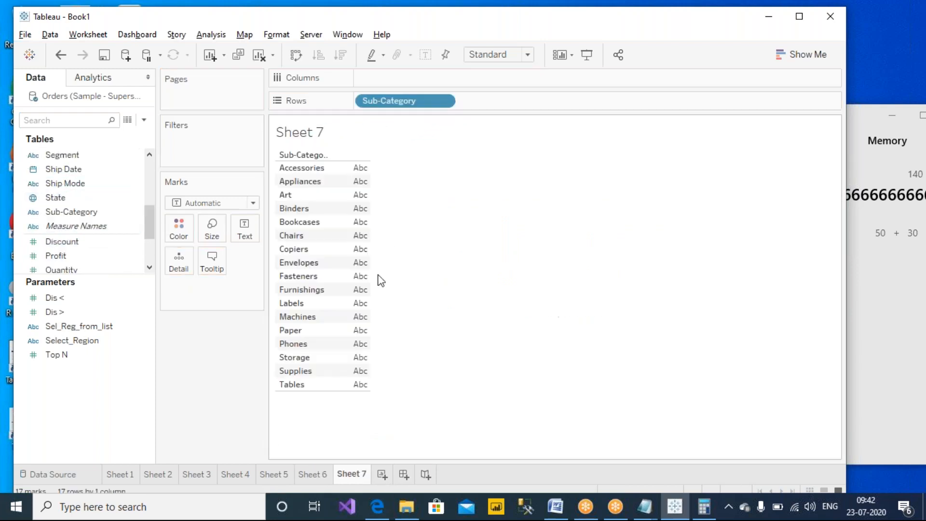
{"action": "left_click_drag", "start_coordinate": [70, 243], "coordinate": [357, 210]}
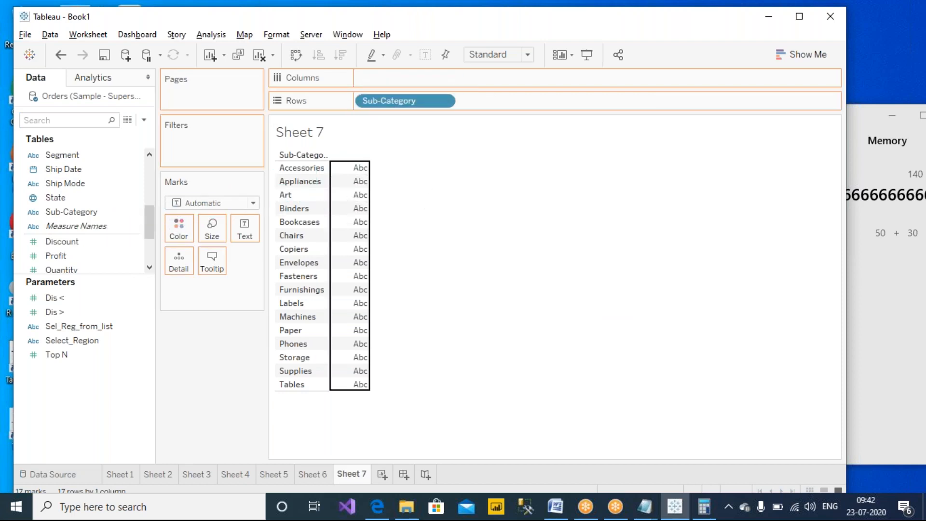
{"action": "left_click_drag", "start_coordinate": [563, 291], "coordinate": [555, 290]}
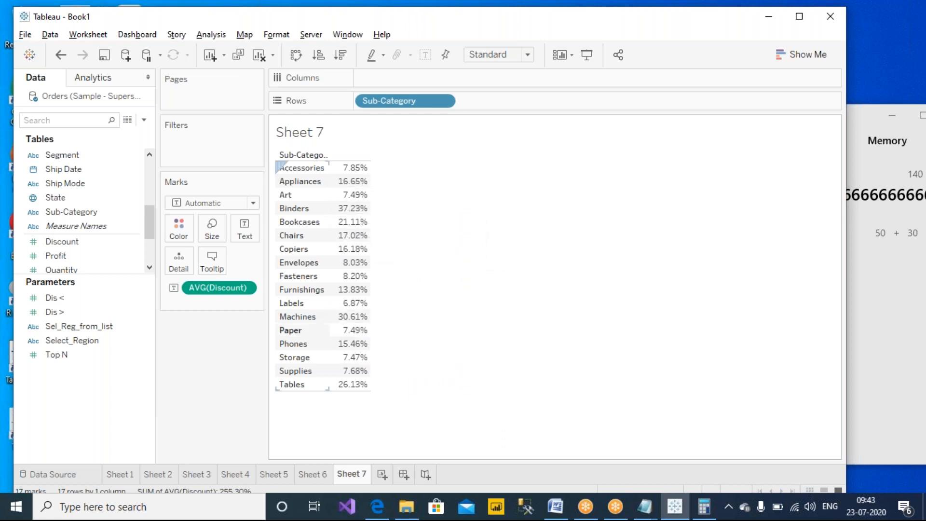
- Expand the Data pane field list and check the AVG(Discount) options without changing them
{"action": "left_click_drag", "start_coordinate": [97, 275], "coordinate": [98, 330]}
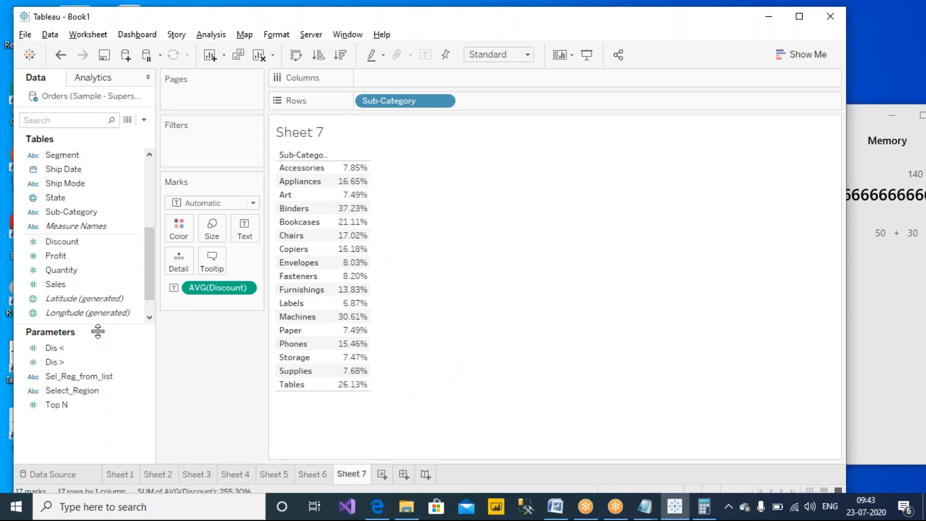
{"action": "left_click", "coordinate": [70, 242]}
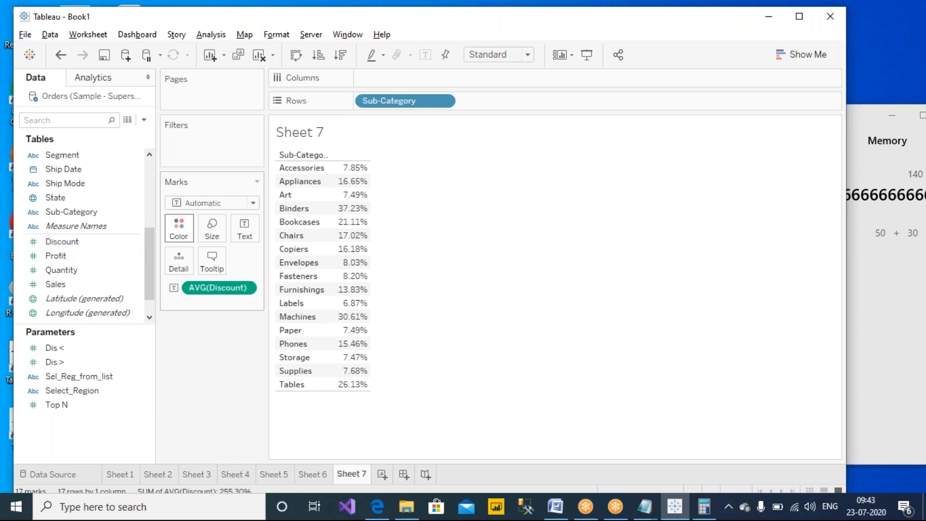
{"action": "left_click", "coordinate": [244, 289]}
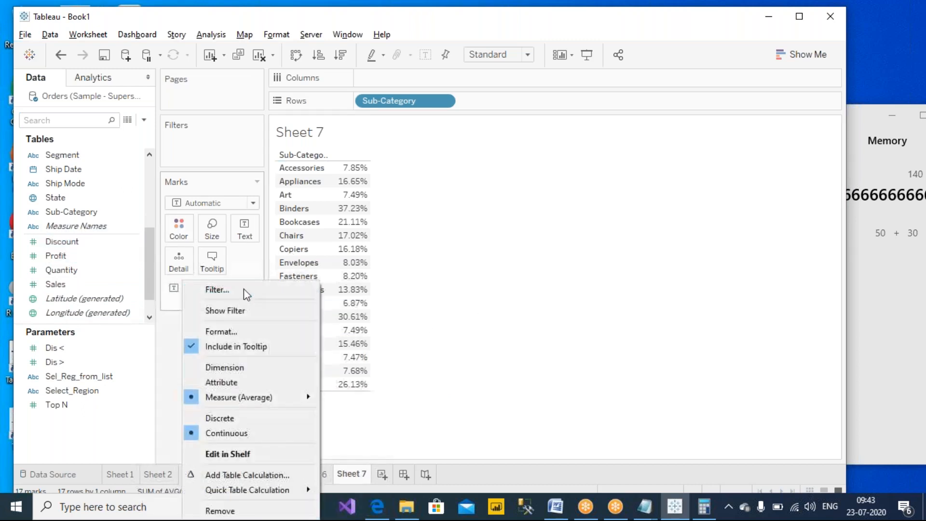
{"action": "left_click", "coordinate": [512, 333]}
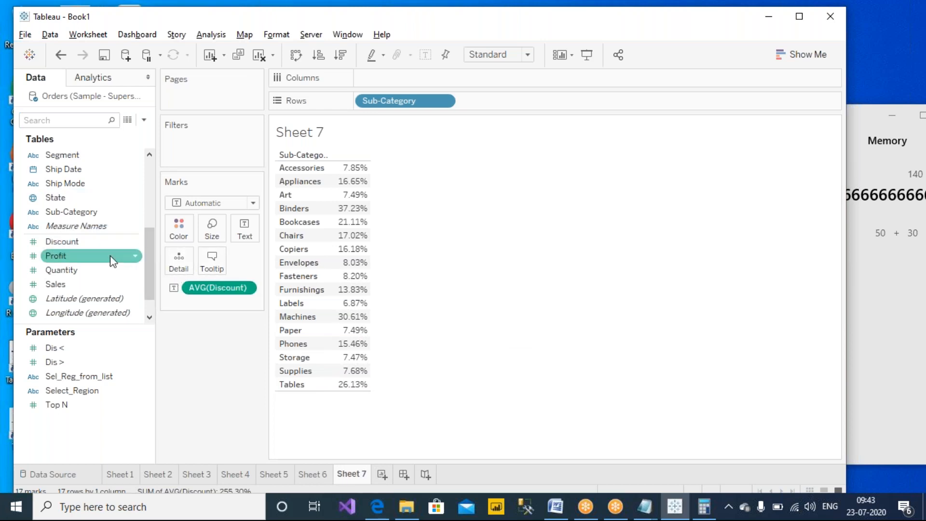
{"action": "scroll", "coordinate": [111, 256], "scroll_direction": "down", "scroll_amount": 1}
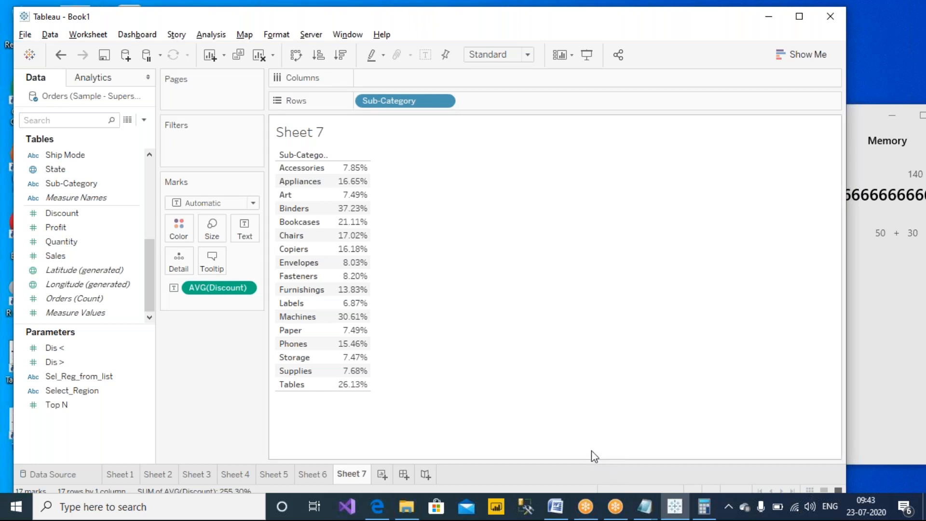
- Select the three-product discount example text in the untitled Notepad note
{"action": "left_click", "coordinate": [649, 502]}
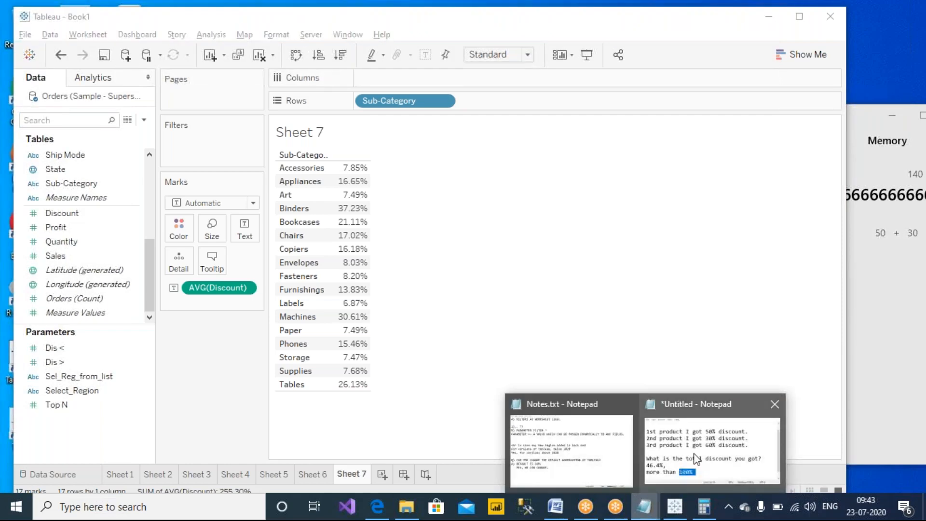
{"action": "left_click", "coordinate": [673, 475]}
{"action": "left_click", "coordinate": [371, 327]}
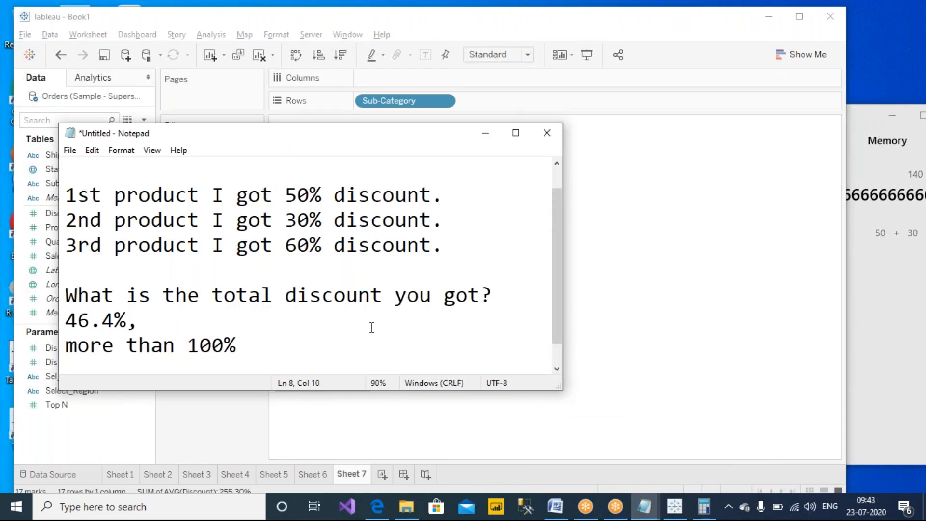
{"action": "left_click_drag", "start_coordinate": [298, 353], "coordinate": [53, 164]}
{"action": "key", "text": "ctrl+c"}
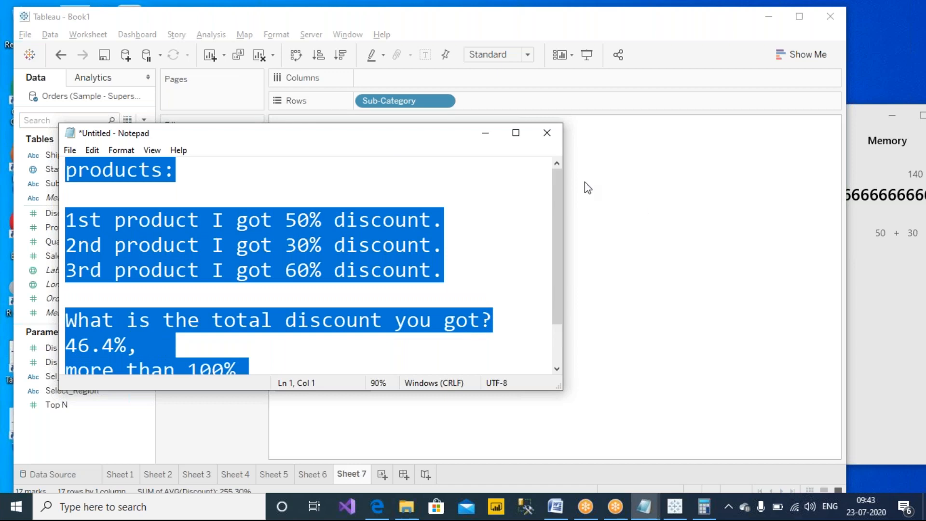
{"action": "left_click", "coordinate": [485, 133]}
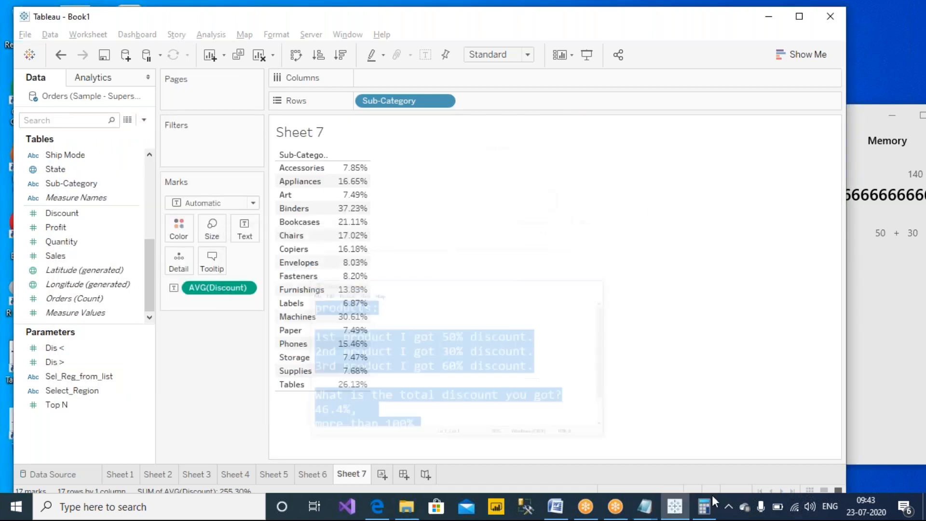
- Paste the discount example at the end of Notes.txt and save it
{"action": "key", "text": "alt+Tab"}
{"action": "key", "text": "Return"}
{"action": "key", "text": "Return"}
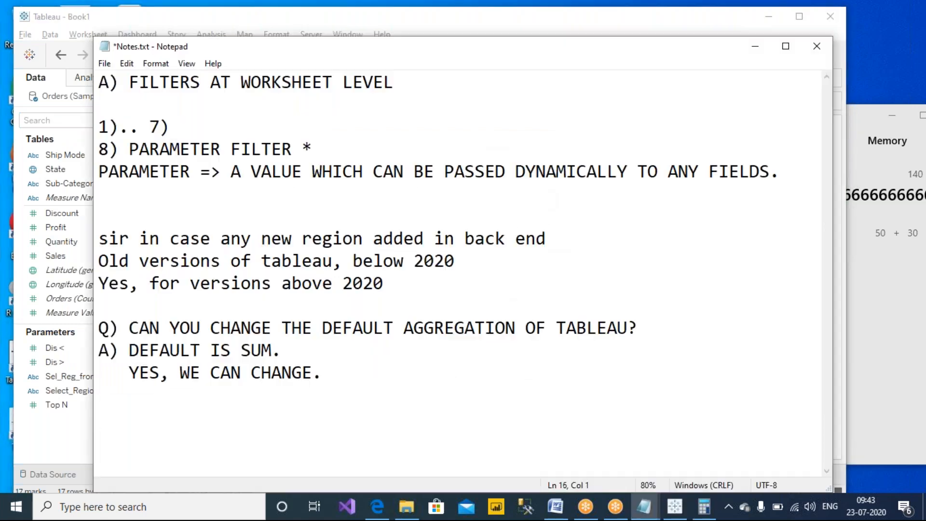
{"action": "key", "text": "ctrl+v"}
{"action": "key", "text": "ctrl+s"}
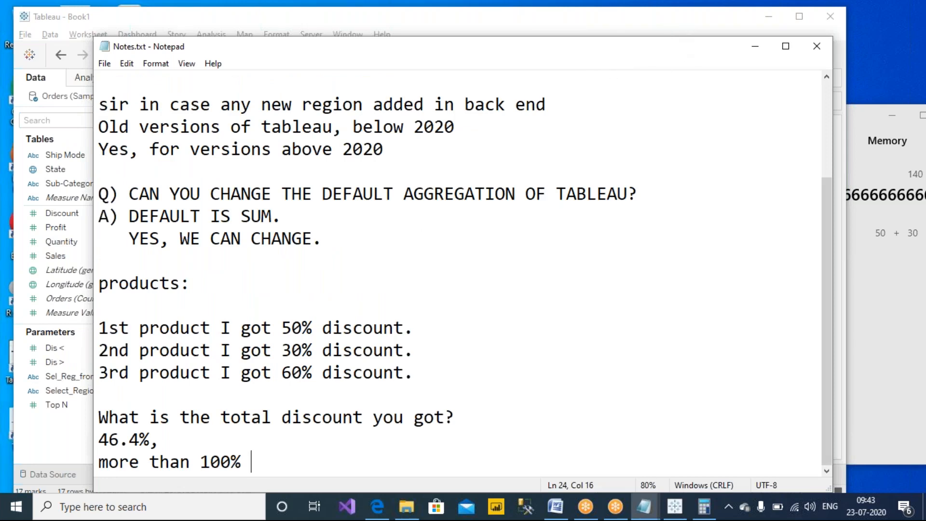
{"action": "left_click", "coordinate": [576, 305]}
{"action": "left_click_drag", "start_coordinate": [564, 50], "coordinate": [542, 79]}
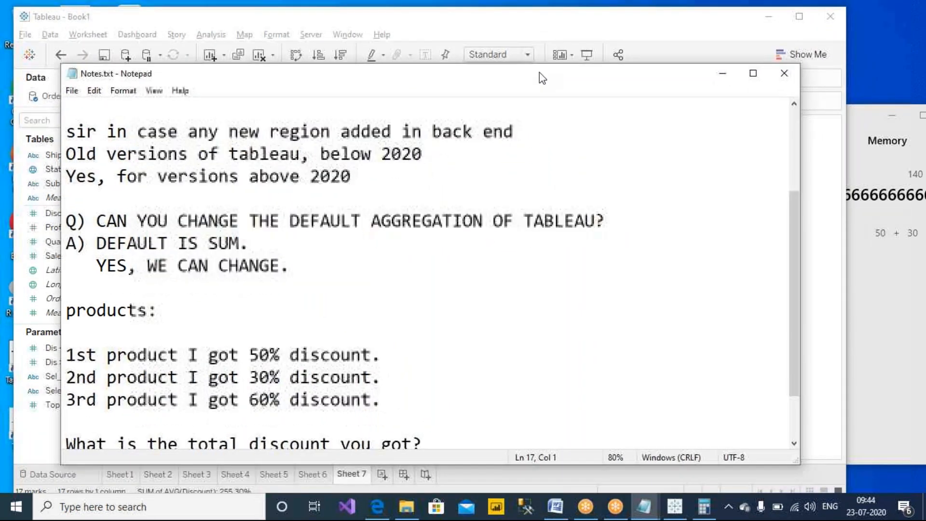
{"action": "left_click", "coordinate": [643, 22]}
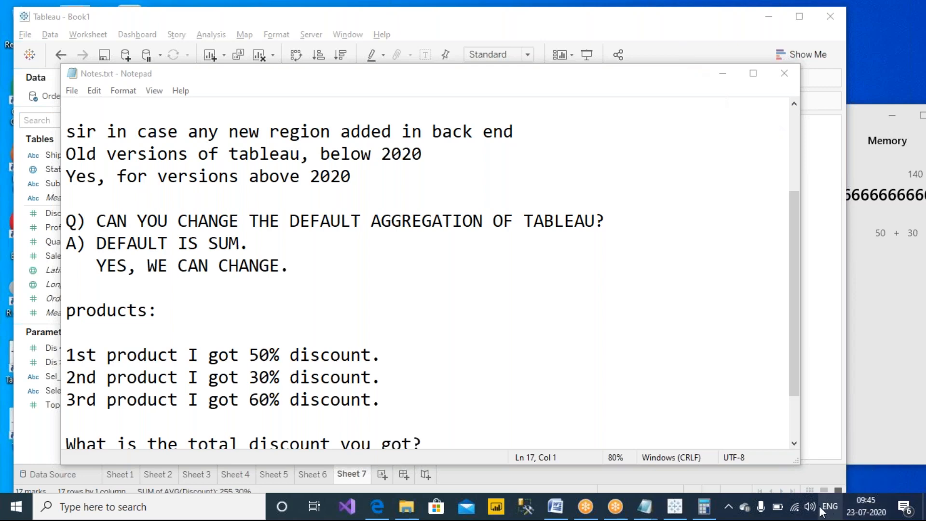
{"action": "left_click", "coordinate": [727, 508]}
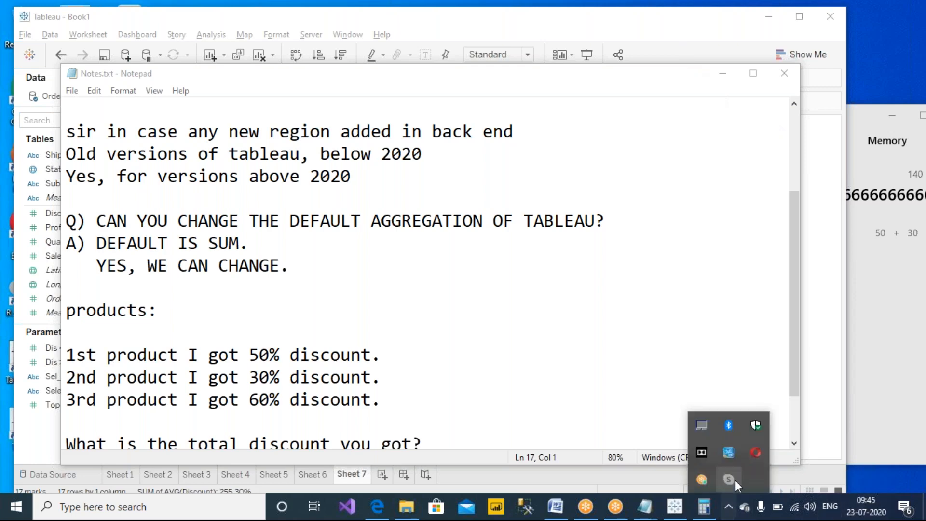
{"action": "left_click", "coordinate": [863, 511]}
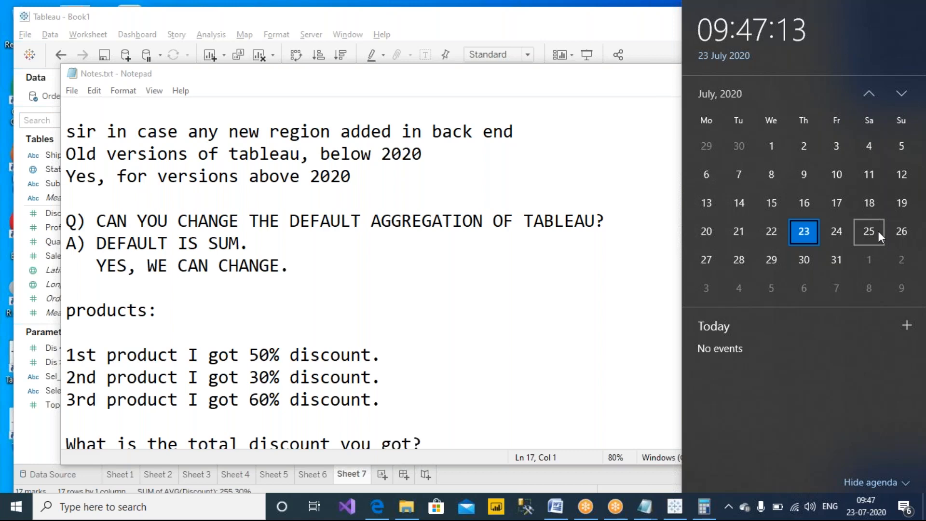
{"action": "left_click", "coordinate": [628, 332]}
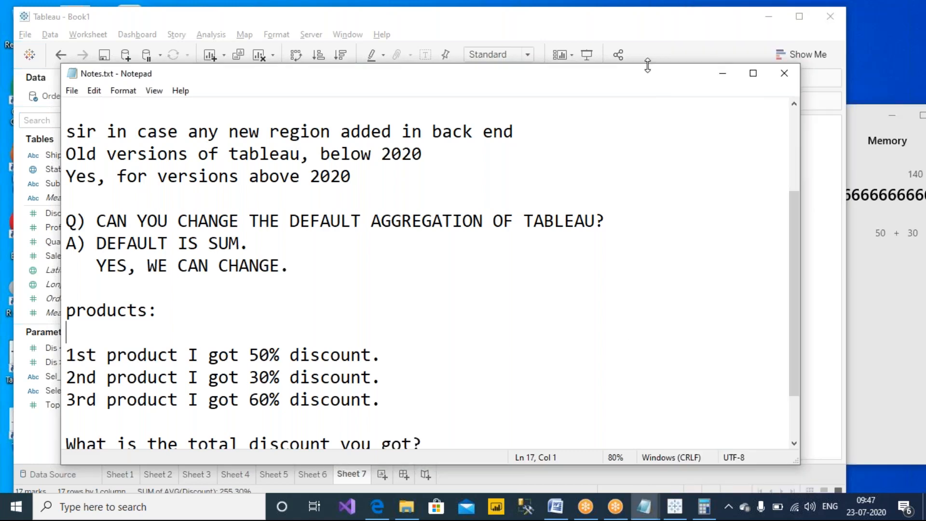
{"action": "left_click", "coordinate": [627, 22]}
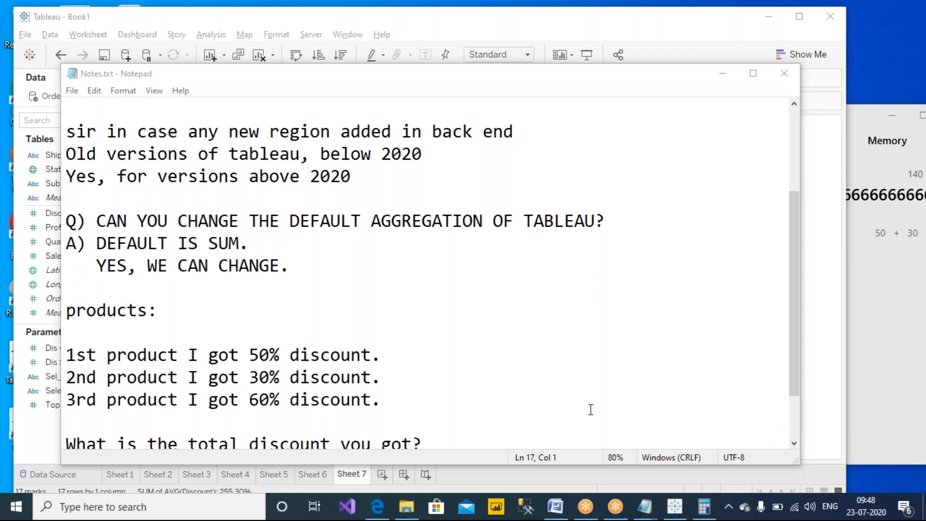
- Add the contact e-mail address on a new line below the 'more than 100%' answer
{"action": "scroll", "coordinate": [354, 425], "scroll_direction": "down", "scroll_amount": 1}
{"action": "left_click", "coordinate": [354, 426]}
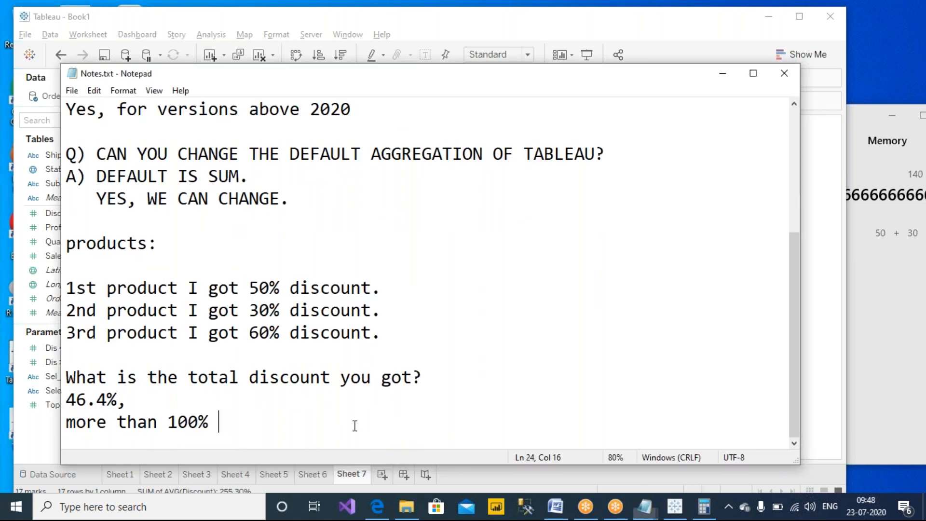
{"action": "key", "text": "Return"}
{"action": "key", "text": "Return"}
{"action": "key", "text": "Return"}
{"action": "key", "text": "Return"}
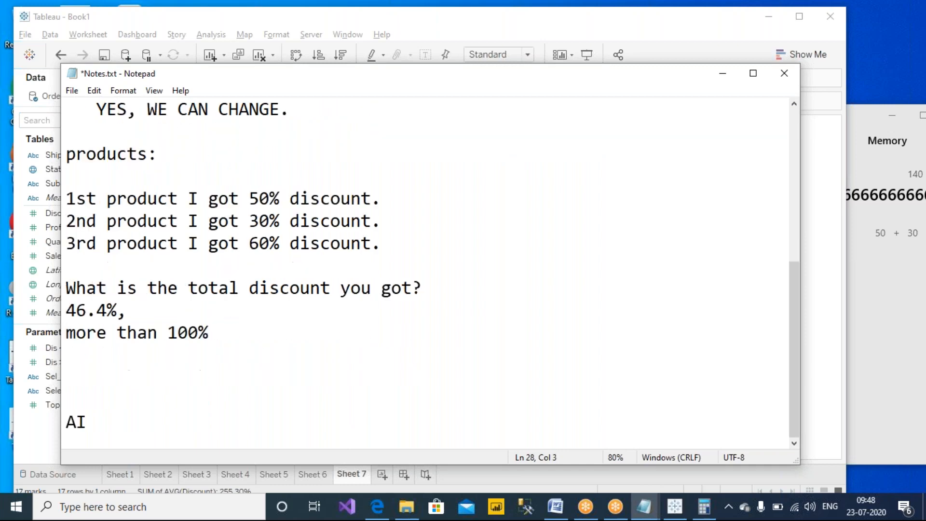
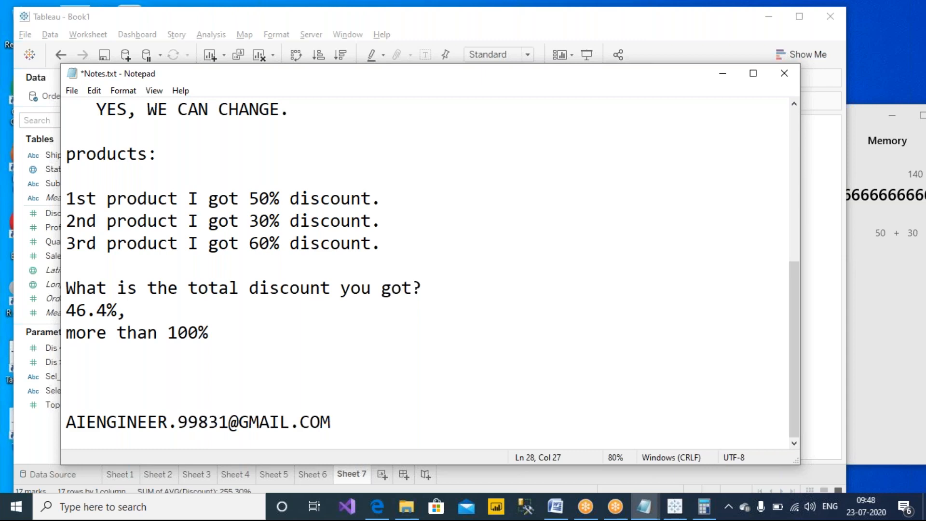
{"action": "key", "text": "Return"}
{"action": "key", "text": "Return"}
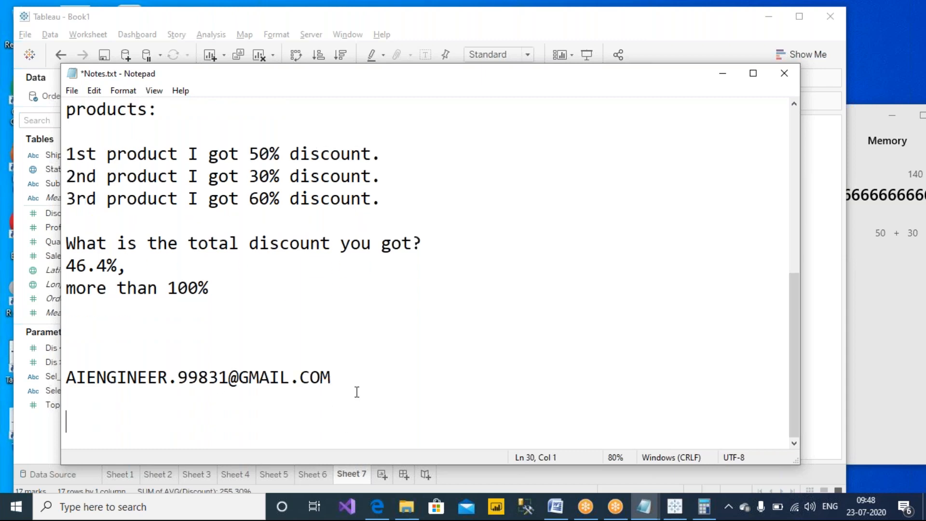
{"action": "left_click_drag", "start_coordinate": [360, 378], "coordinate": [52, 378]}
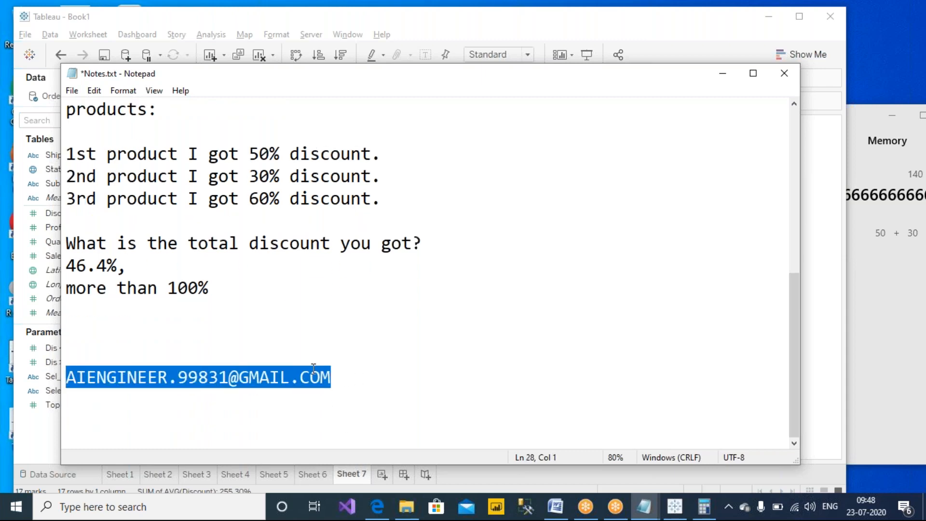
{"action": "left_click", "coordinate": [772, 502]}
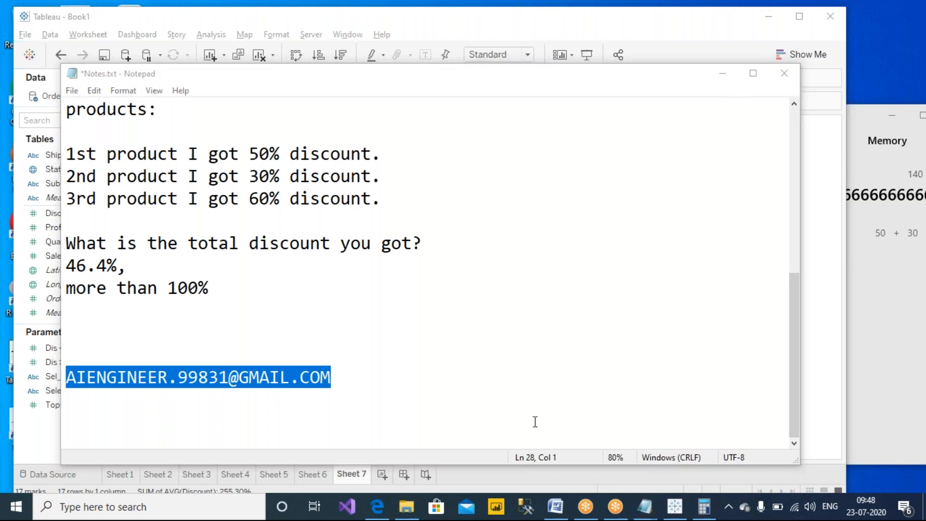
{"action": "left_click", "coordinate": [465, 393]}
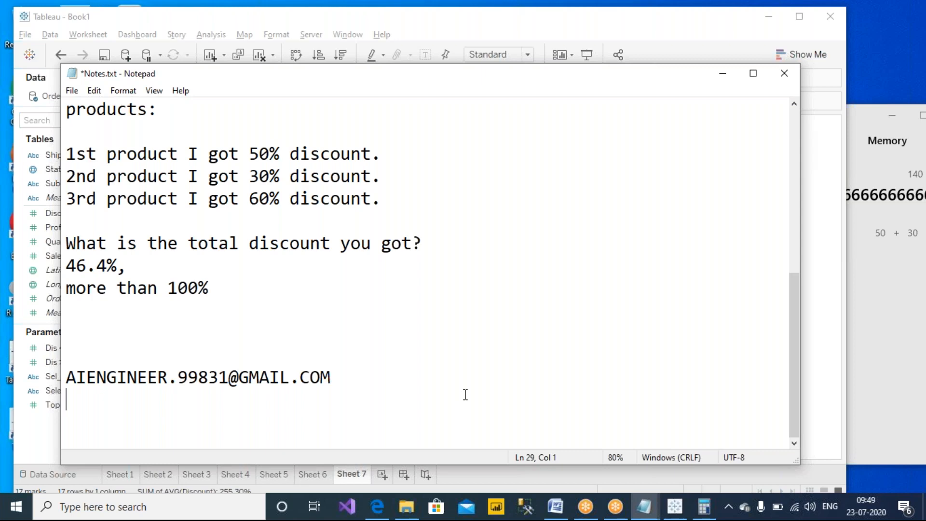
{"action": "left_click", "coordinate": [377, 381]}
{"action": "left_click", "coordinate": [783, 187]}
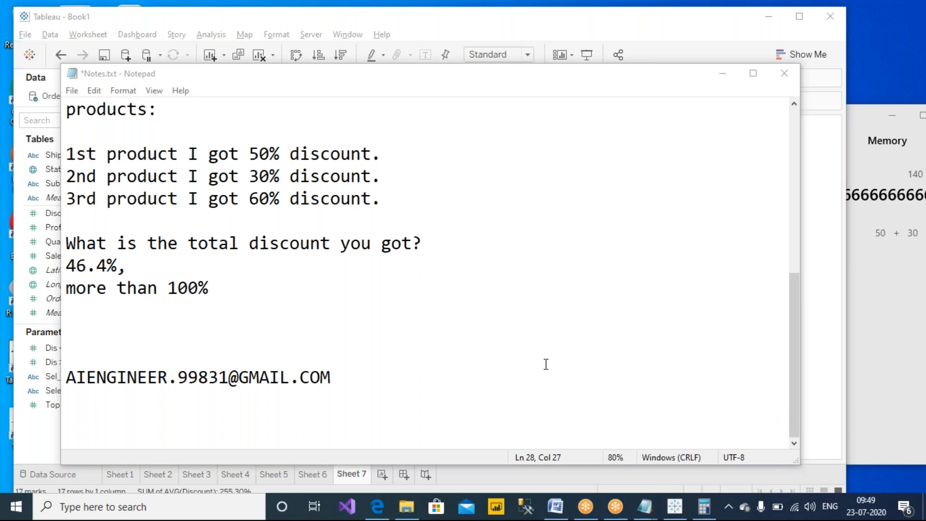
- Remove one blank line above the e-mail line in Notes.txt and save it
{"action": "left_click", "coordinate": [542, 323]}
{"action": "key", "text": "Delete"}
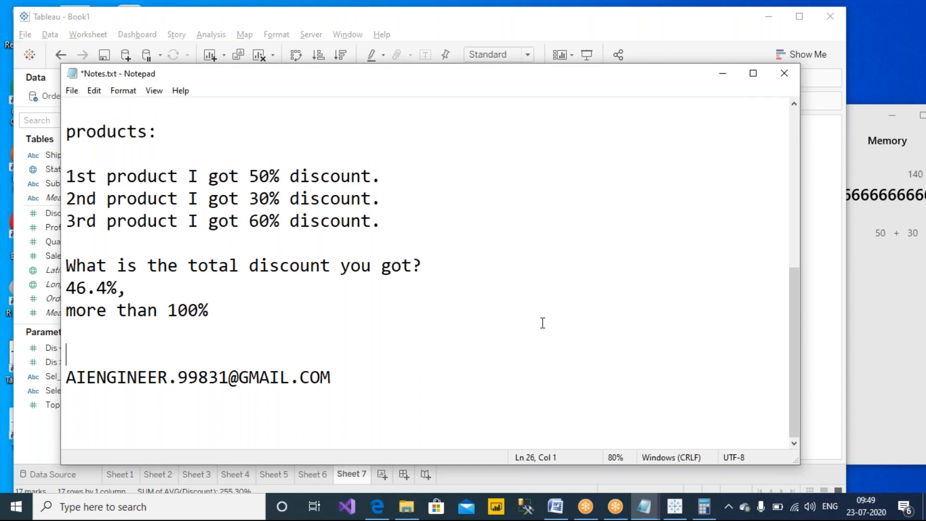
{"action": "key", "text": "Up"}
{"action": "key", "text": "ctrl+s"}
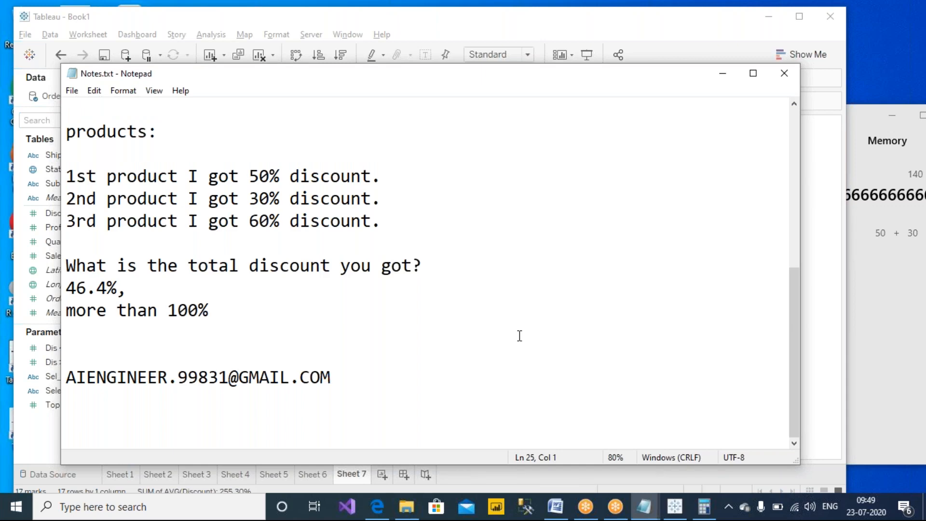